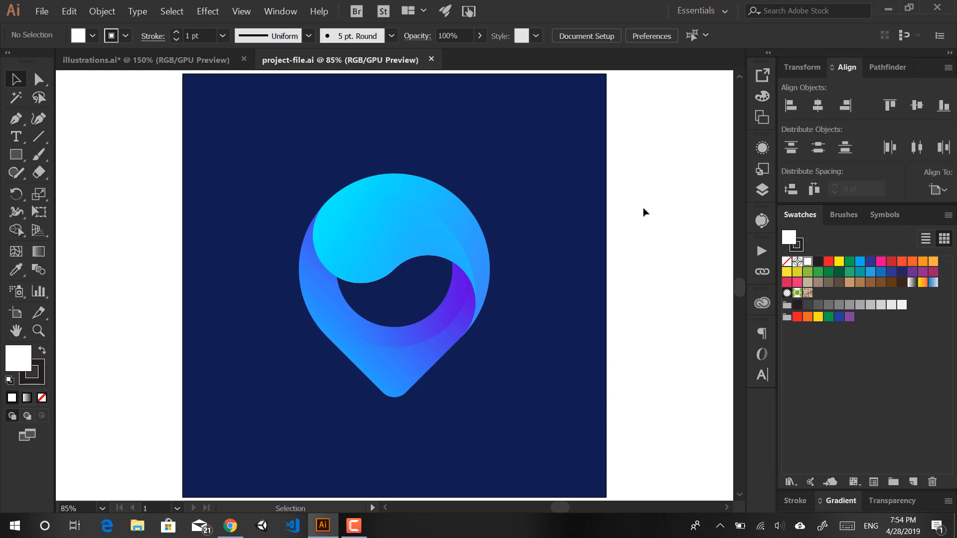
Step: Select the navy background square, then switch to the Freepik gradient-logo page in Chrome
{"action": "left_click_drag", "start_coordinate": [644, 215], "coordinate": [584, 298]}
{"action": "key", "text": "alt+Tab"}
{"action": "key", "text": "alt+Tab"}
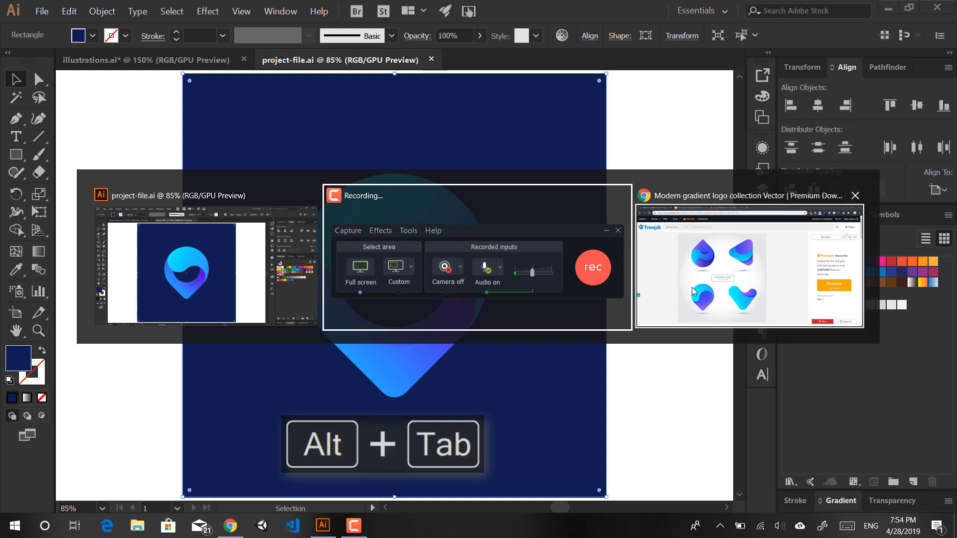
{"action": "key", "text": "alt"}
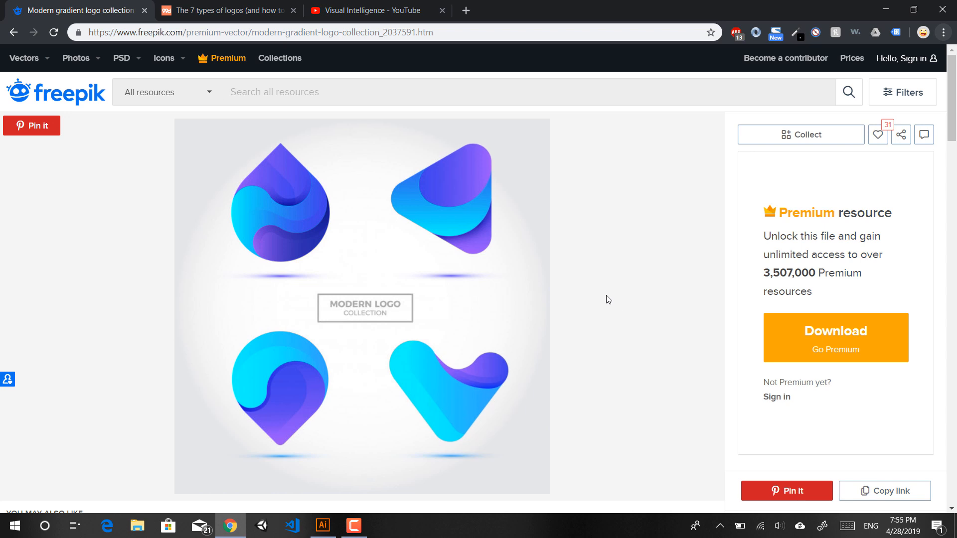
Step: Glance back at the logo artwork, then open the 99designs 'types of logos' article at pictorial marks
{"action": "key", "text": "alt+Tab"}
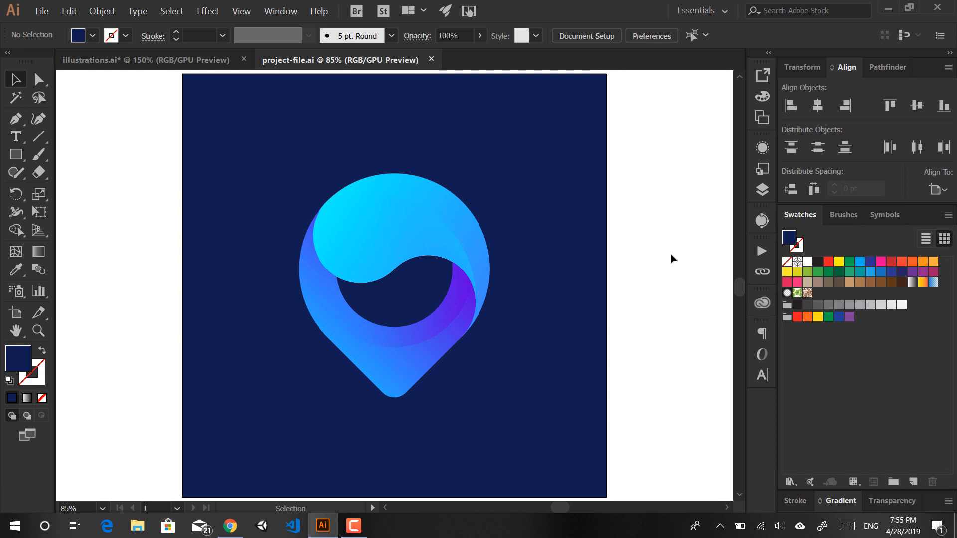
{"action": "key", "text": "alt+Tab"}
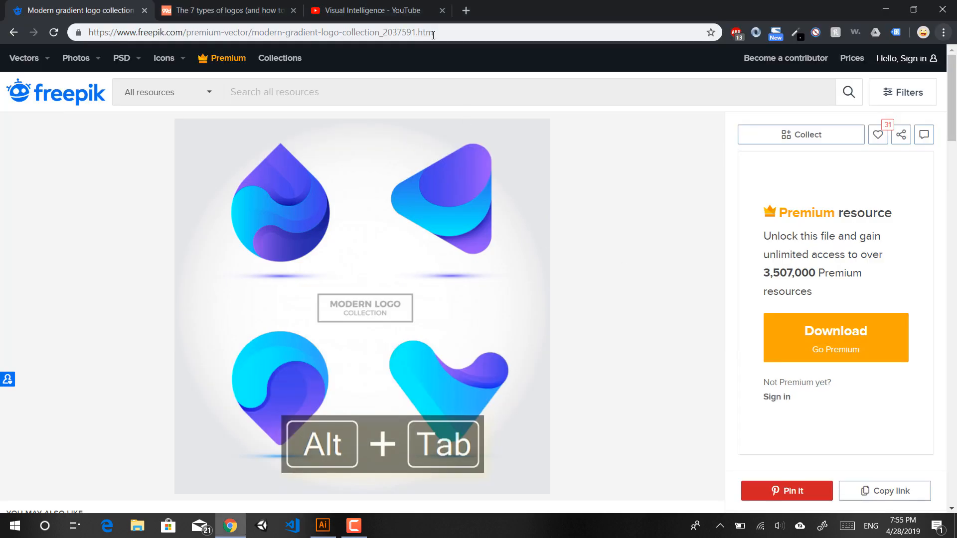
{"action": "left_click", "coordinate": [231, 7]}
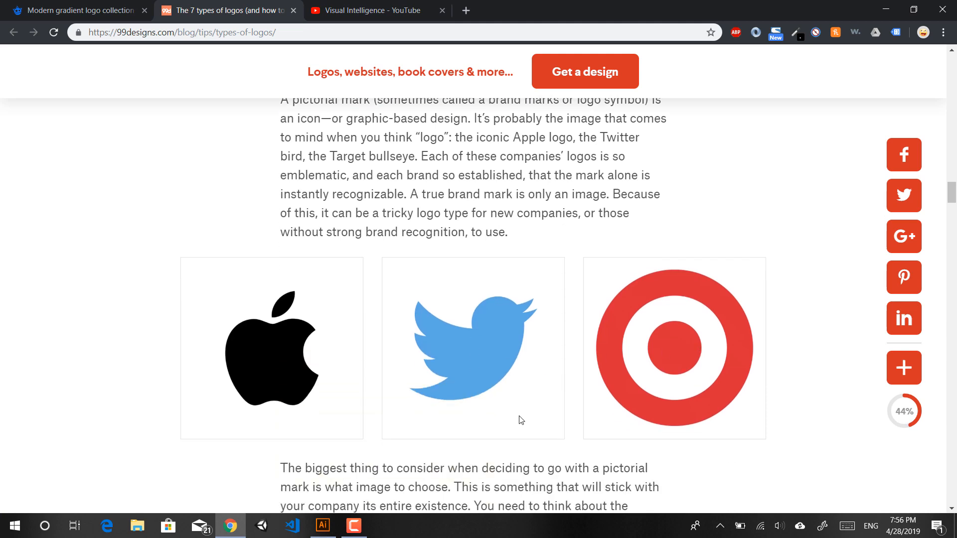
Step: Scroll through the lettermark, wordmark, abstract and mascot examples, then return to project-file.ai
{"action": "scroll", "coordinate": [521, 420], "scroll_direction": "up", "scroll_amount": 20}
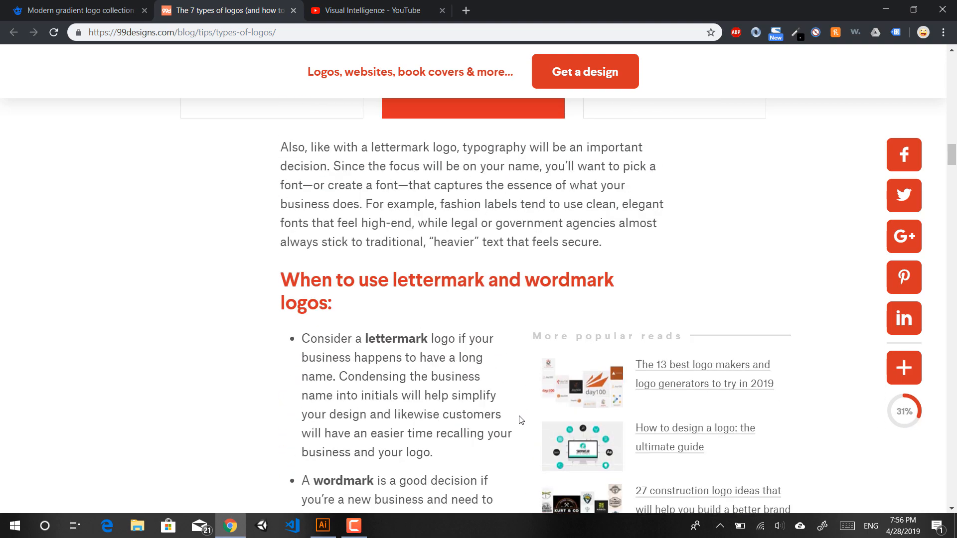
{"action": "scroll", "coordinate": [521, 416], "scroll_direction": "up", "scroll_amount": 4}
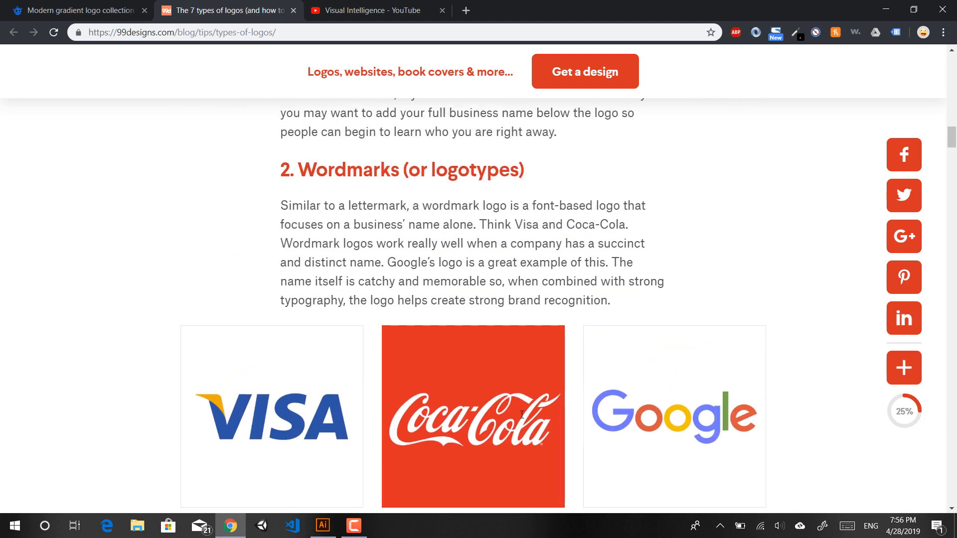
{"action": "scroll", "coordinate": [521, 415], "scroll_direction": "up", "scroll_amount": 12}
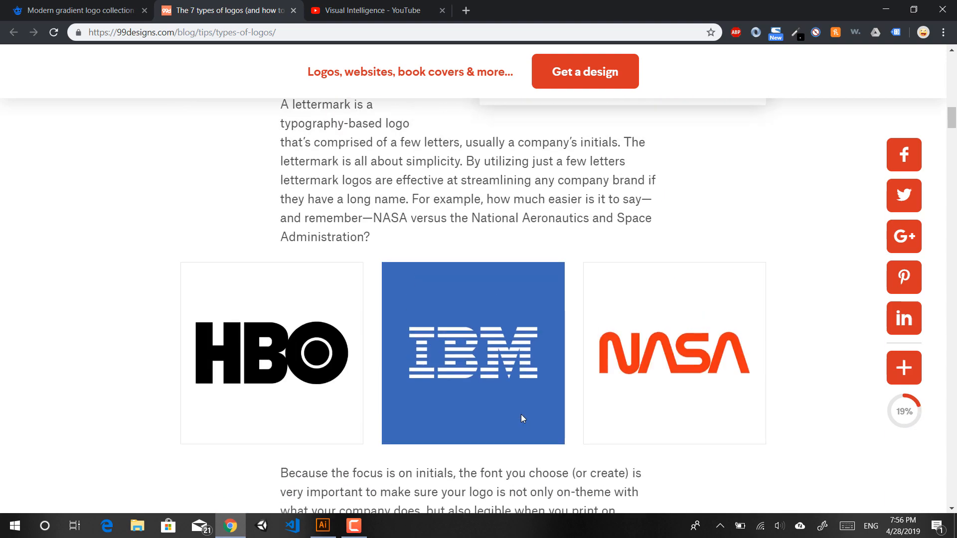
{"action": "scroll", "coordinate": [521, 418], "scroll_direction": "down", "scroll_amount": 12}
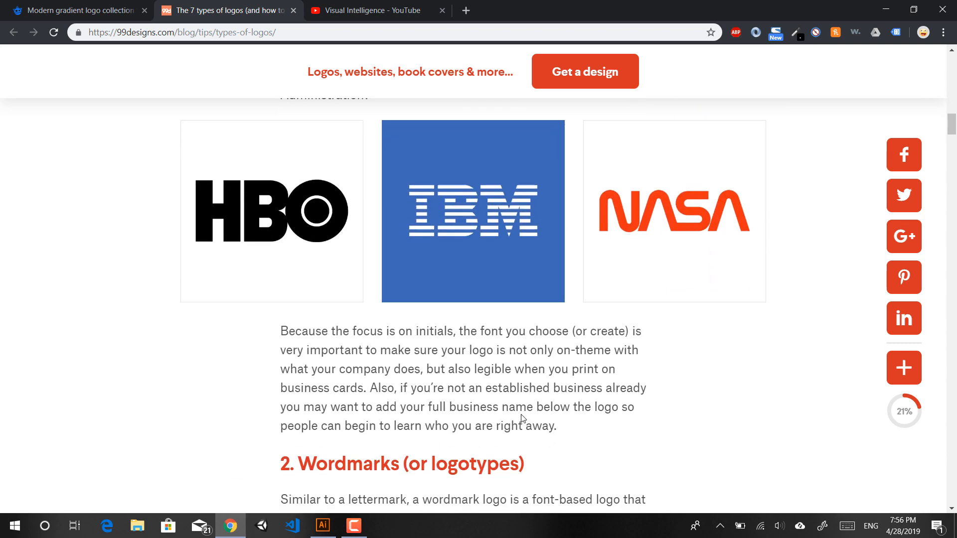
{"action": "scroll", "coordinate": [521, 414], "scroll_direction": "down", "scroll_amount": 3}
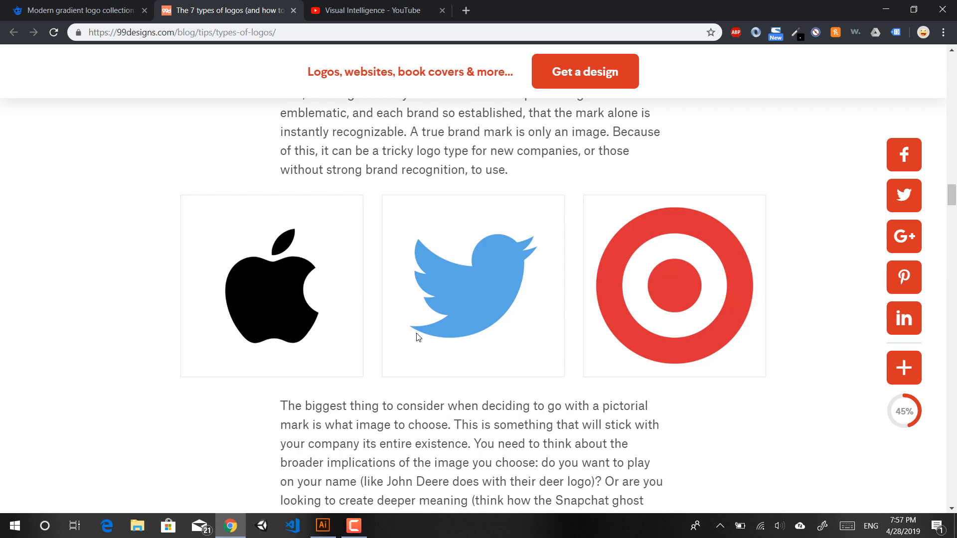
{"action": "scroll", "coordinate": [417, 337], "scroll_direction": "down", "scroll_amount": 10}
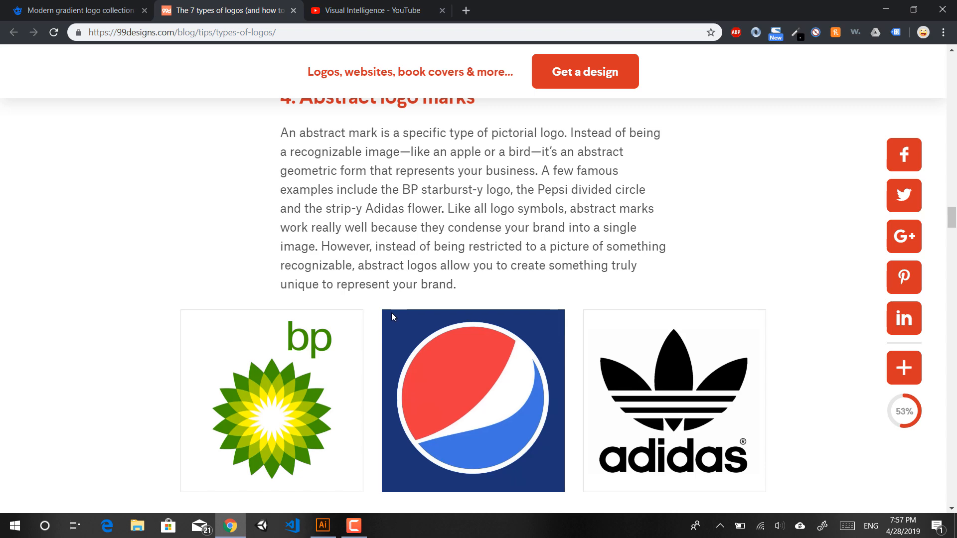
{"action": "scroll", "coordinate": [391, 316], "scroll_direction": "down", "scroll_amount": 10}
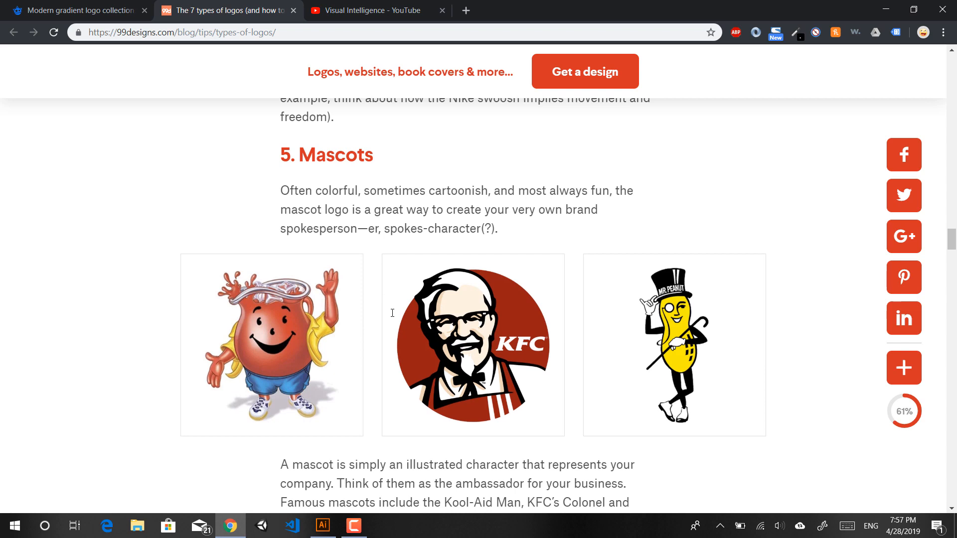
{"action": "scroll", "coordinate": [392, 313], "scroll_direction": "down", "scroll_amount": 3}
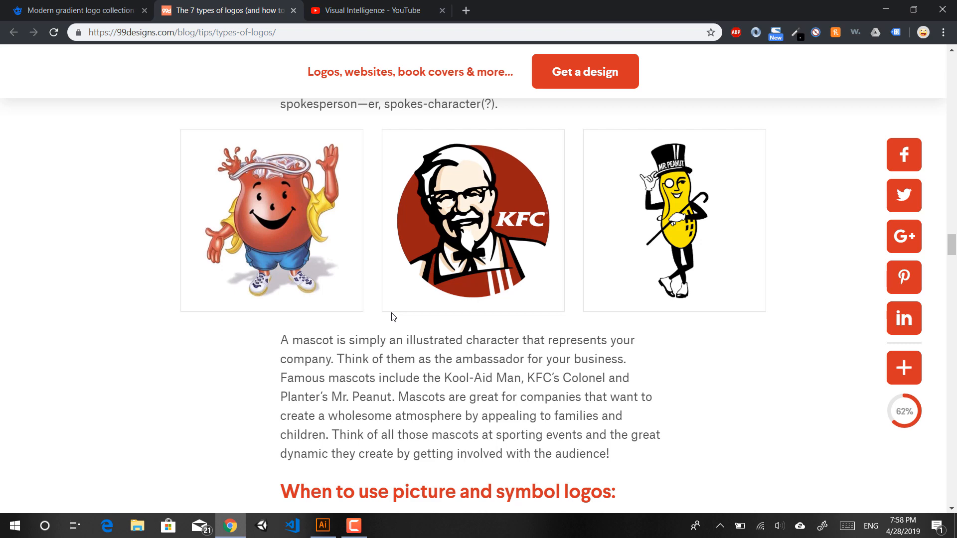
{"action": "key", "text": "alt+Tab"}
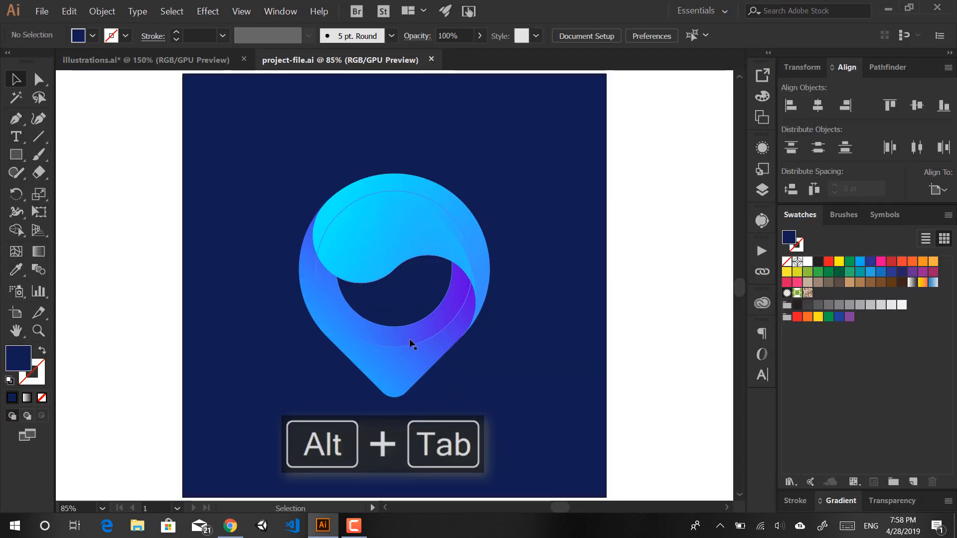
Step: Select then deselect the logo artwork, and bring up a Custom 1000 × 1000 pt RGB new-document dialog
{"action": "left_click_drag", "start_coordinate": [715, 220], "coordinate": [369, 406]}
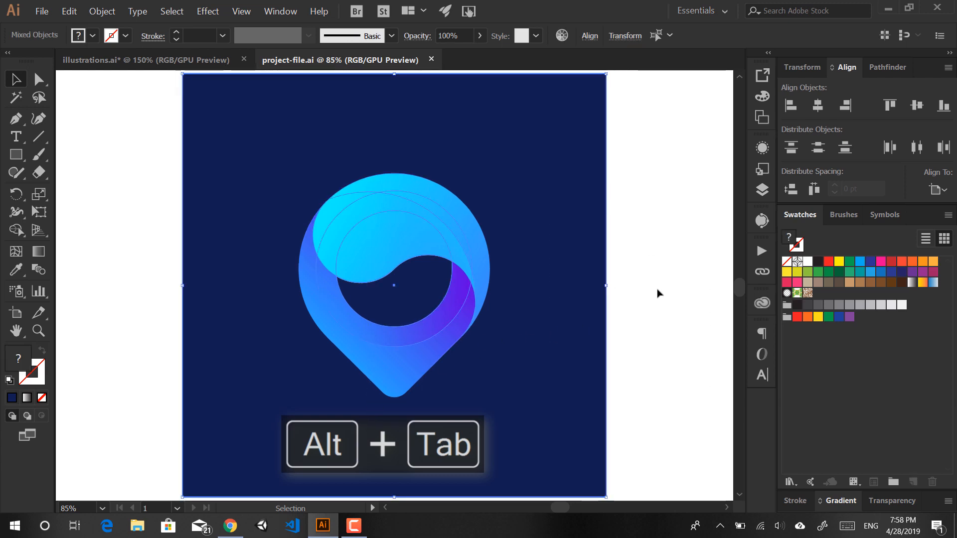
{"action": "left_click", "coordinate": [651, 369]}
{"action": "key", "text": "ctrl+n"}
{"action": "key", "text": "Return"}
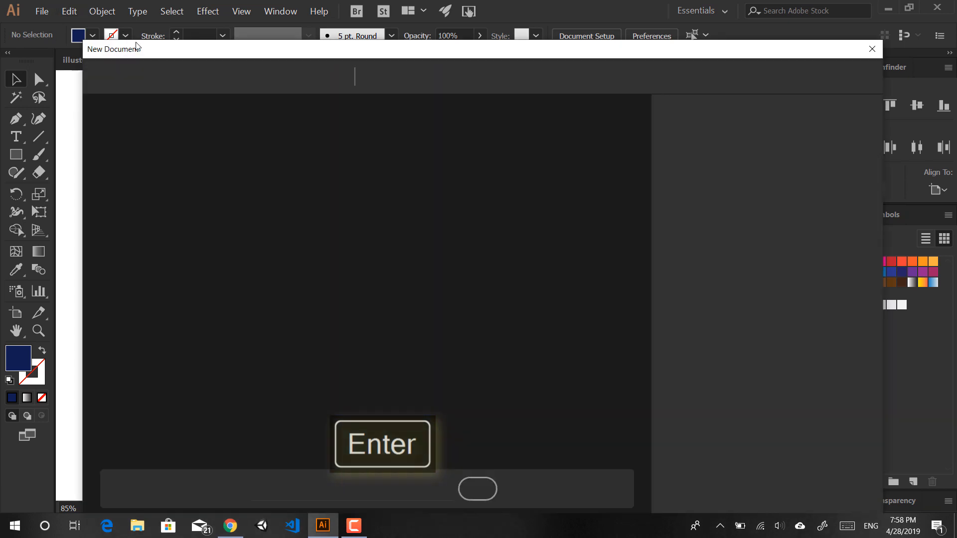
{"action": "left_click_drag", "start_coordinate": [148, 50], "coordinate": [114, 20]}
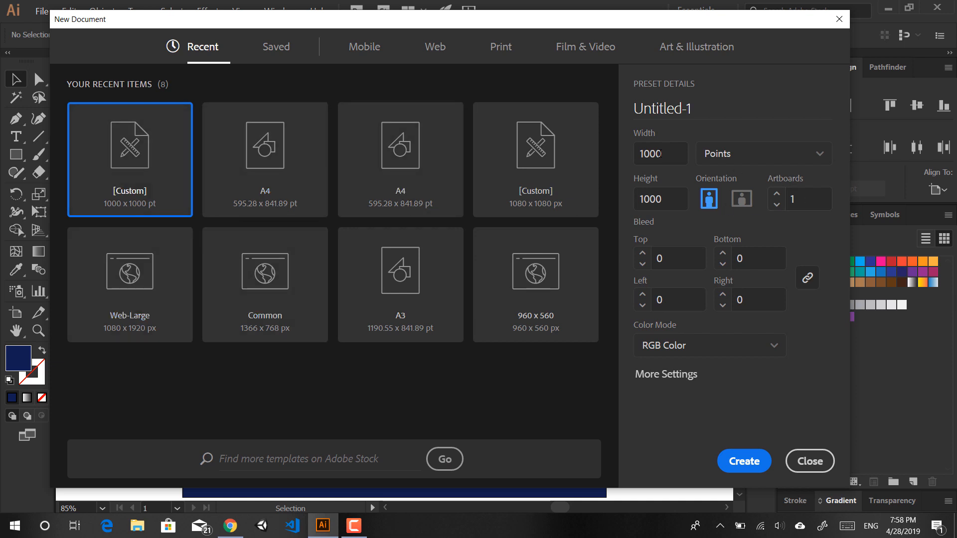
Step: Confirm width and height at 1000 pt and create the document
{"action": "left_click", "coordinate": [652, 159]}
{"action": "key", "text": "Tab"}
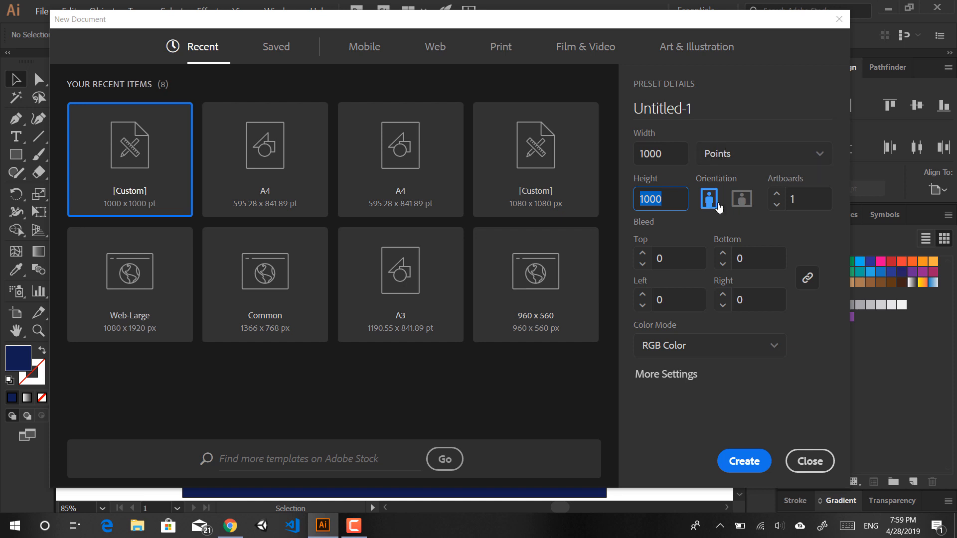
{"action": "key", "text": "shift+Tab"}
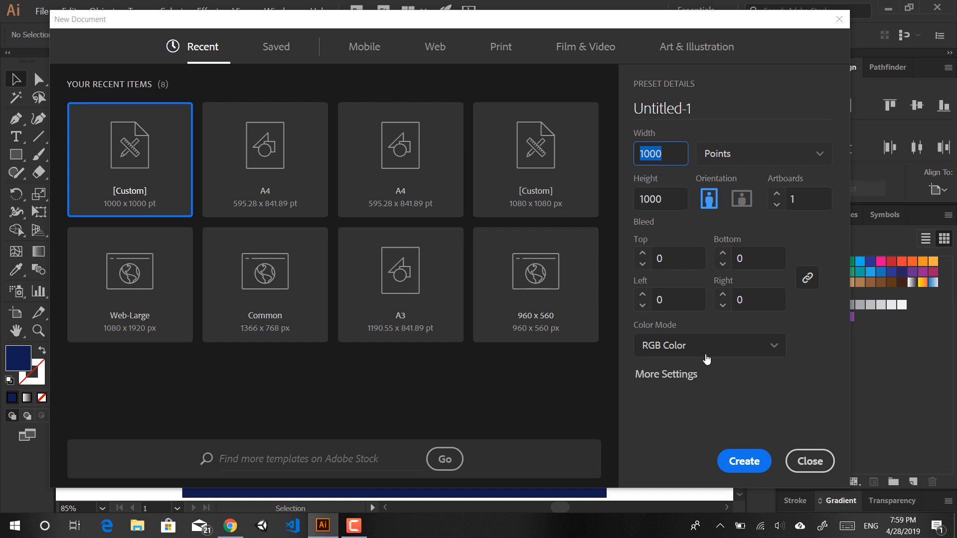
{"action": "left_click", "coordinate": [754, 460]}
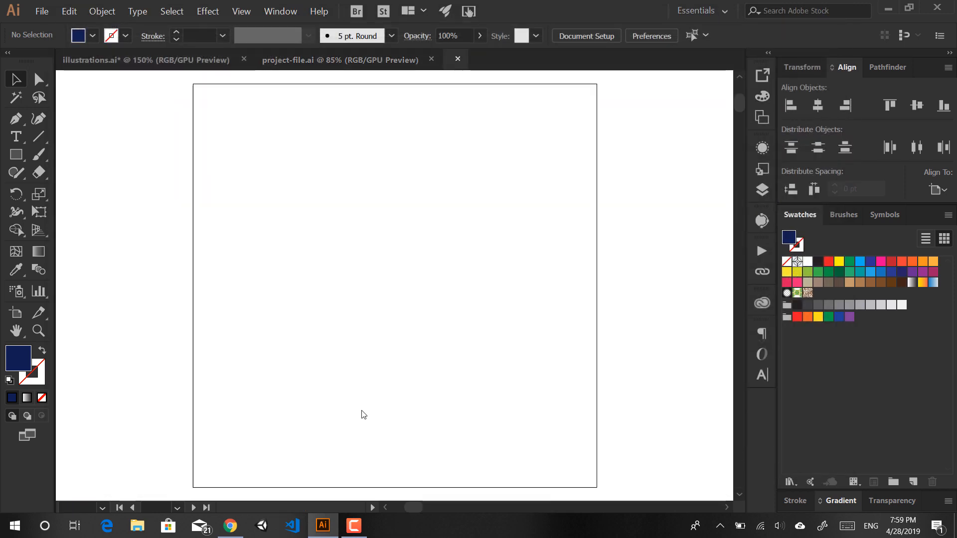
{"action": "left_click_drag", "start_coordinate": [409, 332], "coordinate": [360, 376]}
{"action": "key", "text": "ctrl+0"}
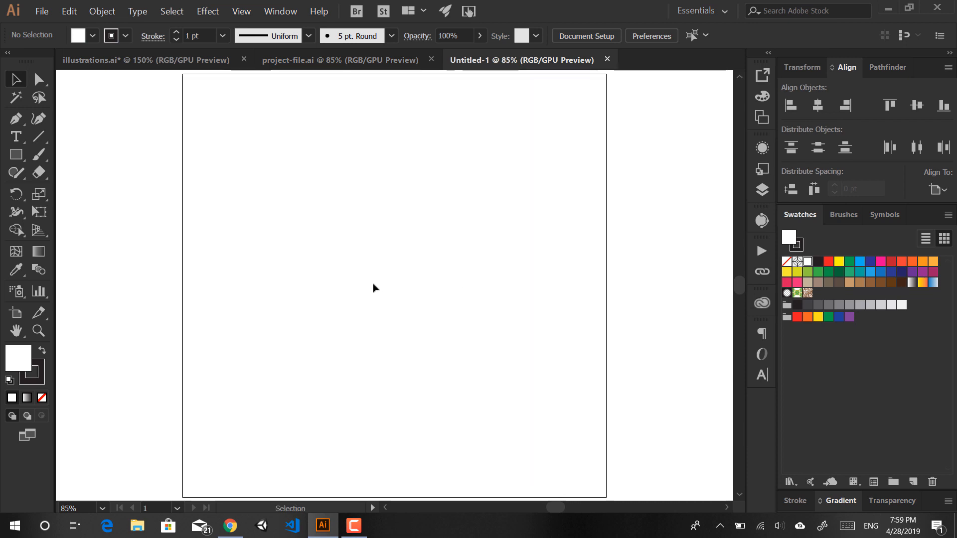
{"action": "scroll", "coordinate": [374, 287], "scroll_direction": "down", "scroll_amount": 2}
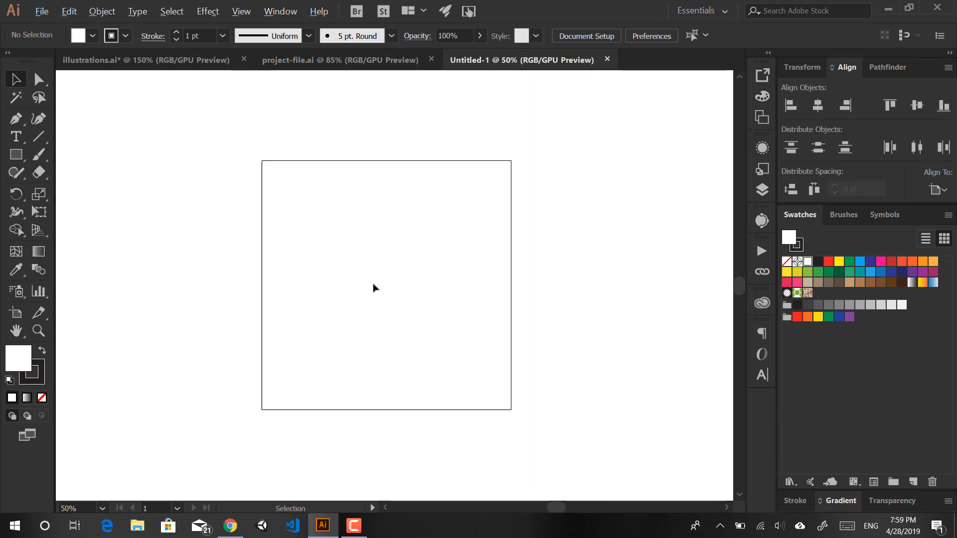
{"action": "scroll", "coordinate": [374, 287], "scroll_direction": "down", "scroll_amount": 3}
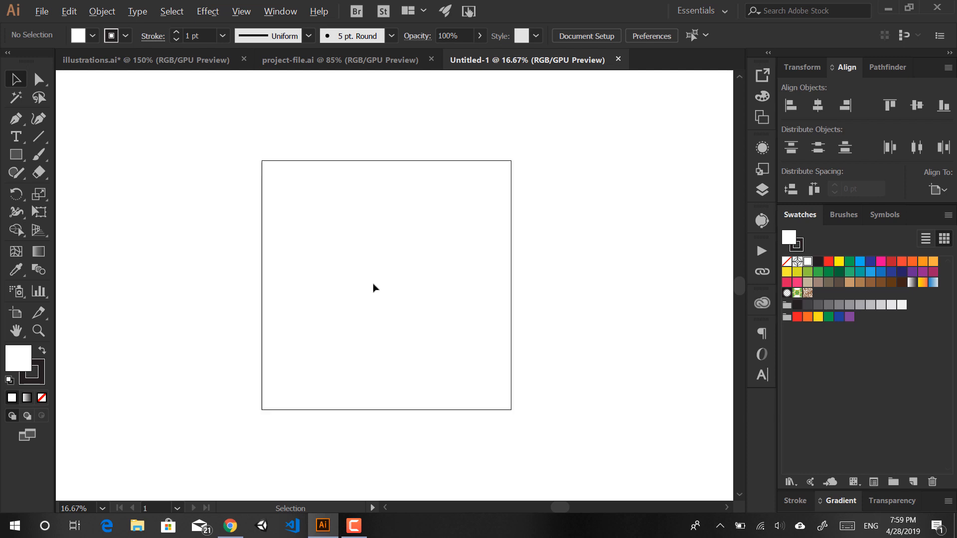
{"action": "scroll", "coordinate": [374, 288], "scroll_direction": "up", "scroll_amount": 1}
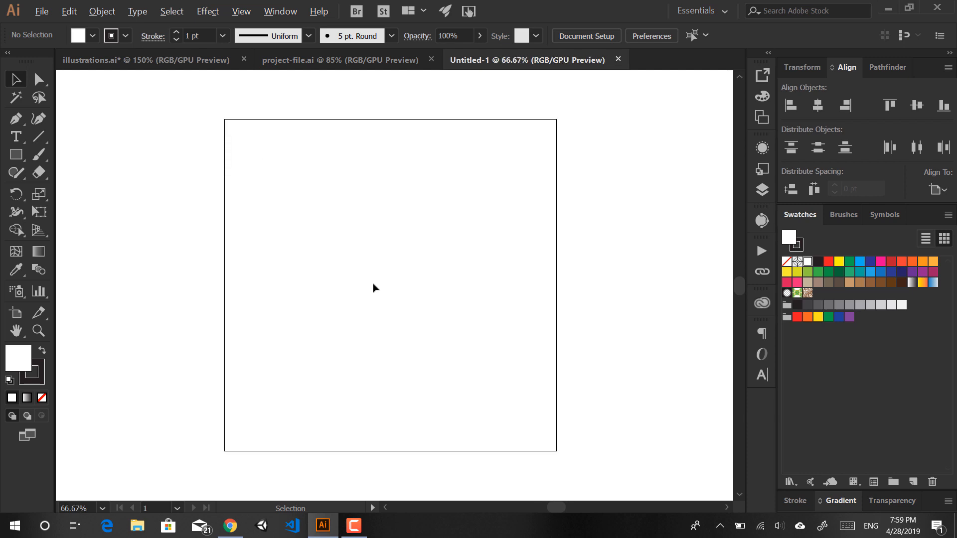
{"action": "scroll", "coordinate": [374, 288], "scroll_direction": "down", "scroll_amount": 2}
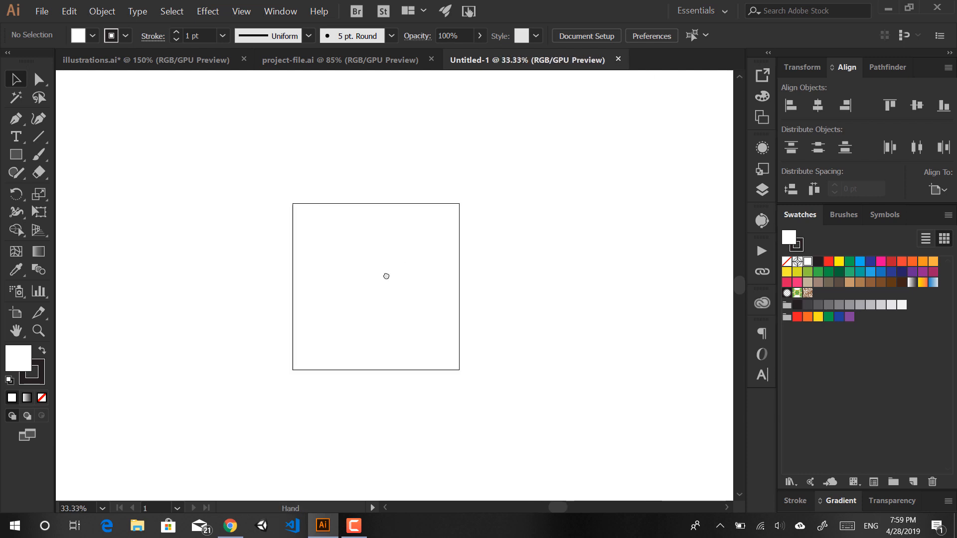
{"action": "mouse_move", "coordinate": [387, 276]}
{"action": "left_mouse_down"}
{"action": "mouse_move", "coordinate": [437, 275]}
{"action": "mouse_move", "coordinate": [388, 264]}
{"action": "left_mouse_up"}
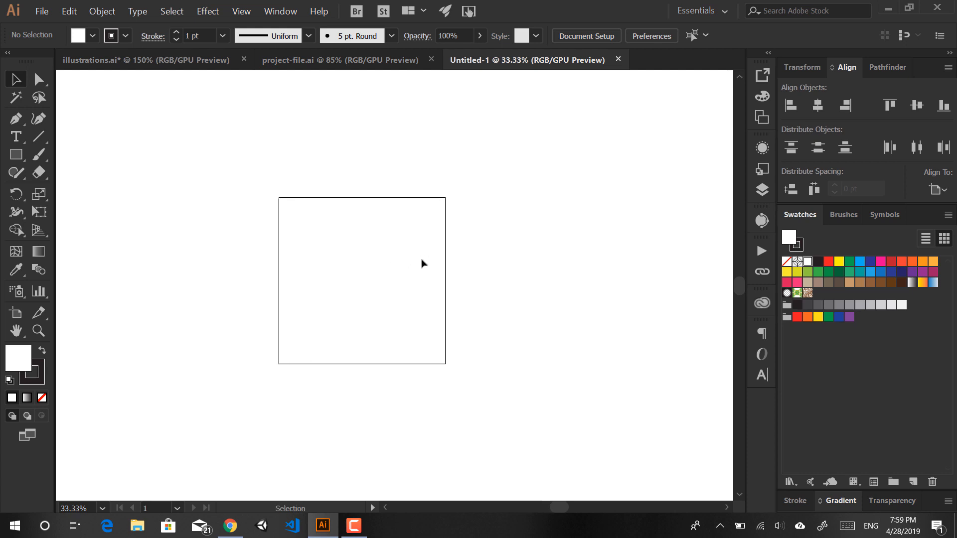
{"action": "key", "text": "ctrl"}
Step: View the User Interface preferences without changes, then reposition the artboard in the window
{"action": "key", "text": "ctrl+k"}
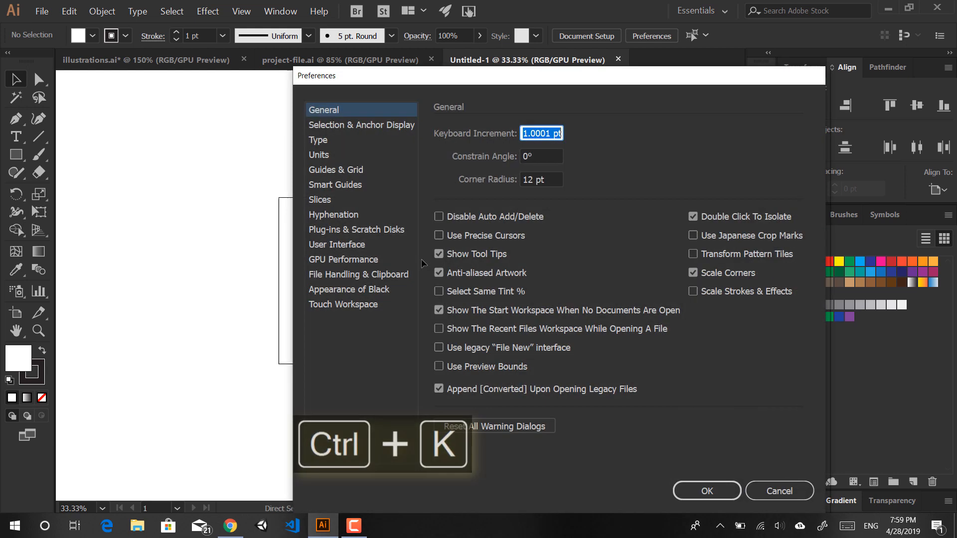
{"action": "left_click", "coordinate": [364, 238]}
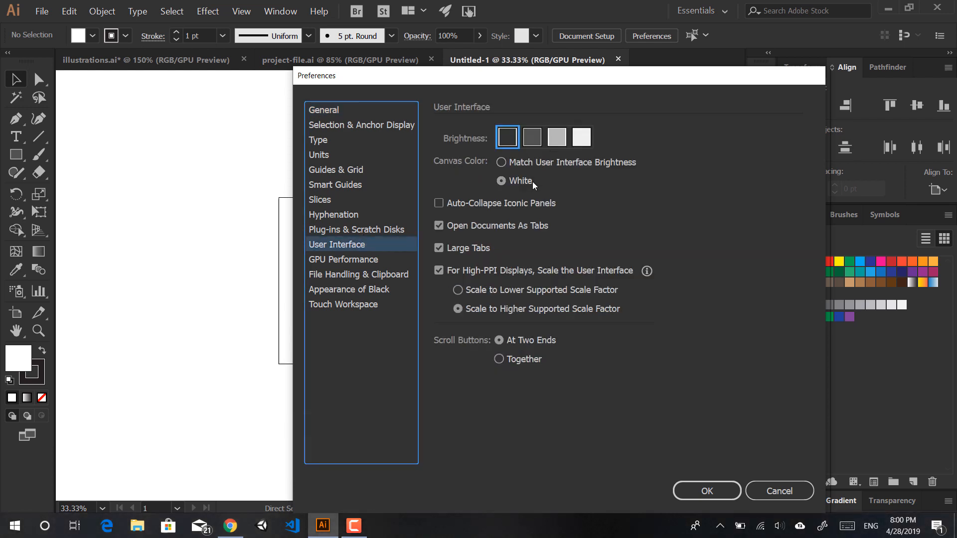
{"action": "left_click", "coordinate": [773, 493]}
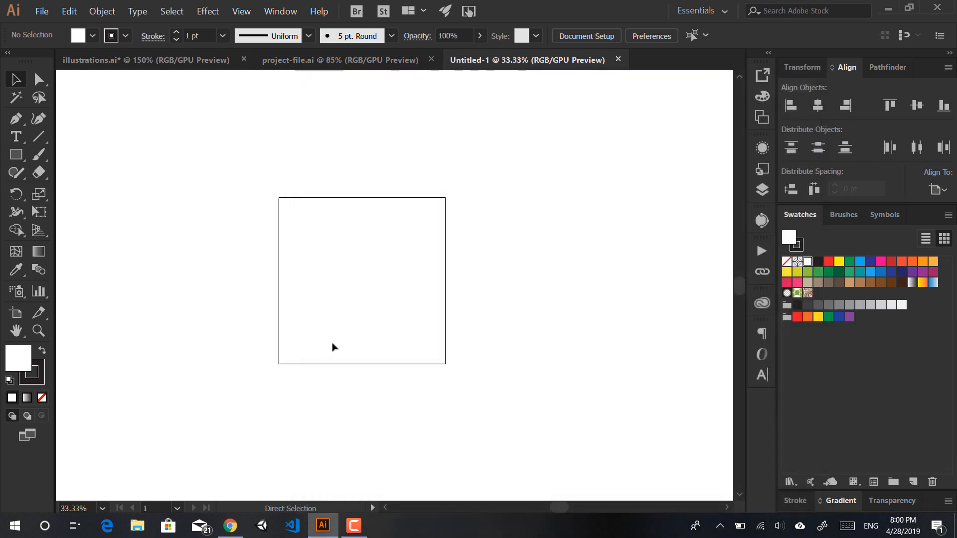
{"action": "left_click_drag", "start_coordinate": [331, 345], "coordinate": [451, 317]}
{"action": "scroll", "coordinate": [160, 263], "scroll_direction": "up", "scroll_amount": 2}
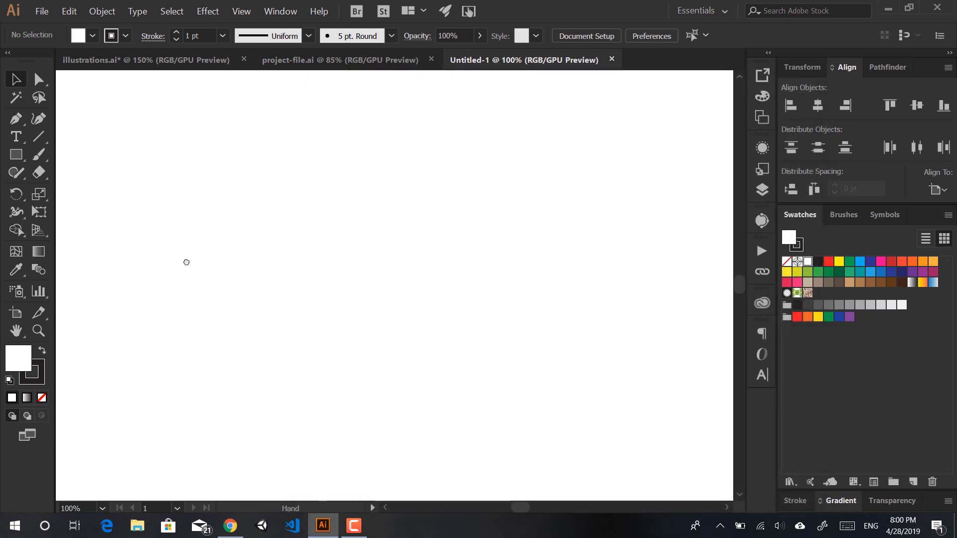
{"action": "scroll", "coordinate": [185, 272], "scroll_direction": "down", "scroll_amount": 2}
{"action": "left_click_drag", "start_coordinate": [244, 317], "coordinate": [628, 384]}
Step: Draw a large trial square on the canvas with the Rectangle tool
{"action": "key", "text": "m"}
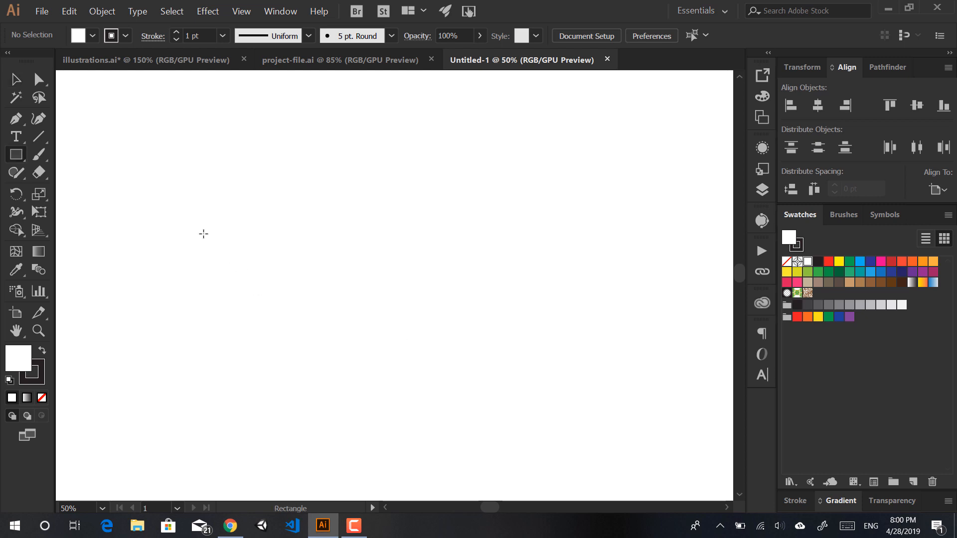
{"action": "left_click_drag", "start_coordinate": [213, 174], "coordinate": [371, 345]}
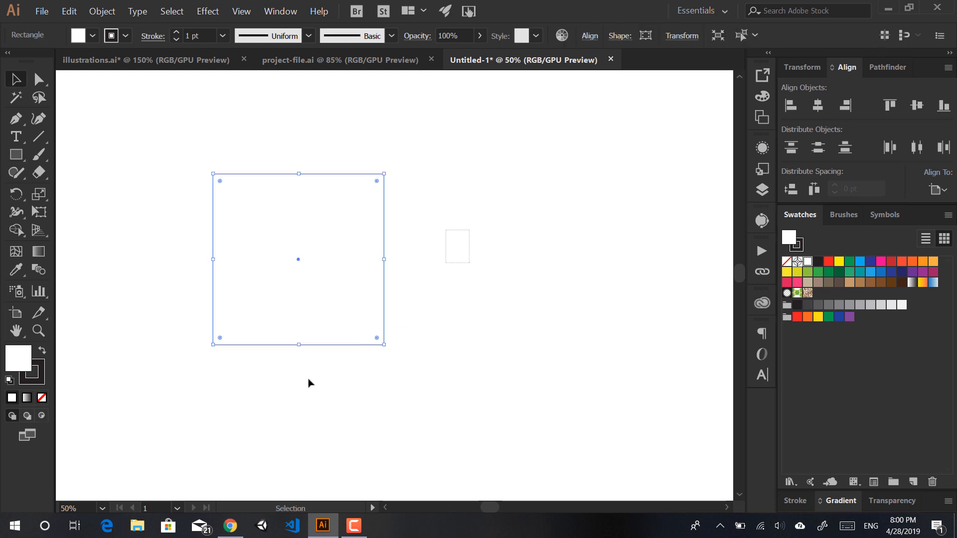
{"action": "key", "text": "v"}
Step: Try matching the canvas to the dark UI but cancel, then delete the trial square and fit the artboard
{"action": "key", "text": "ctrl+k"}
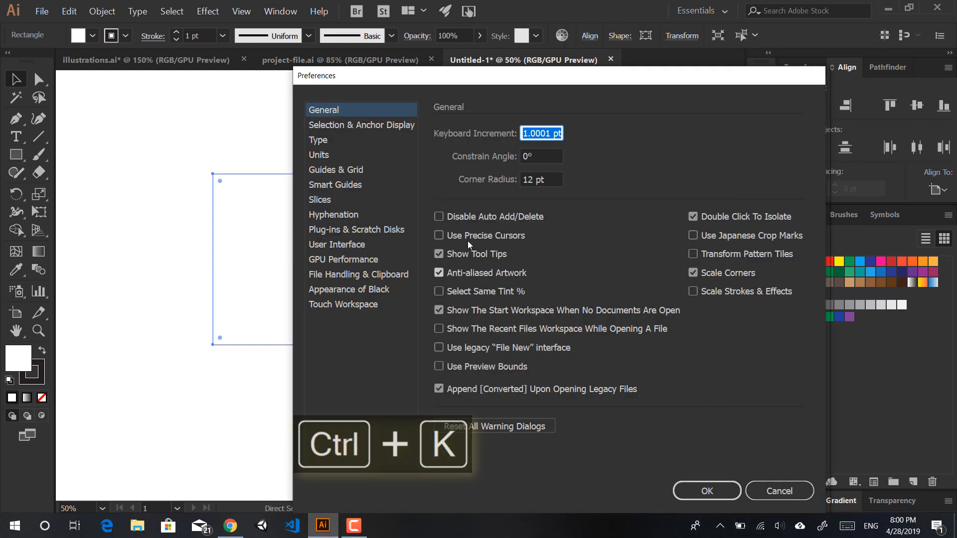
{"action": "left_click", "coordinate": [349, 245]}
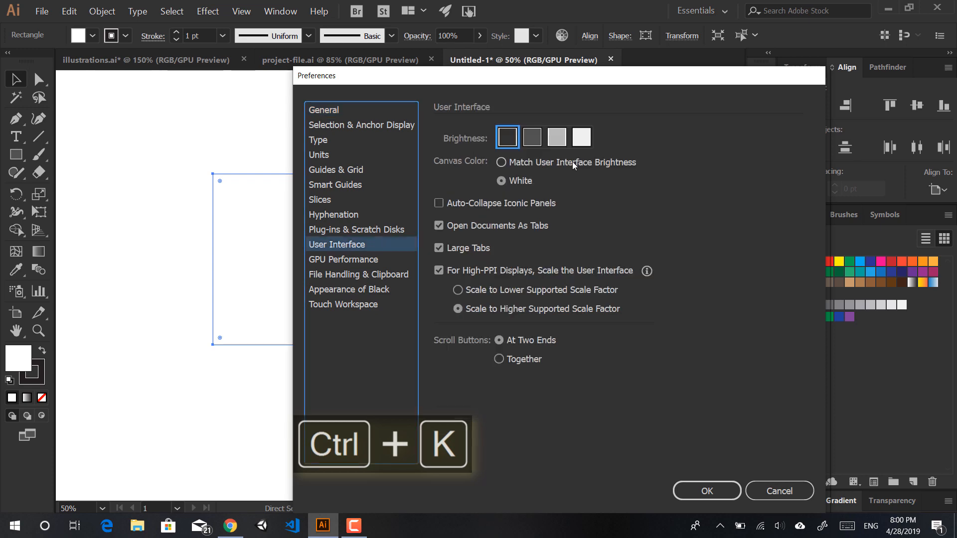
{"action": "left_click", "coordinate": [545, 164]}
{"action": "left_click", "coordinate": [765, 495]}
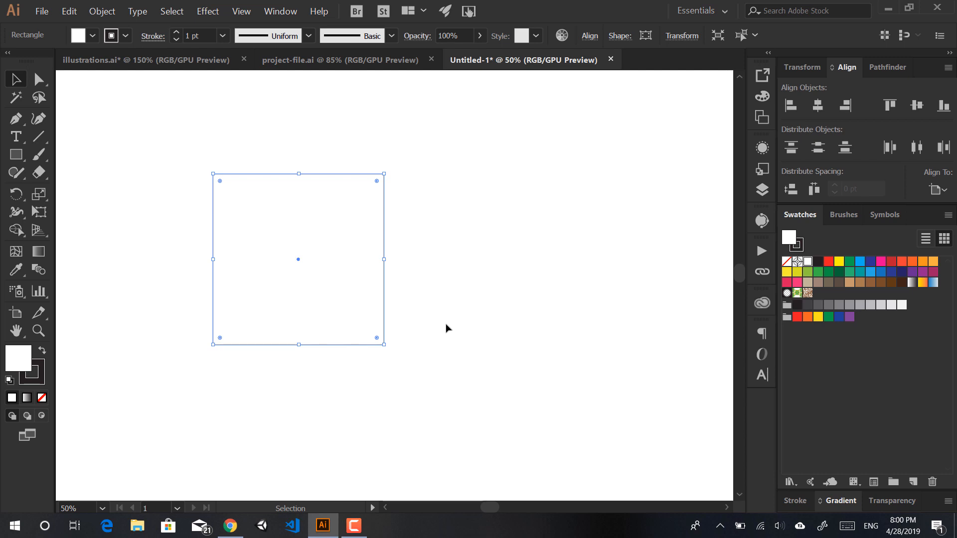
{"action": "key", "text": "Delete"}
{"action": "key", "text": "ctrl+0"}
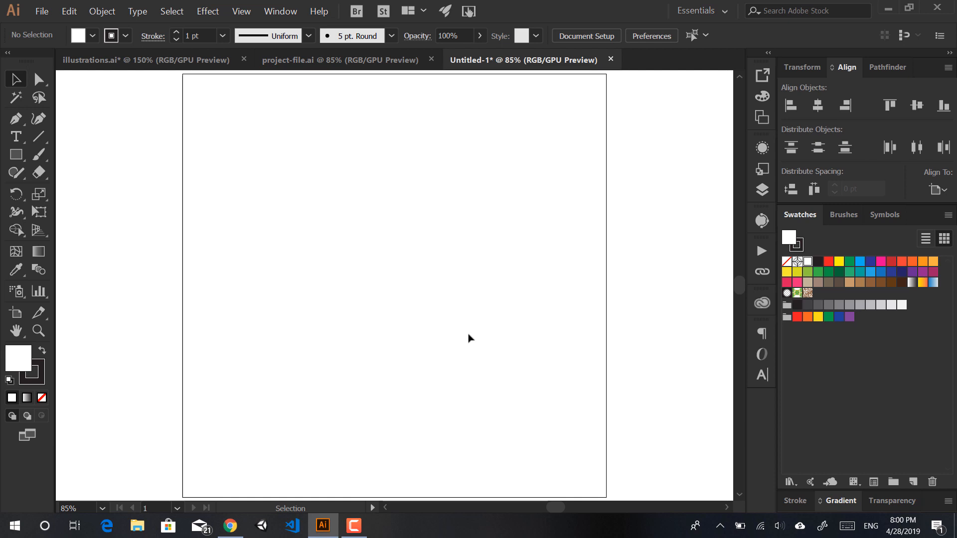
Step: Create a 300 × 300 pt square on the artboard using the Rectangle dialog
{"action": "left_click", "coordinate": [16, 157]}
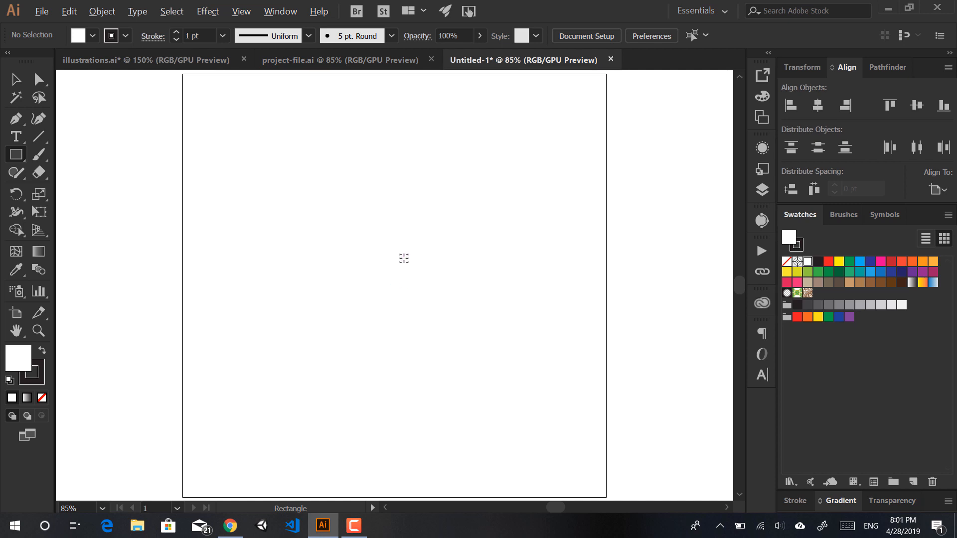
{"action": "left_click", "coordinate": [395, 254]}
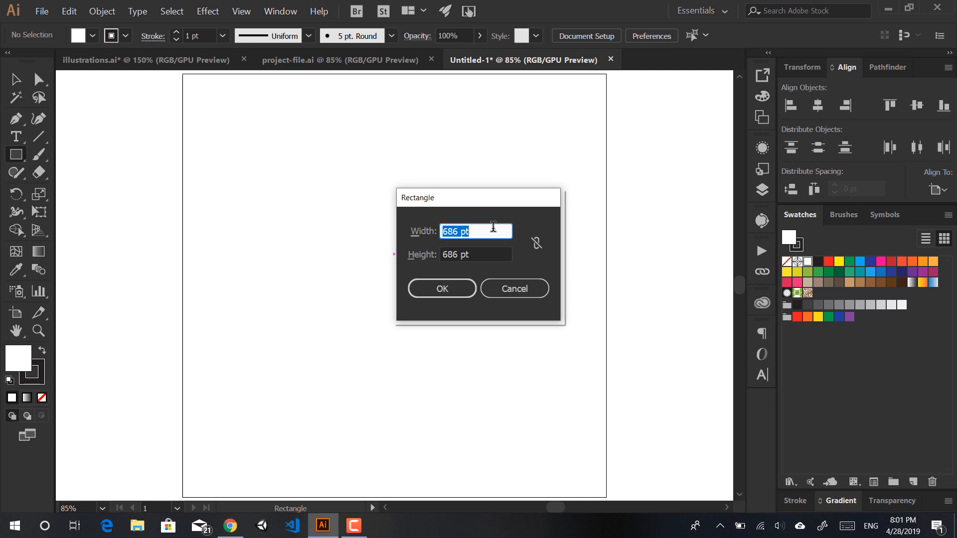
{"action": "left_click_drag", "start_coordinate": [478, 204], "coordinate": [402, 237]}
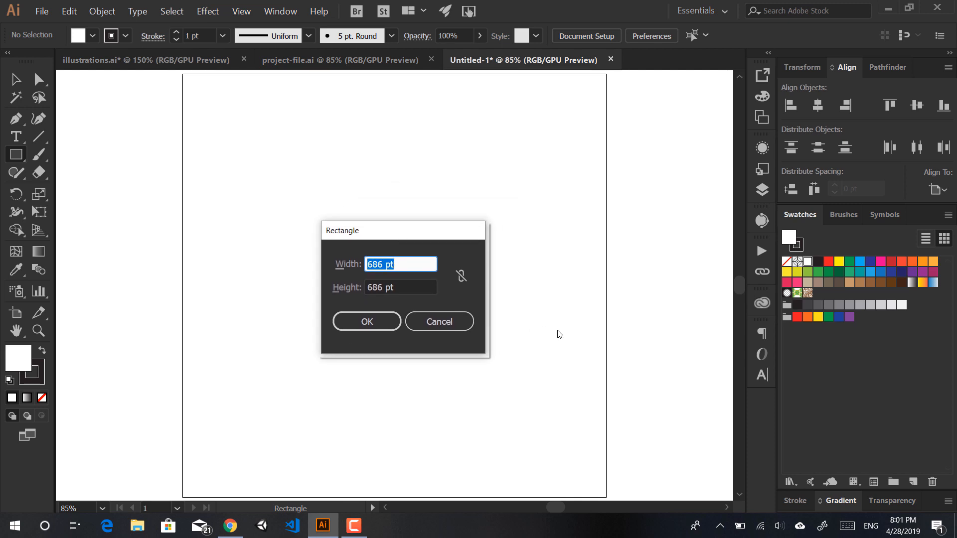
{"action": "type", "text": "300"}
{"action": "key", "text": "Tab"}
{"action": "type", "text": "300"}
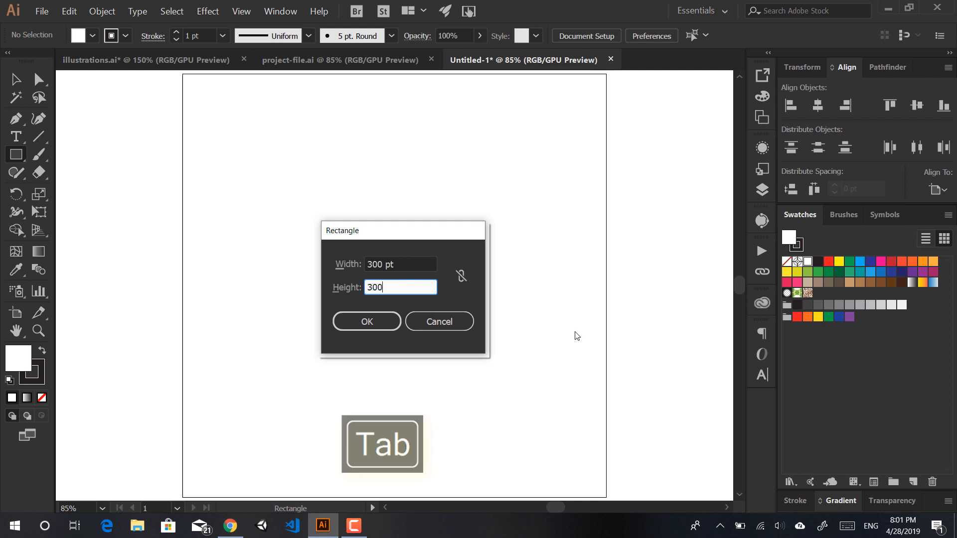
{"action": "key", "text": "Tab"}
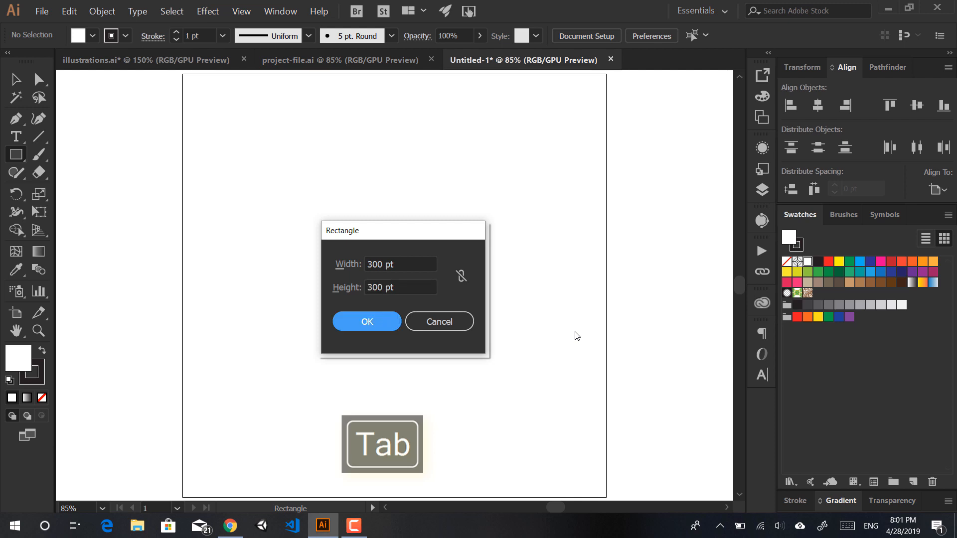
{"action": "key", "text": "Return"}
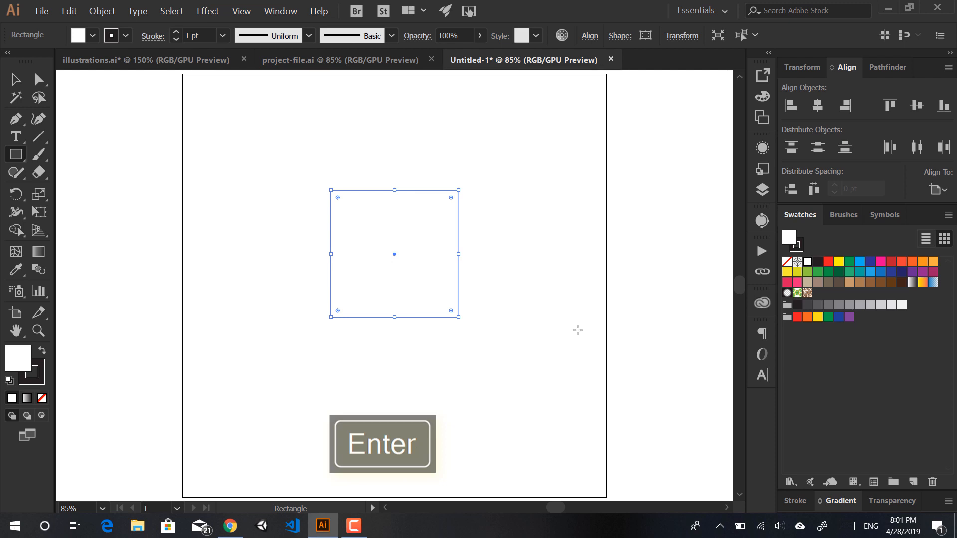
Step: Deselect the square and switch over to project-file.ai
{"action": "key", "text": "v"}
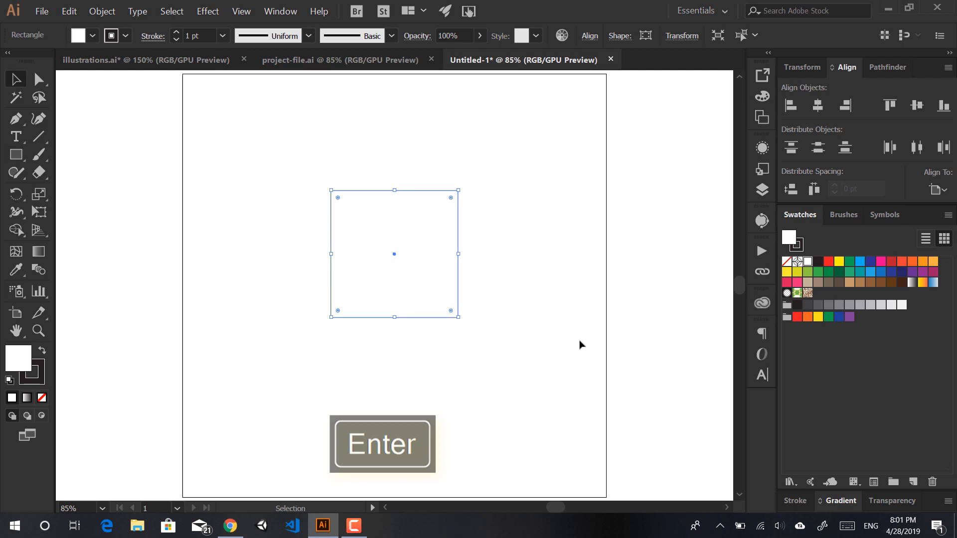
{"action": "left_click", "coordinate": [357, 407]}
{"action": "left_click", "coordinate": [320, 60]}
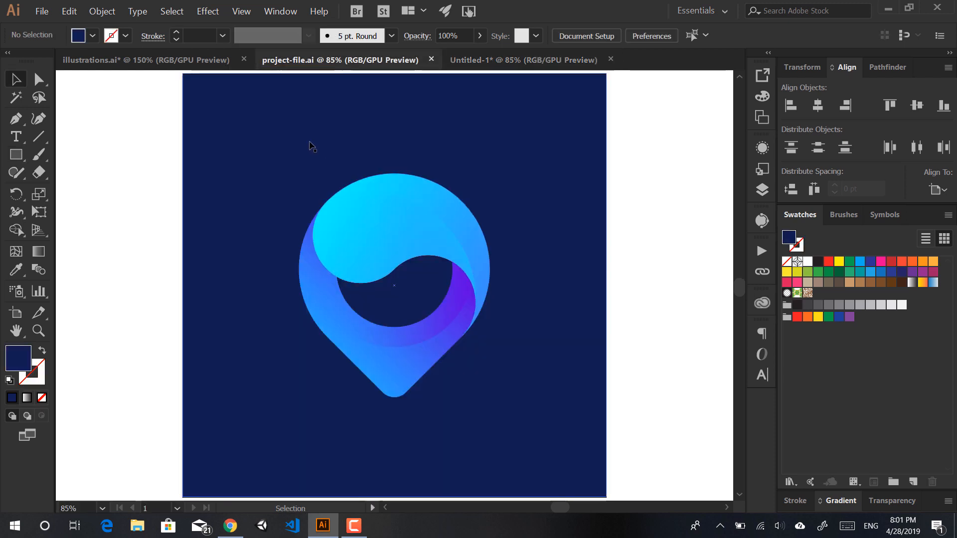
Step: Rotate the pin logo group to reveal its square base, then turn it back upright
{"action": "left_click", "coordinate": [380, 369]}
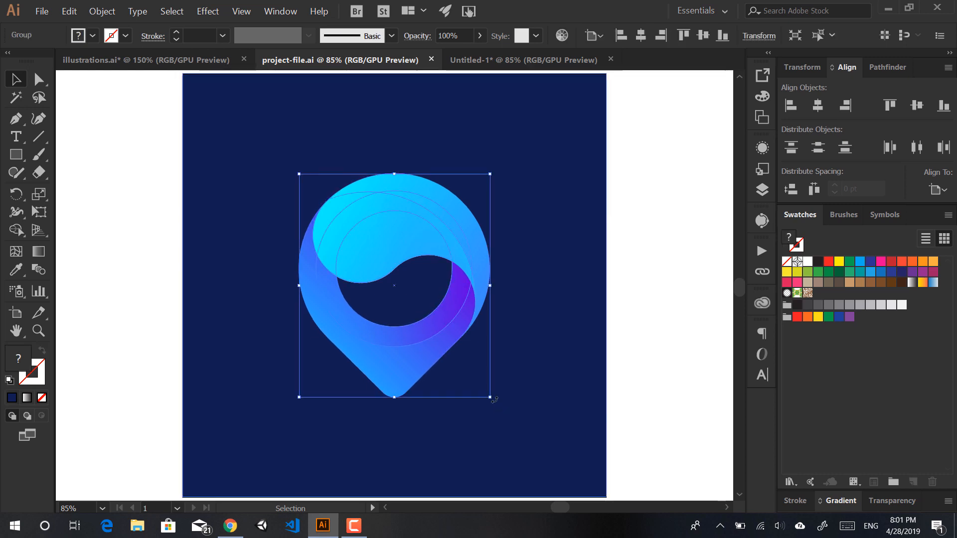
{"action": "left_click_drag", "start_coordinate": [493, 400], "coordinate": [609, 342]}
{"action": "left_click", "coordinate": [608, 342]}
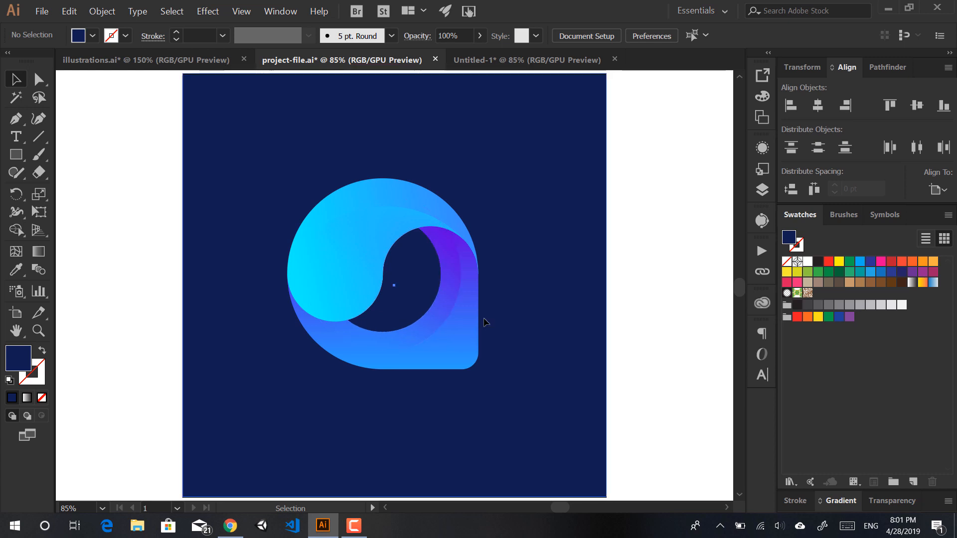
{"action": "left_click", "coordinate": [453, 316]}
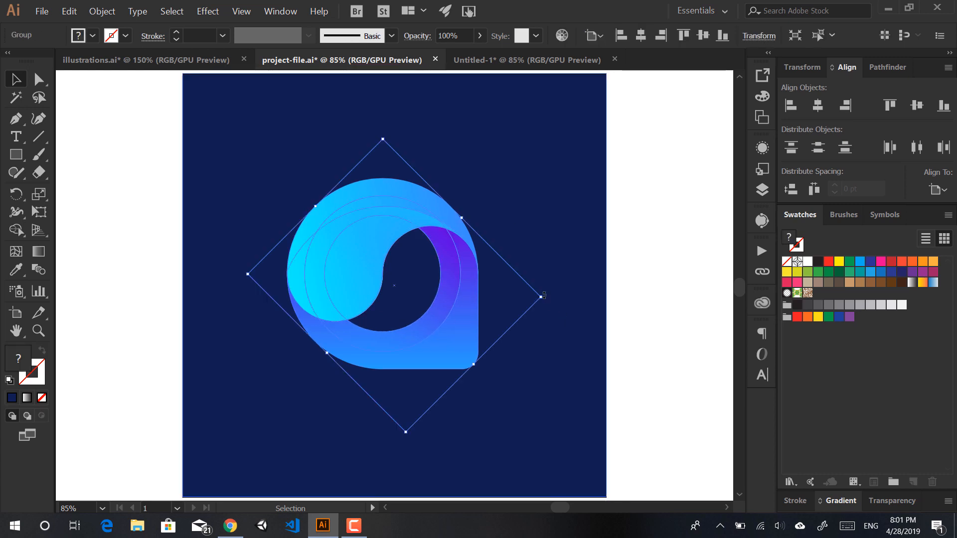
{"action": "left_click_drag", "start_coordinate": [546, 296], "coordinate": [632, 335]}
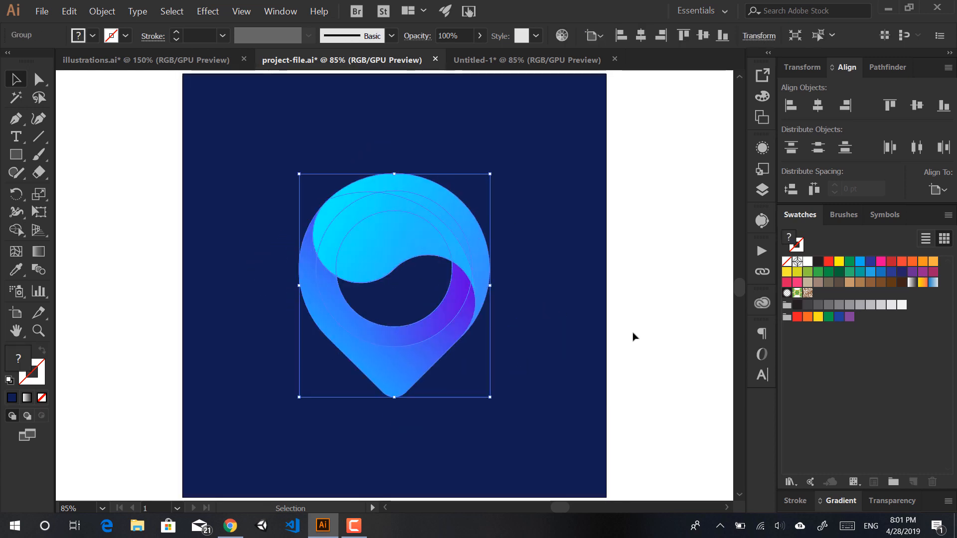
{"action": "left_click", "coordinate": [632, 335]}
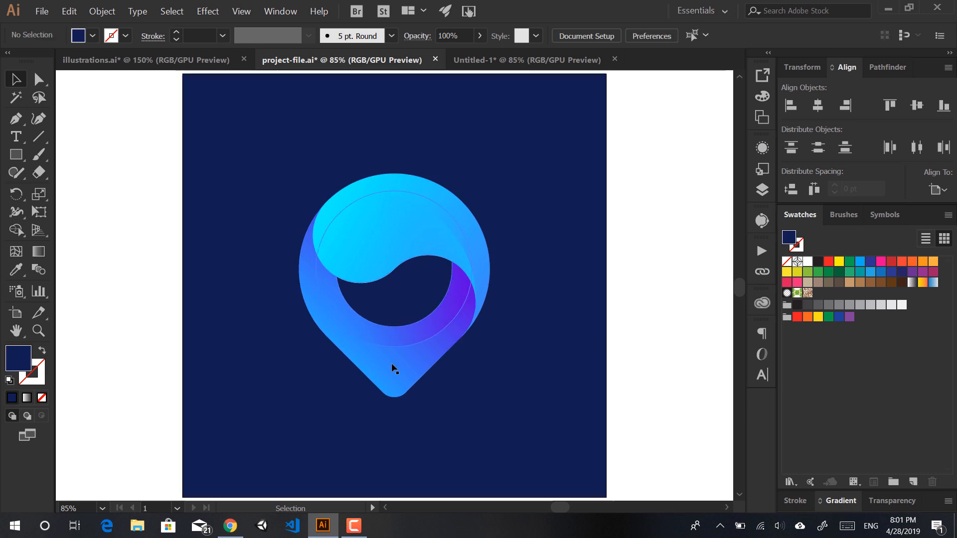
Step: Return to Untitled-1 and select the plain square with the Direct Selection tool
{"action": "left_click", "coordinate": [489, 65]}
{"action": "left_click", "coordinate": [436, 273]}
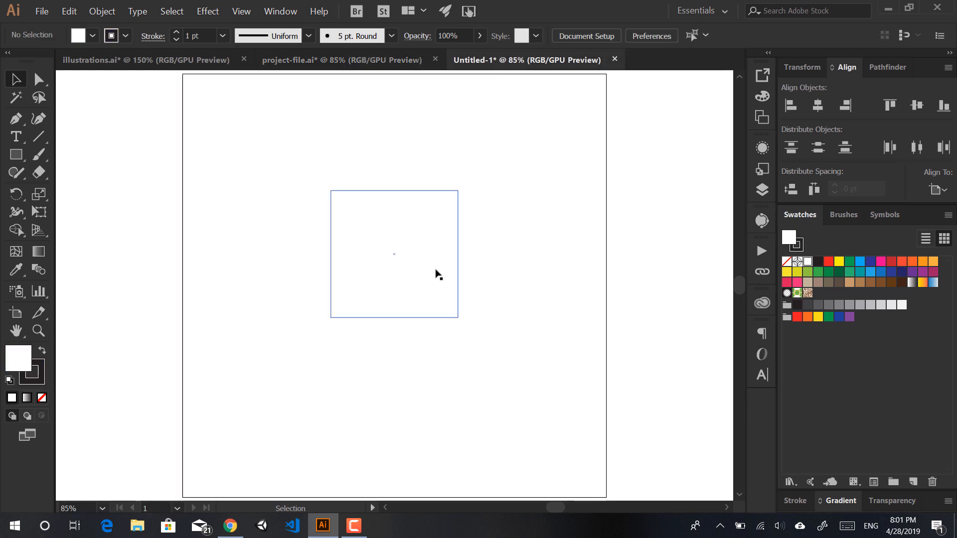
{"action": "key", "text": "a"}
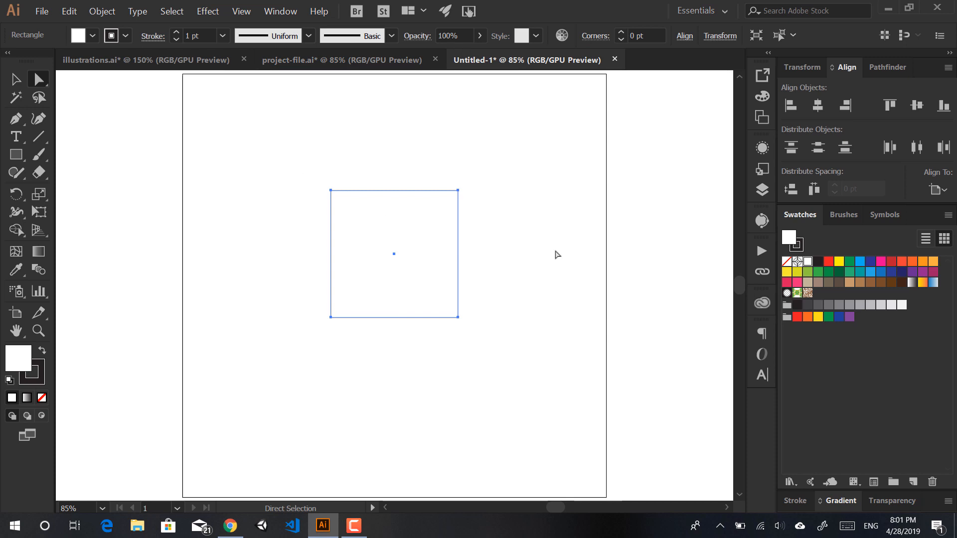
{"action": "left_click", "coordinate": [556, 253]}
{"action": "left_click", "coordinate": [397, 60]}
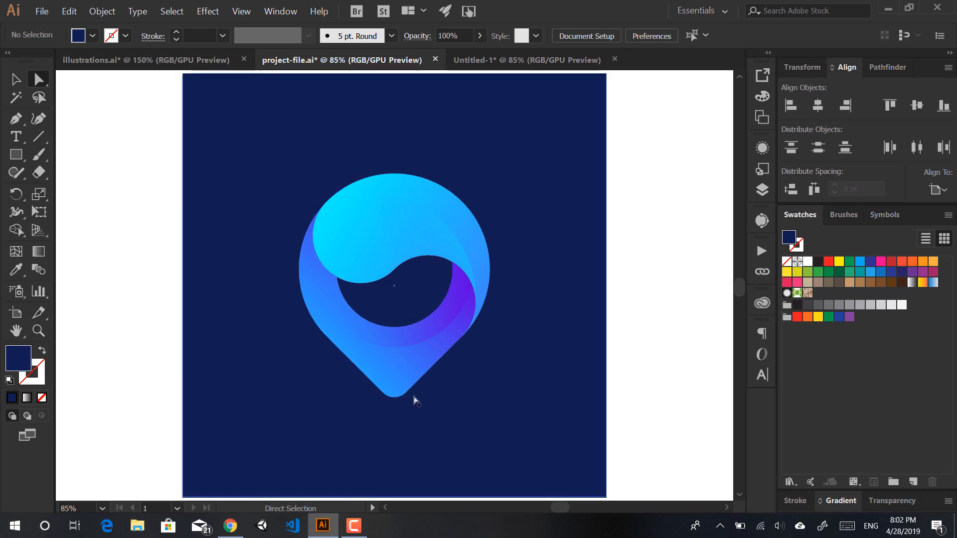
{"action": "left_click", "coordinate": [500, 62]}
{"action": "left_click", "coordinate": [361, 205]}
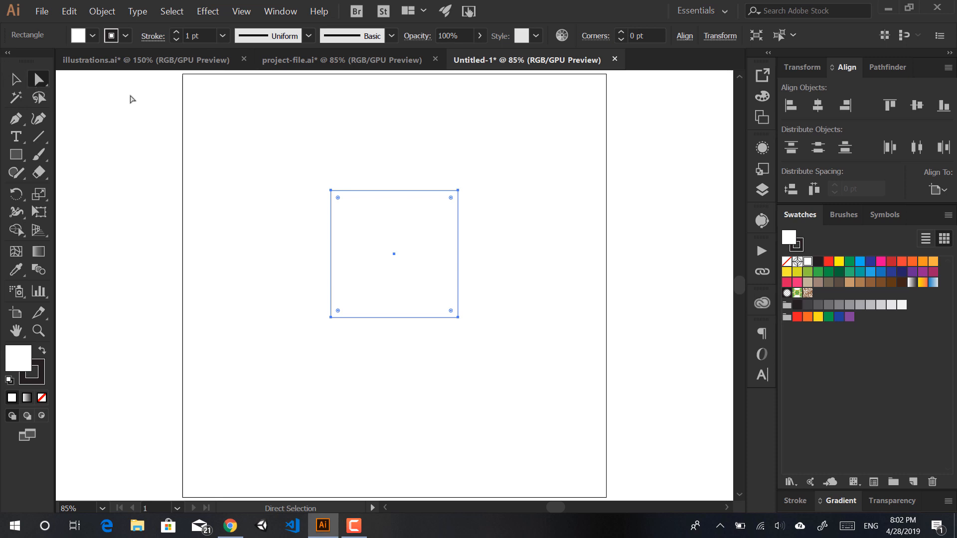
Step: Select the square's two top and bottom-left anchors and round them to 150 pt
{"action": "left_click", "coordinate": [15, 79]}
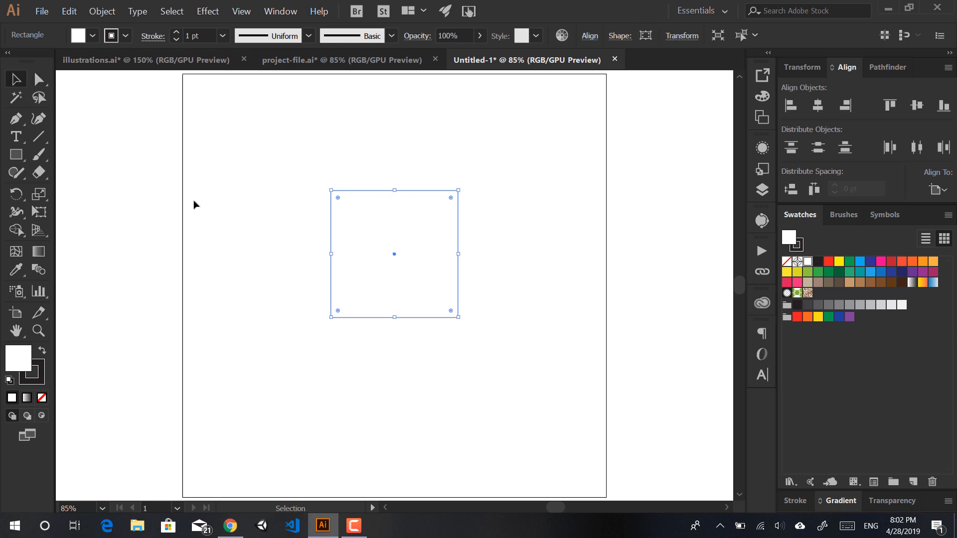
{"action": "left_click", "coordinate": [300, 207]}
{"action": "left_click", "coordinate": [338, 214]}
{"action": "left_click", "coordinate": [39, 79]}
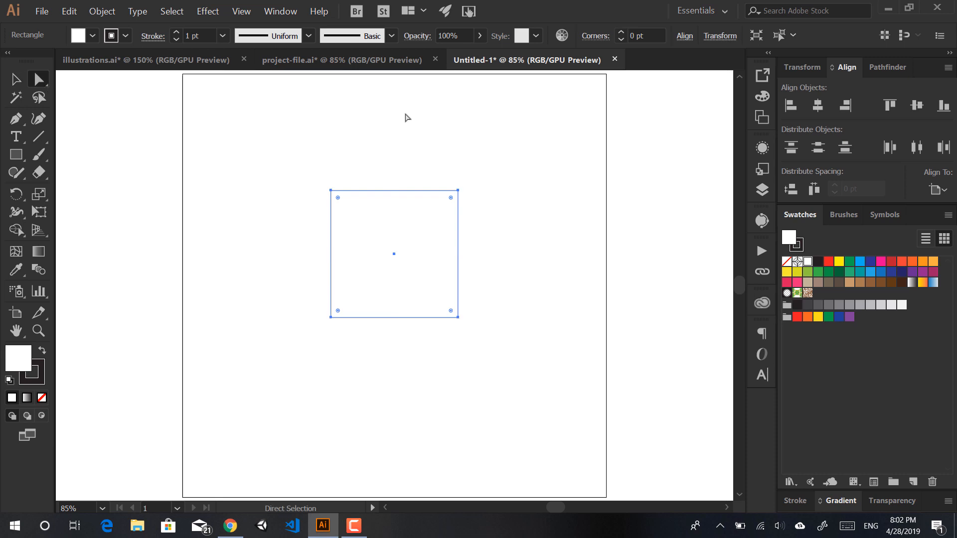
{"action": "left_click_drag", "start_coordinate": [273, 139], "coordinate": [341, 209]}
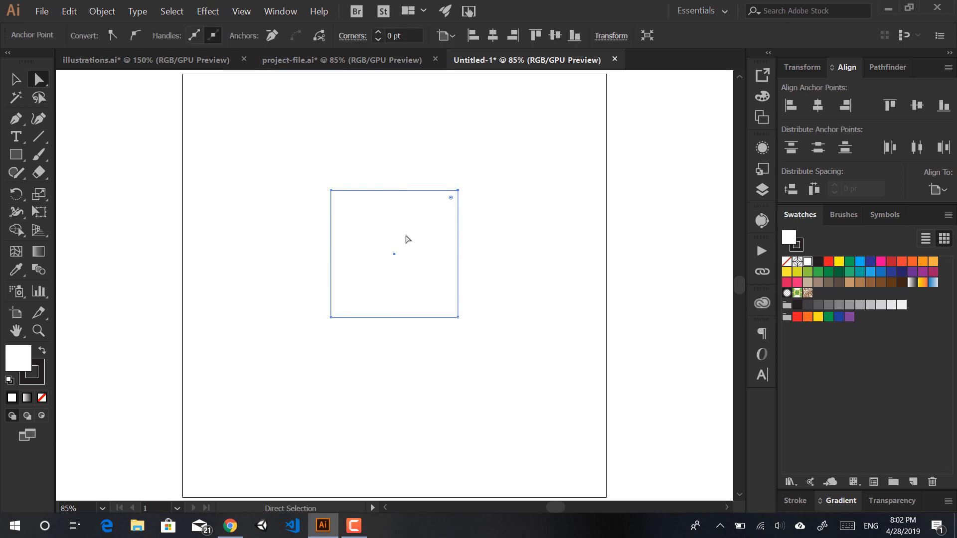
{"action": "left_click_drag", "start_coordinate": [560, 148], "coordinate": [279, 227]}
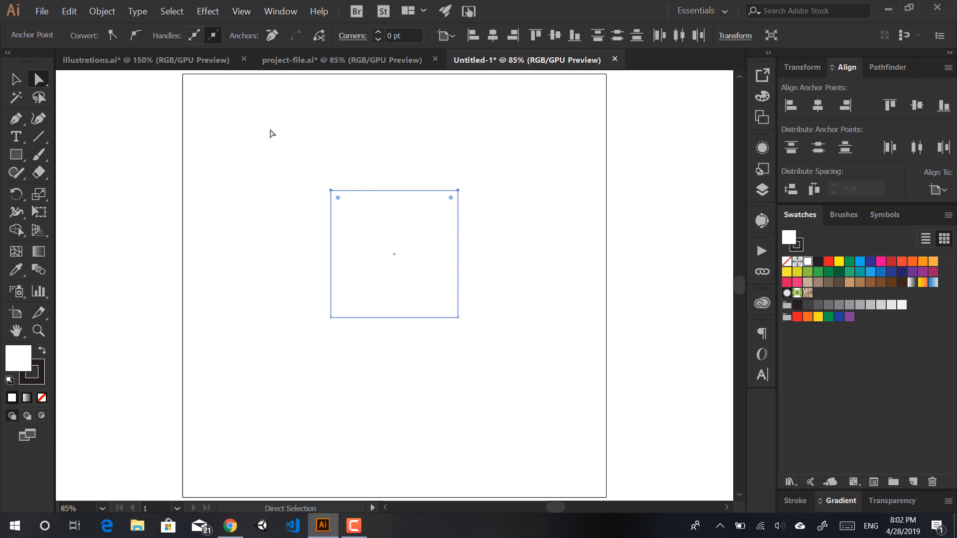
{"action": "left_click_drag", "start_coordinate": [258, 109], "coordinate": [495, 218]}
{"action": "left_click_drag", "start_coordinate": [293, 346], "coordinate": [368, 279]}
{"action": "left_click_drag", "start_coordinate": [338, 199], "coordinate": [426, 304]}
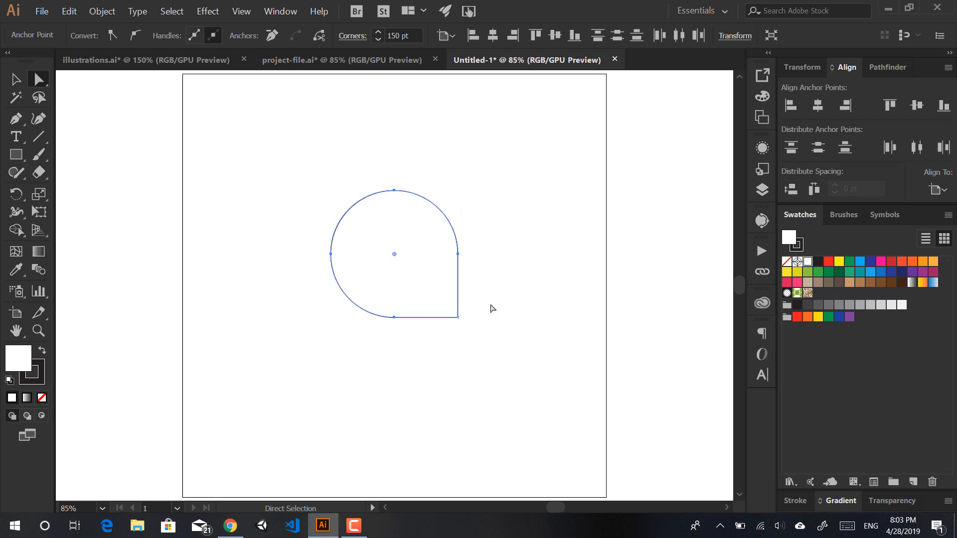
Step: Round the bottom-right corner to 31.26 pt to complete the teardrop shape
{"action": "left_click_drag", "start_coordinate": [489, 305], "coordinate": [443, 346]}
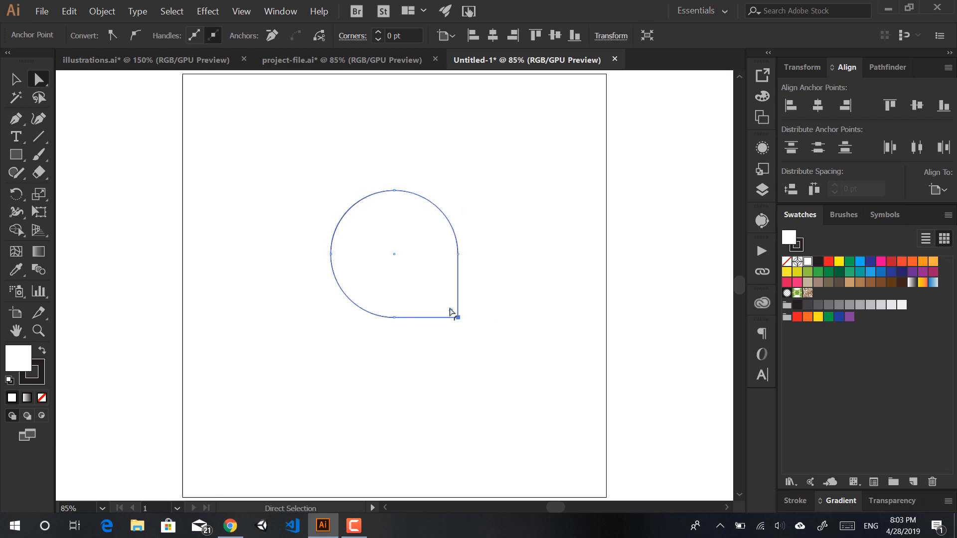
{"action": "left_click_drag", "start_coordinate": [449, 308], "coordinate": [446, 304]}
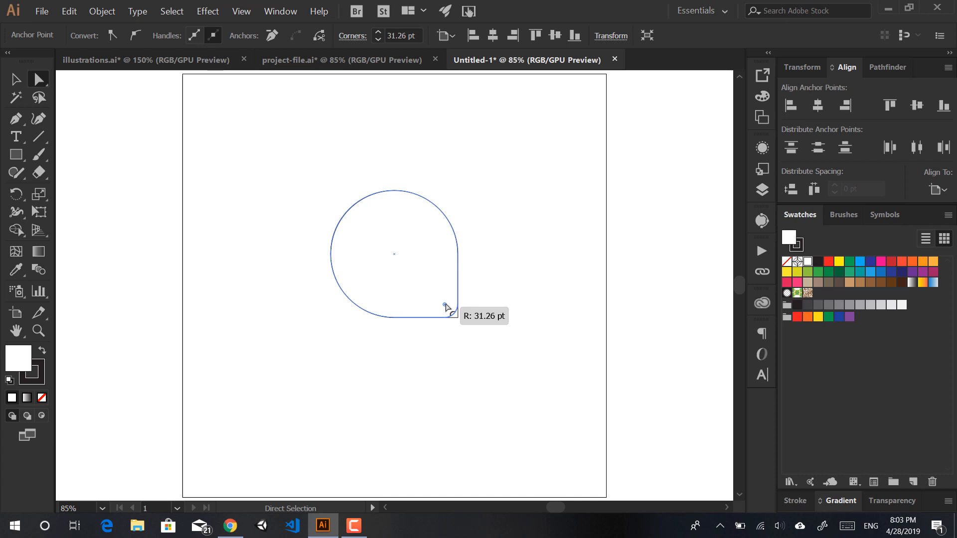
{"action": "left_click", "coordinate": [440, 372]}
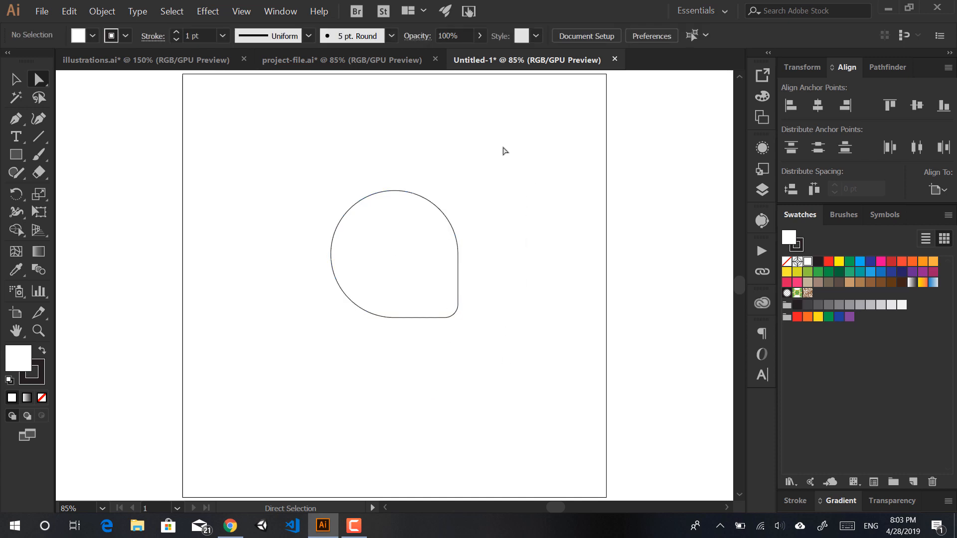
{"action": "left_click_drag", "start_coordinate": [520, 134], "coordinate": [280, 396]}
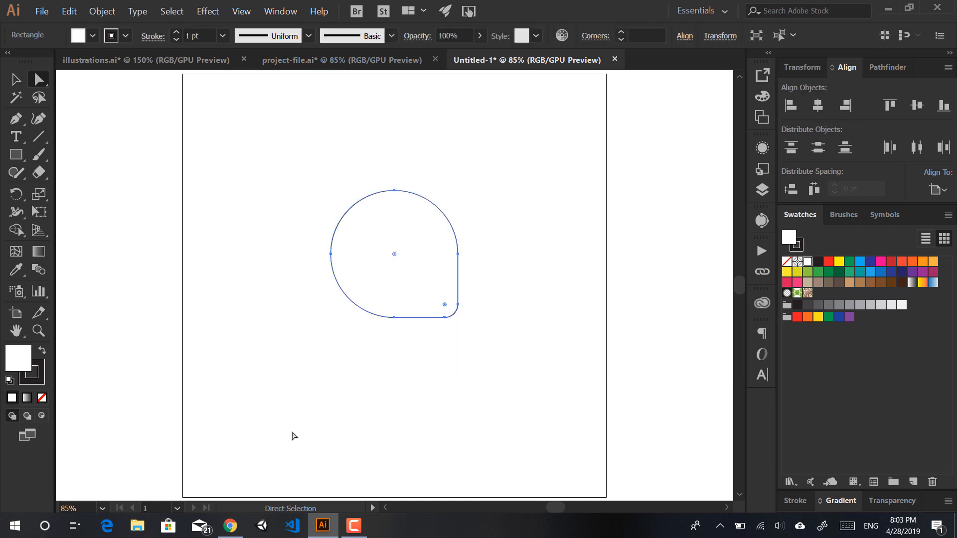
{"action": "left_click", "coordinate": [313, 397]}
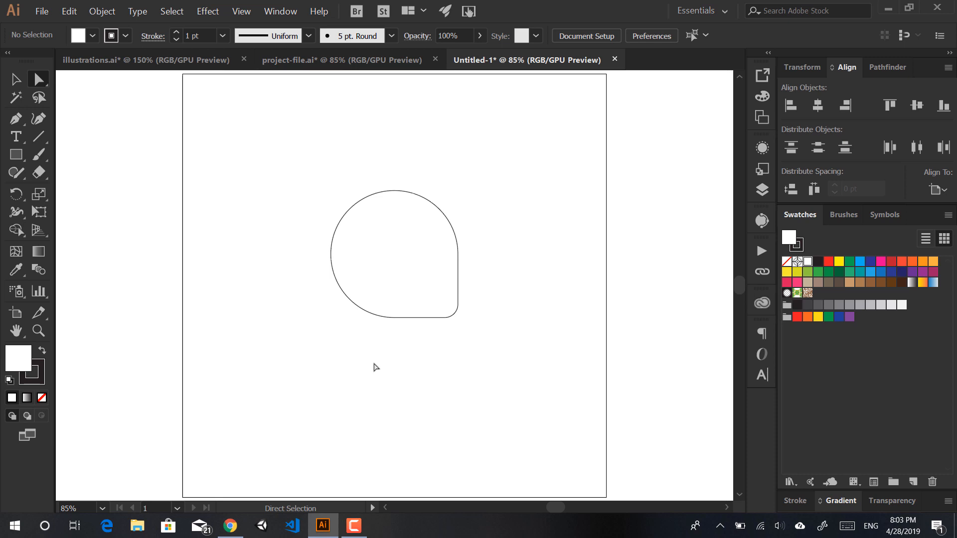
Step: Undo the last change and adjust the square's top corners again
{"action": "key", "text": "ctrl+z"}
{"action": "key", "text": "ctrl+z"}
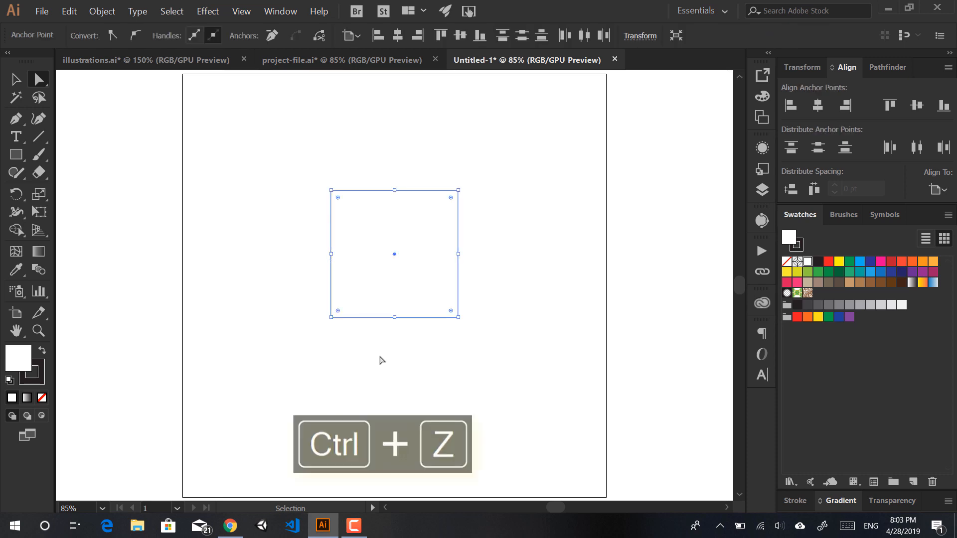
{"action": "left_click", "coordinate": [335, 191]}
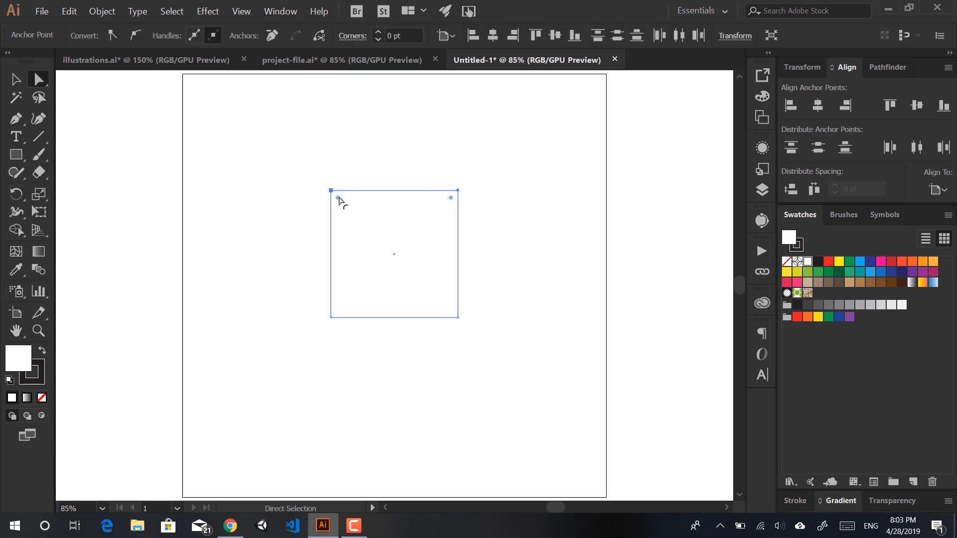
{"action": "left_click_drag", "start_coordinate": [339, 198], "coordinate": [286, 195]}
{"action": "left_click", "coordinate": [303, 253]}
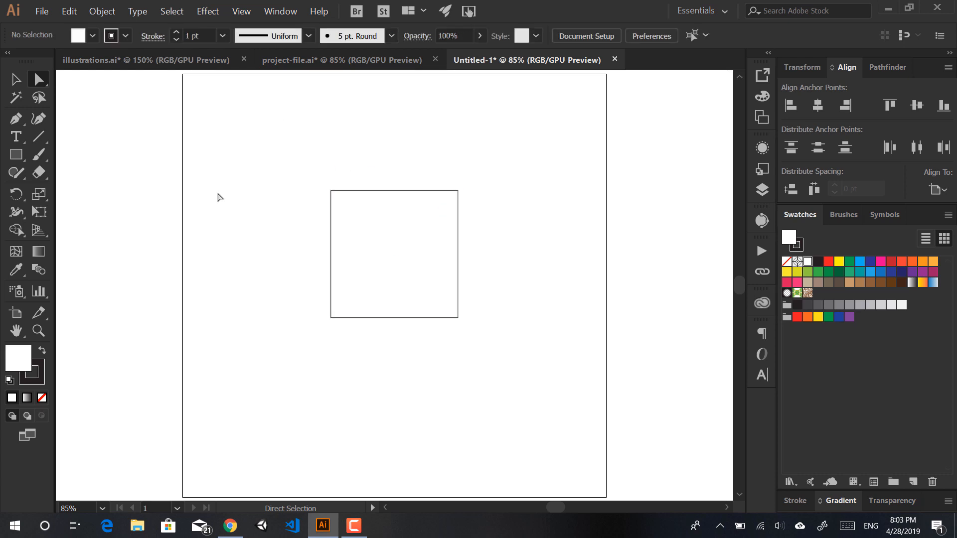
Step: Draw a 300 × 300 pt circle from the square's top-left corner with the Ellipse tool
{"action": "left_click", "coordinate": [16, 154]}
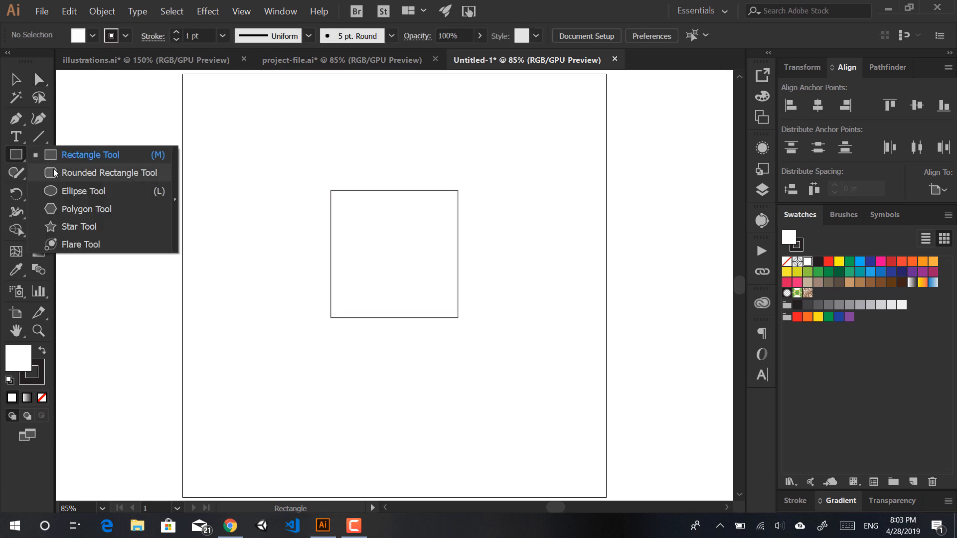
{"action": "left_click", "coordinate": [83, 191]}
{"action": "left_click", "coordinate": [280, 11]}
{"action": "mouse_move", "coordinate": [242, 11]}
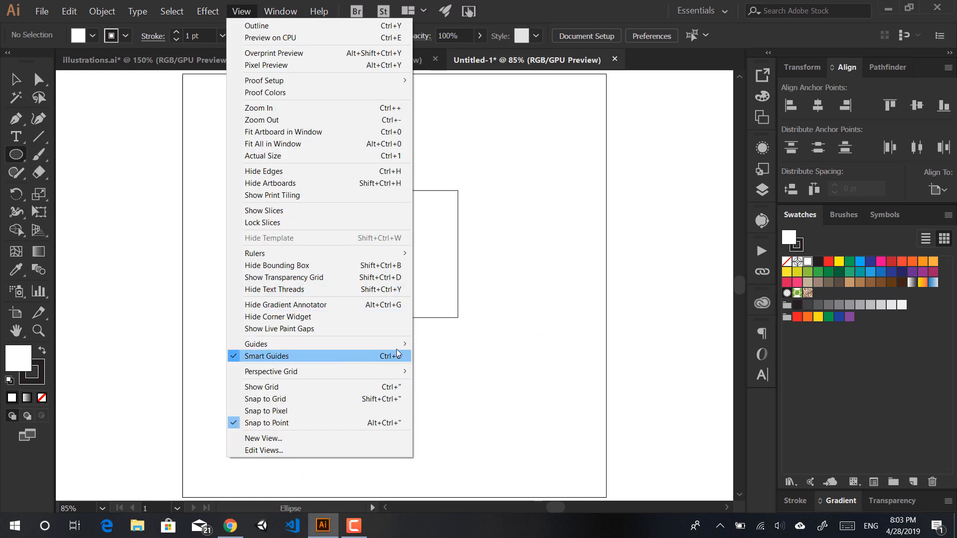
{"action": "left_click", "coordinate": [489, 316]}
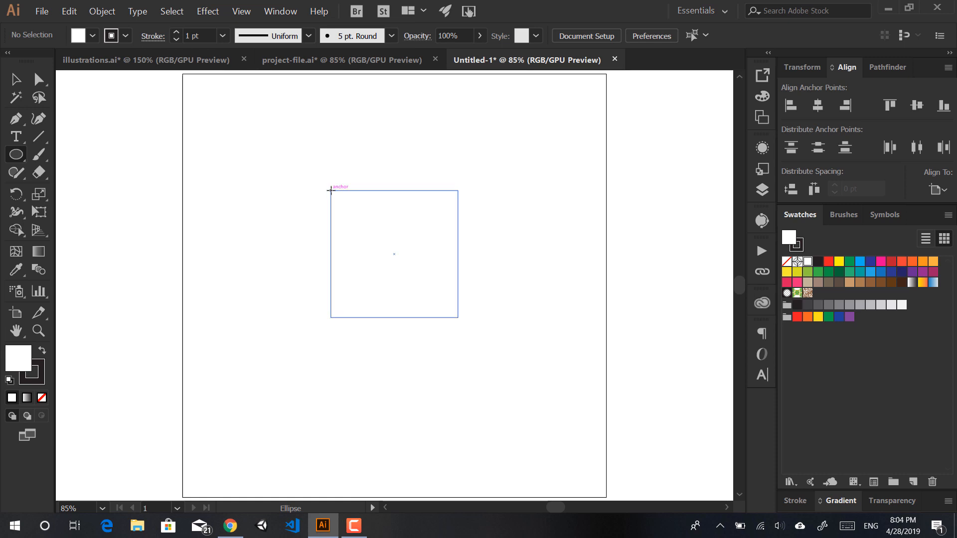
{"action": "left_click_drag", "start_coordinate": [330, 190], "coordinate": [458, 255]}
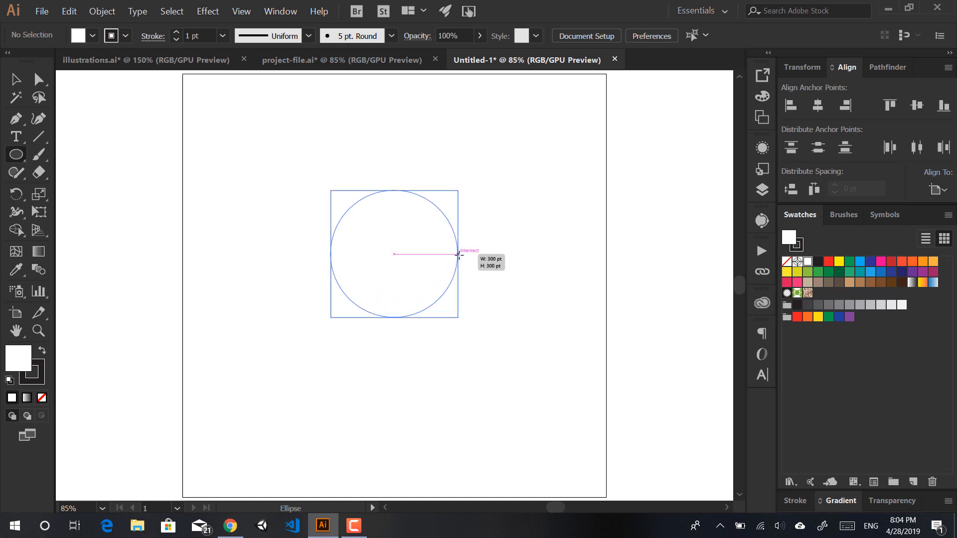
{"action": "left_click_drag", "start_coordinate": [458, 255], "coordinate": [458, 255]}
{"action": "left_click_drag", "start_coordinate": [458, 254], "coordinate": [458, 255]}
Step: Select both the square and the circle and show the Pathfinder options
{"action": "key", "text": "v"}
{"action": "scroll", "coordinate": [556, 360], "scroll_direction": "up", "scroll_amount": 1}
{"action": "left_click_drag", "start_coordinate": [481, 364], "coordinate": [306, 174]}
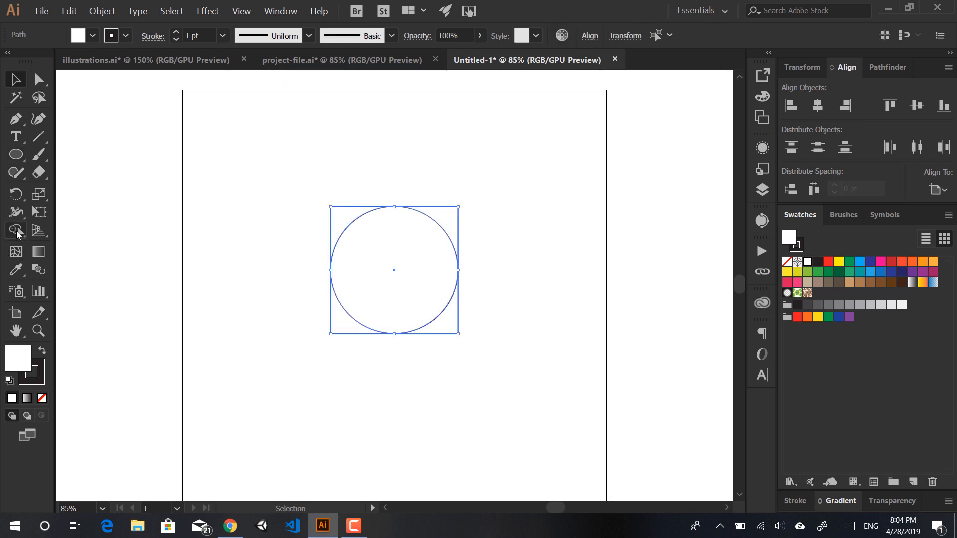
{"action": "left_click", "coordinate": [882, 67]}
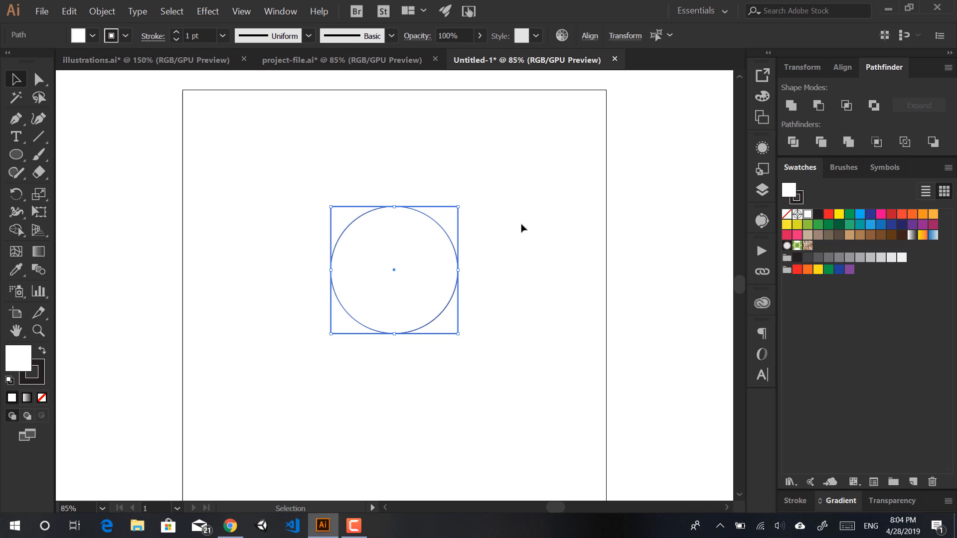
Step: With Shape Builder, merge the circle with the bottom-right corner region and remove the other three corners
{"action": "left_click", "coordinate": [15, 232]}
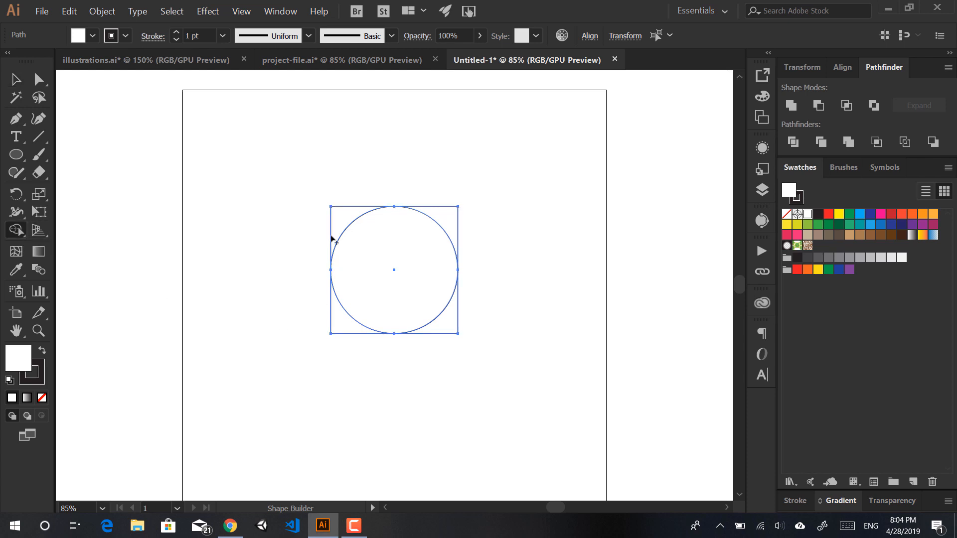
{"action": "left_click_drag", "start_coordinate": [364, 242], "coordinate": [449, 328]}
{"action": "left_click", "coordinate": [451, 216], "text": "alt"}
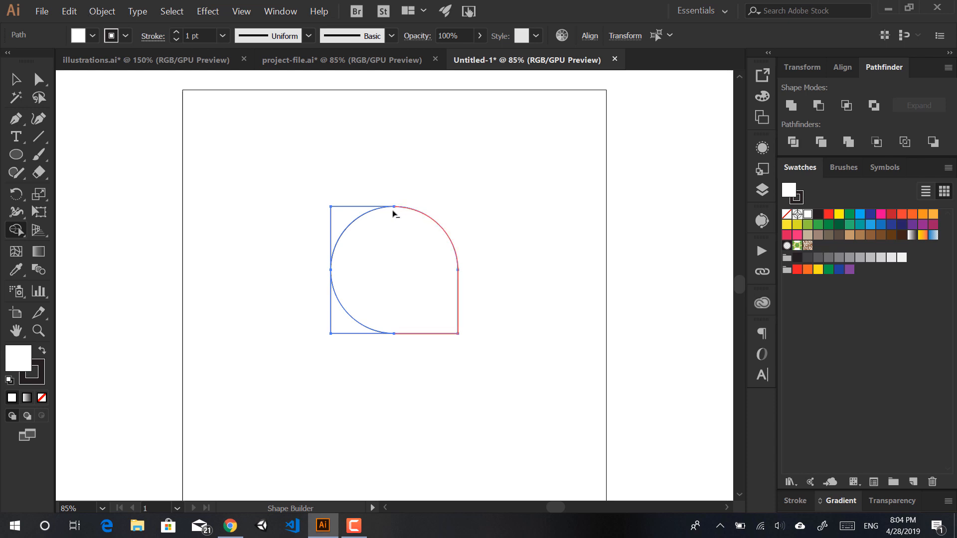
{"action": "left_click", "coordinate": [345, 213], "text": "alt"}
{"action": "left_click", "coordinate": [340, 329], "text": "alt"}
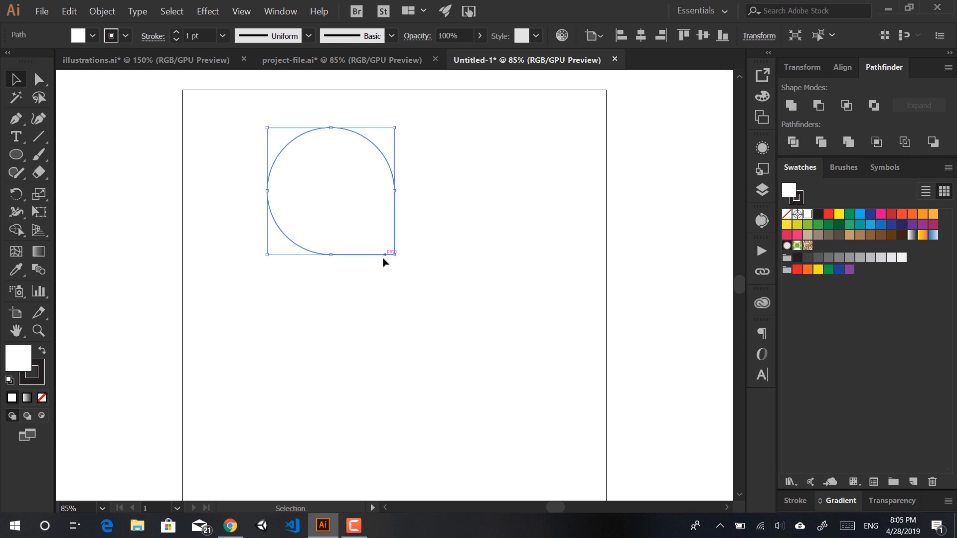
{"action": "key", "text": "ctrl"}
{"action": "key", "text": "ctrl+z"}
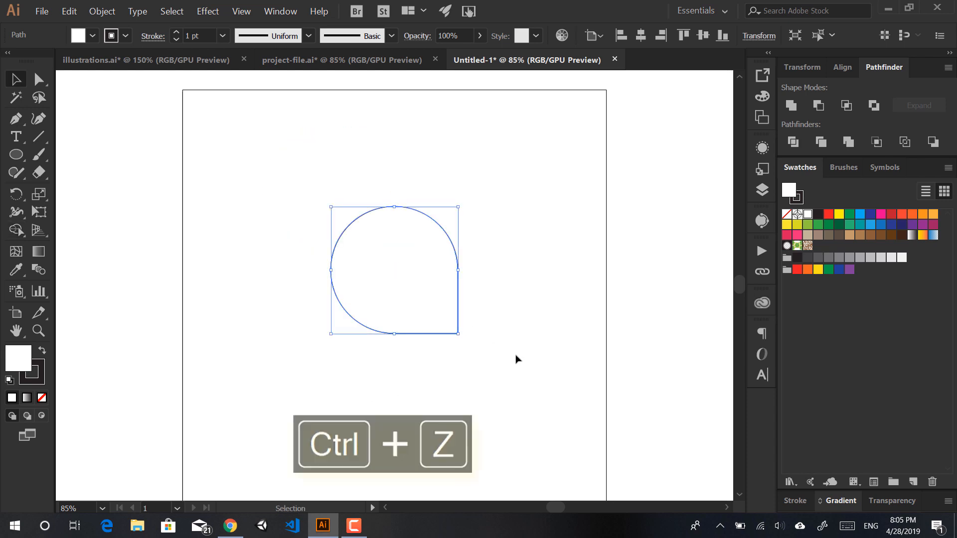
{"action": "left_click", "coordinate": [491, 276]}
{"action": "scroll", "coordinate": [462, 332], "scroll_direction": "up", "scroll_amount": 4}
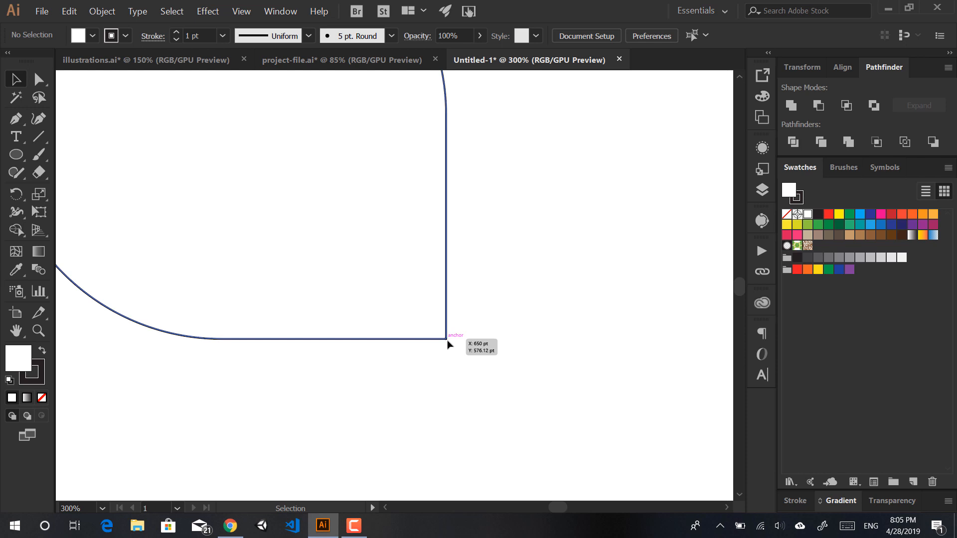
Step: Draw a small helper circle tucked into the pin's pointed bottom-right corner
{"action": "key", "text": "m"}
{"action": "key", "text": "l"}
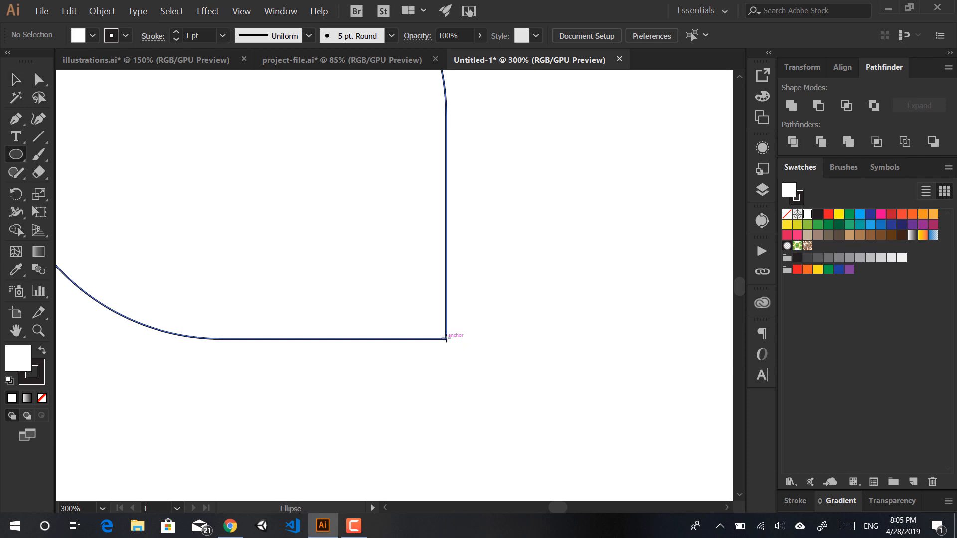
{"action": "left_click_drag", "start_coordinate": [446, 339], "coordinate": [347, 253]}
{"action": "mouse_move", "coordinate": [349, 252]}
{"action": "left_mouse_down"}
{"action": "mouse_move", "coordinate": [359, 249]}
{"action": "mouse_move", "coordinate": [348, 251]}
{"action": "left_mouse_up"}
Step: Trim away the corner outside the small circle, then delete the helper circle to round the tip
{"action": "key", "text": "v"}
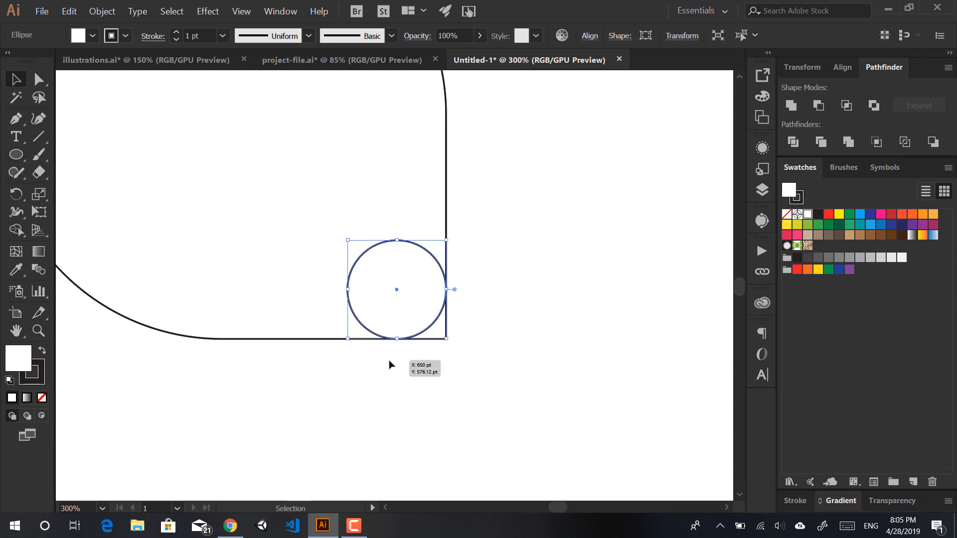
{"action": "left_click_drag", "start_coordinate": [361, 414], "coordinate": [513, 261]}
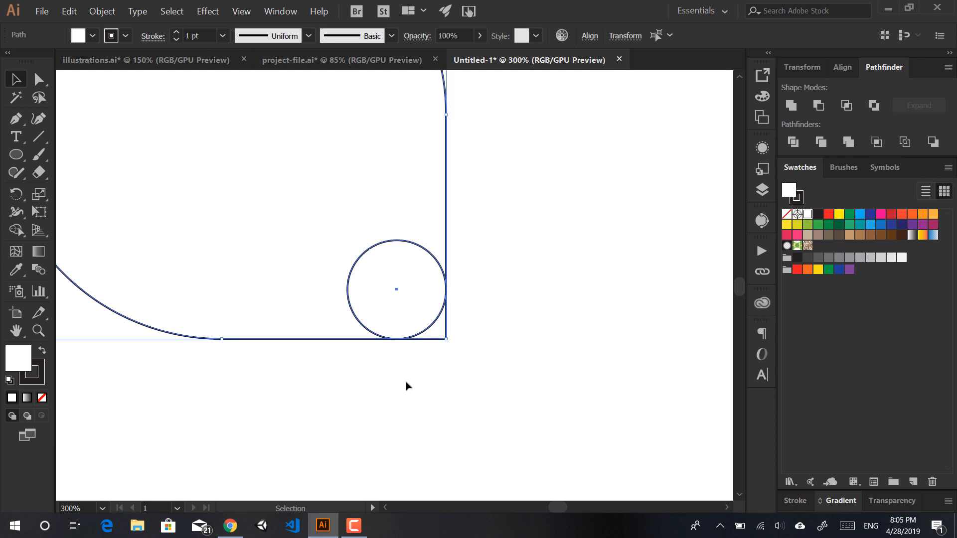
{"action": "left_click", "coordinate": [13, 235]}
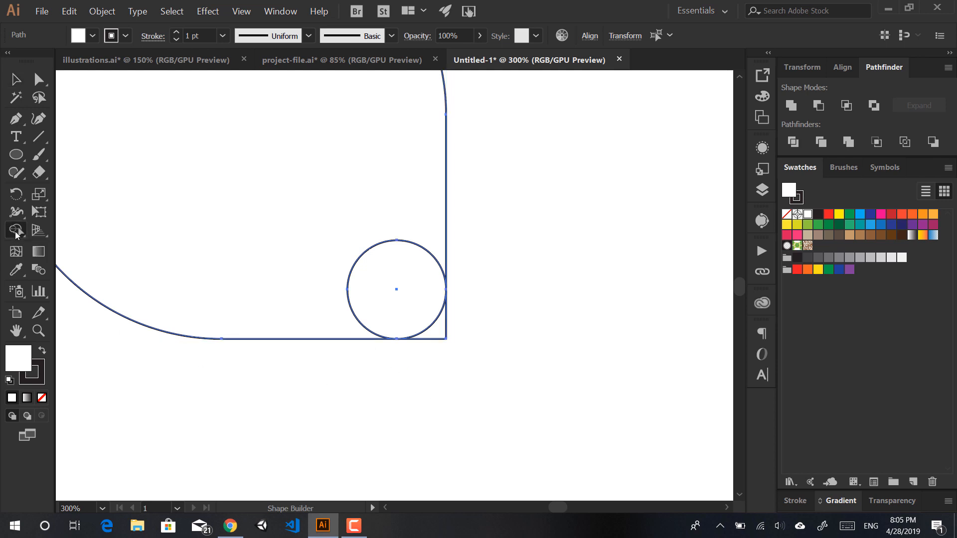
{"action": "left_click", "coordinate": [439, 333], "text": "alt"}
{"action": "key", "text": "a"}
{"action": "left_click", "coordinate": [473, 348]}
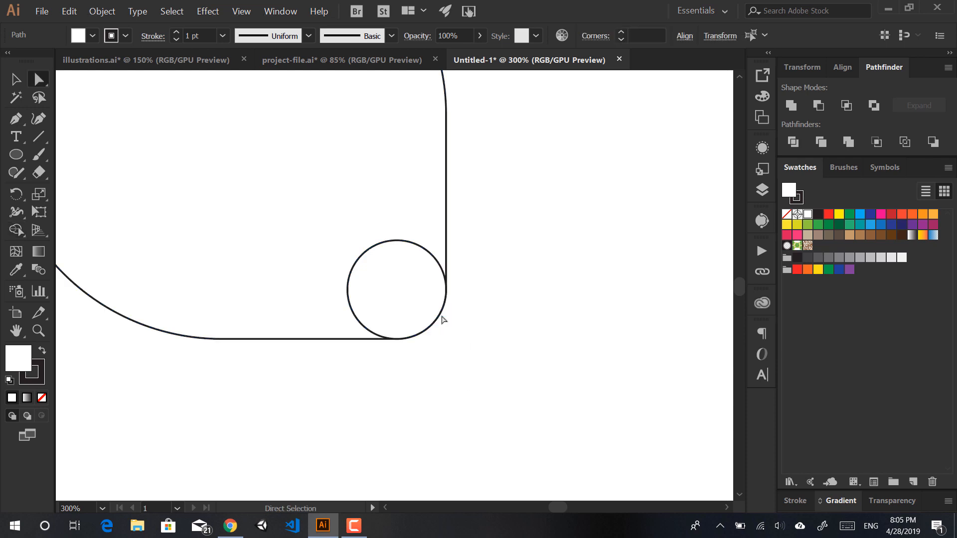
{"action": "left_click", "coordinate": [411, 247]}
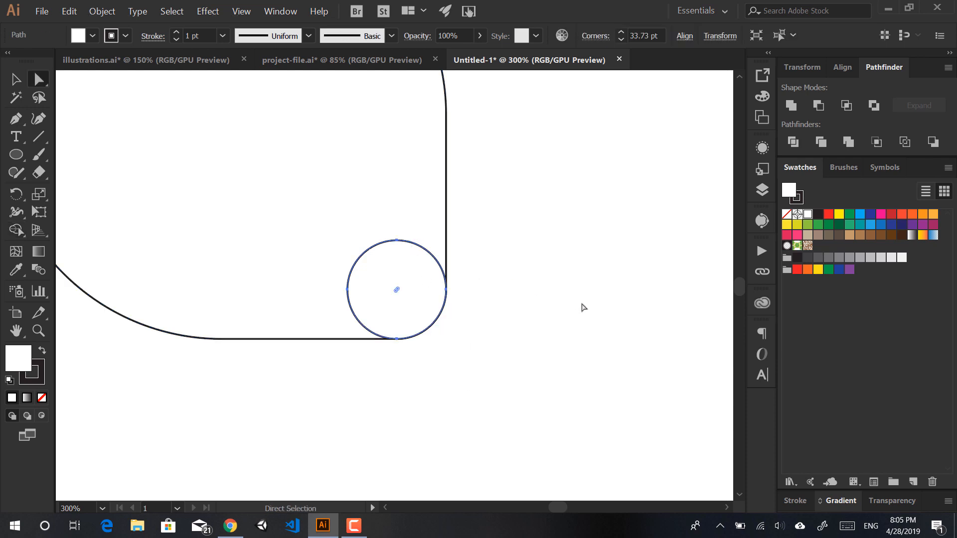
{"action": "key", "text": "Delete"}
{"action": "key", "text": "ctrl+minus"}
{"action": "key", "text": "ctrl+minus"}
{"action": "key", "text": "ctrl+minus"}
{"action": "key", "text": "ctrl+minus"}
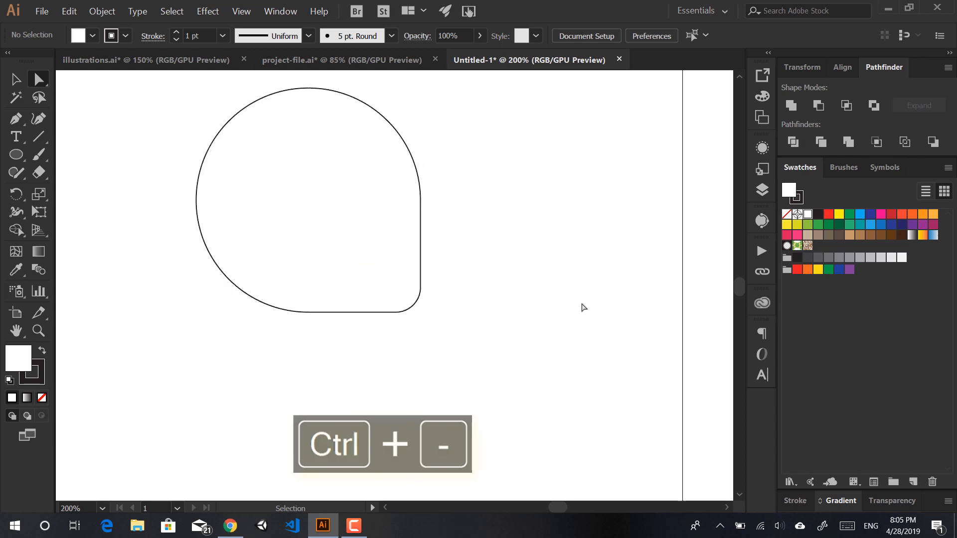
{"action": "left_click_drag", "start_coordinate": [365, 312], "coordinate": [404, 348]}
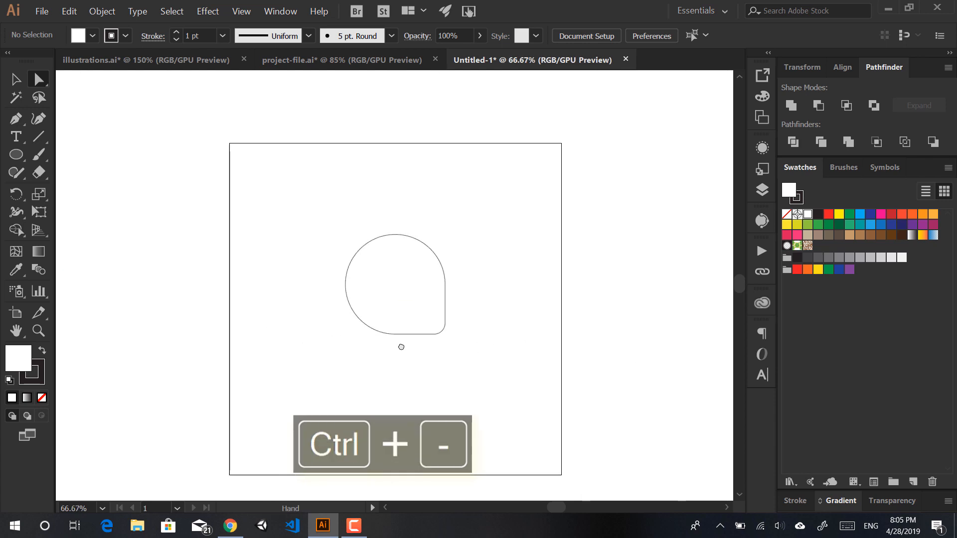
{"action": "scroll", "coordinate": [405, 270], "scroll_direction": "up", "scroll_amount": 2}
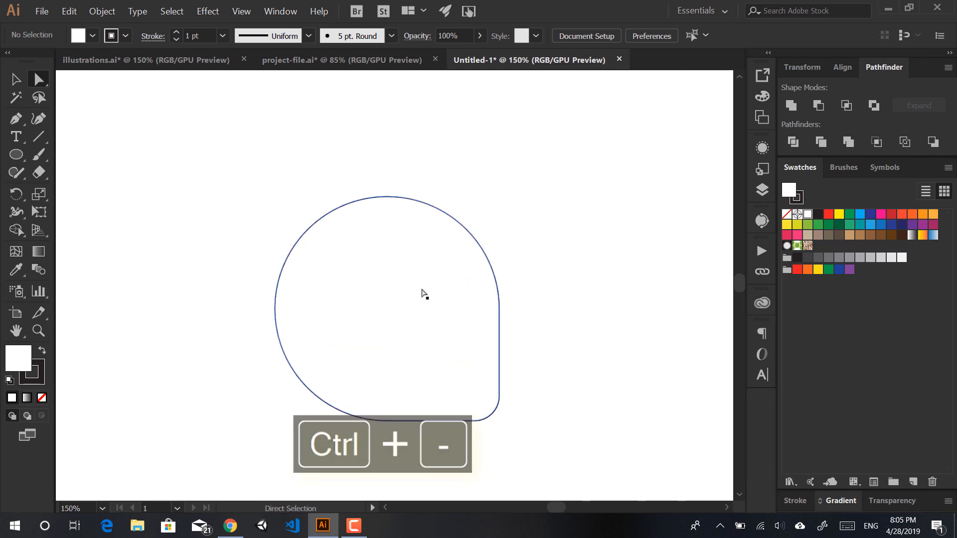
{"action": "left_click", "coordinate": [417, 322]}
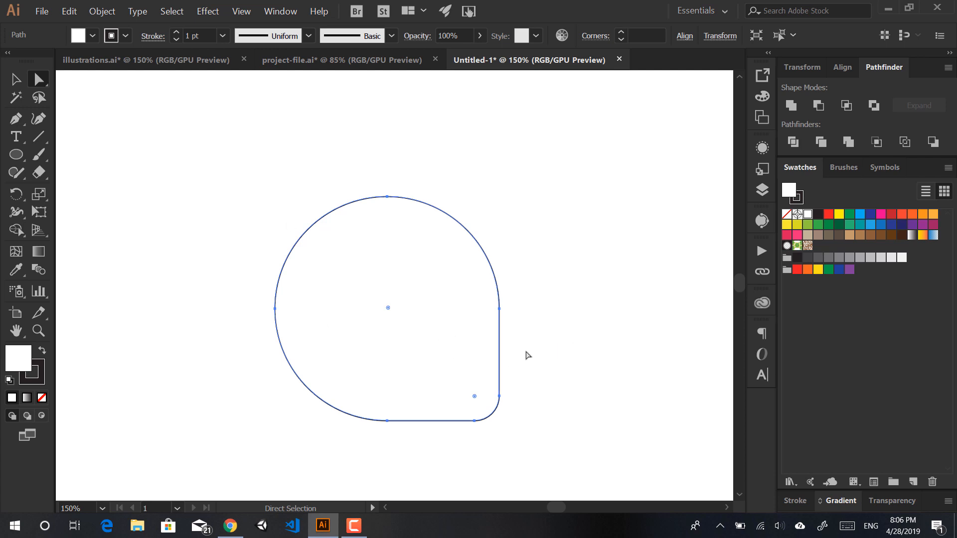
{"action": "key", "text": "v"}
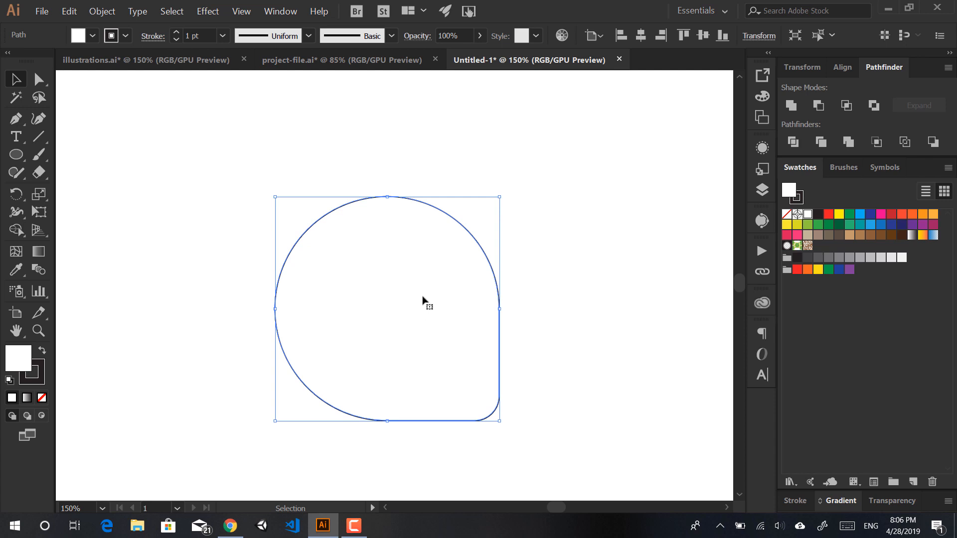
{"action": "left_click", "coordinate": [545, 307]}
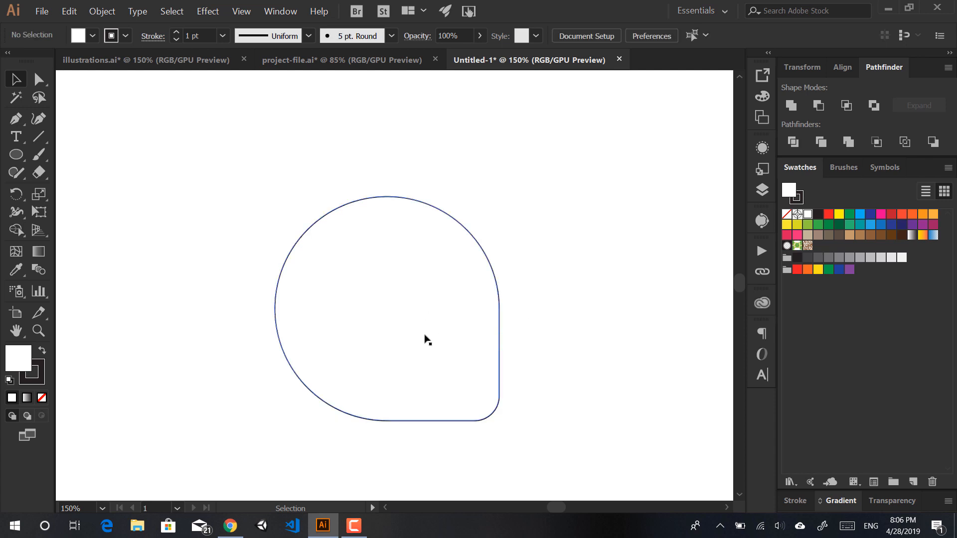
{"action": "left_click", "coordinate": [22, 156]}
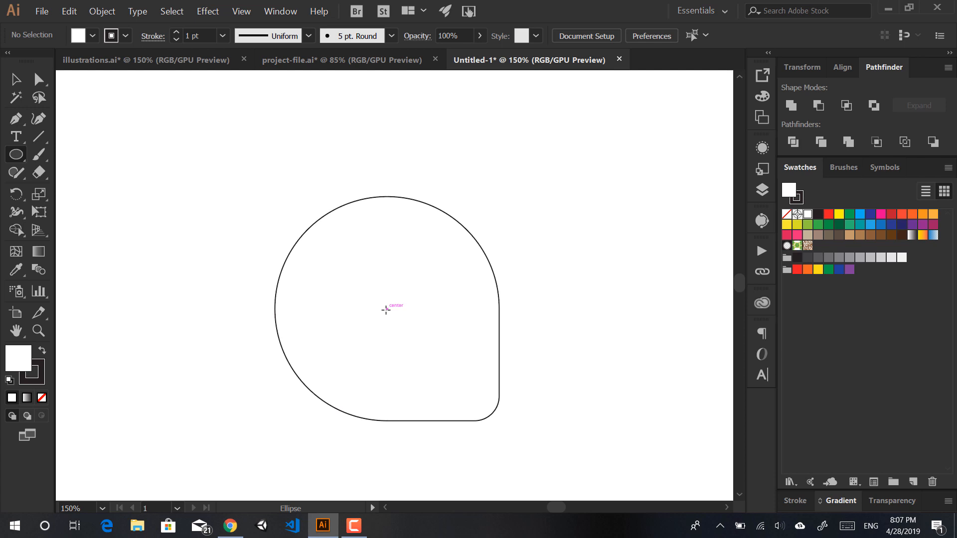
Step: Place a 100 × 100 pt circle at the centre of the pin's round top
{"action": "left_click", "coordinate": [386, 310]}
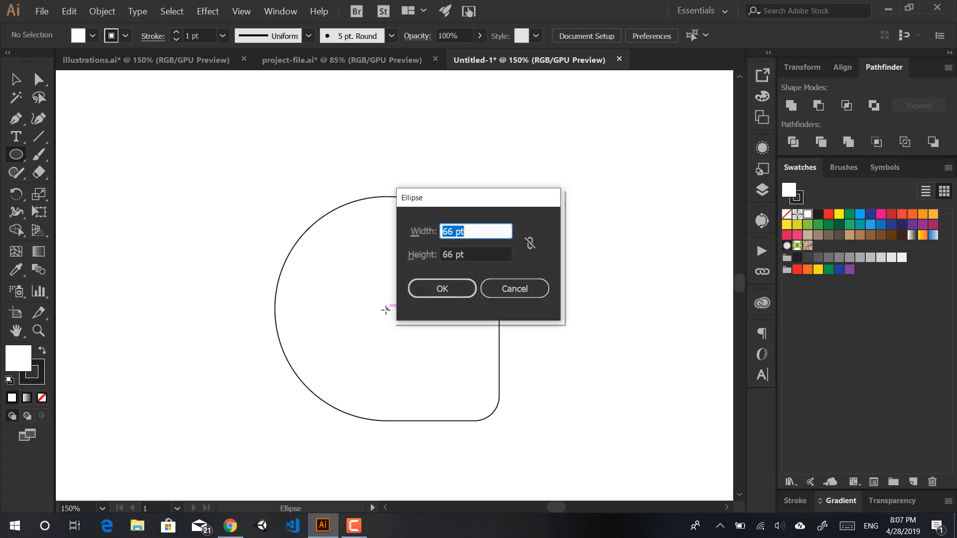
{"action": "left_click_drag", "start_coordinate": [491, 207], "coordinate": [581, 236]}
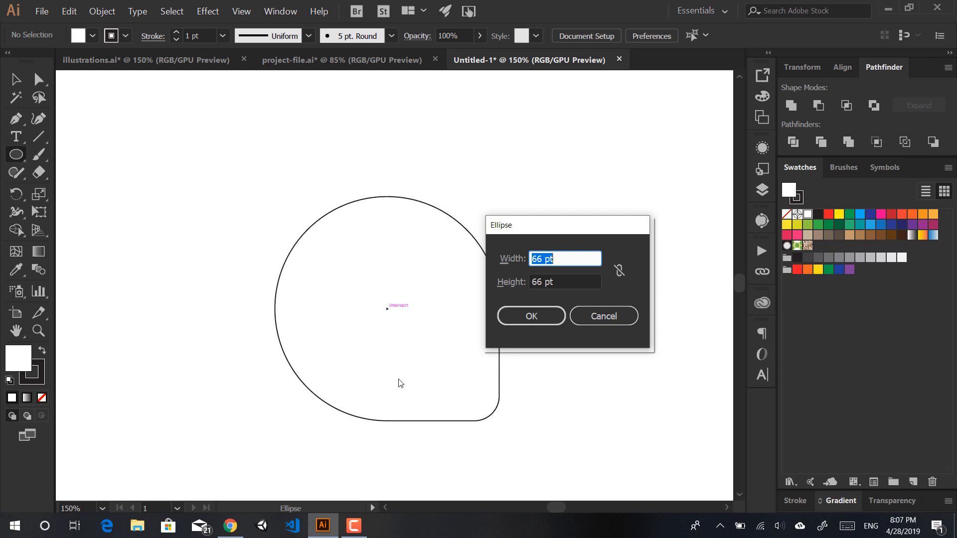
{"action": "type", "text": "100"}
{"action": "key", "text": "Tab"}
{"action": "type", "text": "100"}
{"action": "key", "text": "Return"}
{"action": "key", "text": "v"}
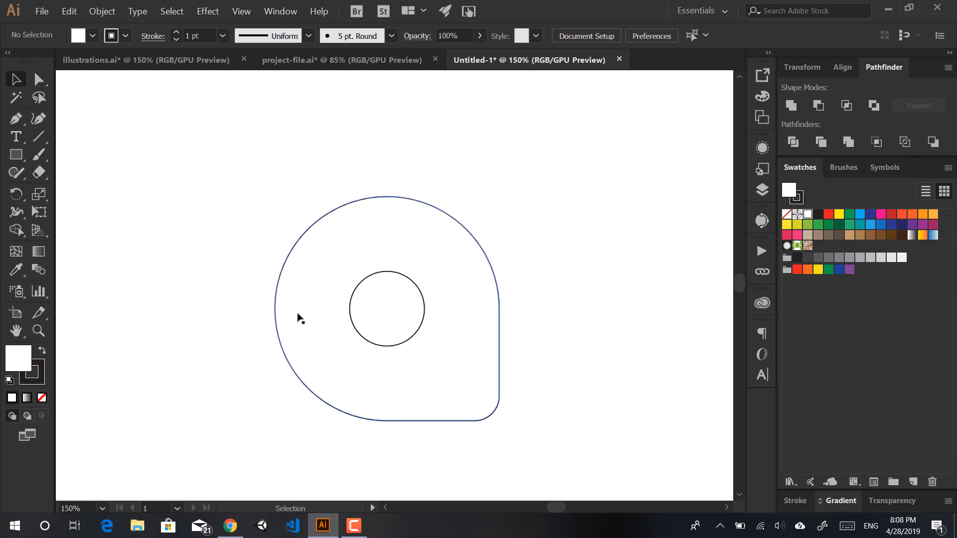
{"action": "key", "text": "m"}
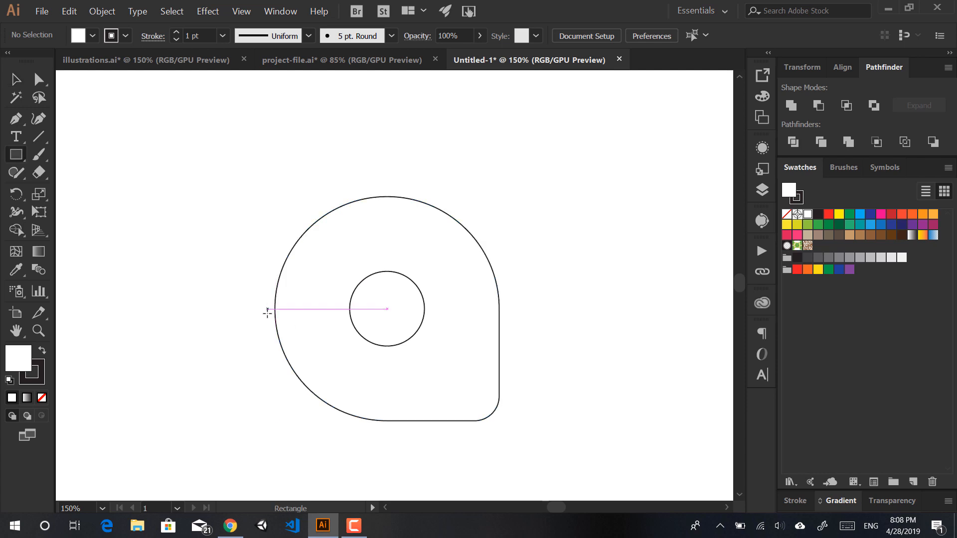
Step: Draw a thin horizontal bar beside the inner circle and duplicate it into a strip of three bars
{"action": "left_click_drag", "start_coordinate": [274, 308], "coordinate": [410, 332]}
{"action": "key", "text": "v"}
{"action": "key", "text": "ctrl+d"}
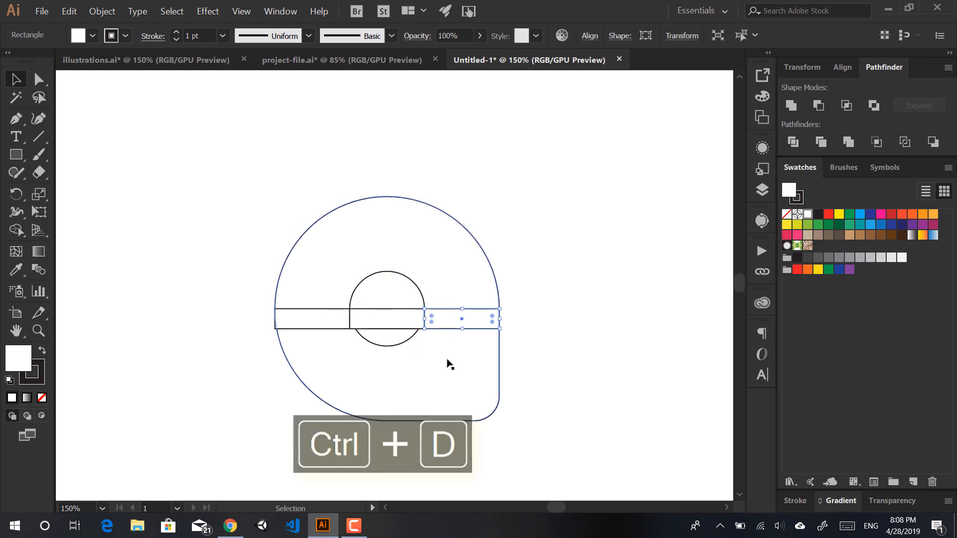
Step: Delete the three strip rectangles and bring up project-file.ai to view the finished logo
{"action": "left_click", "coordinate": [388, 317], "text": "shift"}
{"action": "left_click", "coordinate": [317, 316], "text": "shift"}
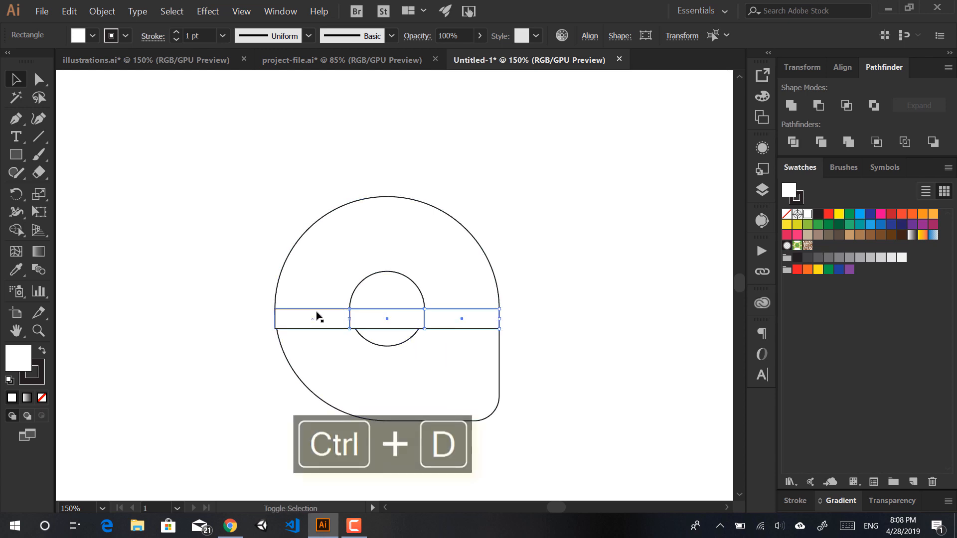
{"action": "left_click", "coordinate": [317, 316], "text": "shift"}
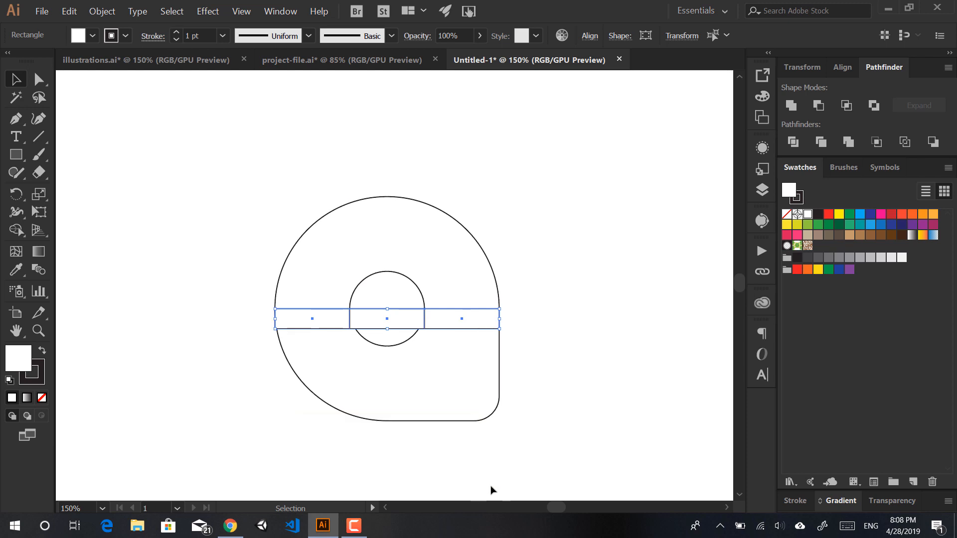
{"action": "key", "text": "Delete"}
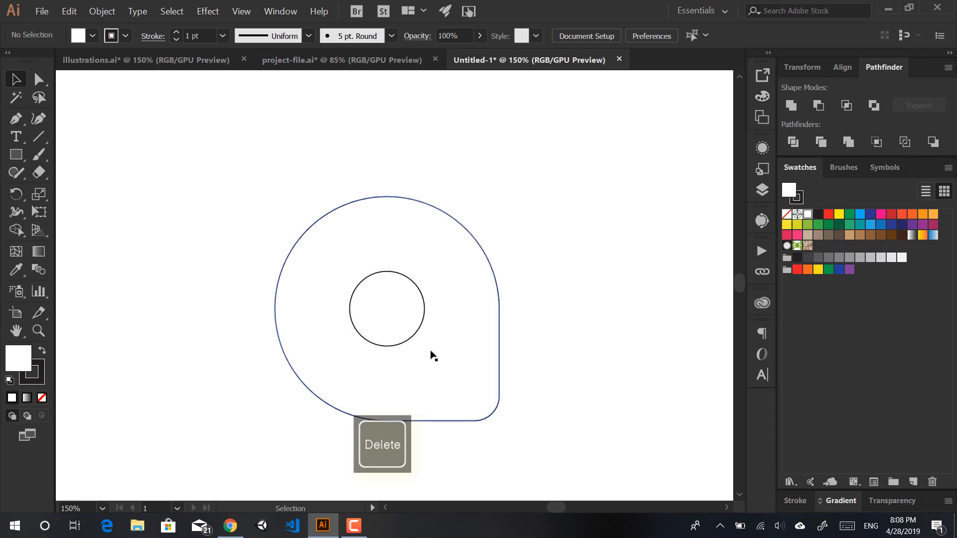
{"action": "left_click", "coordinate": [384, 57]}
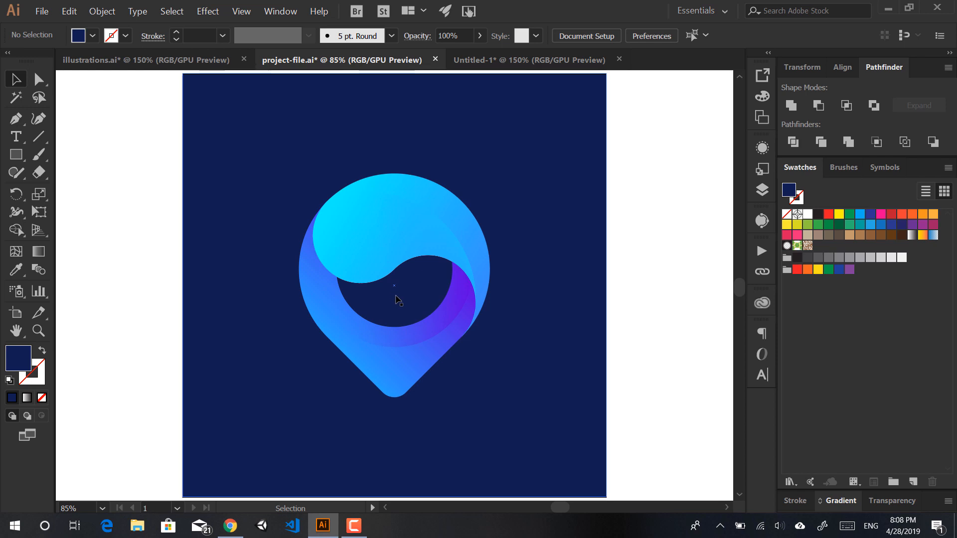
Step: Back in Untitled-1, subtract the inner circle from the pin shape with Pathfinder Minus Front
{"action": "left_click", "coordinate": [491, 59]}
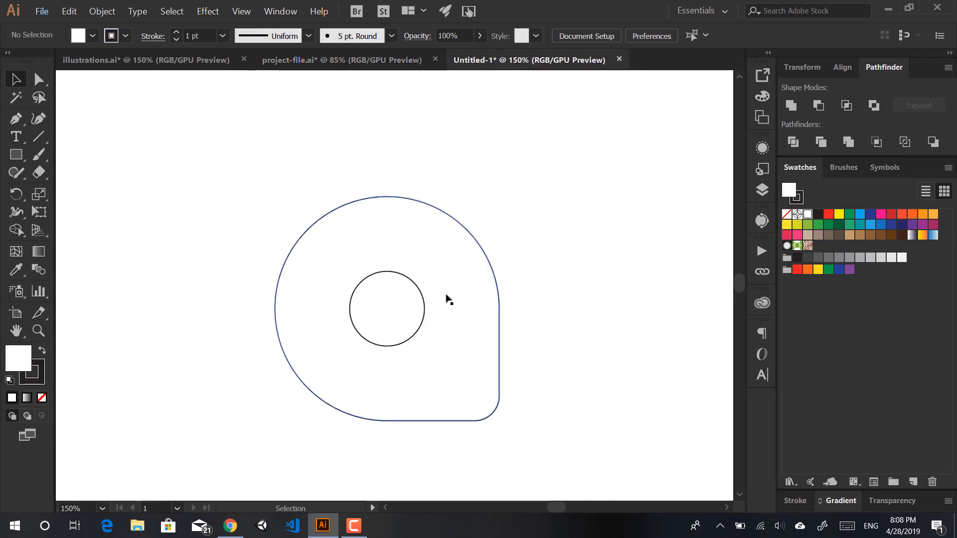
{"action": "left_click_drag", "start_coordinate": [543, 179], "coordinate": [392, 319]}
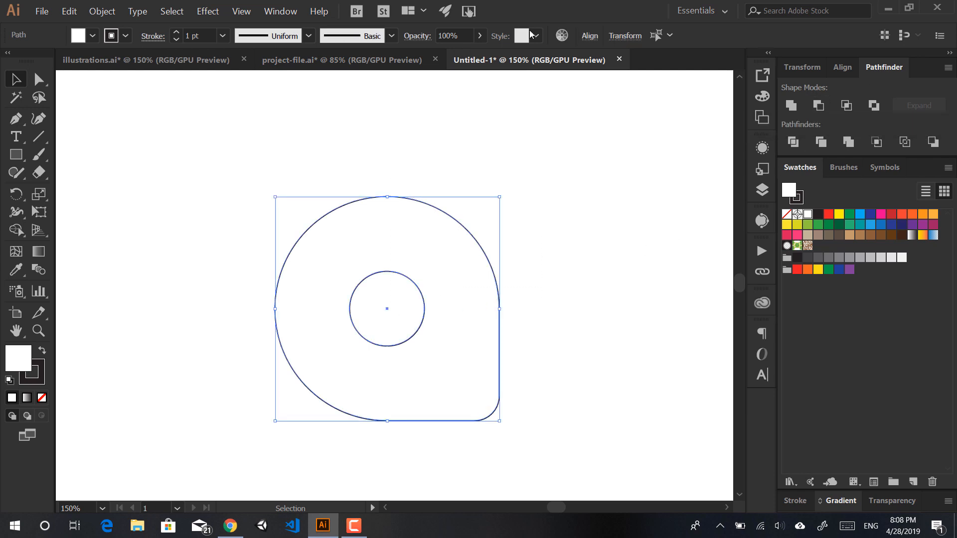
{"action": "left_click", "coordinate": [280, 11]}
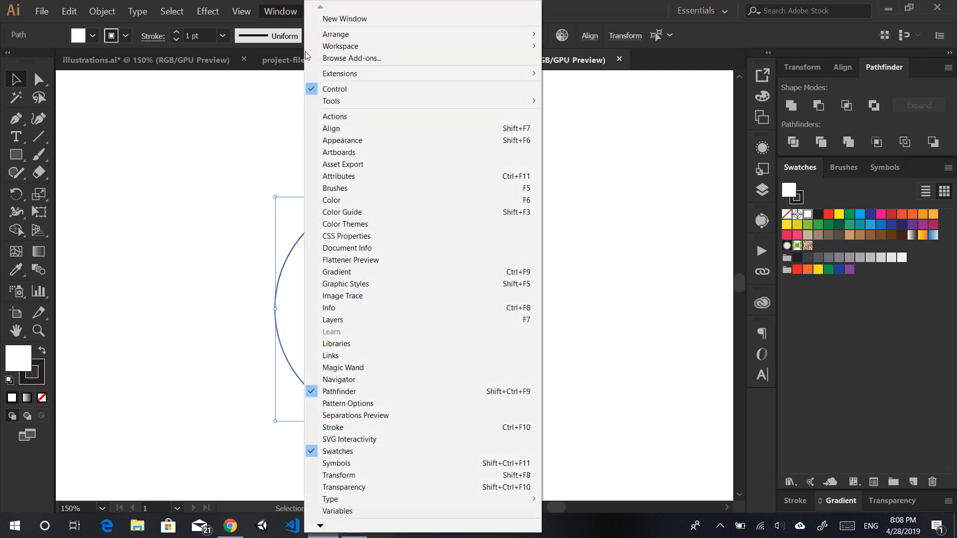
{"action": "left_click", "coordinate": [818, 105]}
{"action": "left_click", "coordinate": [818, 105]}
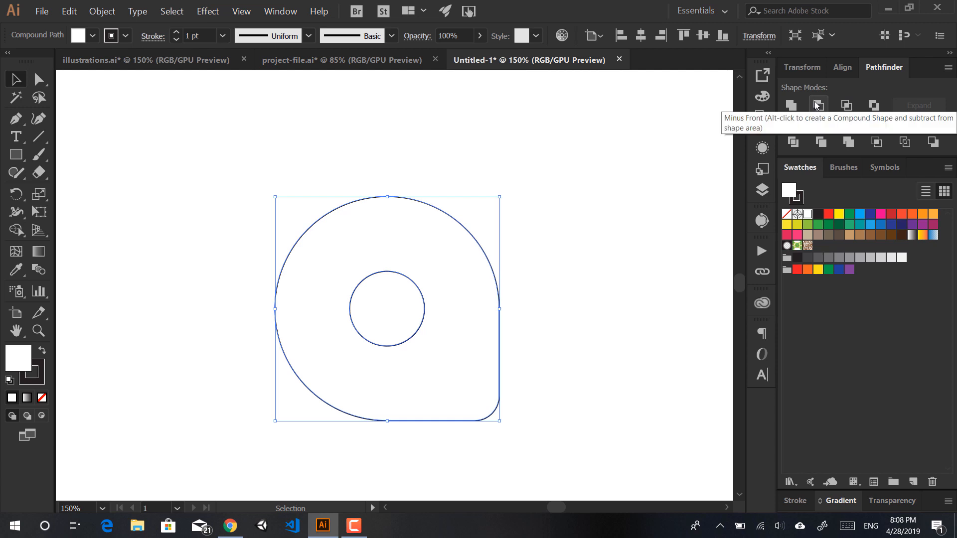
{"action": "left_click", "coordinate": [305, 152]}
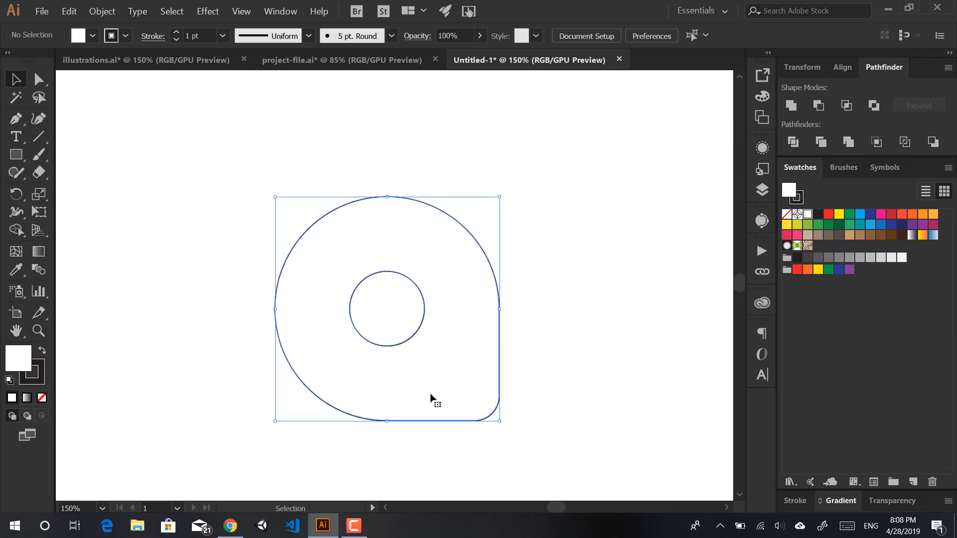
{"action": "left_click", "coordinate": [433, 397]}
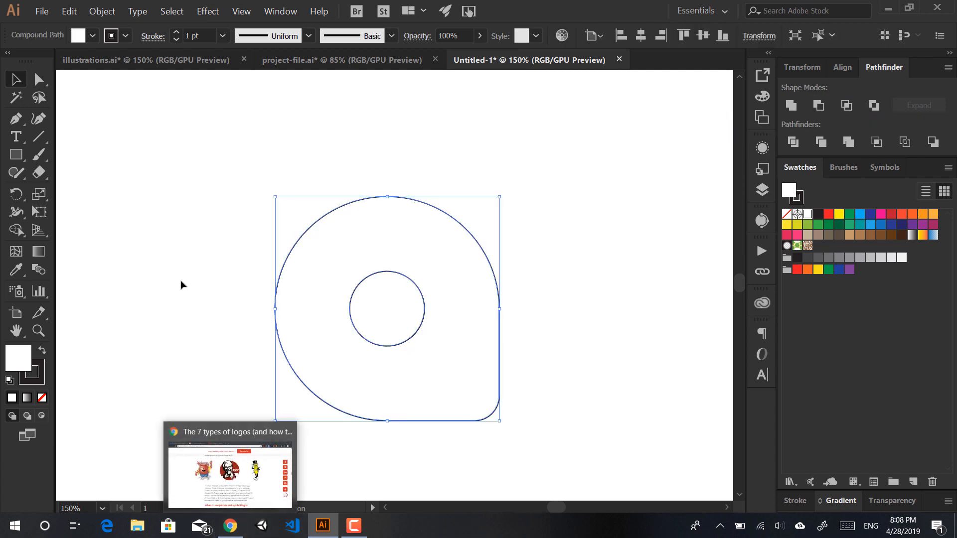
{"action": "left_click", "coordinate": [223, 209]}
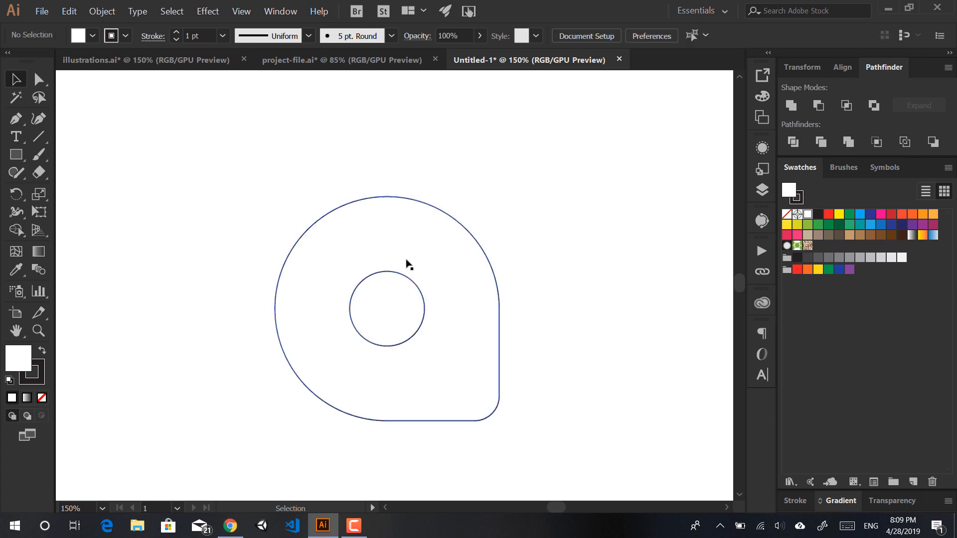
{"action": "key", "text": "l"}
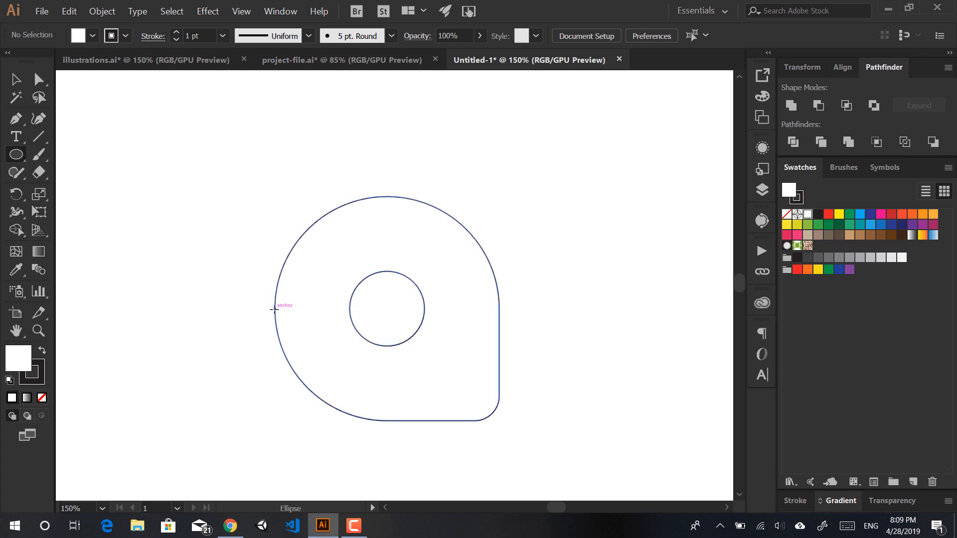
Step: Draw a circle from the pin's left edge, copy it to the right, raise both to the centre line, then view project-file.ai
{"action": "left_click_drag", "start_coordinate": [274, 310], "coordinate": [388, 324]}
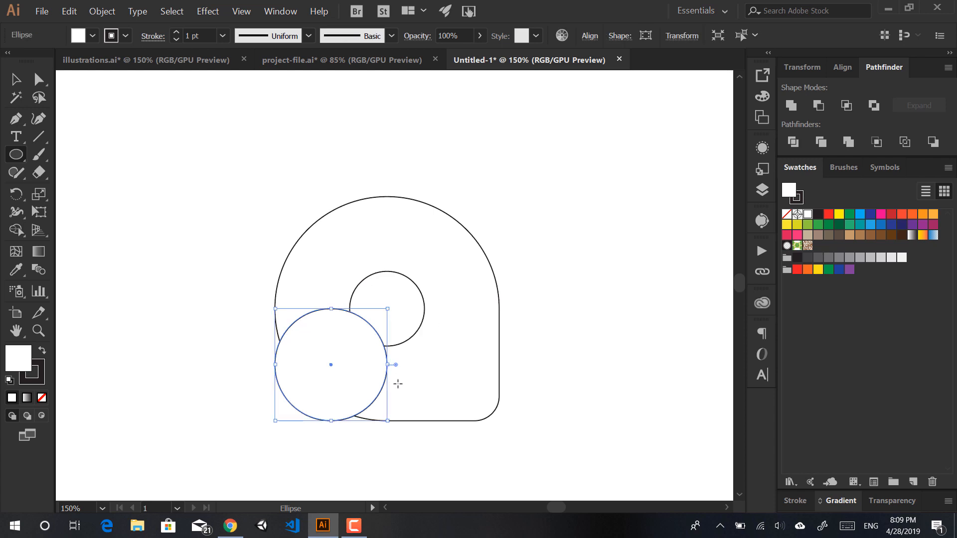
{"action": "key", "text": "v"}
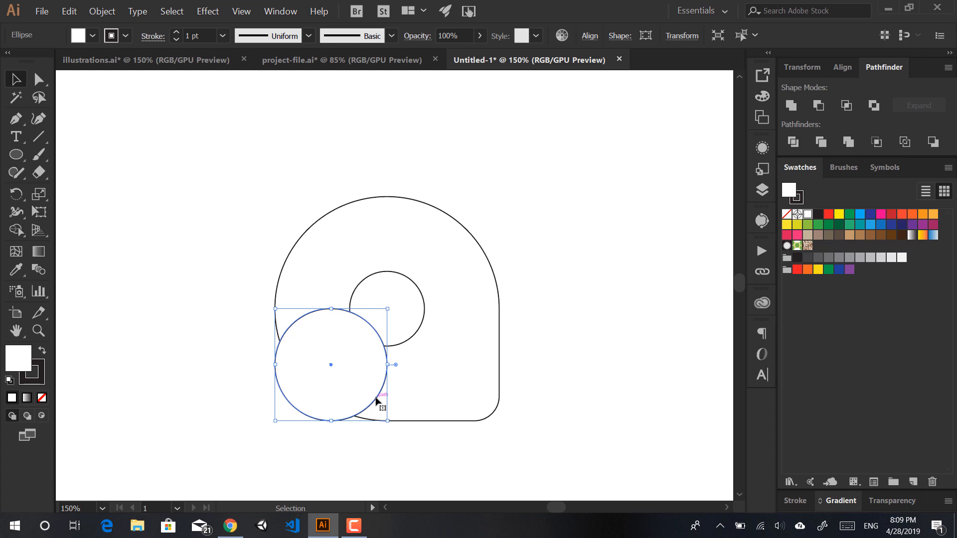
{"action": "left_click_drag", "start_coordinate": [378, 398], "coordinate": [491, 398]}
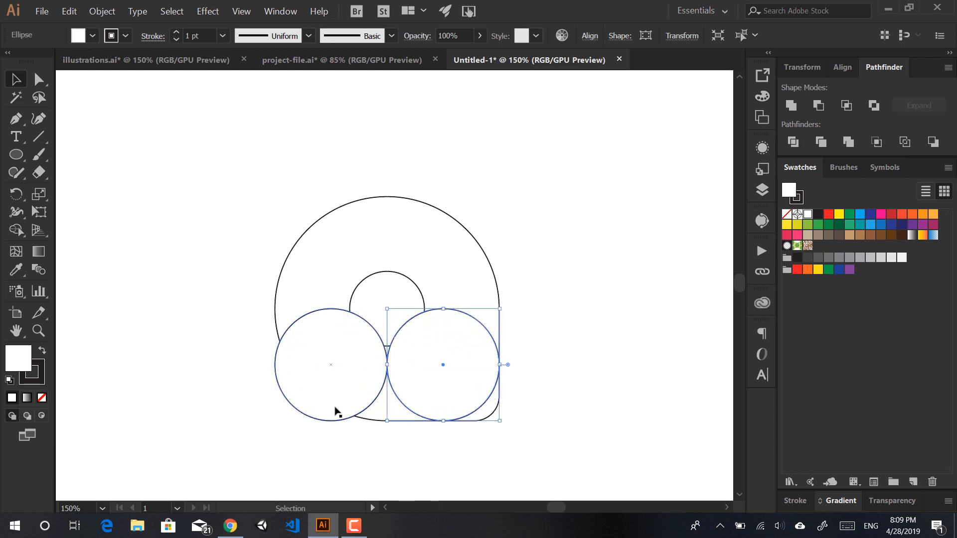
{"action": "left_click", "coordinate": [327, 420], "text": "shift"}
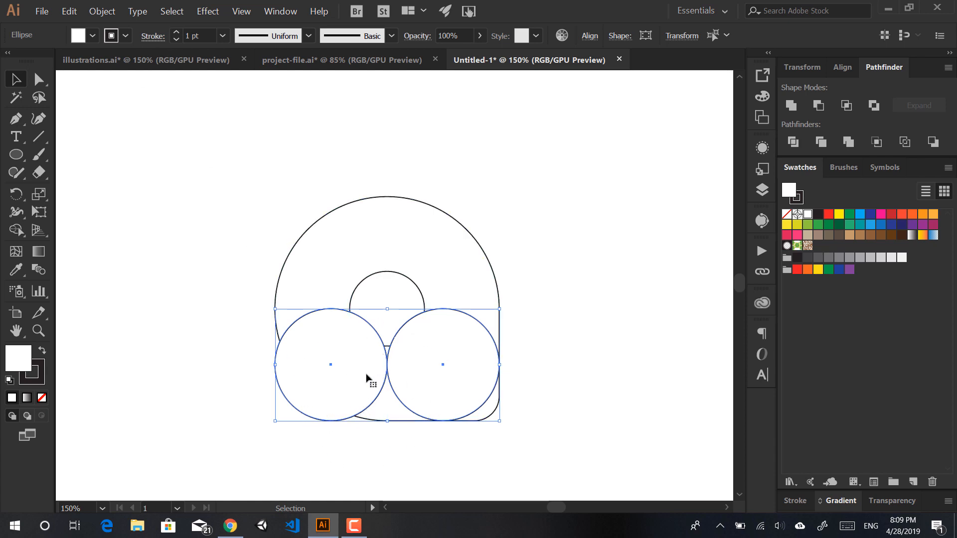
{"action": "left_click_drag", "start_coordinate": [367, 378], "coordinate": [369, 321]}
{"action": "left_click", "coordinate": [574, 297]}
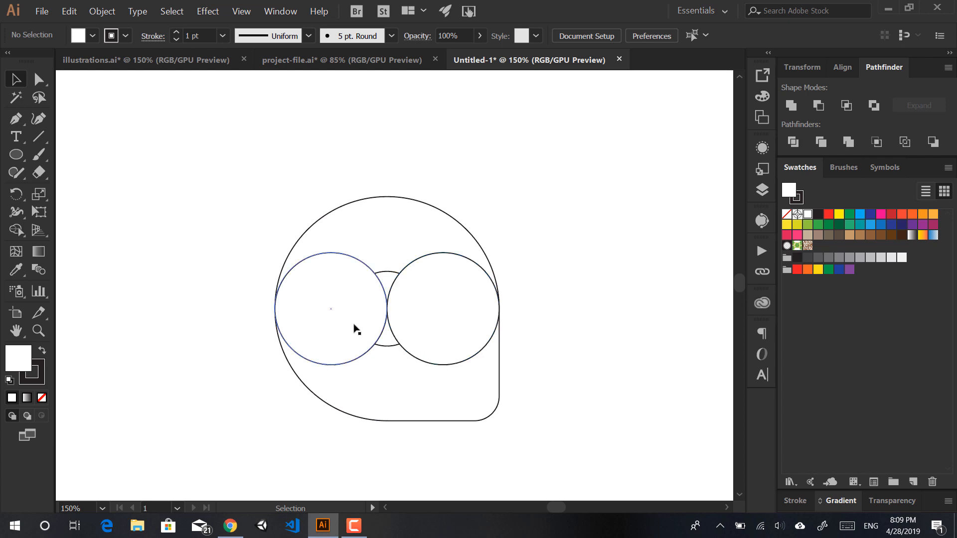
{"action": "left_click", "coordinate": [379, 61]}
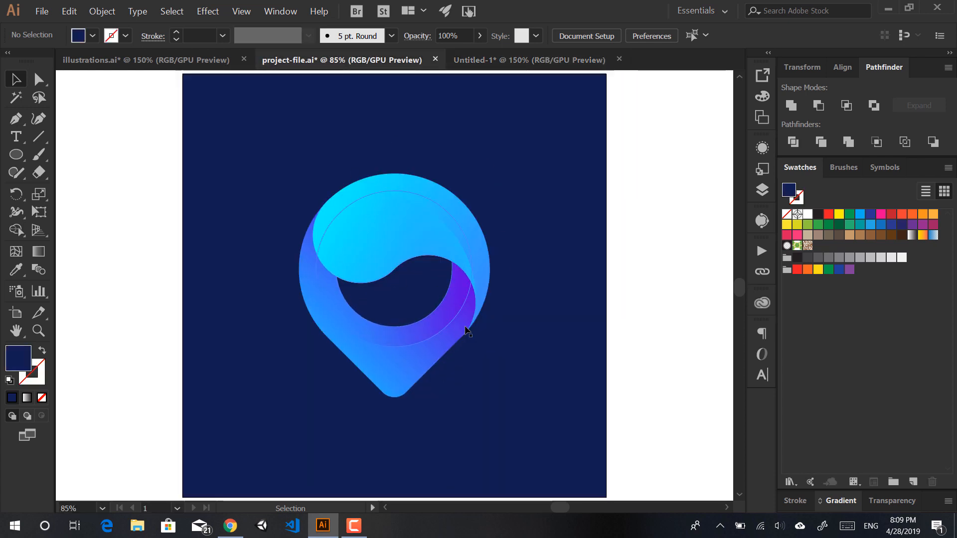
Step: In Untitled-1, select the whole cut-out pin compound path
{"action": "left_click", "coordinate": [553, 60]}
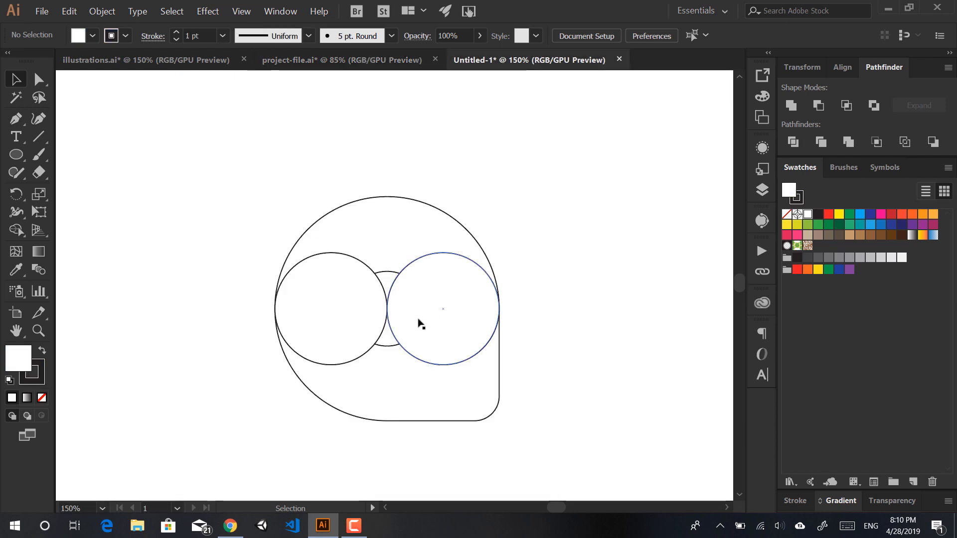
{"action": "key", "text": "a"}
{"action": "left_click", "coordinate": [391, 223]}
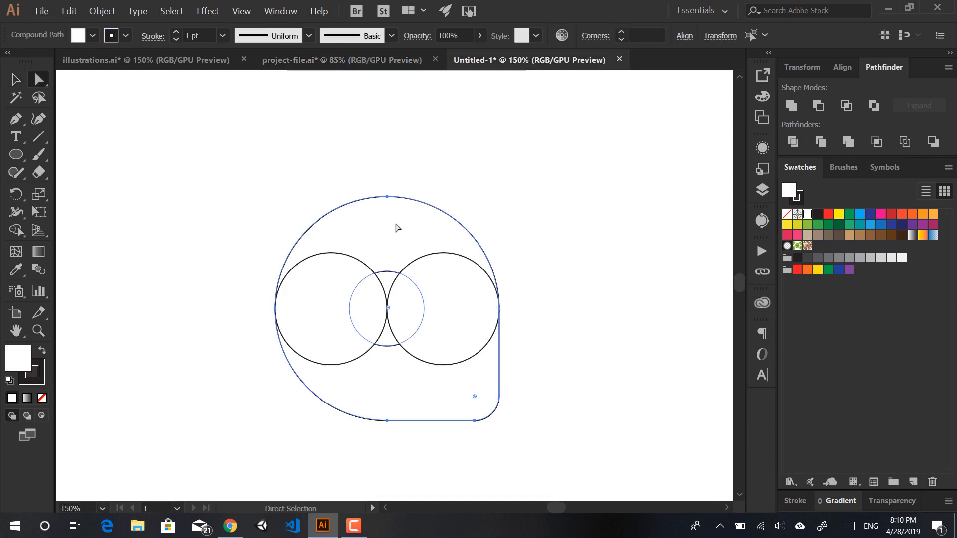
{"action": "left_click", "coordinate": [516, 483]}
{"action": "key", "text": "v"}
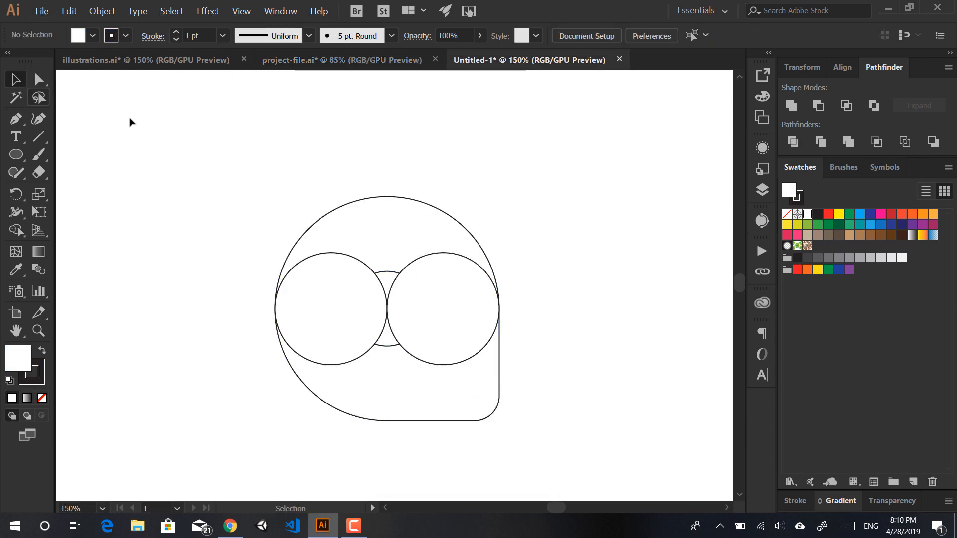
{"action": "left_click", "coordinate": [360, 202]}
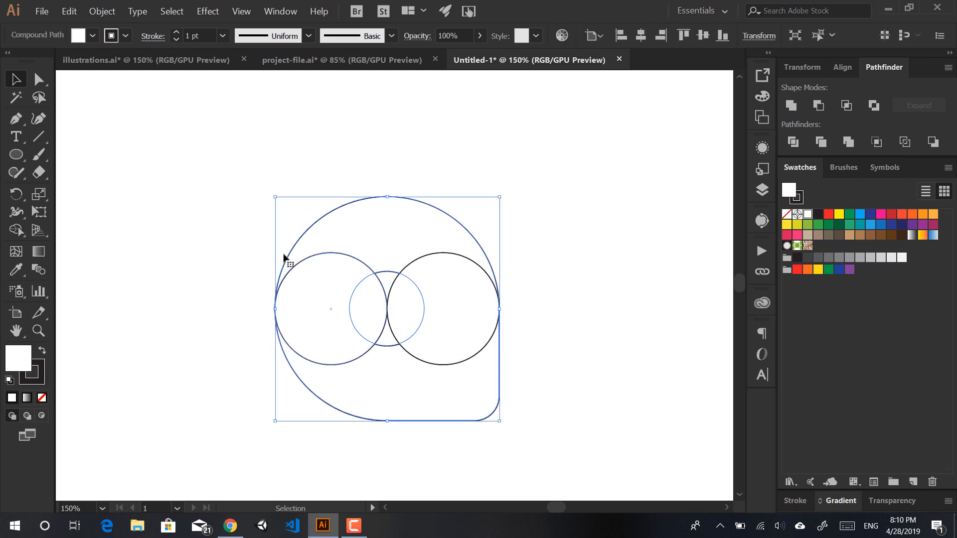
{"action": "left_click", "coordinate": [38, 81]}
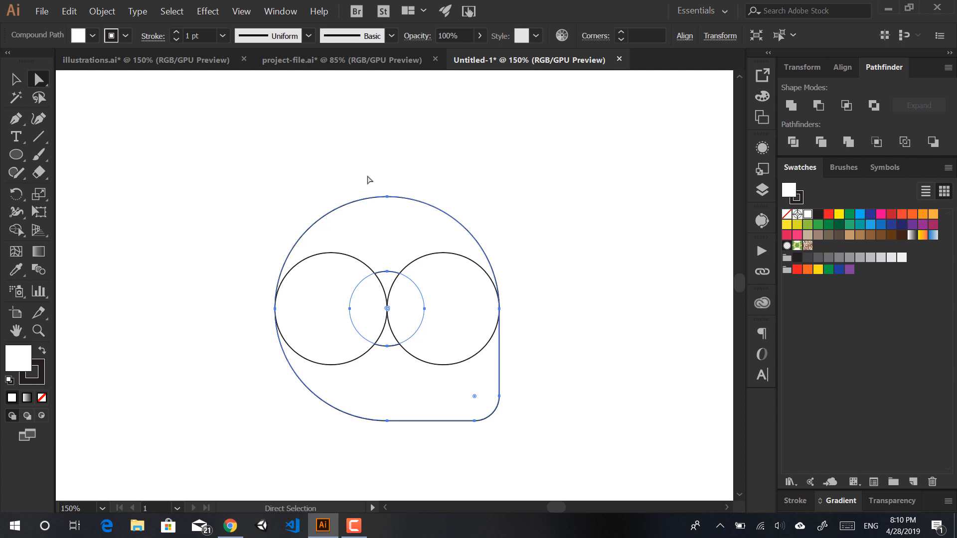
{"action": "left_click_drag", "start_coordinate": [369, 178], "coordinate": [403, 218]}
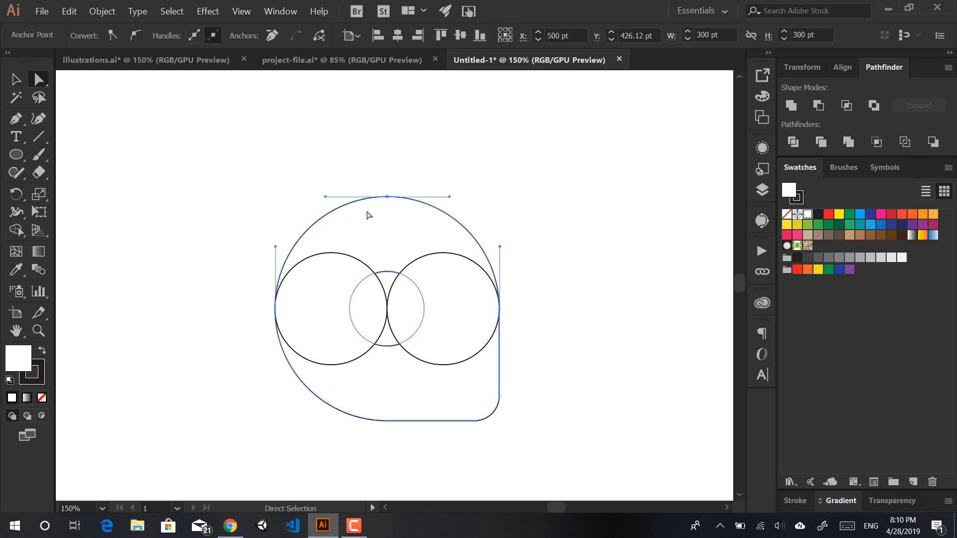
{"action": "left_click", "coordinate": [458, 183]}
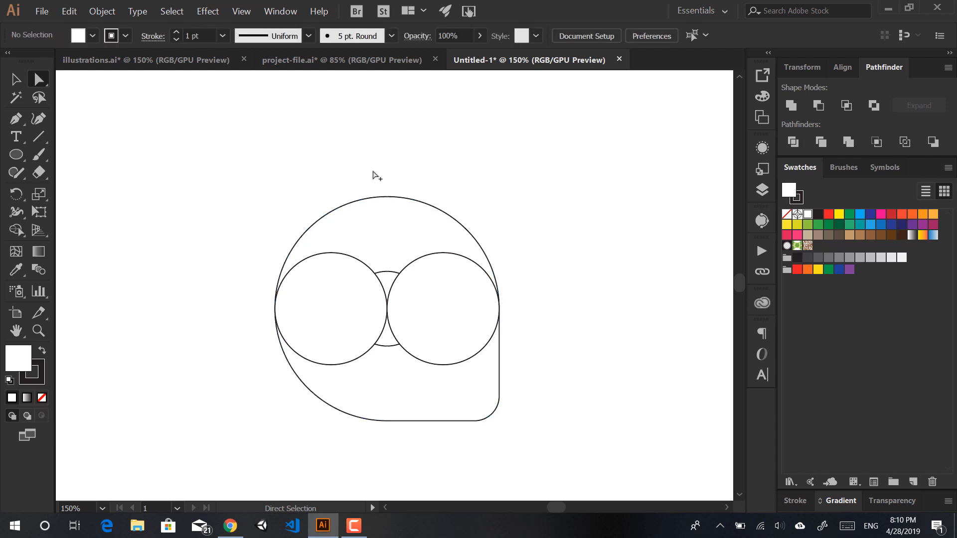
{"action": "key", "text": "alt"}
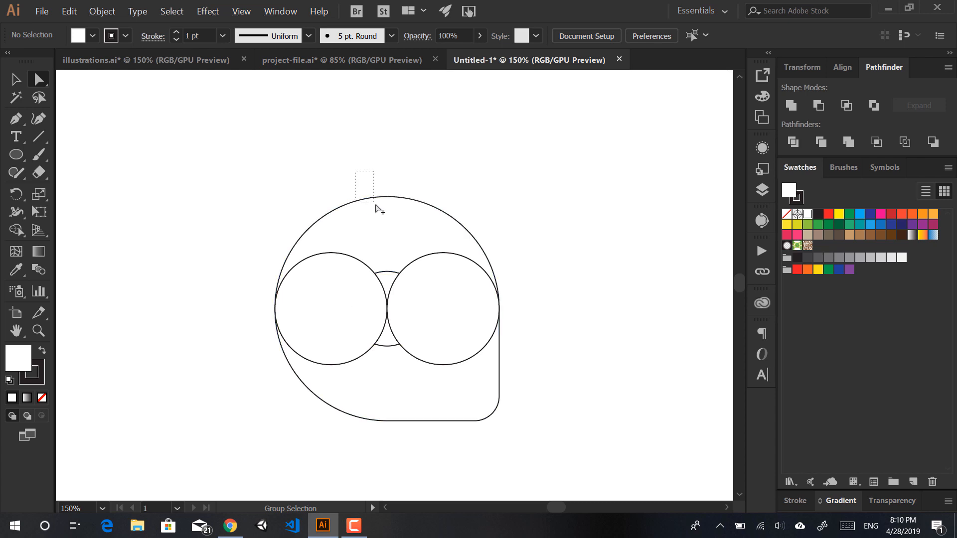
{"action": "left_click", "coordinate": [394, 258], "text": "alt"}
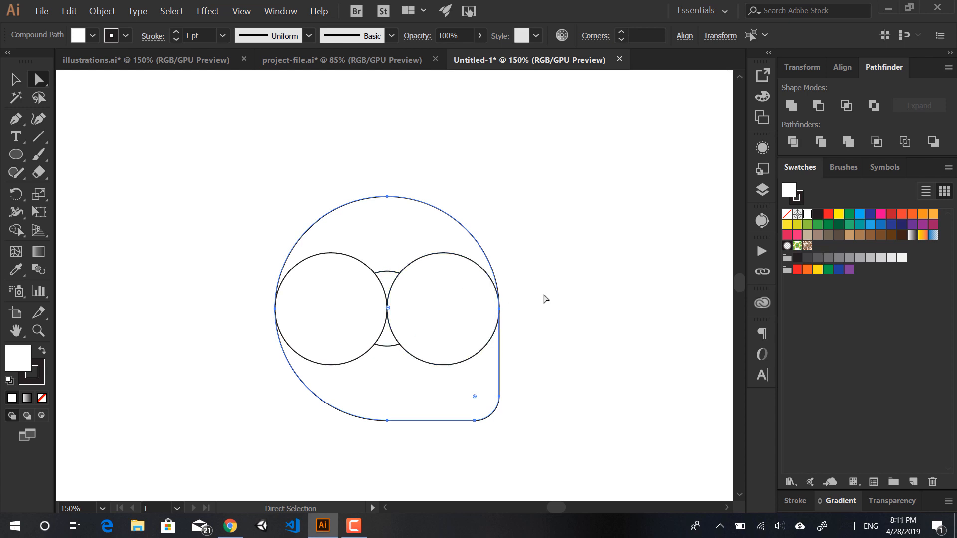
Step: Copy the pin shape, paste it in front, and set the copy's fill to None
{"action": "key", "text": "v"}
{"action": "key", "text": "ctrl+c"}
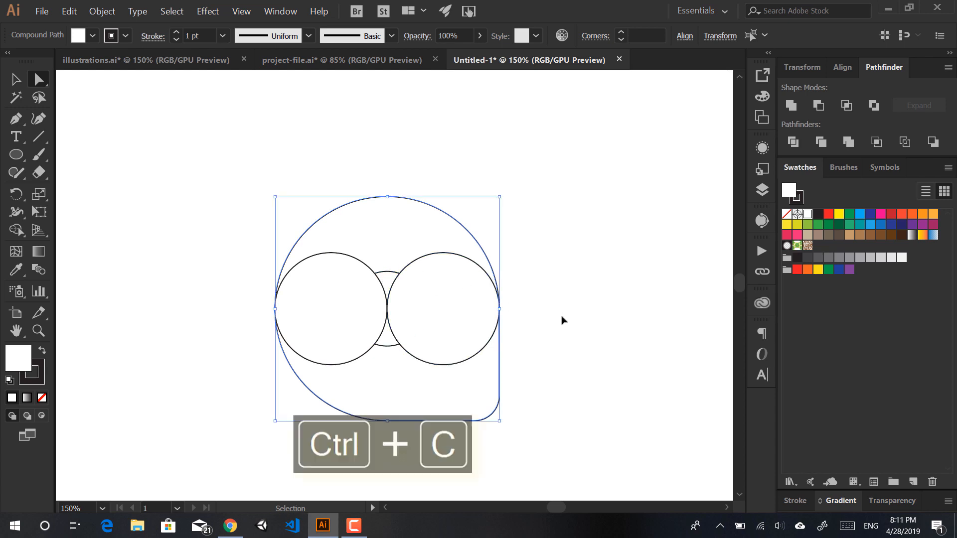
{"action": "key", "text": "a"}
{"action": "left_click", "coordinate": [593, 351]}
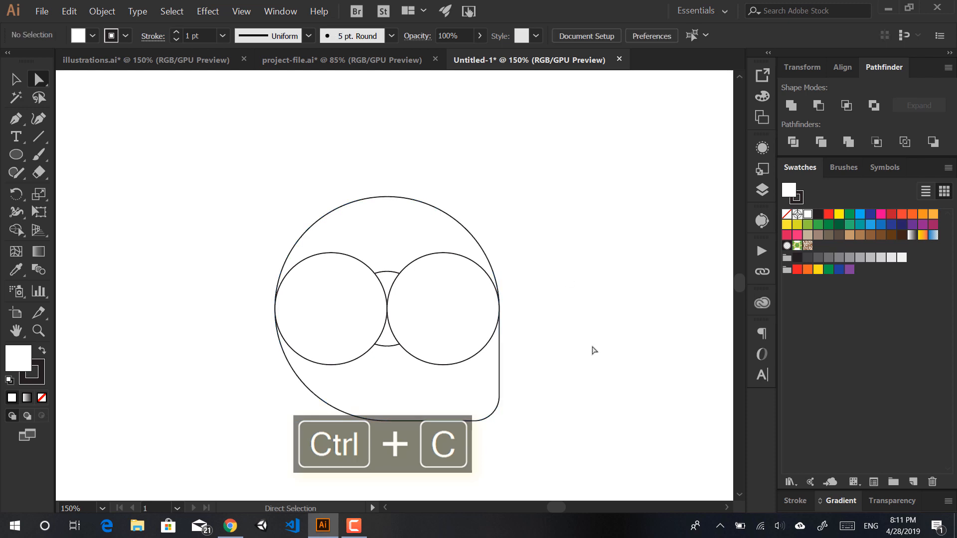
{"action": "key", "text": "v"}
{"action": "key", "text": "ctrl+f"}
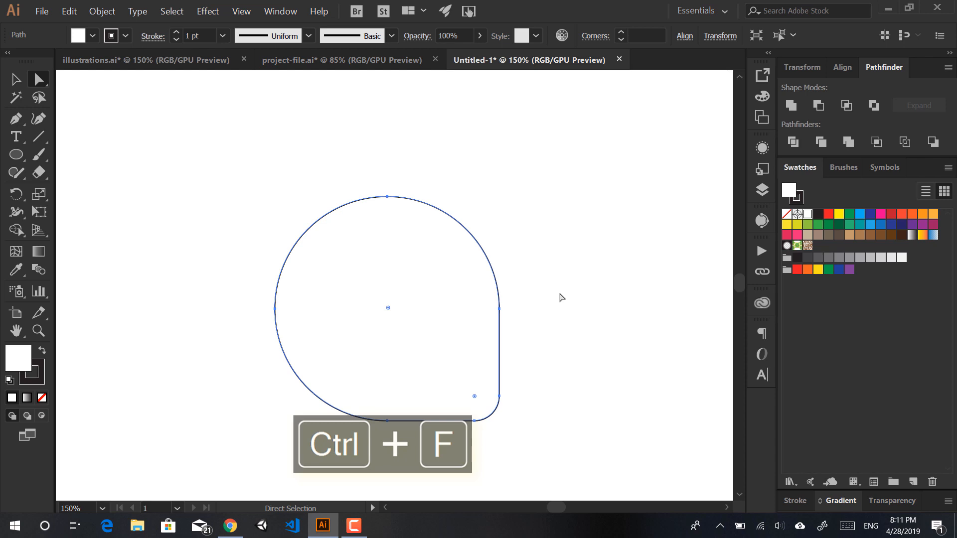
{"action": "left_click", "coordinate": [42, 398]}
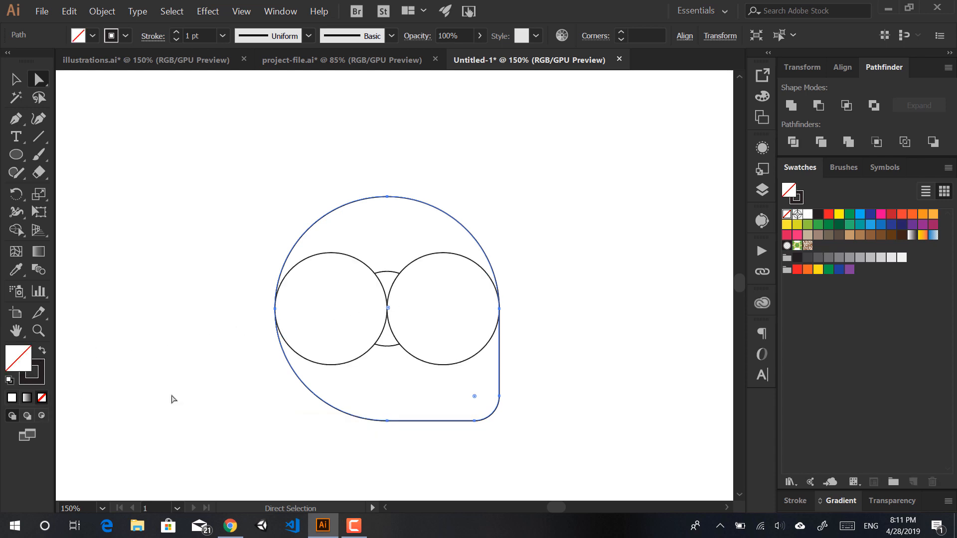
Step: Add both inner circles to the selection alongside the unfilled pin copy
{"action": "left_click", "coordinate": [472, 309], "text": "shift"}
{"action": "key", "text": "v"}
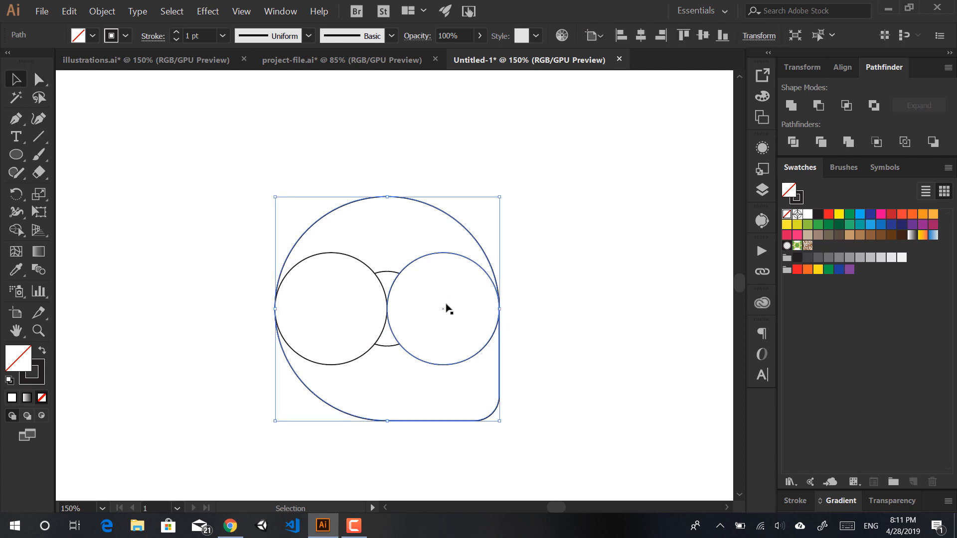
{"action": "left_click", "coordinate": [299, 285], "text": "shift"}
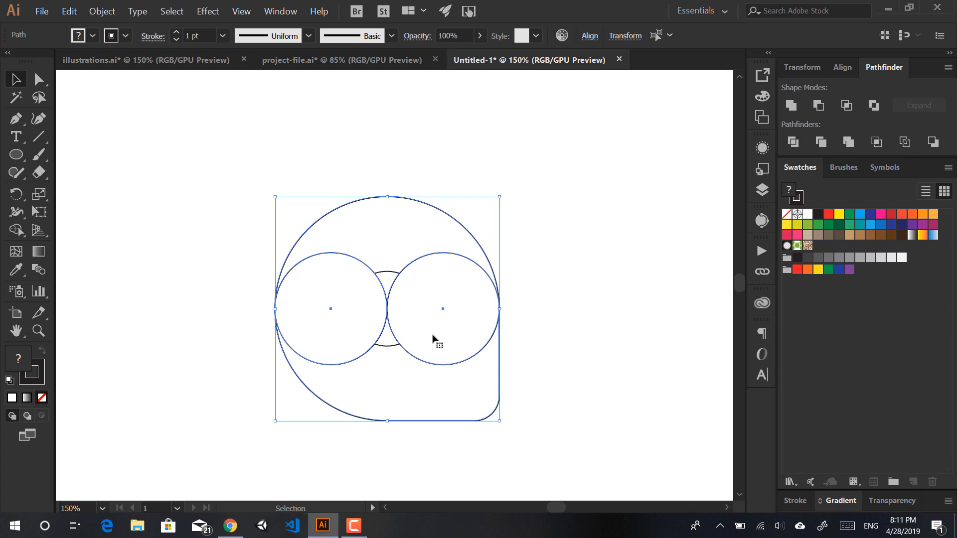
Step: With Shape Builder, merge the right circle into the bottom region and the left circle into the top region
{"action": "left_click", "coordinate": [15, 231]}
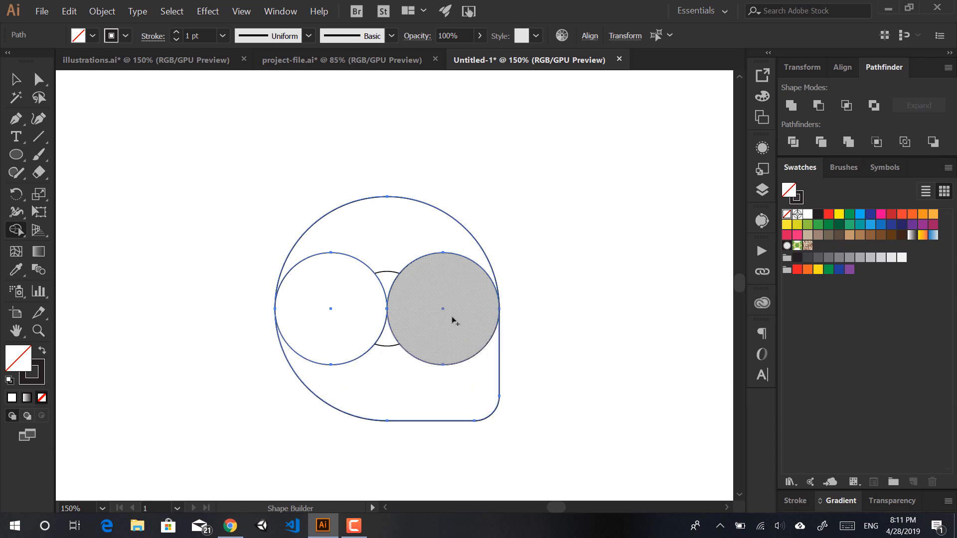
{"action": "left_click_drag", "start_coordinate": [450, 310], "coordinate": [393, 413]}
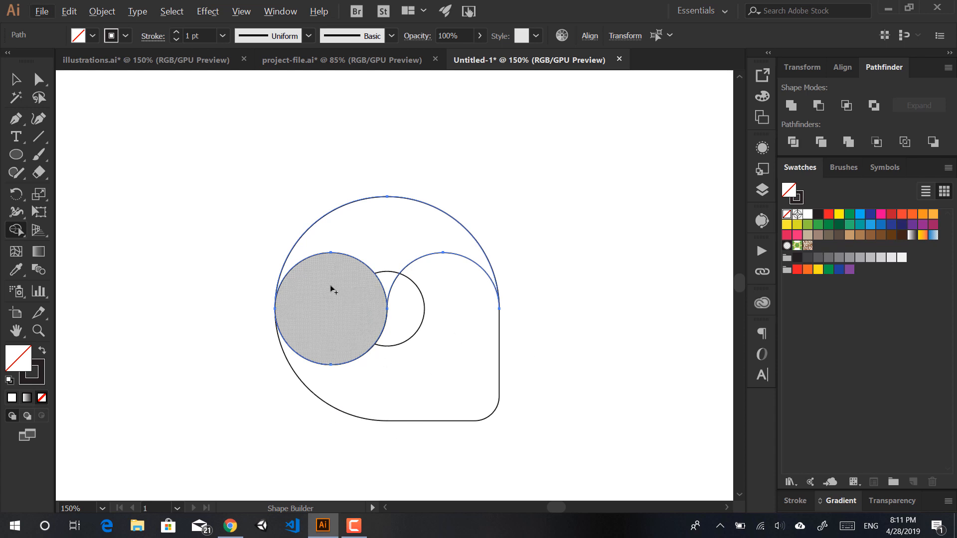
{"action": "mouse_move", "coordinate": [331, 259]}
{"action": "left_mouse_down"}
{"action": "mouse_move", "coordinate": [337, 265]}
{"action": "mouse_move", "coordinate": [378, 235]}
{"action": "left_mouse_up"}
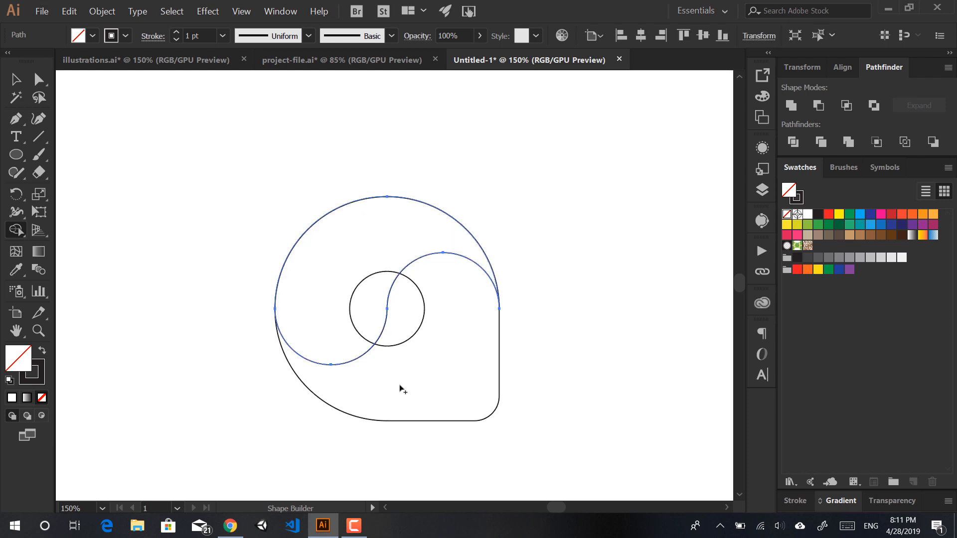
Step: Rotate all the design's paths 45° so the pin stands point-down, then fit the artboard in the window
{"action": "key", "text": "v"}
{"action": "left_click_drag", "start_coordinate": [553, 211], "coordinate": [378, 323]}
{"action": "left_click_drag", "start_coordinate": [503, 192], "coordinate": [587, 261]}
{"action": "left_click", "coordinate": [590, 279]}
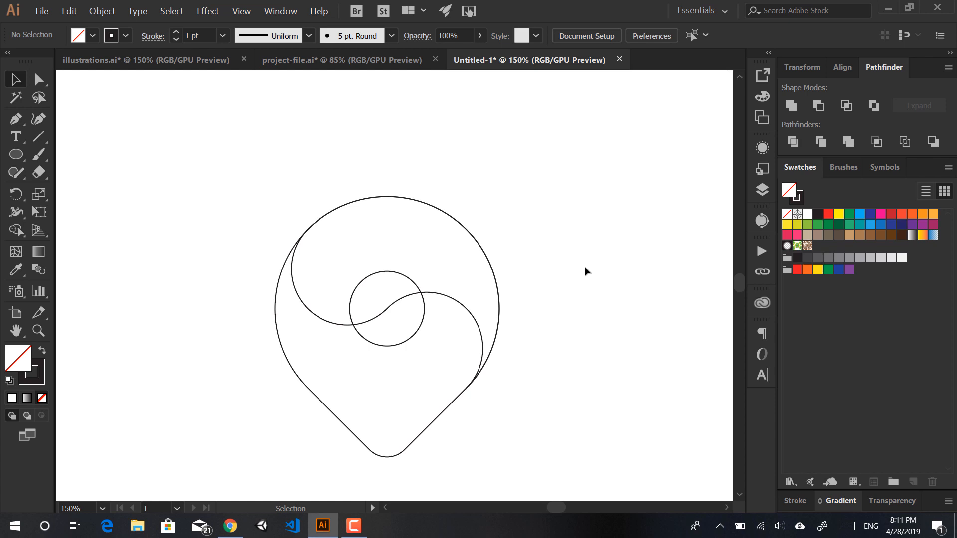
{"action": "key", "text": "ctrl+0"}
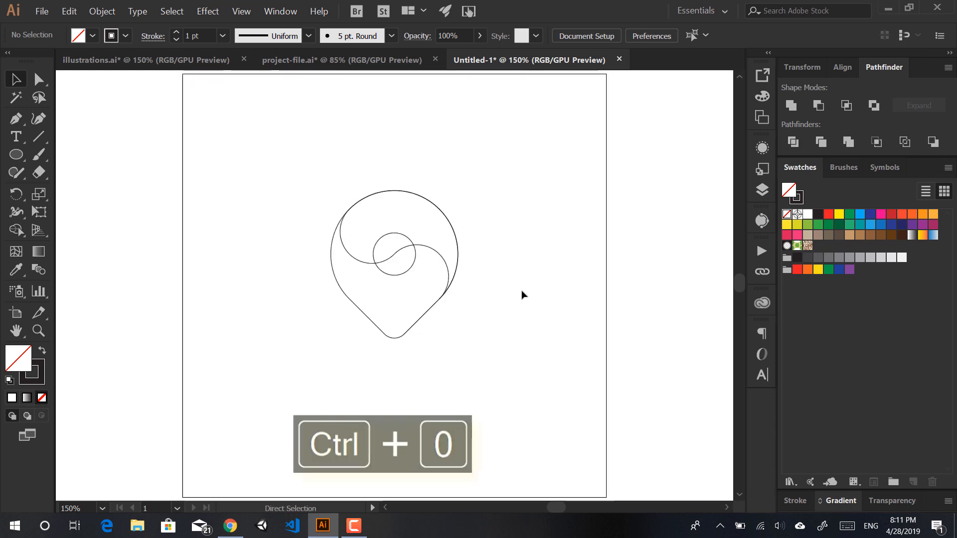
{"action": "left_click_drag", "start_coordinate": [531, 120], "coordinate": [301, 413]}
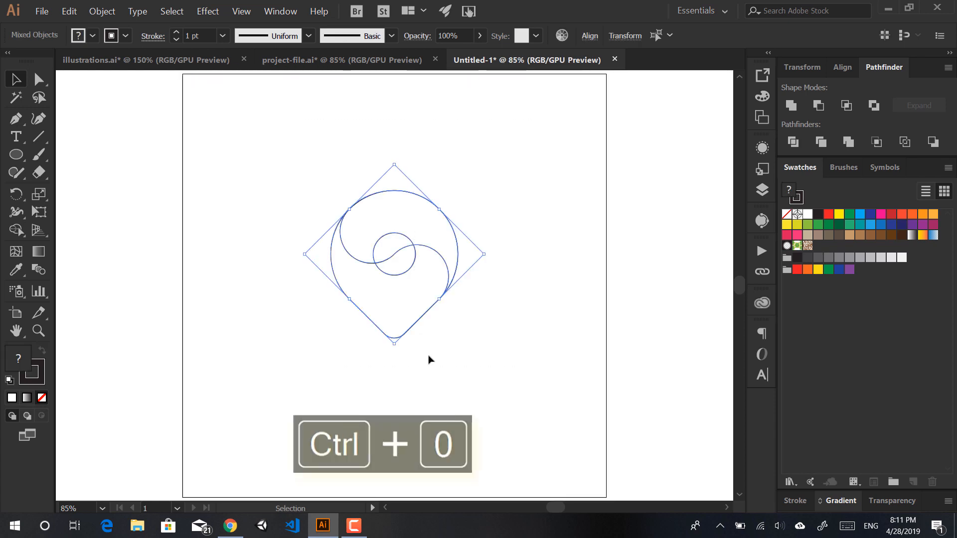
Step: Select the pin body and set its stroke to None
{"action": "left_click", "coordinate": [570, 228]}
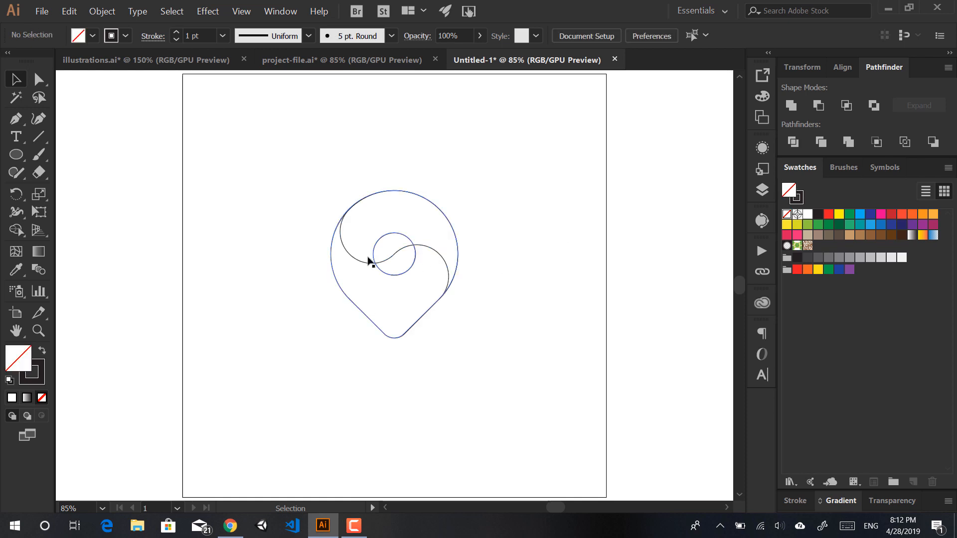
{"action": "left_click", "coordinate": [384, 330]}
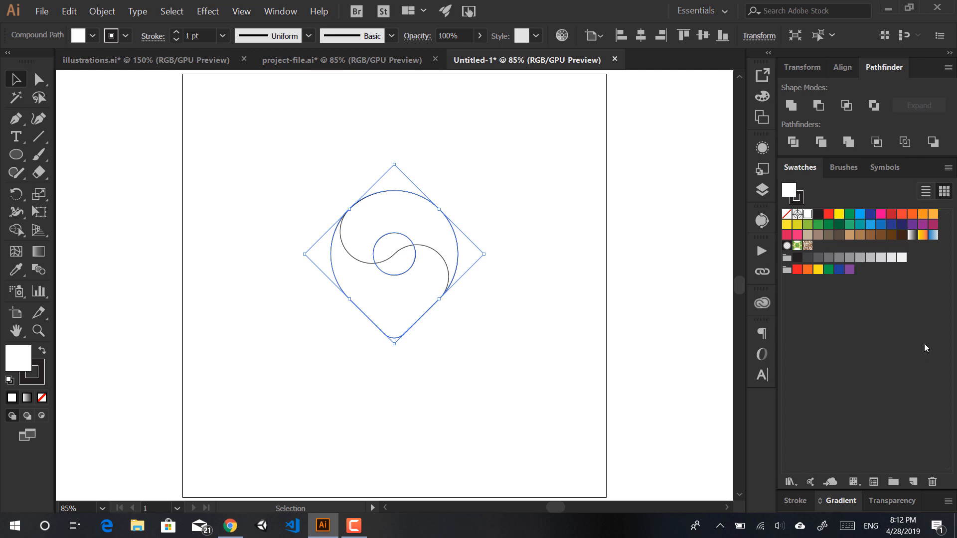
{"action": "left_click", "coordinate": [834, 502]}
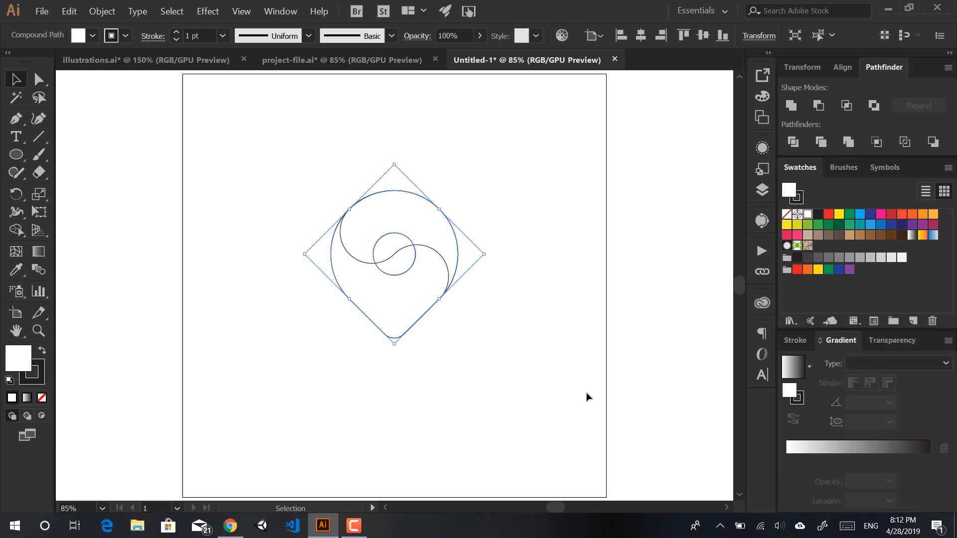
{"action": "left_click", "coordinate": [38, 379]}
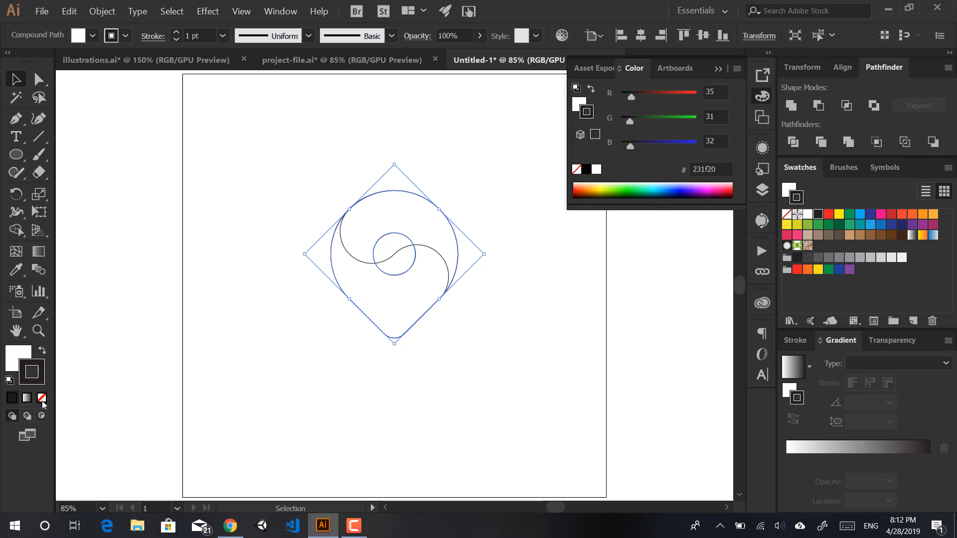
{"action": "left_click", "coordinate": [42, 399]}
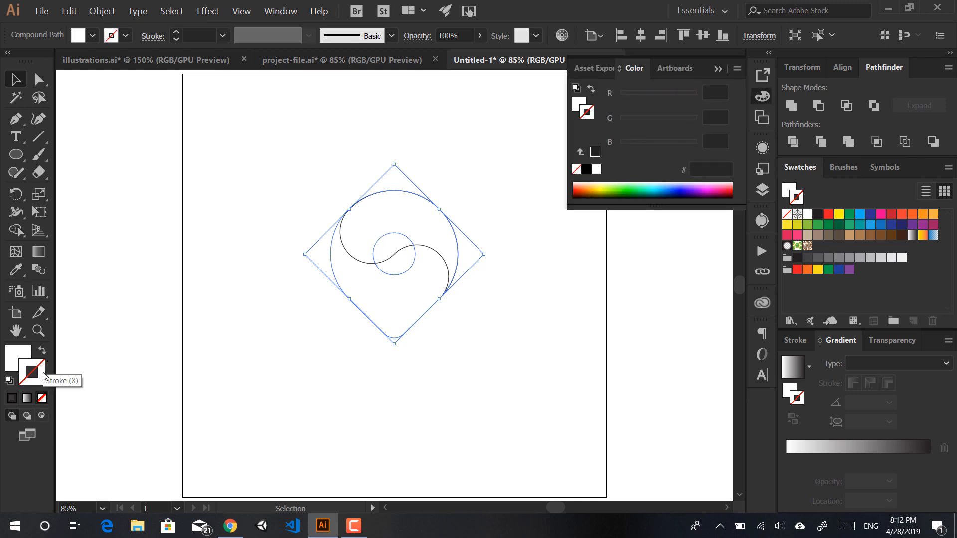
Step: Fill the pin body with a linear gradient whose start colour is dark navy blue
{"action": "left_click", "coordinate": [26, 355]}
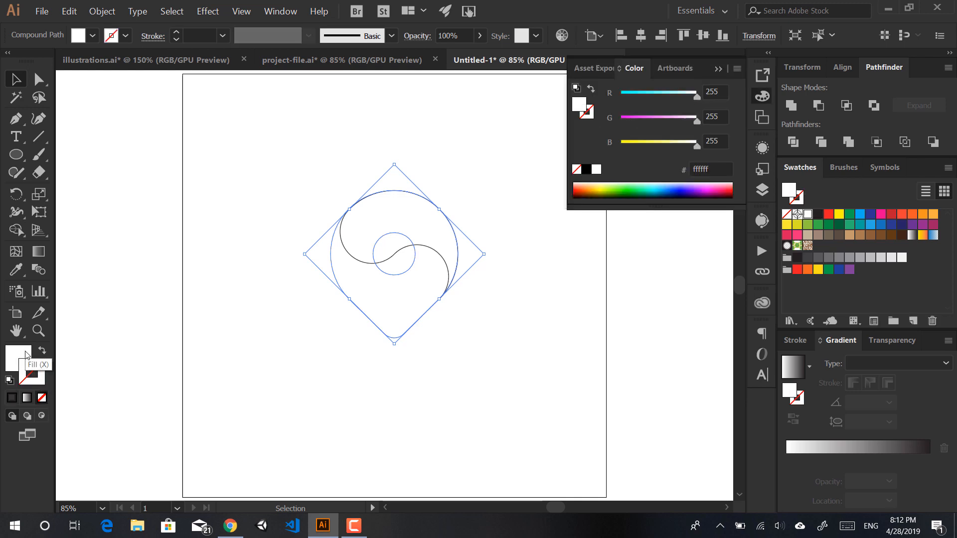
{"action": "left_click", "coordinate": [890, 225]}
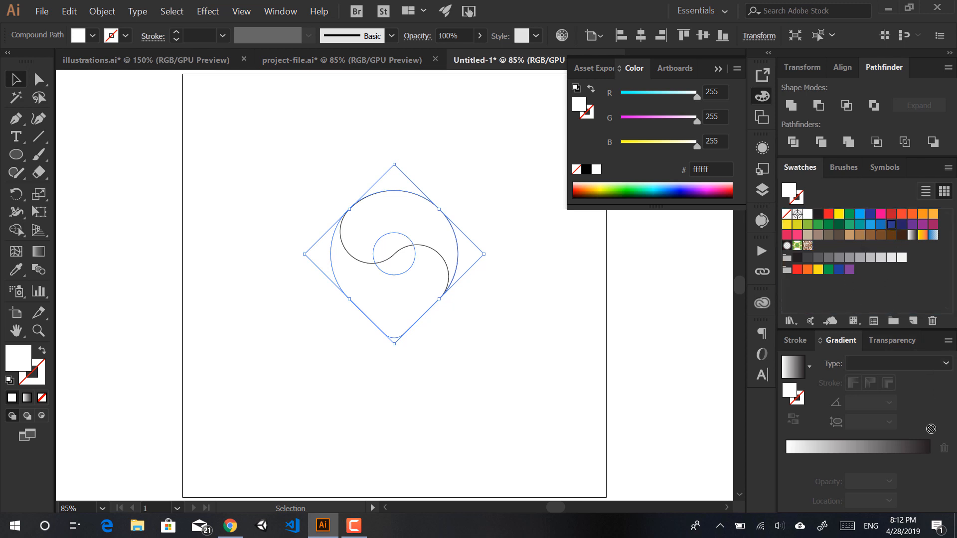
{"action": "left_click", "coordinate": [936, 464]}
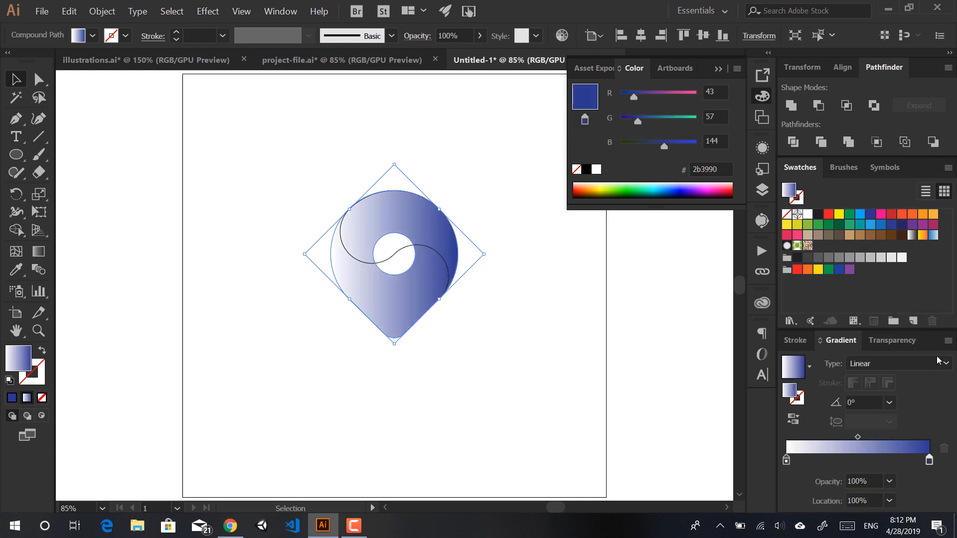
{"action": "left_click", "coordinate": [901, 226]}
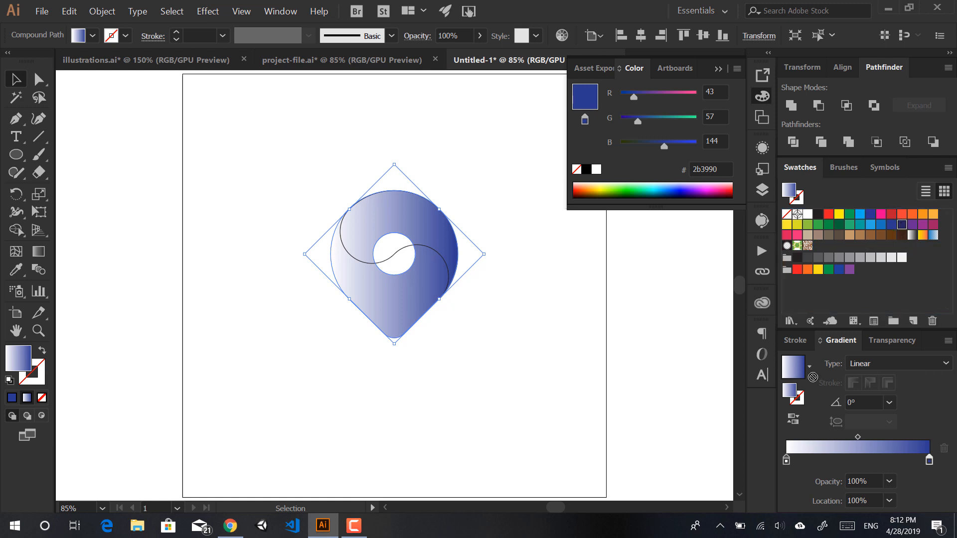
{"action": "left_click", "coordinate": [786, 459]}
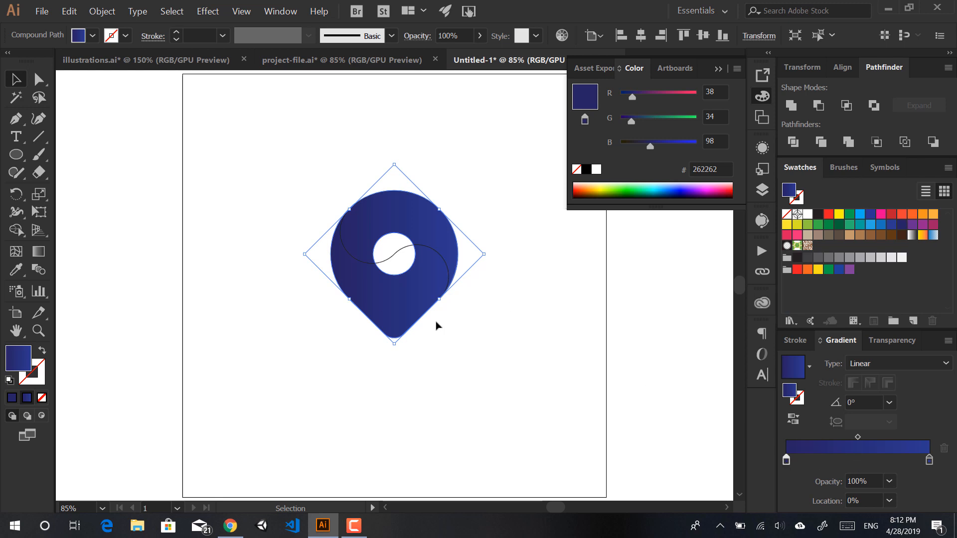
Step: Redraw the gradient vertically from the centre hole down to the pin's tip
{"action": "key", "text": "g"}
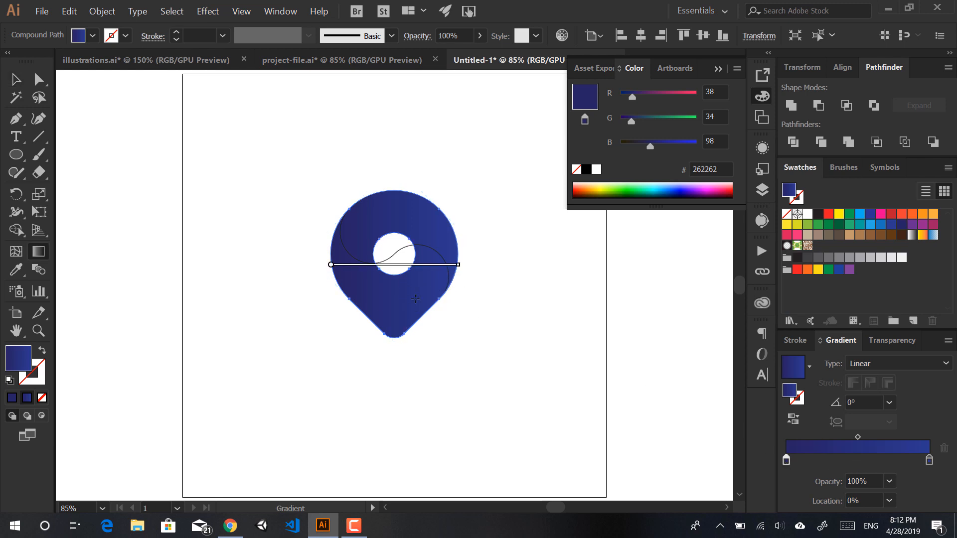
{"action": "left_click_drag", "start_coordinate": [395, 326], "coordinate": [397, 218]}
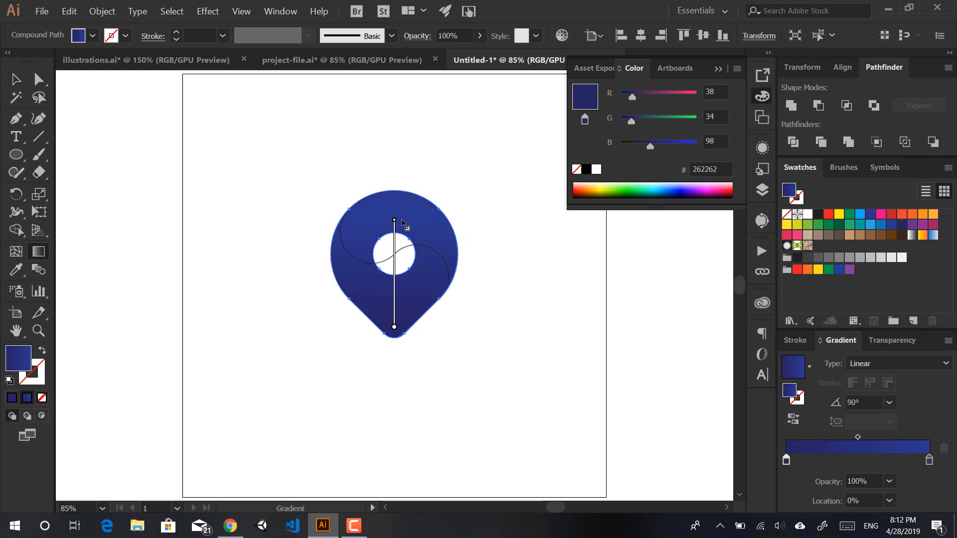
{"action": "left_click_drag", "start_coordinate": [401, 310], "coordinate": [394, 337]}
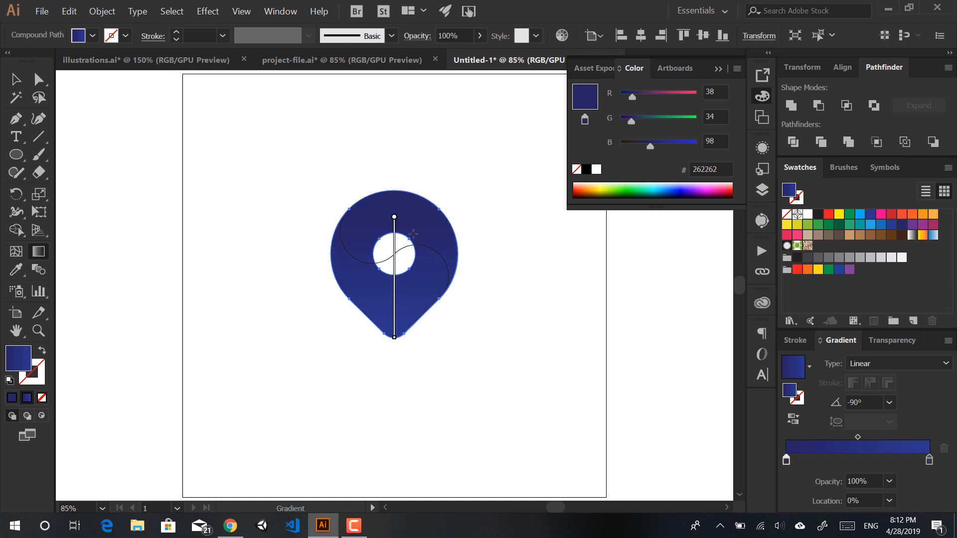
{"action": "left_click_drag", "start_coordinate": [413, 240], "coordinate": [394, 332]}
Step: Set the top gradient stop to magenta-purple #860089 using the RGB sliders
{"action": "double_click", "coordinate": [786, 457]}
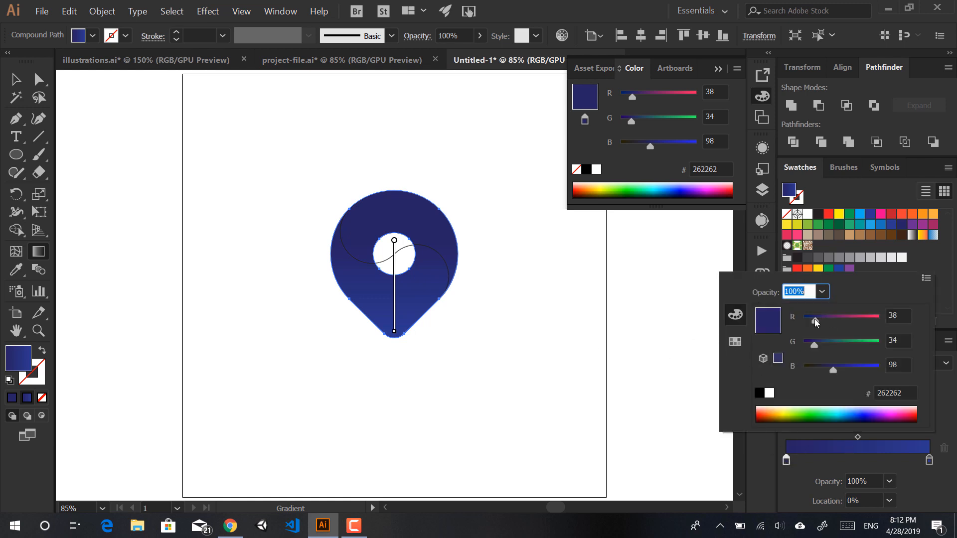
{"action": "left_click_drag", "start_coordinate": [814, 319], "coordinate": [795, 344]}
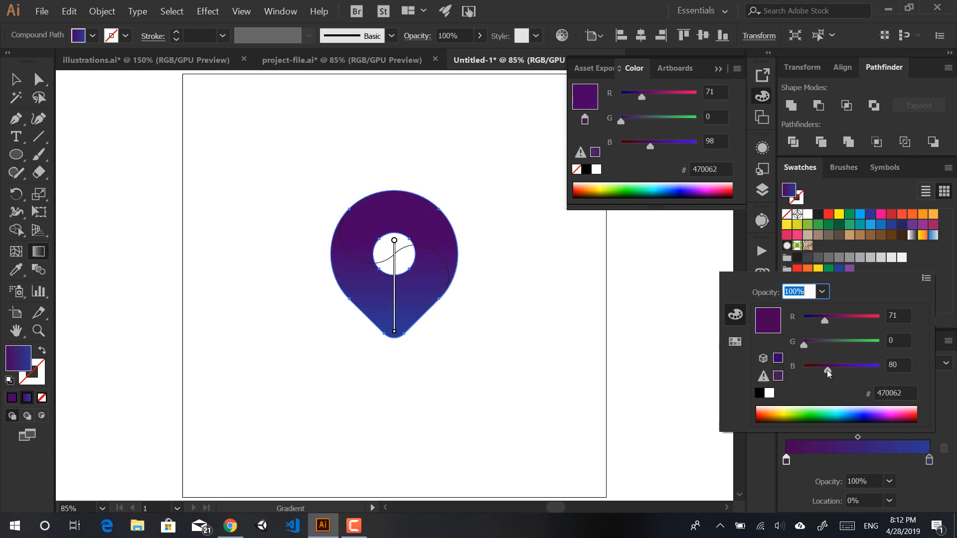
{"action": "left_click_drag", "start_coordinate": [826, 369], "coordinate": [845, 368]}
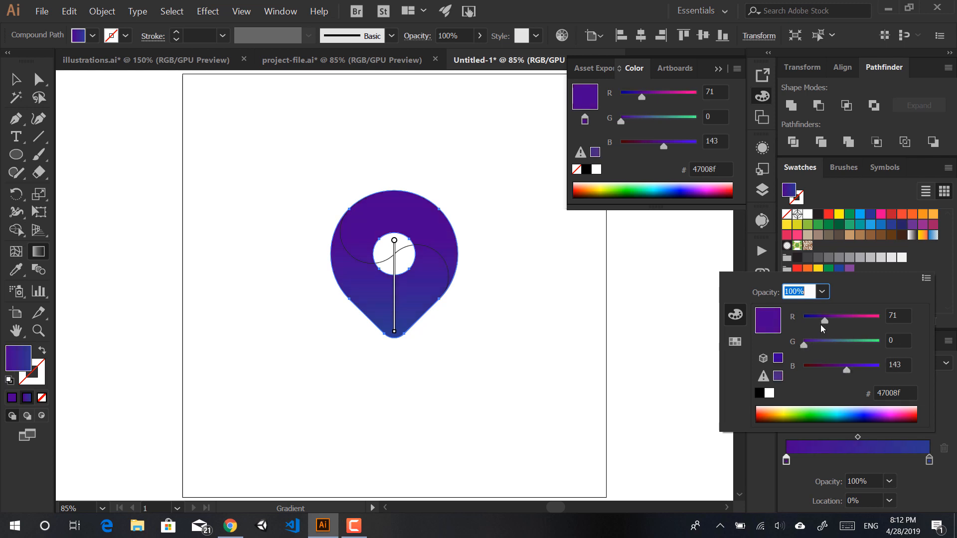
{"action": "left_click_drag", "start_coordinate": [822, 322], "coordinate": [835, 321]}
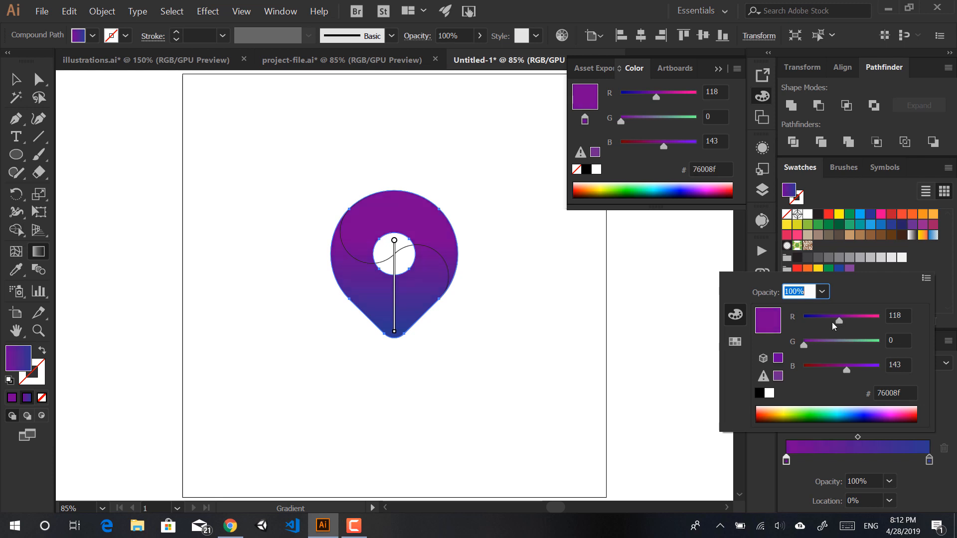
{"action": "left_click_drag", "start_coordinate": [844, 367], "coordinate": [848, 366]}
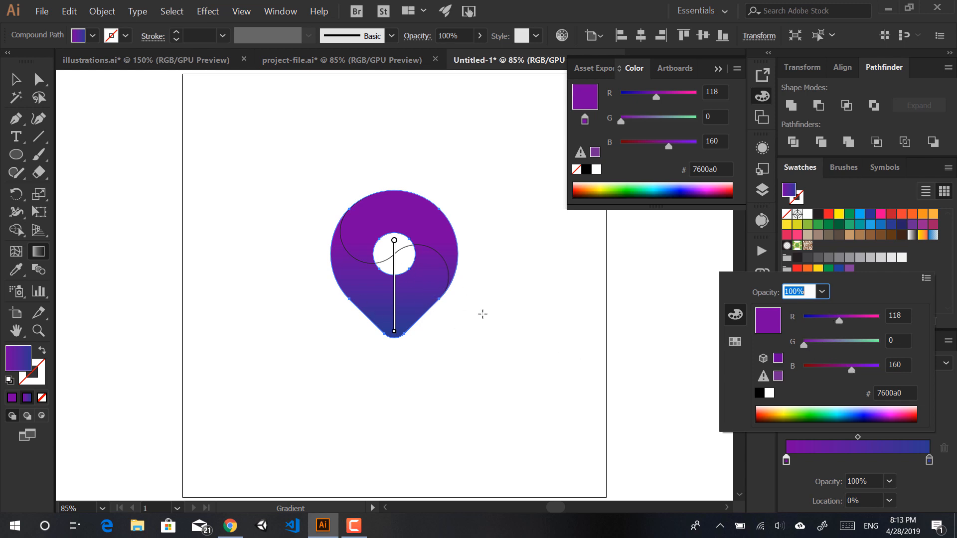
{"action": "left_click_drag", "start_coordinate": [834, 318], "coordinate": [829, 322]}
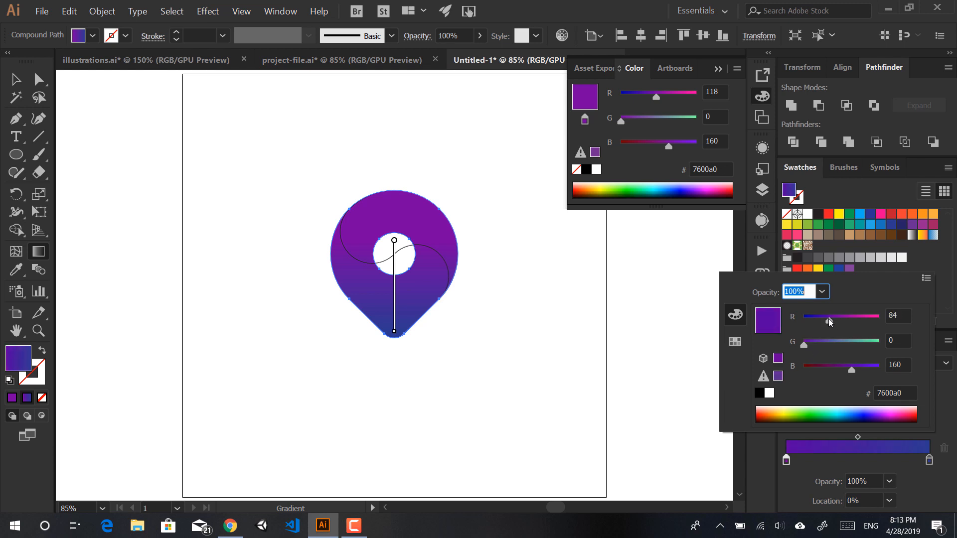
{"action": "left_click_drag", "start_coordinate": [828, 319], "coordinate": [826, 320]}
{"action": "left_click", "coordinate": [834, 319]}
{"action": "left_click_drag", "start_coordinate": [833, 319], "coordinate": [820, 321]}
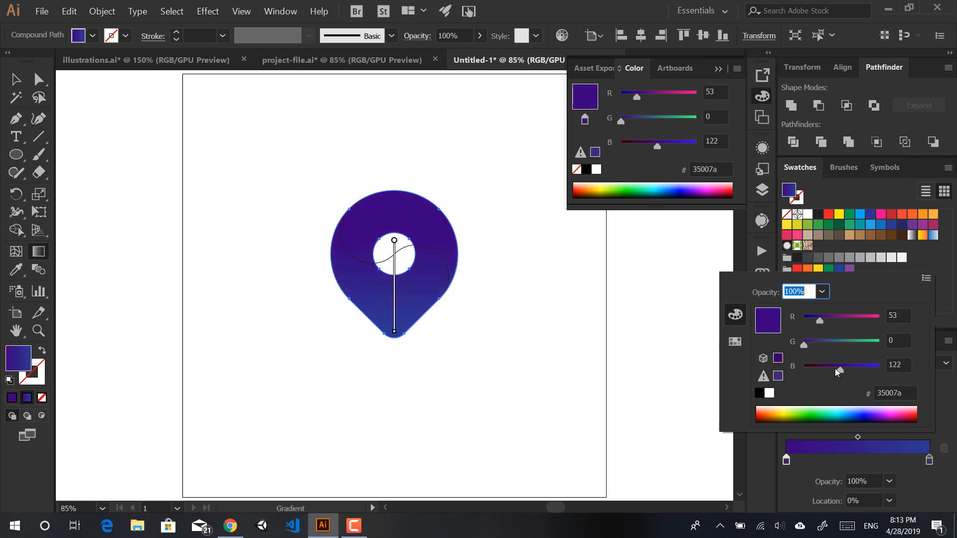
{"action": "left_click_drag", "start_coordinate": [835, 369], "coordinate": [827, 369]}
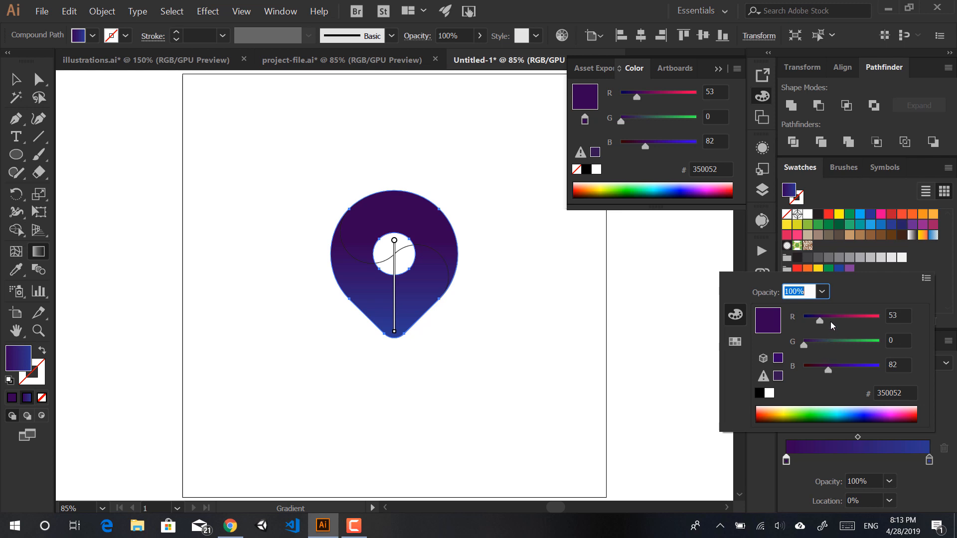
{"action": "left_click_drag", "start_coordinate": [826, 317], "coordinate": [836, 319]}
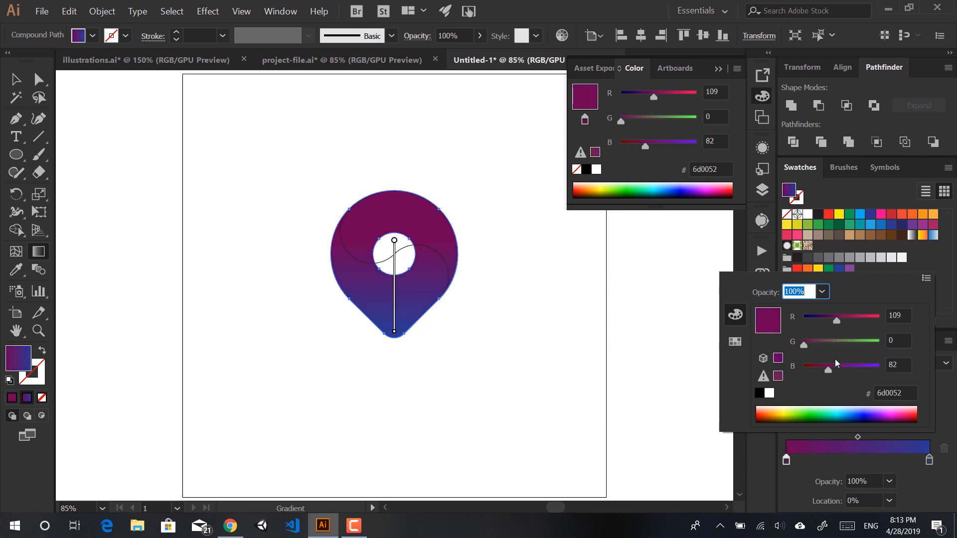
{"action": "left_click_drag", "start_coordinate": [833, 367], "coordinate": [843, 366]}
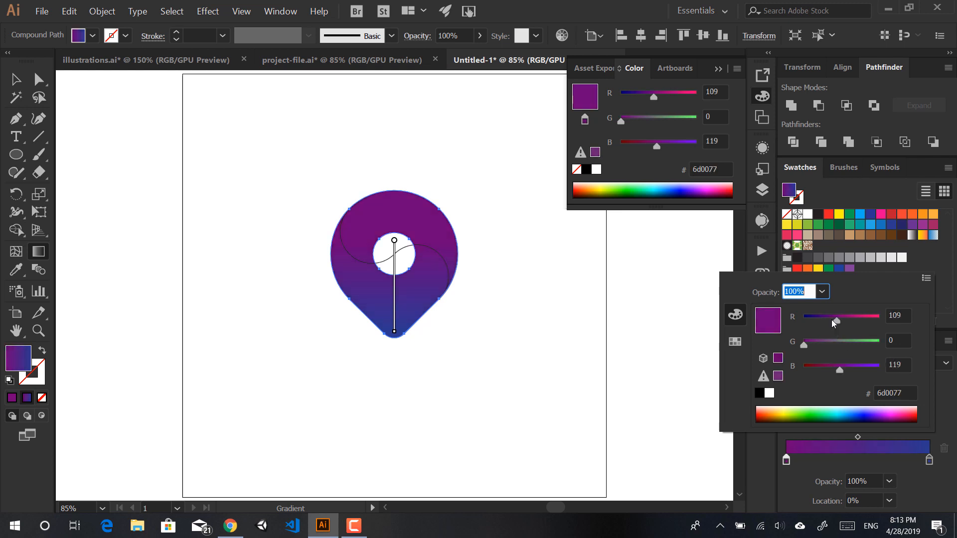
{"action": "left_click_drag", "start_coordinate": [836, 319], "coordinate": [834, 321]}
{"action": "left_click_drag", "start_coordinate": [839, 370], "coordinate": [849, 370]}
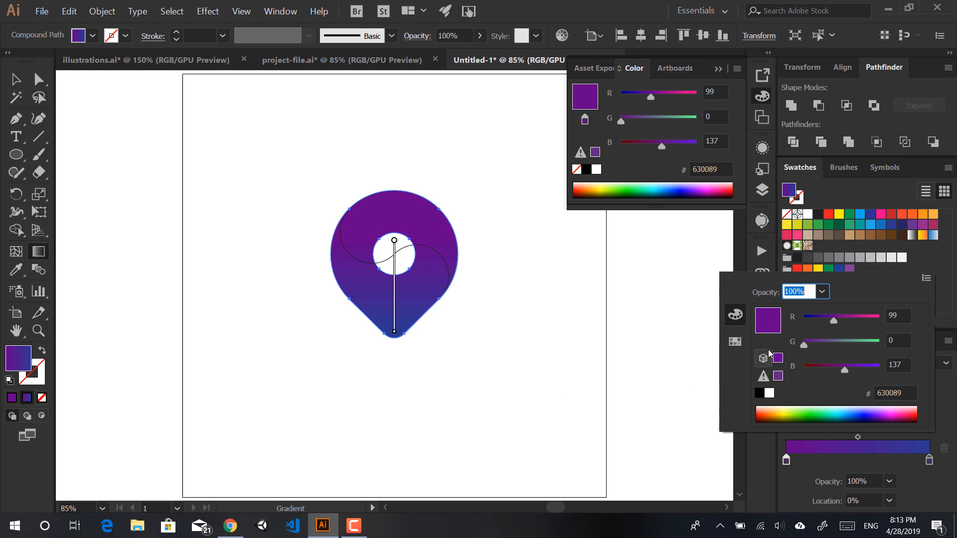
{"action": "left_click_drag", "start_coordinate": [831, 318], "coordinate": [845, 317]}
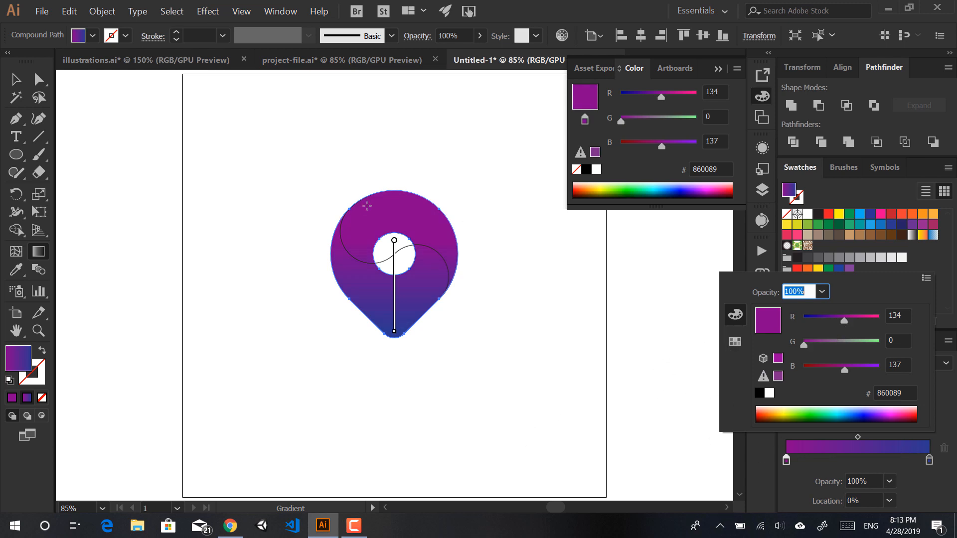
{"action": "left_click", "coordinate": [929, 458]}
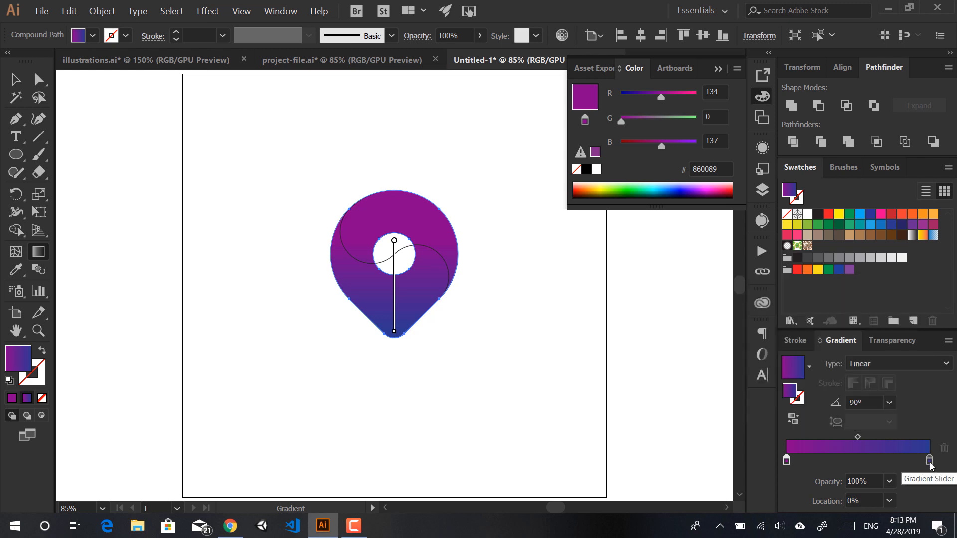
Step: Change the gradient's end stop colour to blue #1c7aca
{"action": "left_click", "coordinate": [929, 459]}
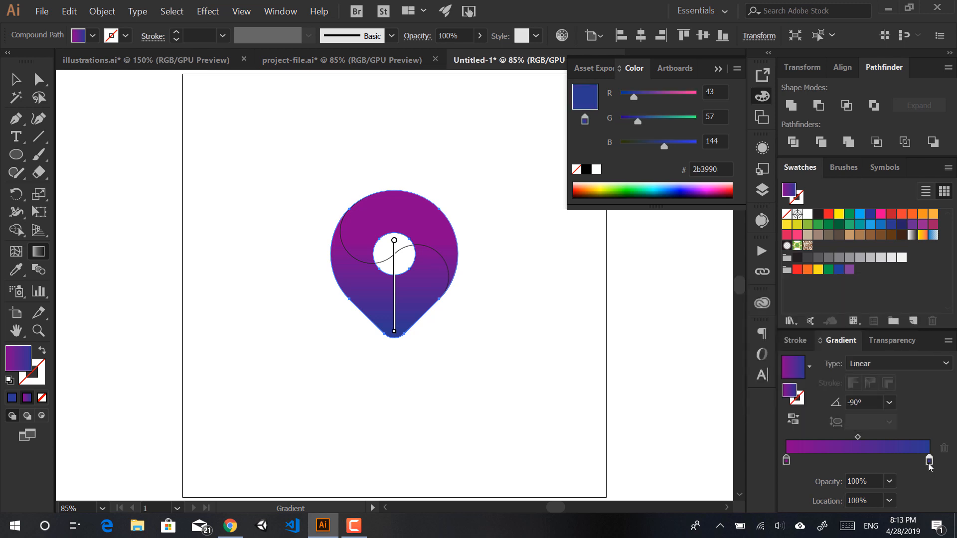
{"action": "double_click", "coordinate": [929, 461]}
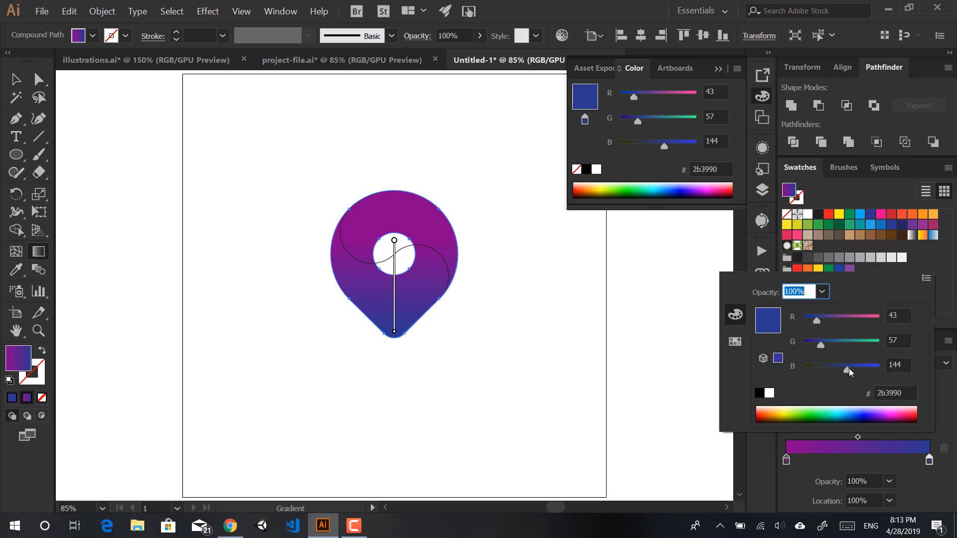
{"action": "left_click_drag", "start_coordinate": [848, 368], "coordinate": [805, 322]}
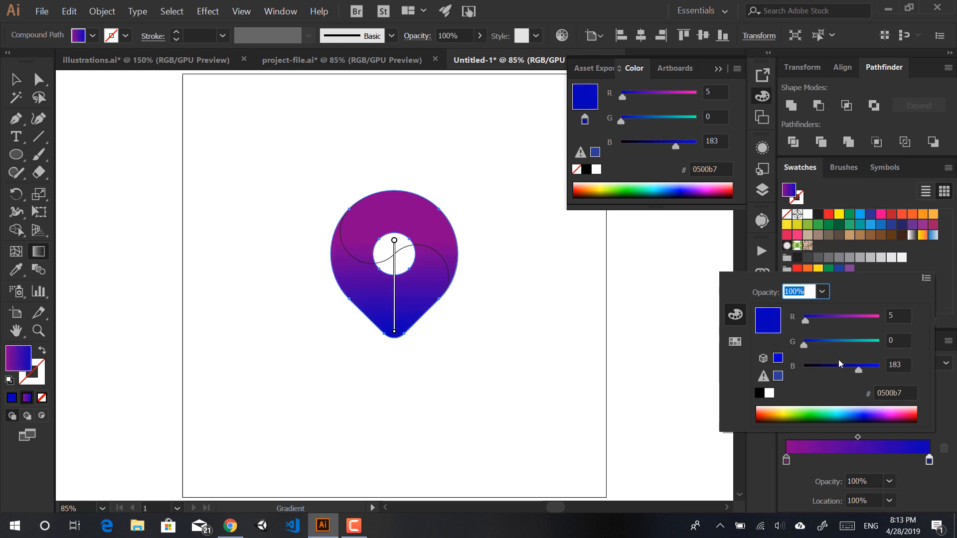
{"action": "left_click_drag", "start_coordinate": [852, 369], "coordinate": [857, 370]}
{"action": "left_click_drag", "start_coordinate": [801, 343], "coordinate": [866, 367]}
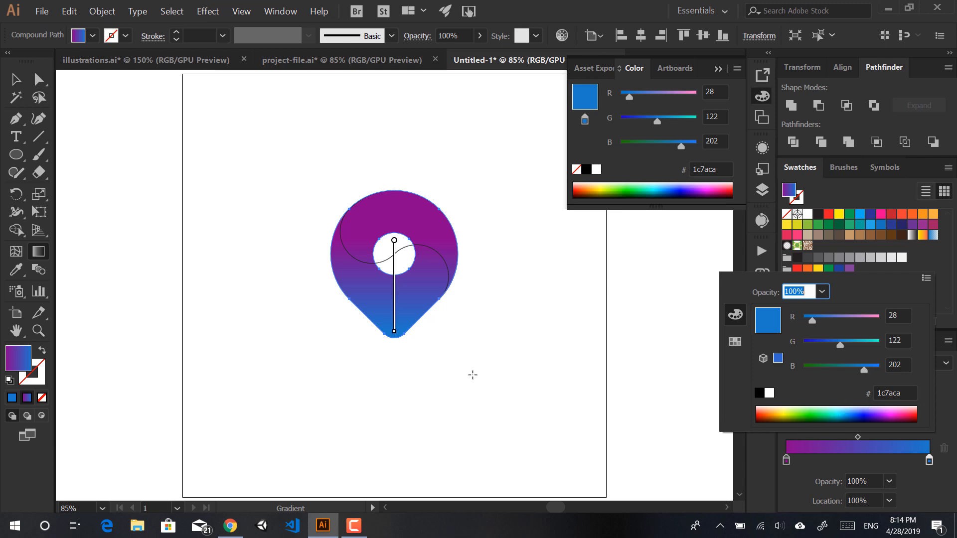
Step: Deepen the start stop to violet #470089, then deselect the pin
{"action": "double_click", "coordinate": [786, 461]}
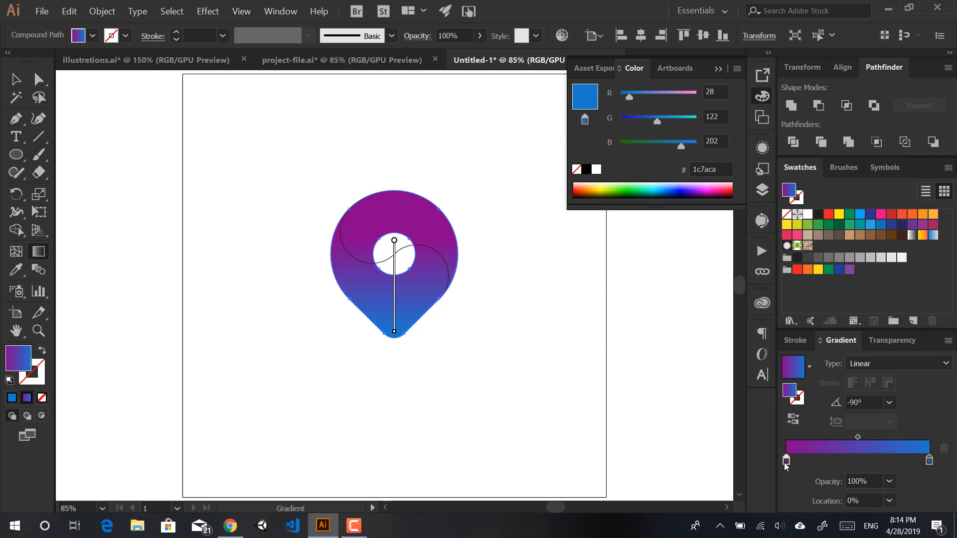
{"action": "left_click_drag", "start_coordinate": [835, 318], "coordinate": [826, 316]}
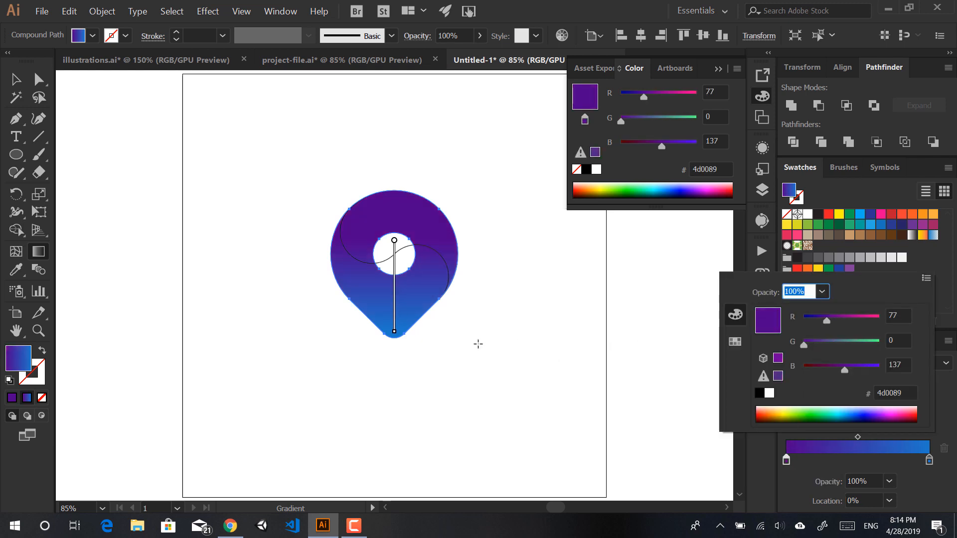
{"action": "left_click_drag", "start_coordinate": [826, 324], "coordinate": [829, 318]}
{"action": "left_click_drag", "start_coordinate": [830, 322], "coordinate": [824, 320]}
{"action": "double_click", "coordinate": [930, 461]}
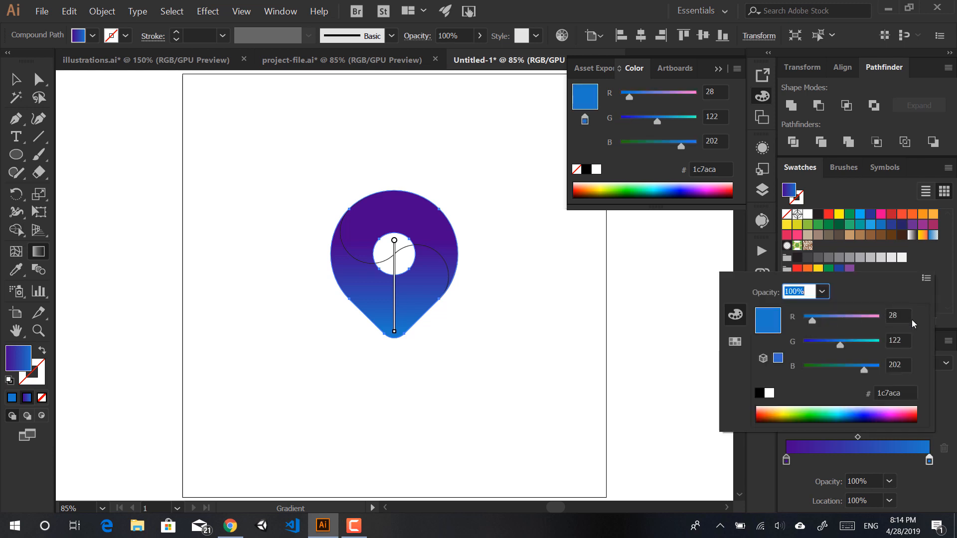
{"action": "left_click", "coordinate": [475, 318], "text": "ctrl"}
{"action": "left_click", "coordinate": [487, 340], "text": "ctrl"}
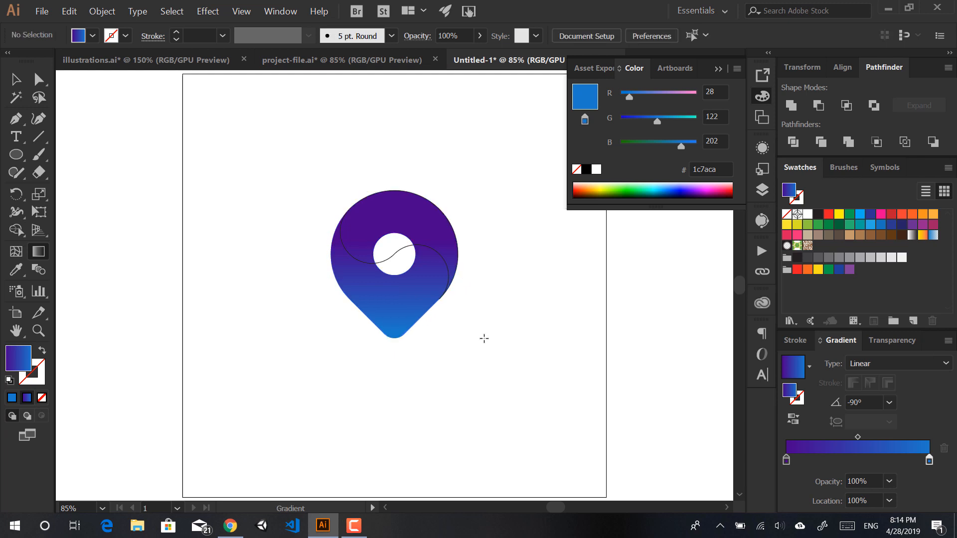
{"action": "key", "text": "v"}
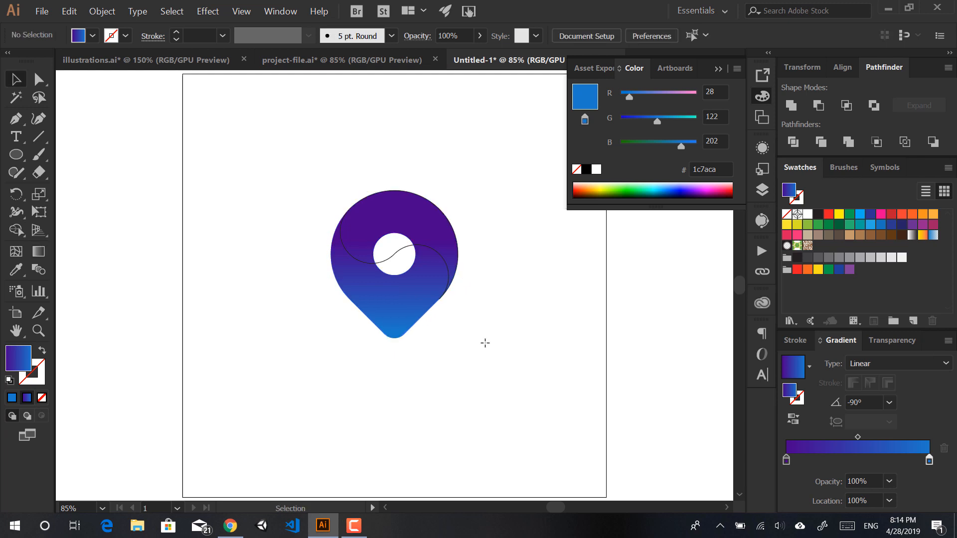
{"action": "left_click", "coordinate": [390, 261]}
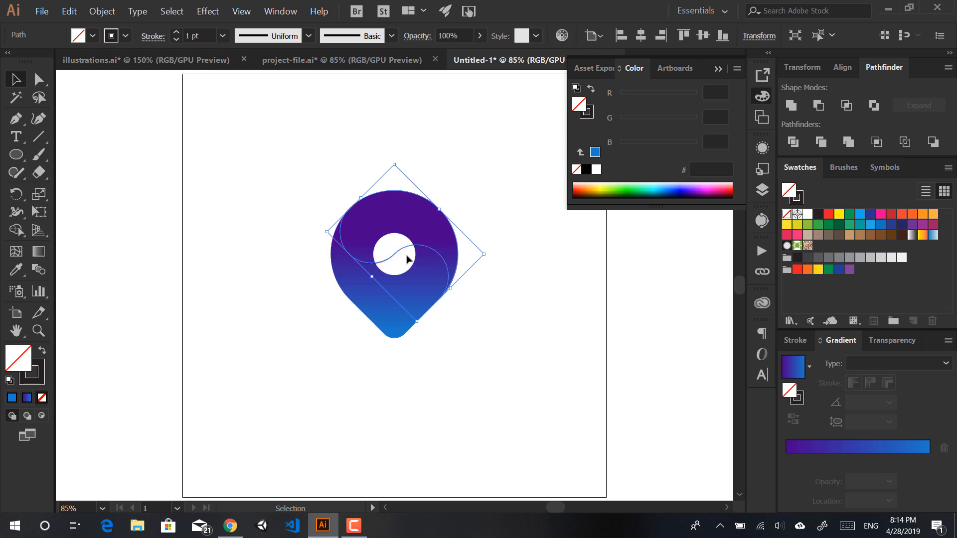
{"action": "left_click", "coordinate": [347, 61]}
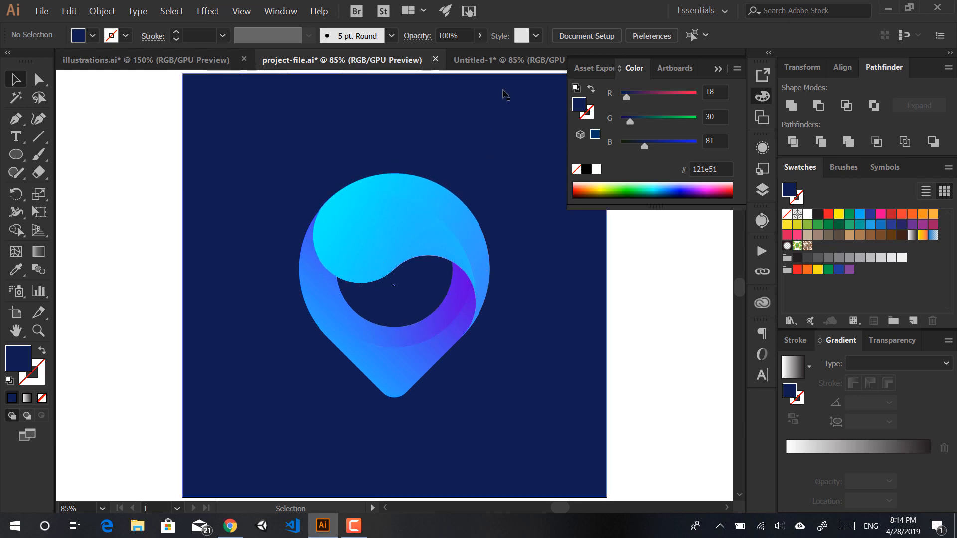
{"action": "left_click", "coordinate": [503, 59]}
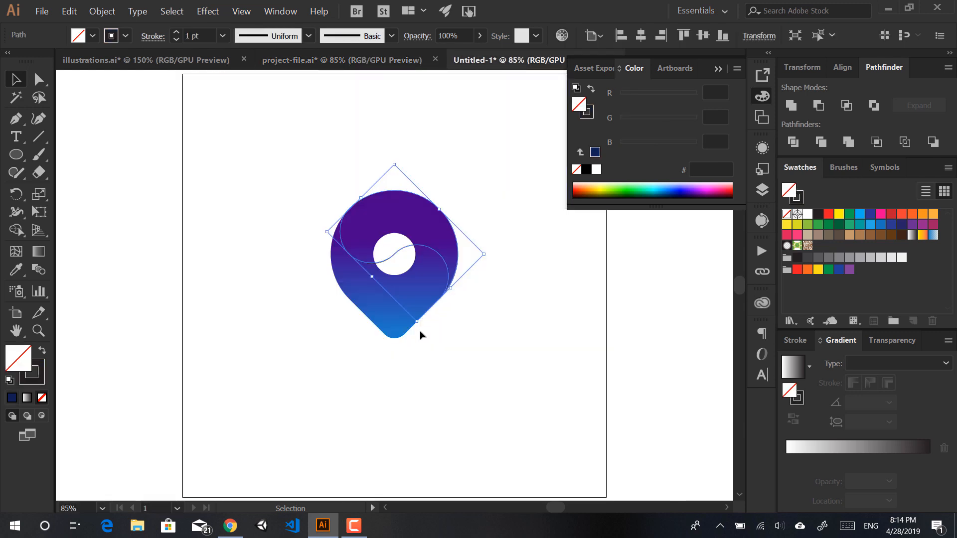
{"action": "left_click", "coordinate": [399, 57]}
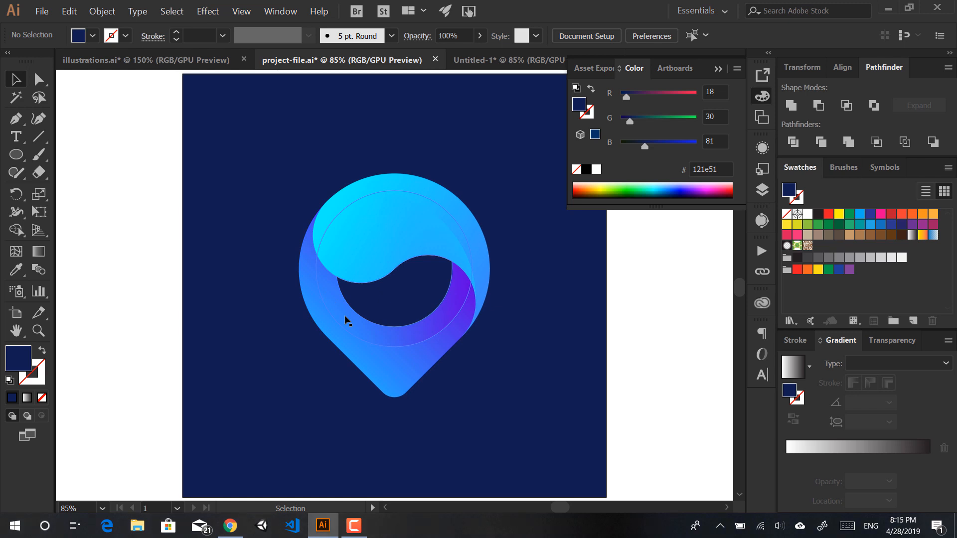
{"action": "left_click", "coordinate": [486, 65]}
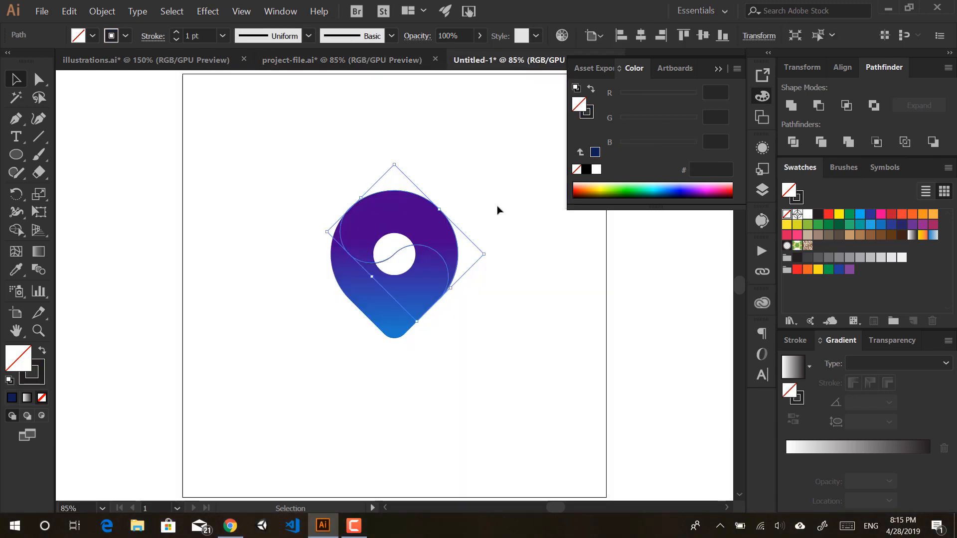
Step: Remove the swirl's stroke and fill it with a light-blue-to-blue gradient
{"action": "left_click", "coordinate": [38, 382]}
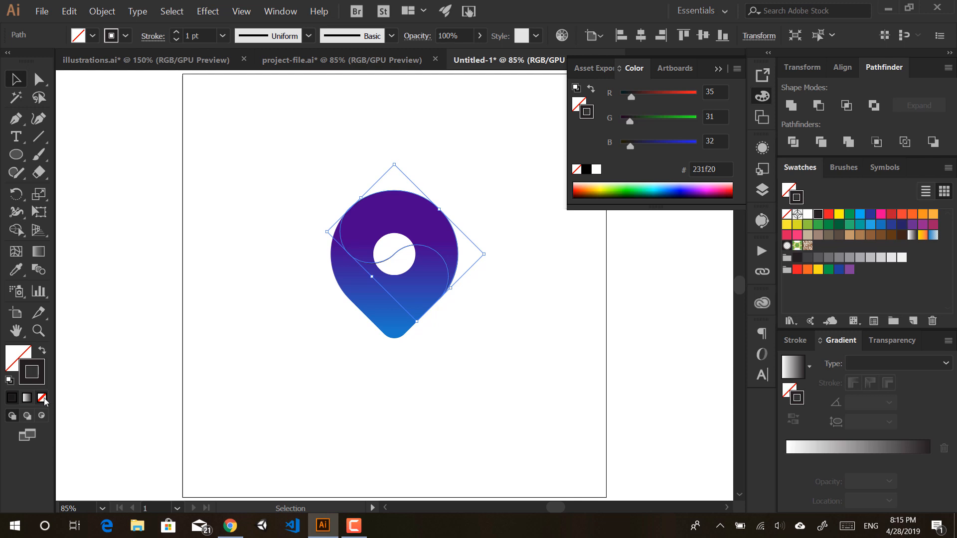
{"action": "left_click", "coordinate": [43, 398]}
{"action": "left_click", "coordinate": [28, 358]}
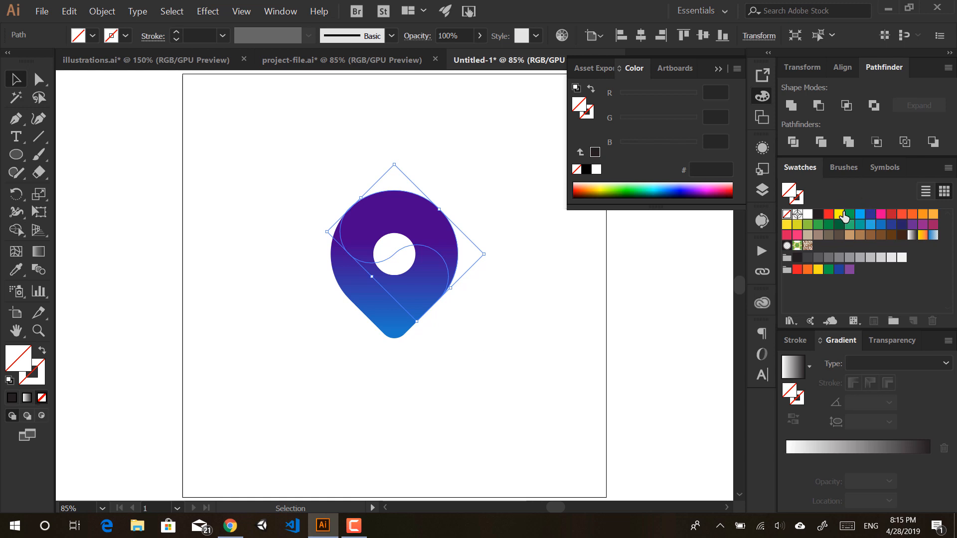
{"action": "left_click", "coordinate": [856, 448]}
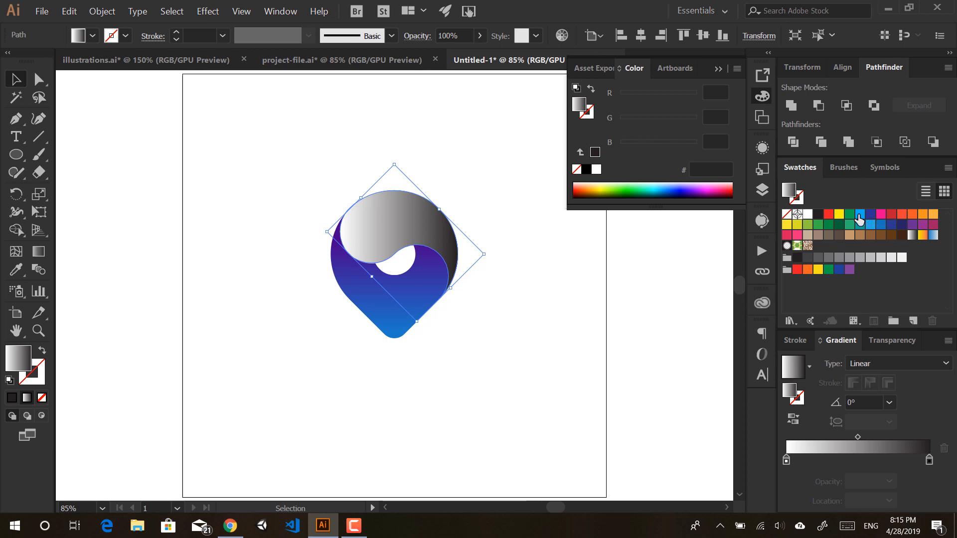
{"action": "left_click_drag", "start_coordinate": [860, 214], "coordinate": [791, 460]}
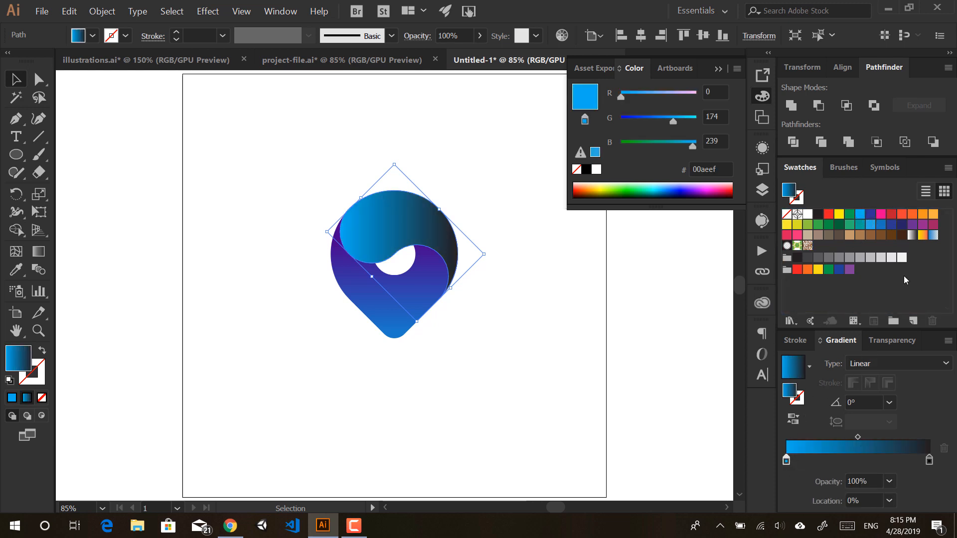
{"action": "left_click_drag", "start_coordinate": [881, 226], "coordinate": [931, 464]}
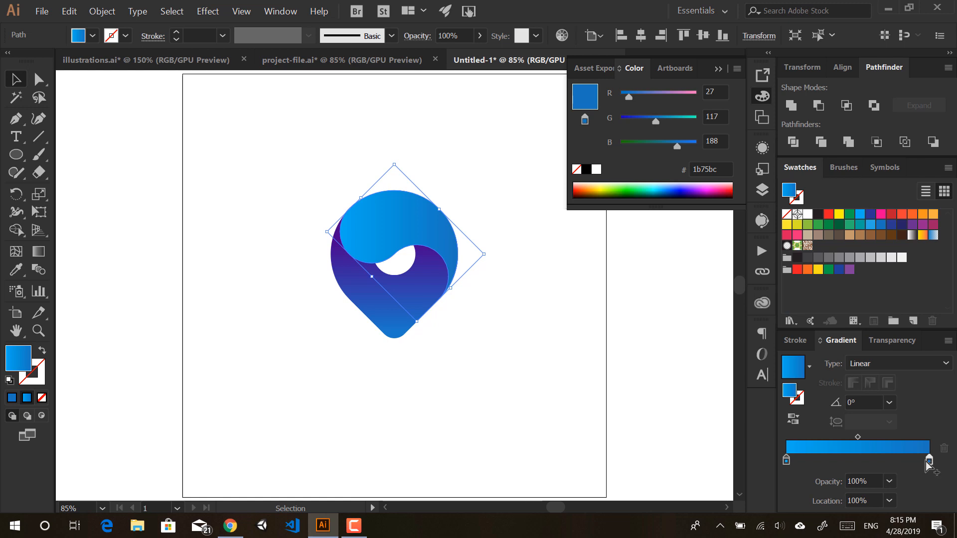
Step: Tweak the stop colours: a brighter blue at the end and bright cyan at the start
{"action": "double_click", "coordinate": [929, 459]}
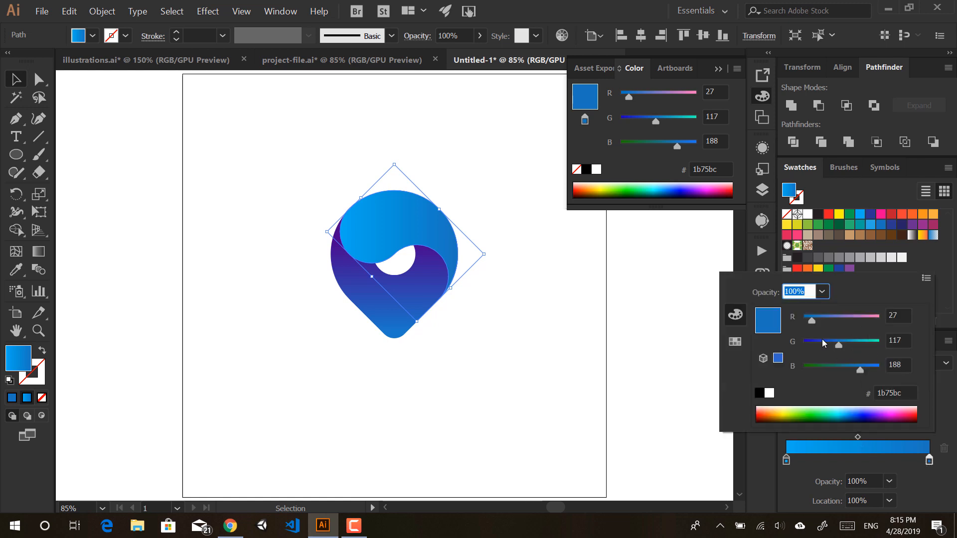
{"action": "left_click_drag", "start_coordinate": [811, 323], "coordinate": [800, 324]}
{"action": "left_click_drag", "start_coordinate": [860, 370], "coordinate": [873, 370]}
{"action": "mouse_move", "coordinate": [836, 340]}
{"action": "left_mouse_down"}
{"action": "mouse_move", "coordinate": [824, 339]}
{"action": "mouse_move", "coordinate": [844, 341]}
{"action": "left_mouse_up"}
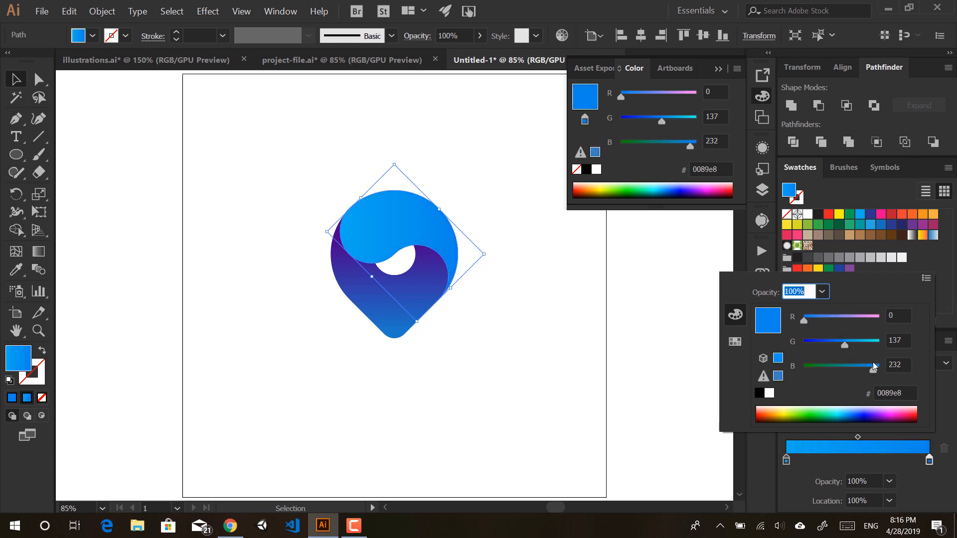
{"action": "left_click_drag", "start_coordinate": [880, 369], "coordinate": [873, 372]}
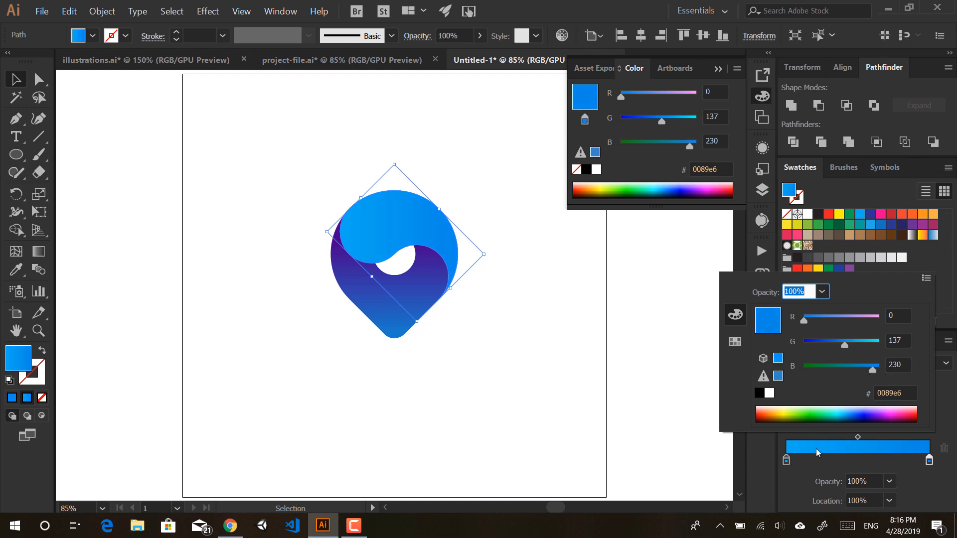
{"action": "double_click", "coordinate": [786, 460]}
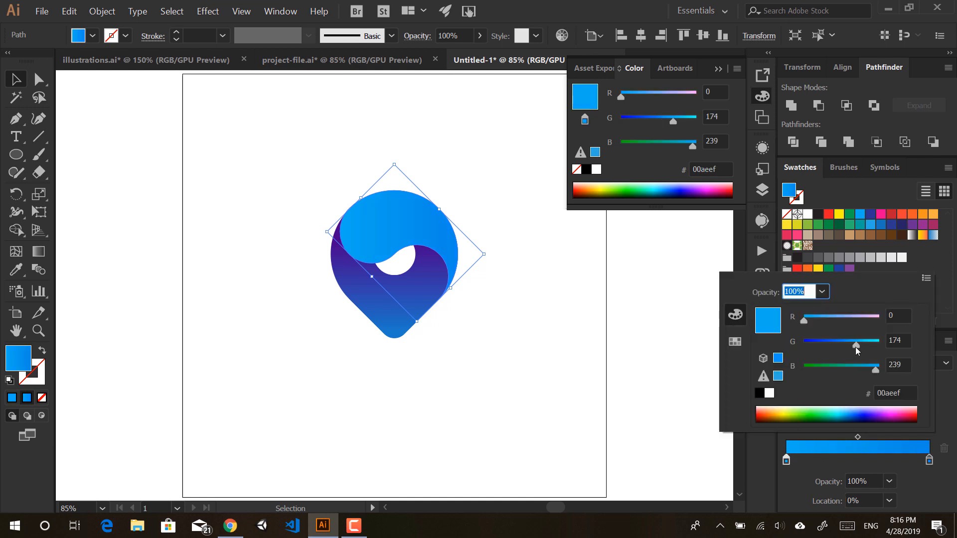
{"action": "left_click_drag", "start_coordinate": [855, 346], "coordinate": [877, 345]}
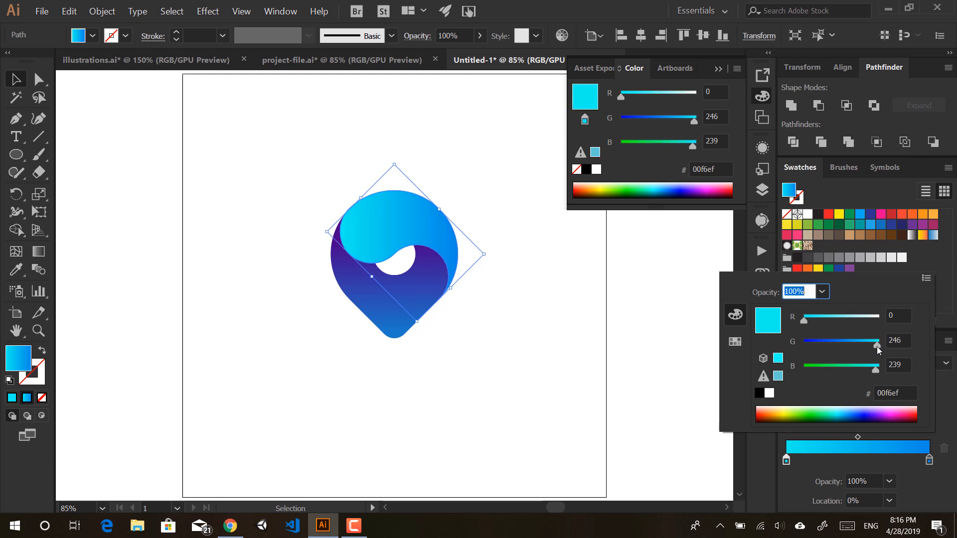
Step: Close the stop colour settings and check the result by selecting and deselecting the logo and swirl
{"action": "left_click", "coordinate": [543, 287]}
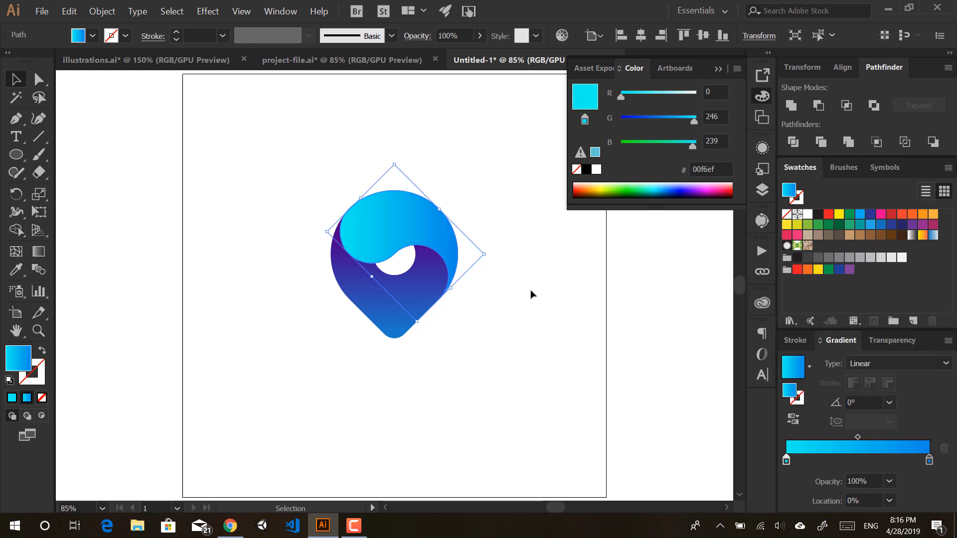
{"action": "left_click", "coordinate": [528, 293]}
{"action": "left_click_drag", "start_coordinate": [479, 169], "coordinate": [319, 375]}
{"action": "left_click_drag", "start_coordinate": [291, 407], "coordinate": [465, 218]}
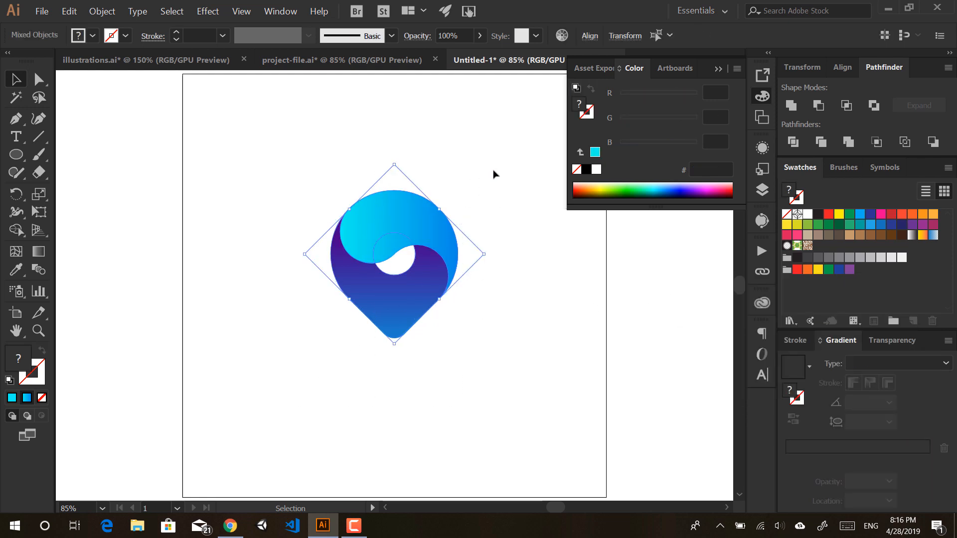
{"action": "left_click", "coordinate": [493, 170]}
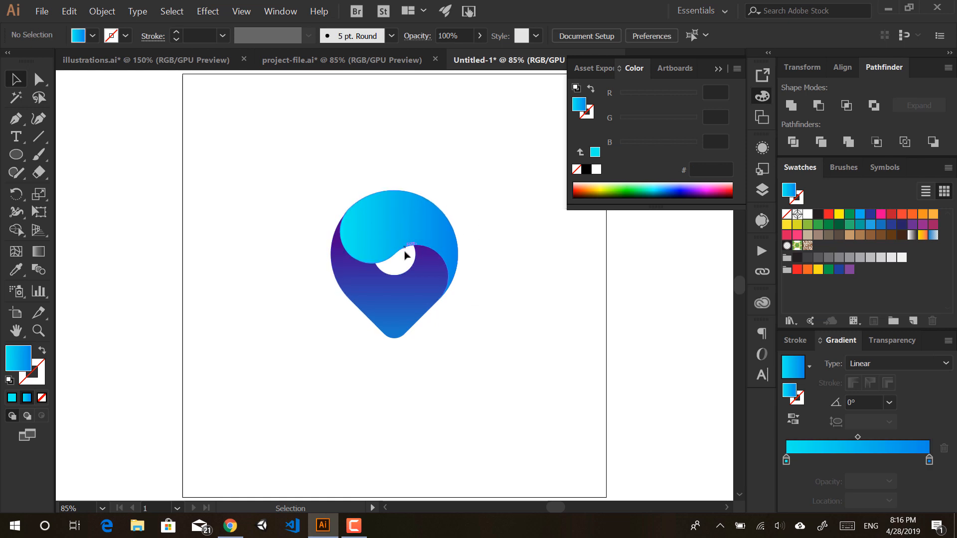
{"action": "left_click", "coordinate": [375, 230]}
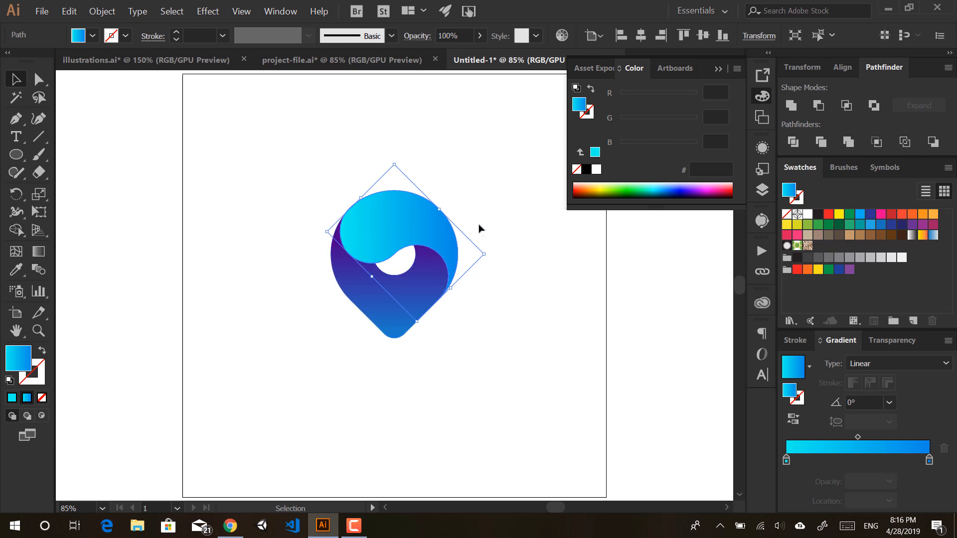
{"action": "left_click", "coordinate": [508, 231]}
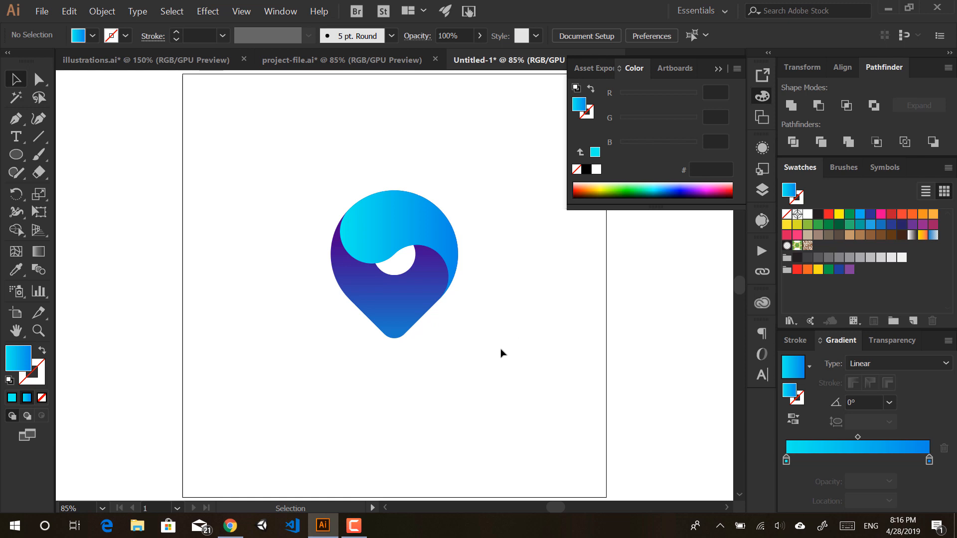
Step: Try a diagonal gradient on the pin body, undo it, and reselect the logo
{"action": "left_click", "coordinate": [387, 316]}
{"action": "key", "text": "g"}
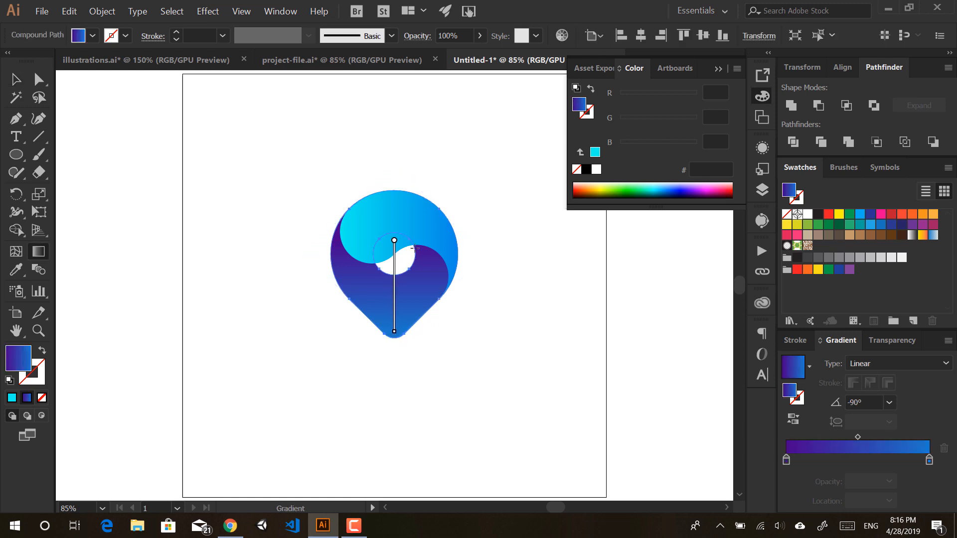
{"action": "mouse_move", "coordinate": [411, 231]}
{"action": "left_mouse_down"}
{"action": "mouse_move", "coordinate": [371, 321]}
{"action": "mouse_move", "coordinate": [360, 300]}
{"action": "left_mouse_up"}
{"action": "key", "text": "ctrl+z"}
{"action": "key", "text": "ctrl+z"}
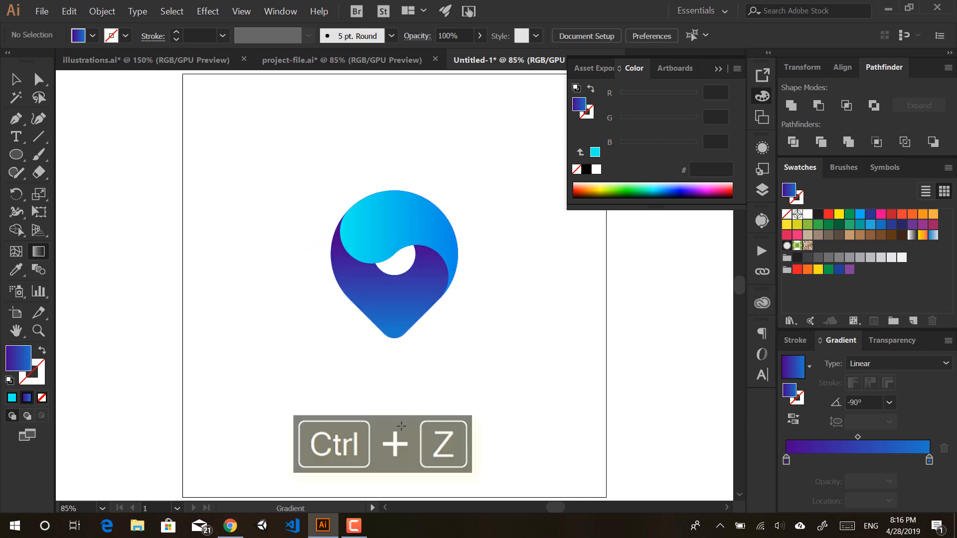
{"action": "key", "text": "v"}
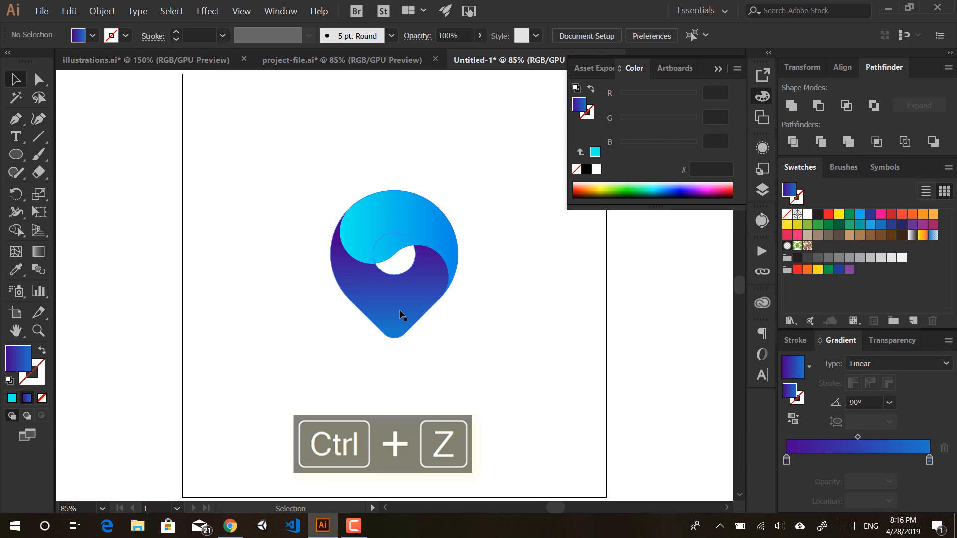
{"action": "left_click", "coordinate": [380, 305]}
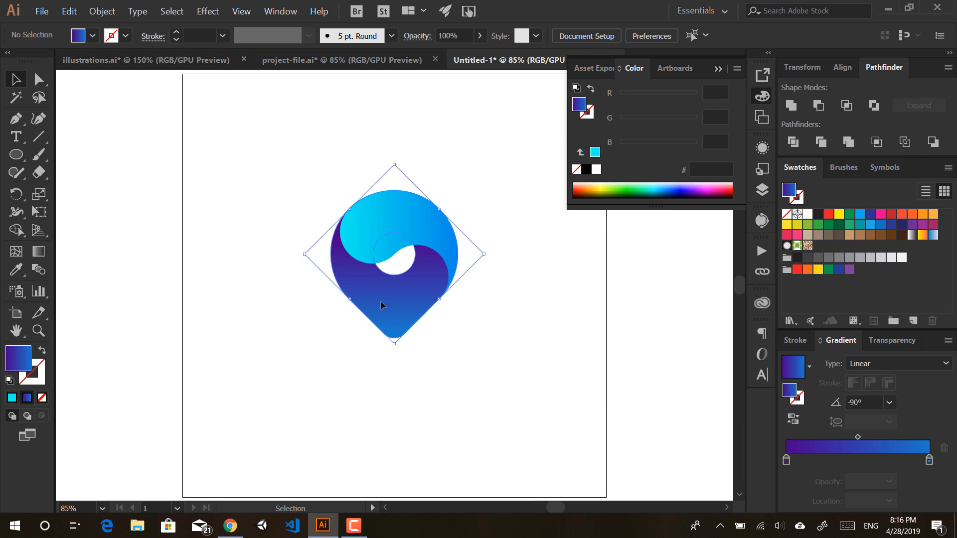
Step: Redraw the body gradient with the Gradient tool until it runs nearly straight down at about -102°
{"action": "key", "text": "g"}
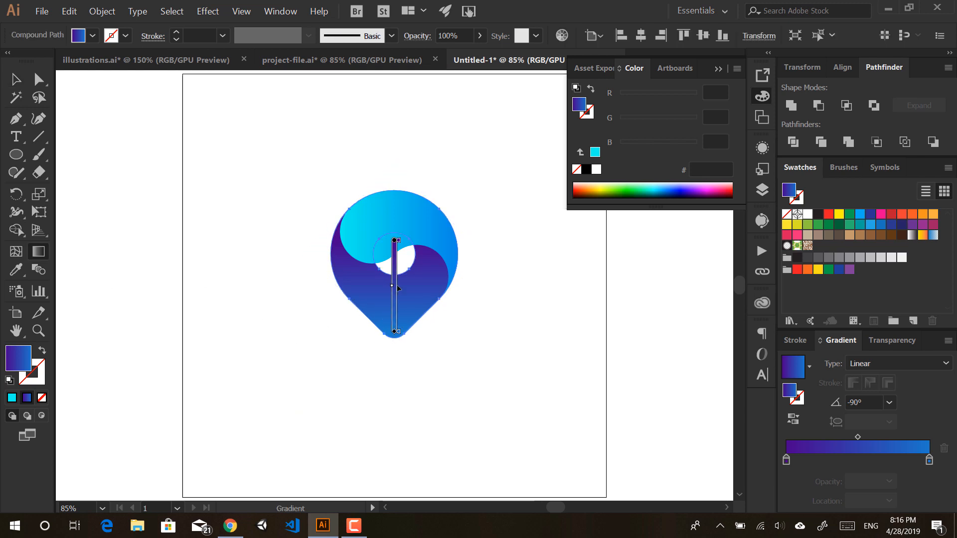
{"action": "mouse_move", "coordinate": [404, 234]}
{"action": "left_mouse_down"}
{"action": "mouse_move", "coordinate": [389, 316]}
{"action": "mouse_move", "coordinate": [368, 305]}
{"action": "left_mouse_up"}
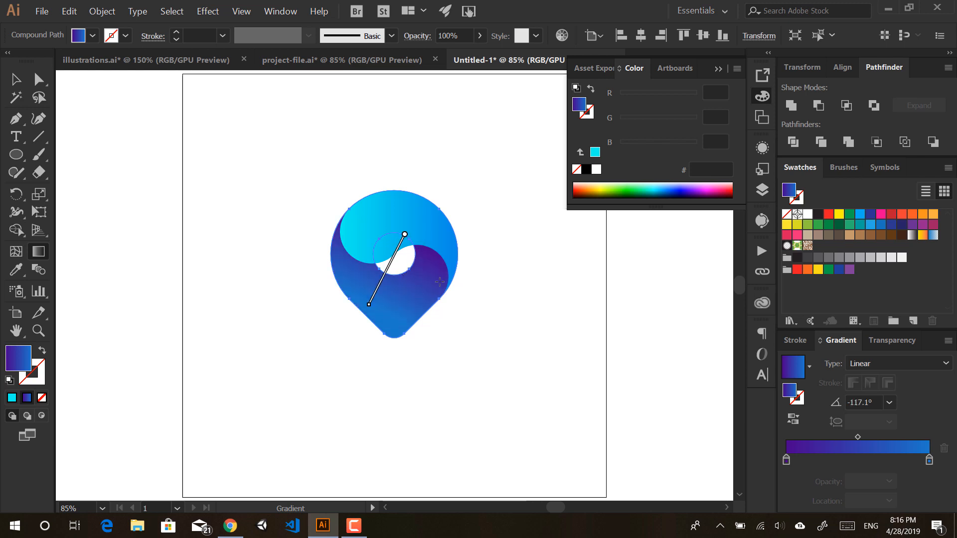
{"action": "mouse_move", "coordinate": [433, 244]}
{"action": "left_mouse_down"}
{"action": "mouse_move", "coordinate": [388, 335]}
{"action": "mouse_move", "coordinate": [433, 235]}
{"action": "left_mouse_up"}
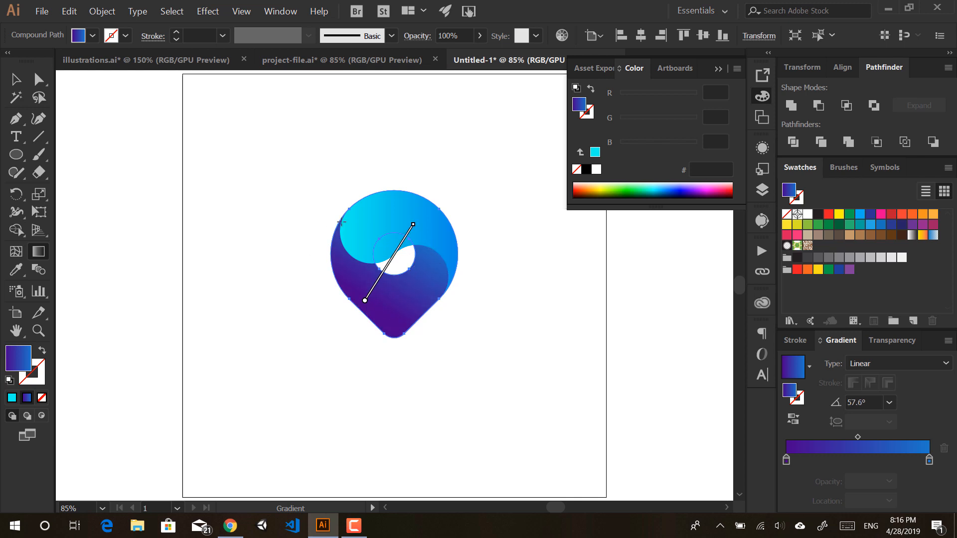
{"action": "left_click_drag", "start_coordinate": [433, 241], "coordinate": [382, 312]}
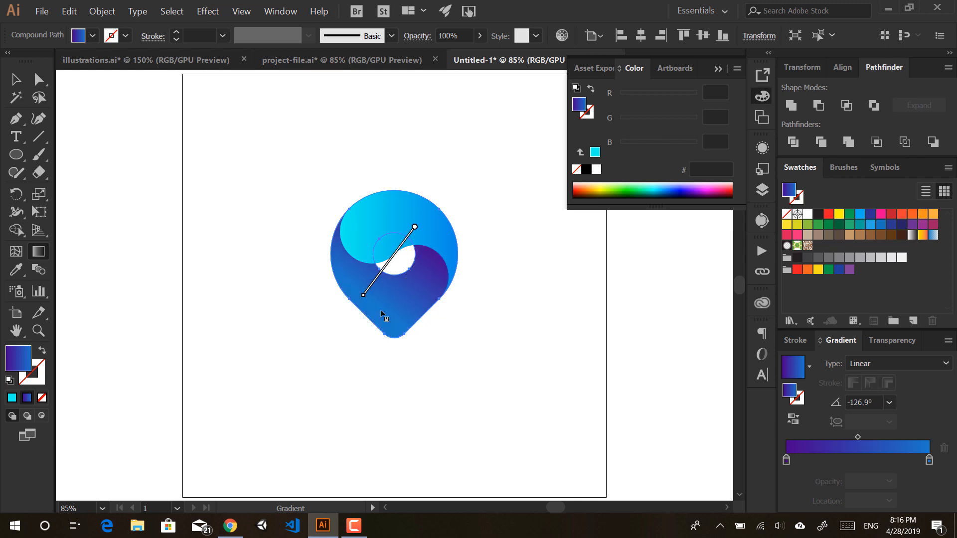
{"action": "mouse_move", "coordinate": [423, 247]}
{"action": "left_mouse_down"}
{"action": "mouse_move", "coordinate": [401, 323]}
{"action": "mouse_move", "coordinate": [407, 317]}
{"action": "left_mouse_up"}
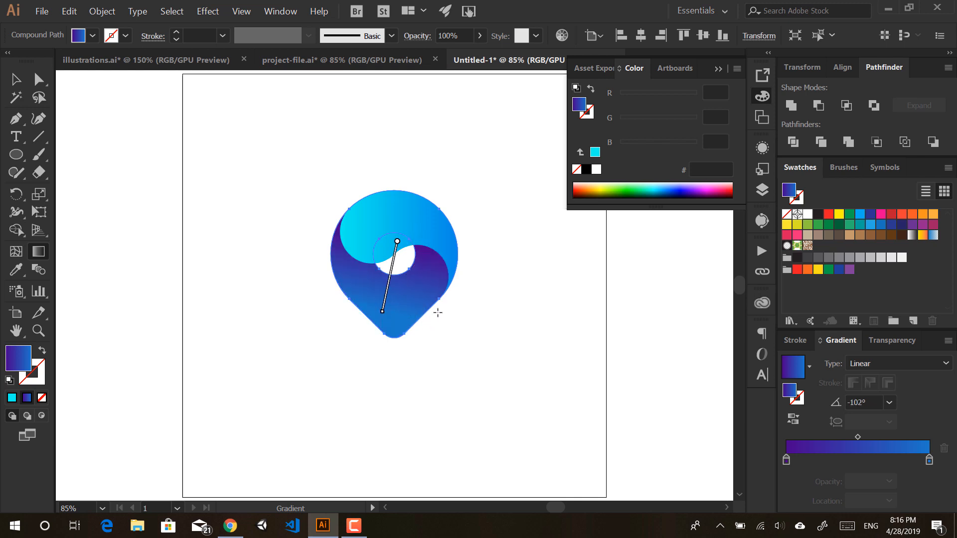
{"action": "left_click", "coordinate": [378, 216], "text": "ctrl"}
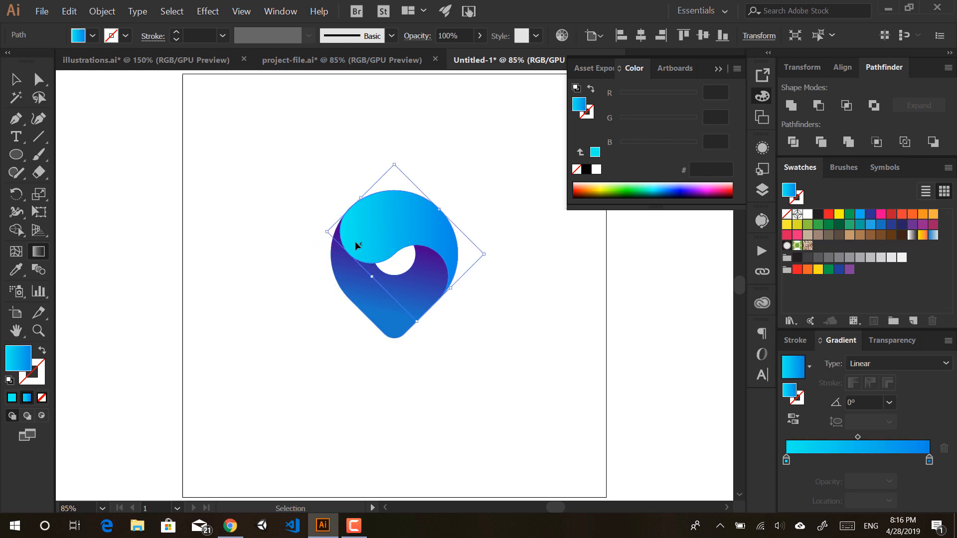
Step: Redraw the swirl's gradient from its upper left toward lower right at about -51.6°
{"action": "left_click", "coordinate": [418, 405], "text": "ctrl"}
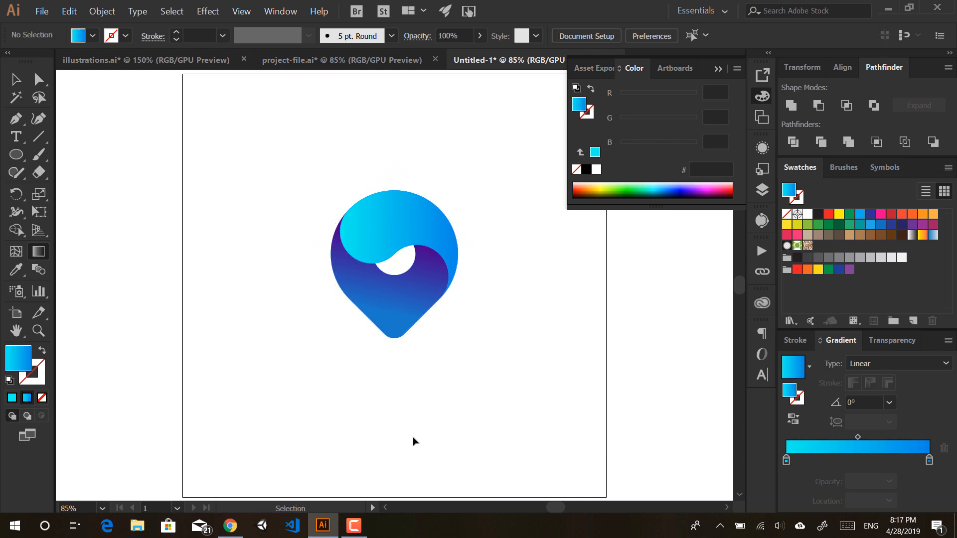
{"action": "left_click", "coordinate": [387, 225], "text": "ctrl"}
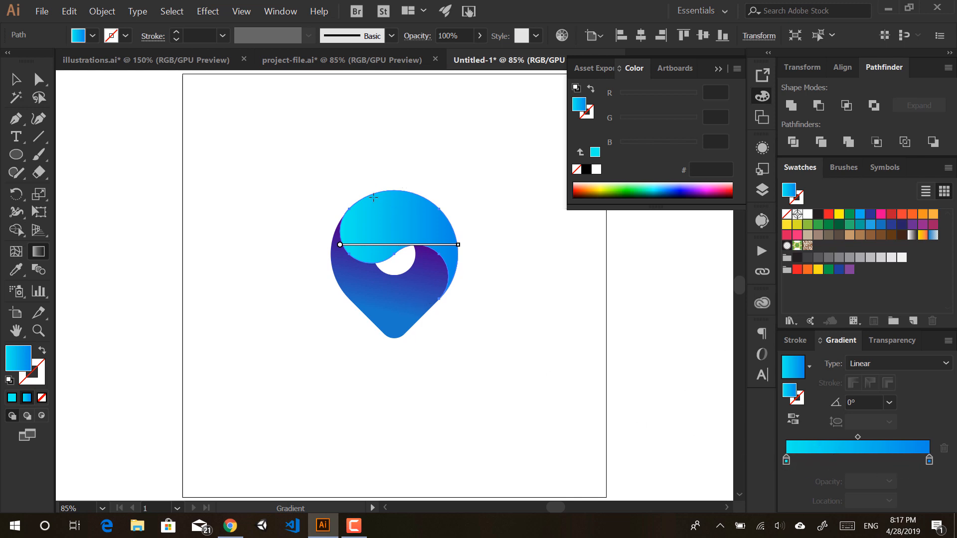
{"action": "mouse_move", "coordinate": [368, 203]}
{"action": "left_mouse_down"}
{"action": "mouse_move", "coordinate": [451, 273]}
{"action": "mouse_move", "coordinate": [441, 283]}
{"action": "left_mouse_up"}
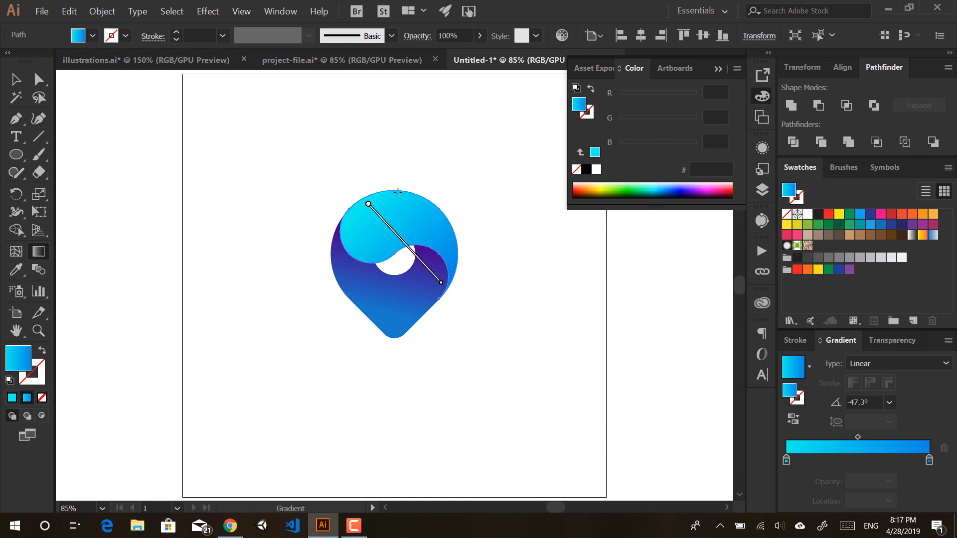
{"action": "mouse_move", "coordinate": [369, 204]}
{"action": "left_mouse_down"}
{"action": "mouse_move", "coordinate": [407, 242]}
{"action": "mouse_move", "coordinate": [378, 196]}
{"action": "mouse_move", "coordinate": [365, 200]}
{"action": "mouse_move", "coordinate": [374, 192]}
{"action": "mouse_move", "coordinate": [438, 267]}
{"action": "mouse_move", "coordinate": [429, 264]}
{"action": "left_mouse_up"}
{"action": "left_click", "coordinate": [409, 164], "text": "ctrl"}
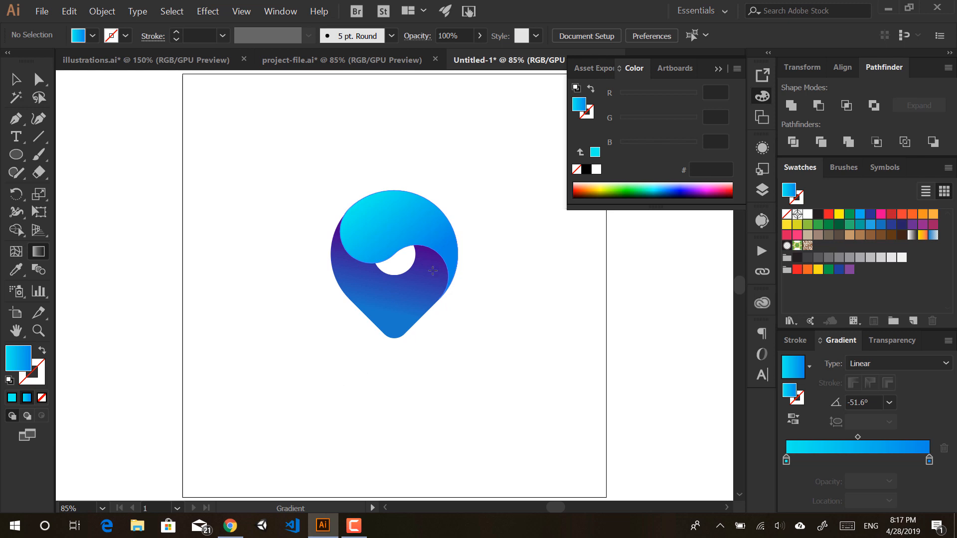
{"action": "key", "text": "a"}
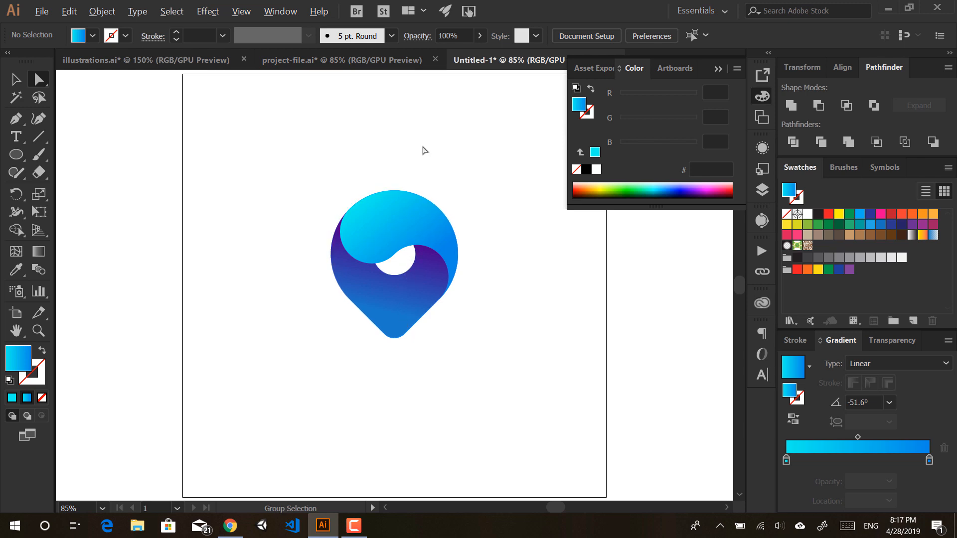
Step: Select the centre hole's points and scale them up to about 124.5 pt across
{"action": "key", "text": "alt"}
{"action": "left_click", "coordinate": [404, 277]}
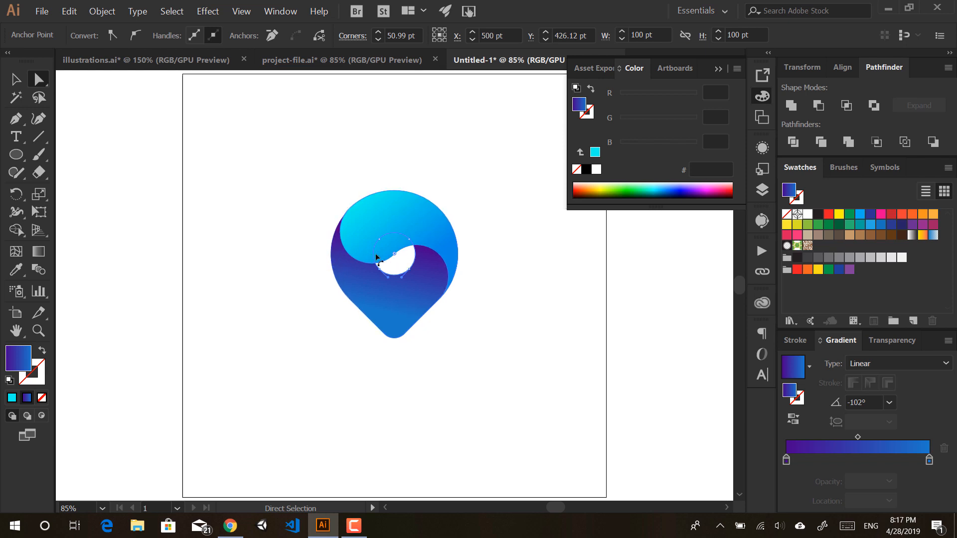
{"action": "left_click", "coordinate": [402, 271]}
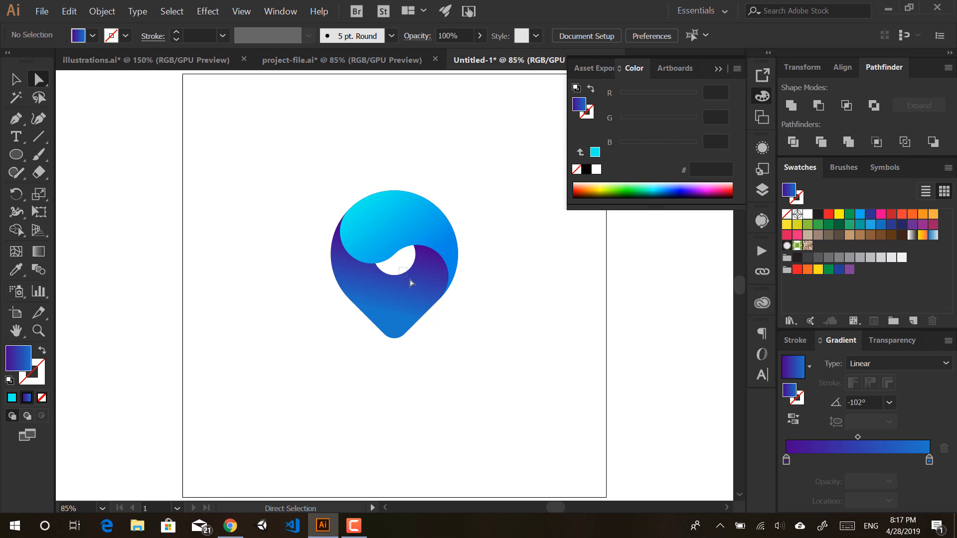
{"action": "left_click", "coordinate": [415, 272]}
{"action": "left_click", "coordinate": [399, 272]}
{"action": "left_click_drag", "start_coordinate": [398, 264], "coordinate": [424, 286]}
{"action": "left_click", "coordinate": [397, 262]}
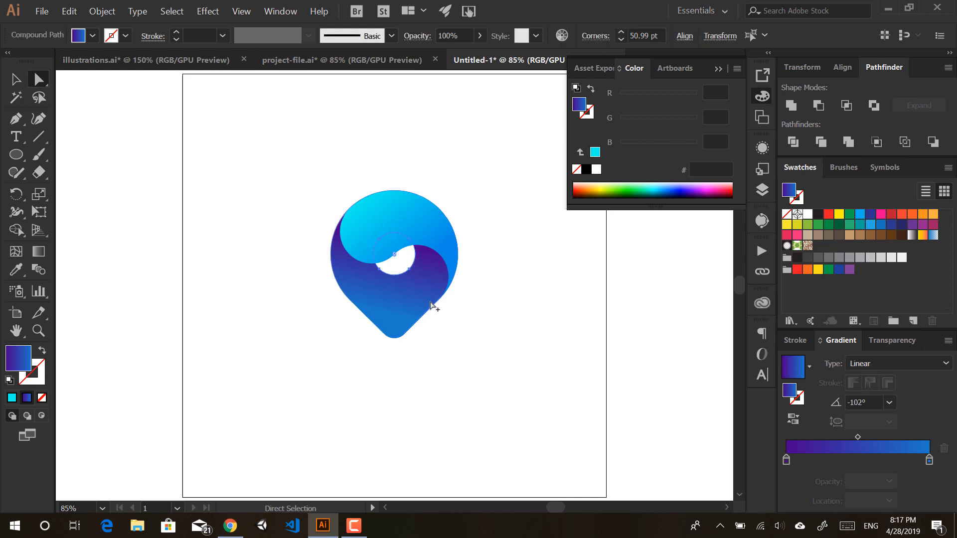
{"action": "key", "text": "v"}
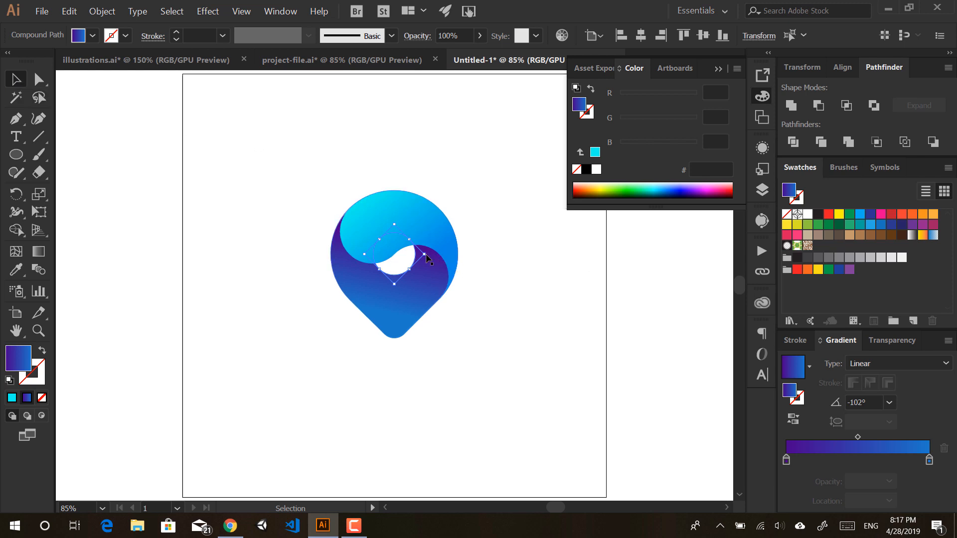
{"action": "left_click_drag", "start_coordinate": [424, 254], "coordinate": [456, 248]}
{"action": "left_click", "coordinate": [485, 229]}
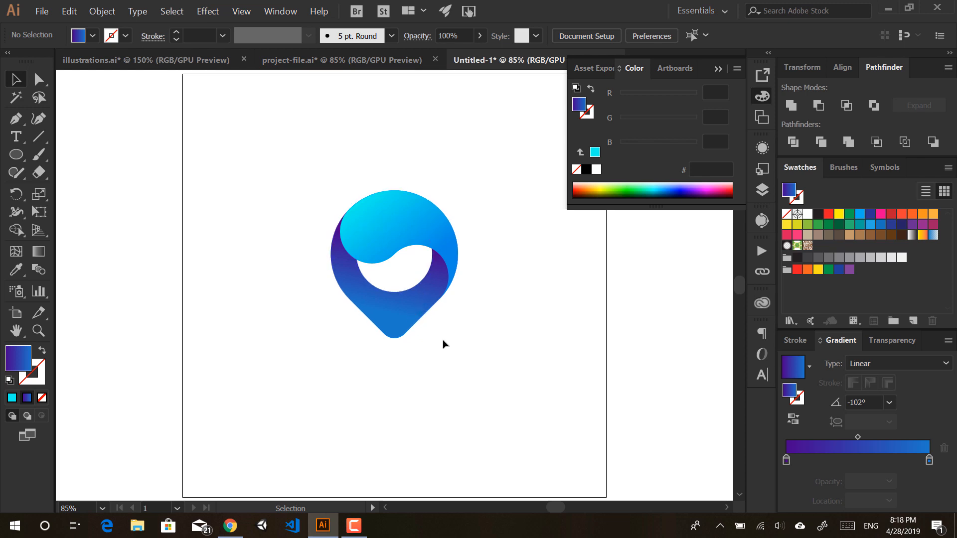
{"action": "scroll", "coordinate": [442, 375], "scroll_direction": "down", "scroll_amount": 1}
{"action": "left_click_drag", "start_coordinate": [440, 389], "coordinate": [379, 404]}
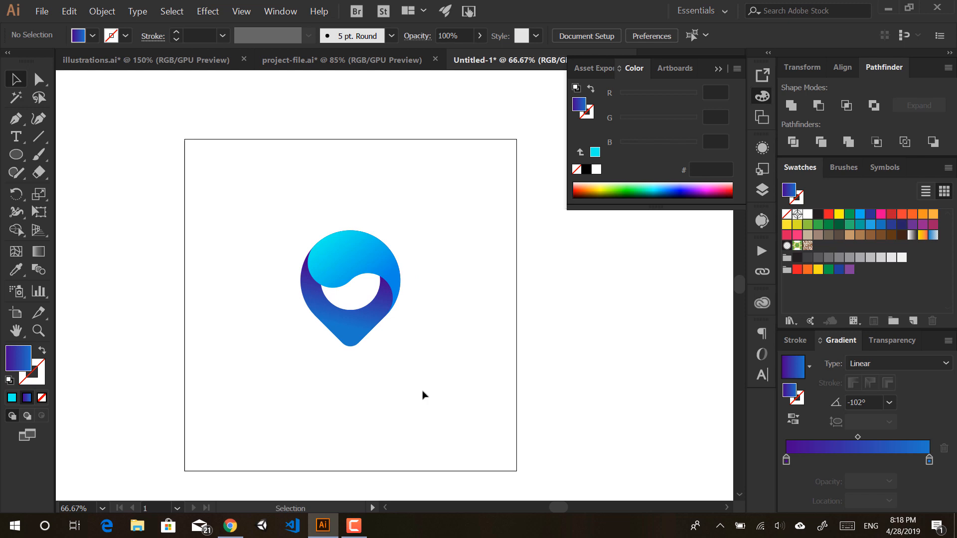
{"action": "key", "text": "m"}
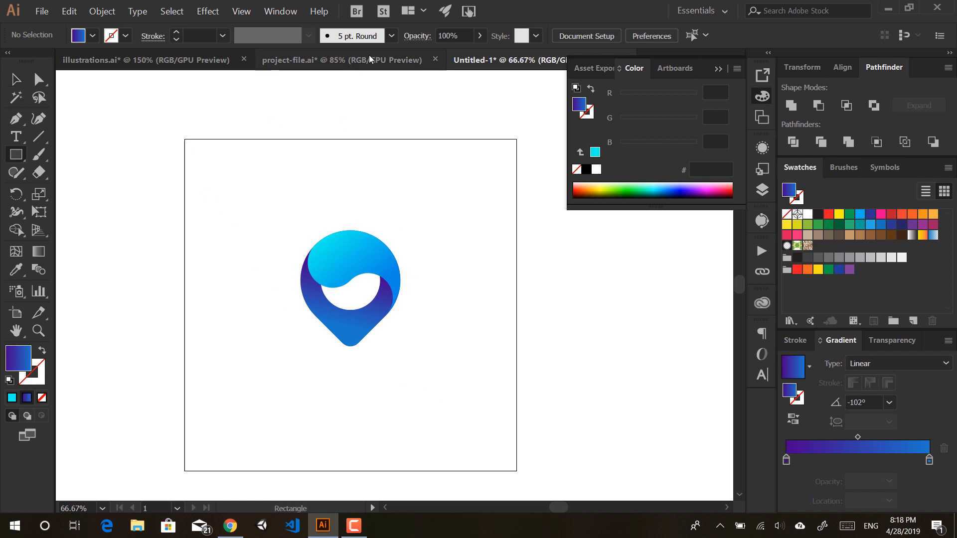
{"action": "left_click", "coordinate": [342, 60]}
{"action": "key", "text": "v"}
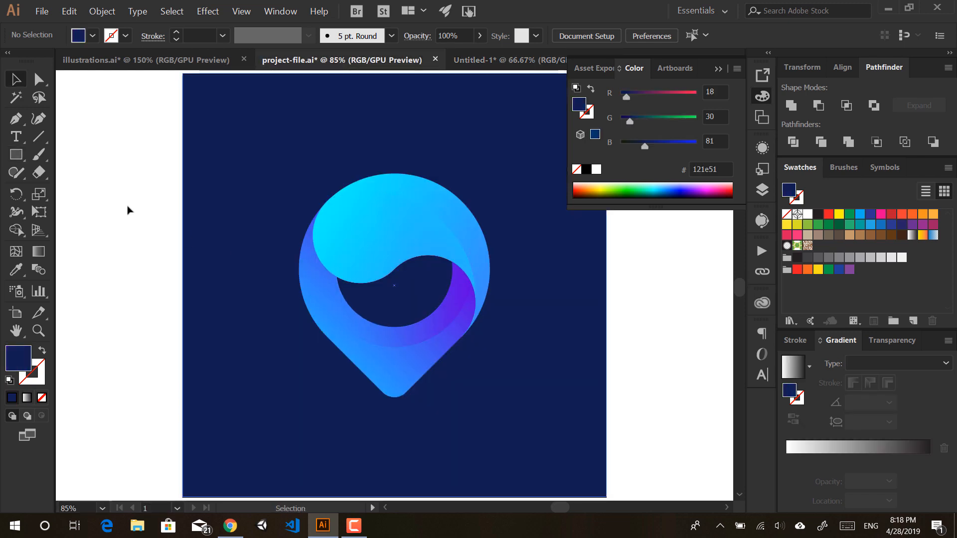
{"action": "left_click_drag", "start_coordinate": [112, 181], "coordinate": [261, 268]}
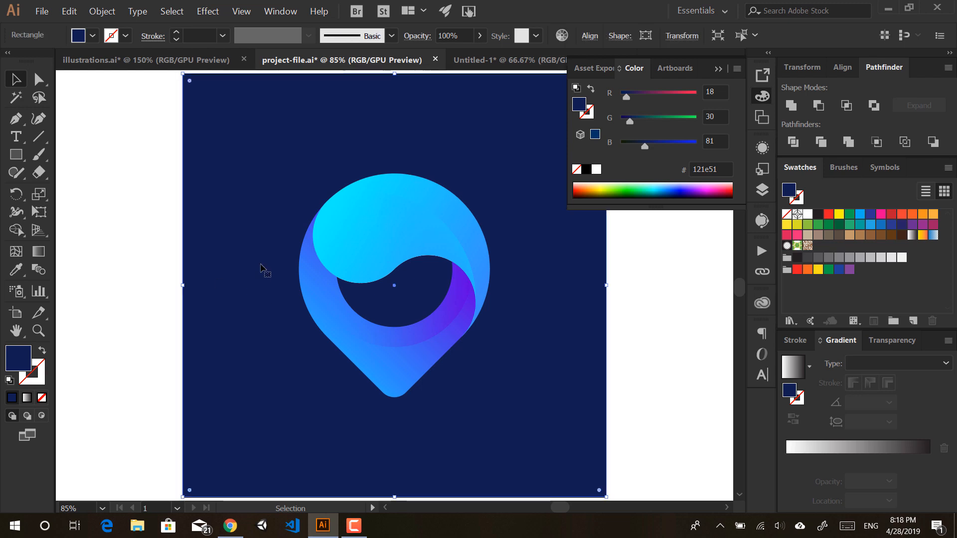
{"action": "left_click", "coordinate": [482, 60]}
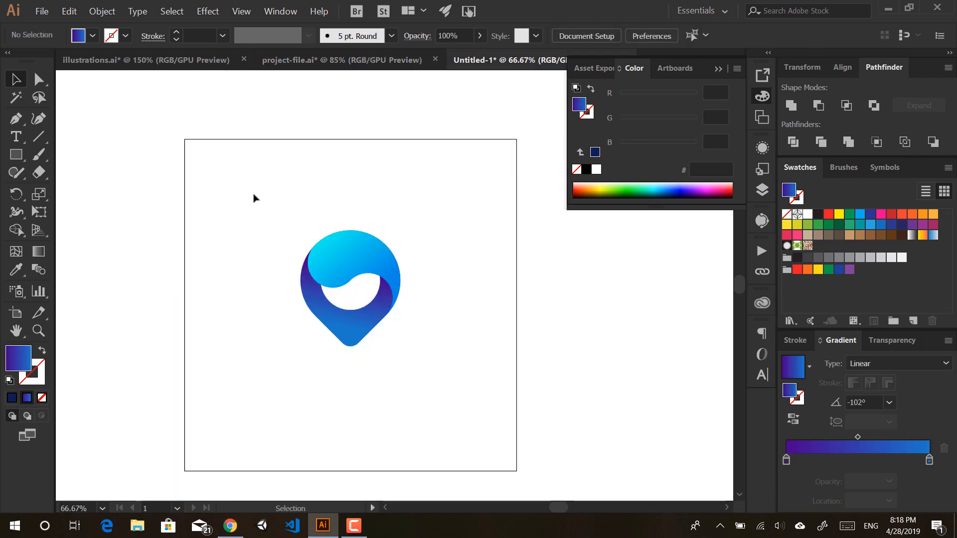
{"action": "key", "text": "m"}
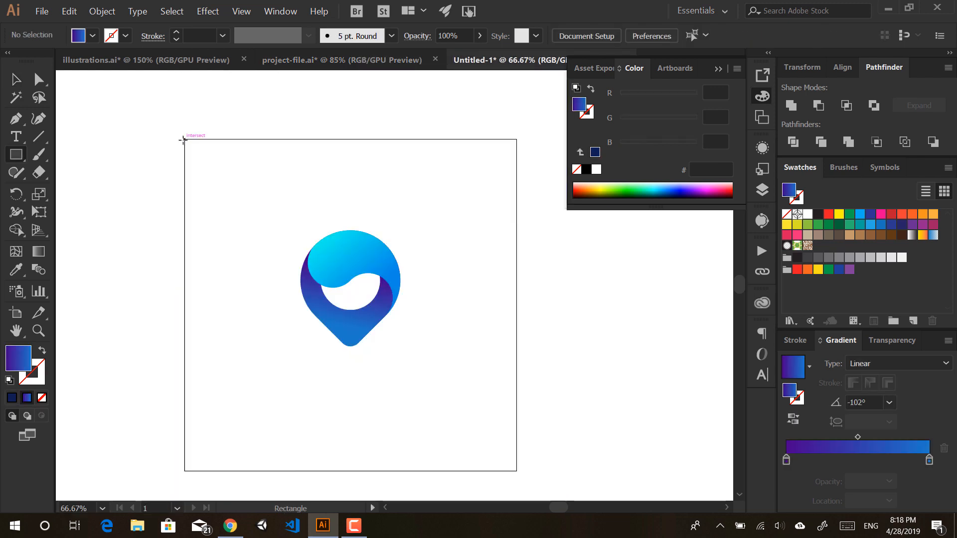
Step: Draw an artboard-sized rectangle behind the logo and fill it with navy #172349
{"action": "left_click_drag", "start_coordinate": [183, 139], "coordinate": [516, 470]}
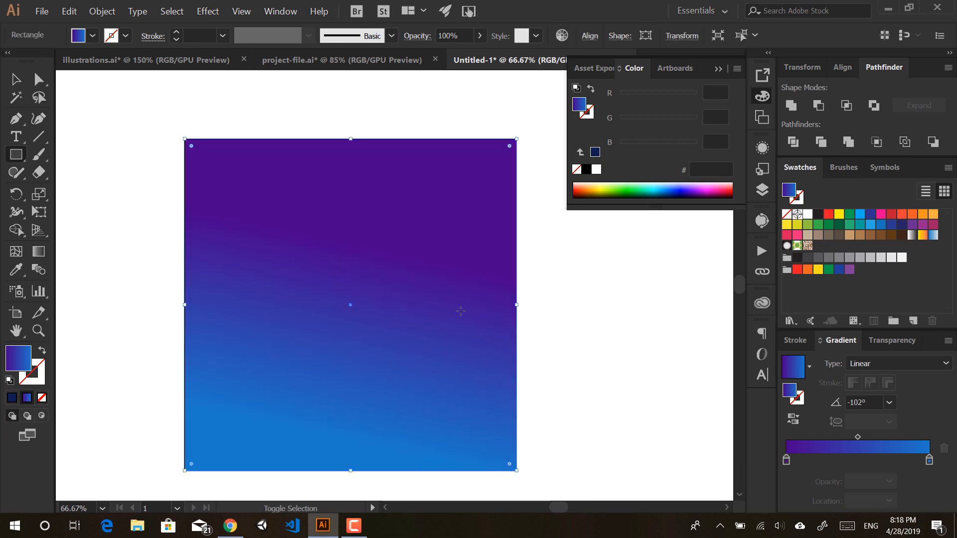
{"action": "key", "text": "ctrl+shift+bracketleft"}
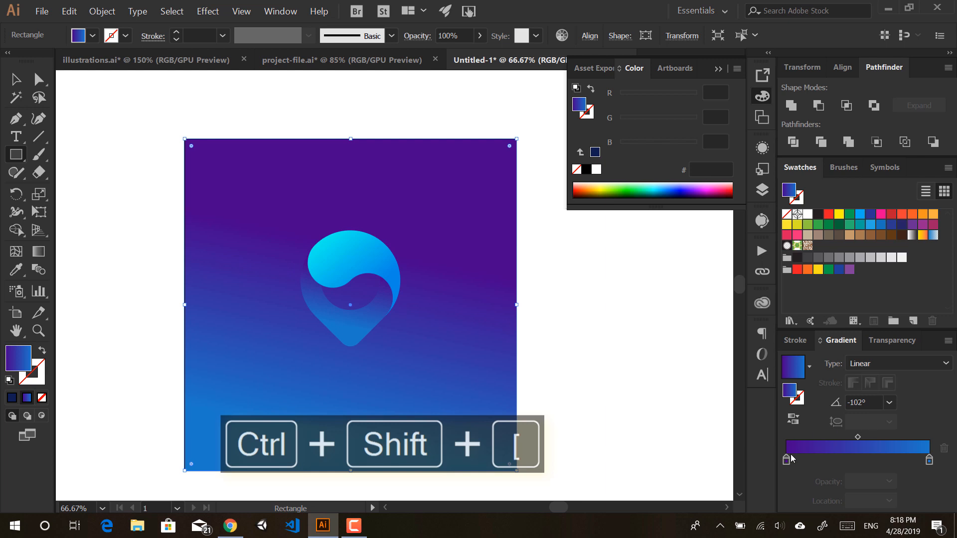
{"action": "left_click", "coordinate": [12, 397]}
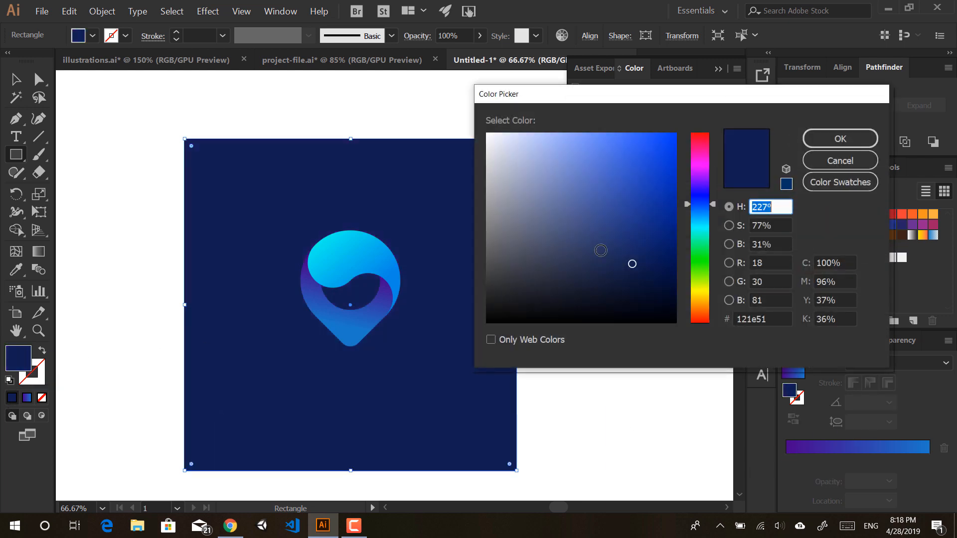
{"action": "left_click_drag", "start_coordinate": [654, 271], "coordinate": [616, 268]}
{"action": "left_click", "coordinate": [839, 142]}
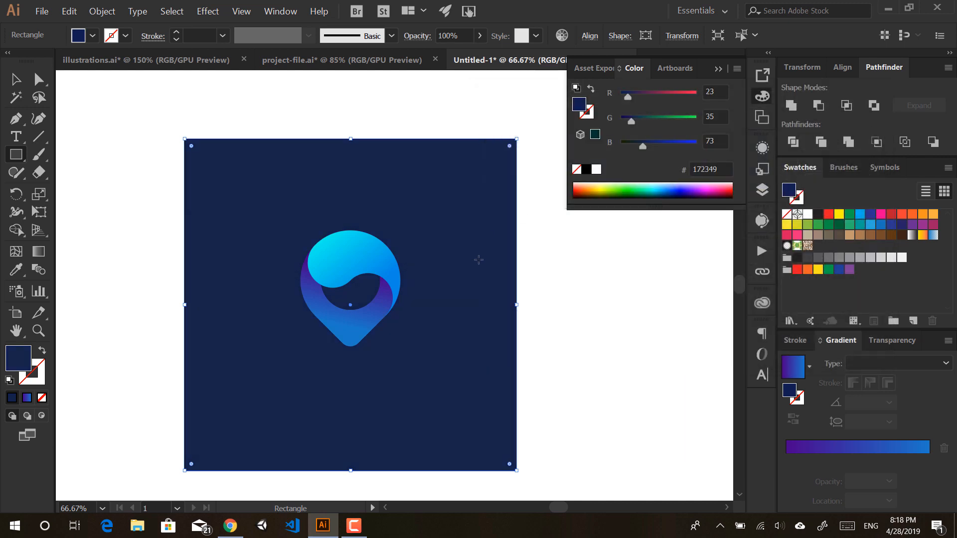
Step: Select the background rectangle, lock it then undo the lock, and expand Layer 1 in Layers
{"action": "key", "text": "v"}
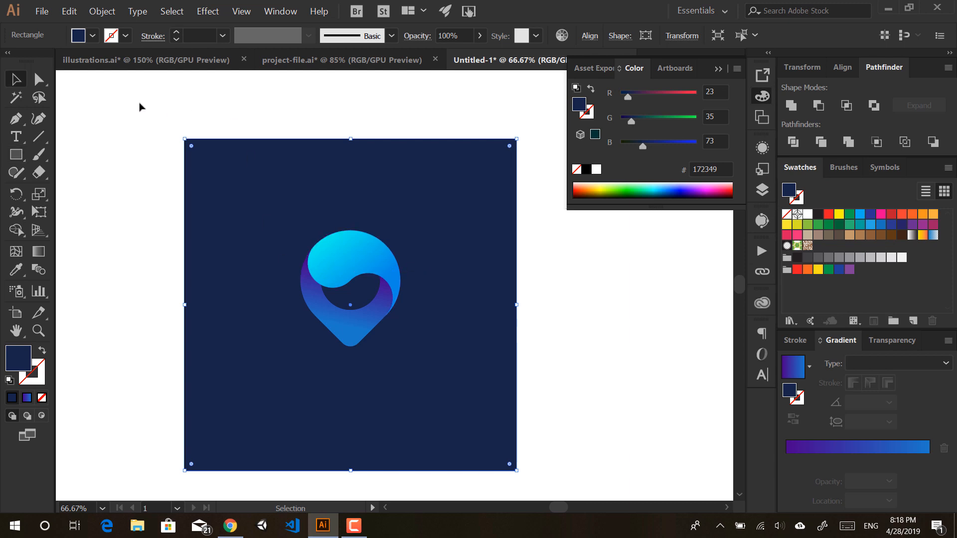
{"action": "left_click_drag", "start_coordinate": [134, 101], "coordinate": [250, 227]}
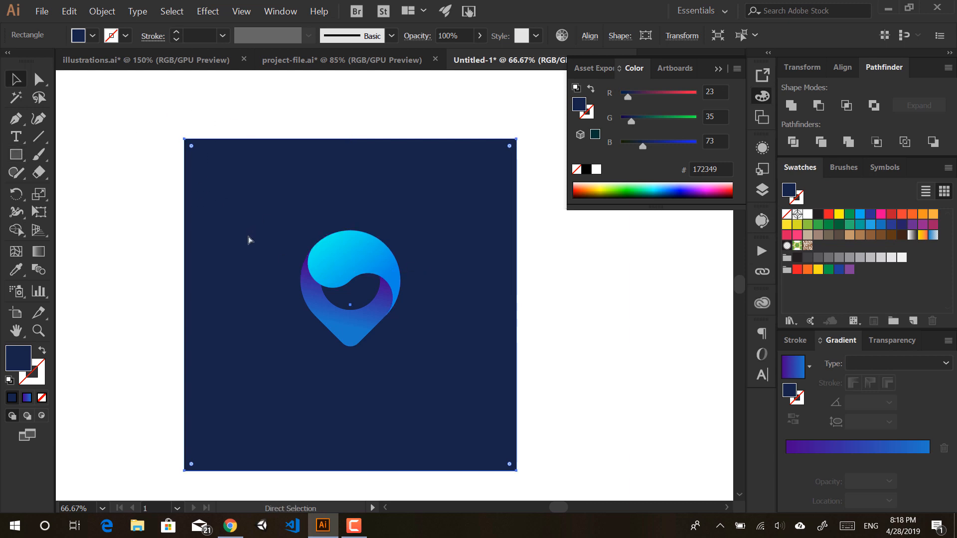
{"action": "key", "text": "ctrl+2"}
{"action": "key", "text": "ctrl+z"}
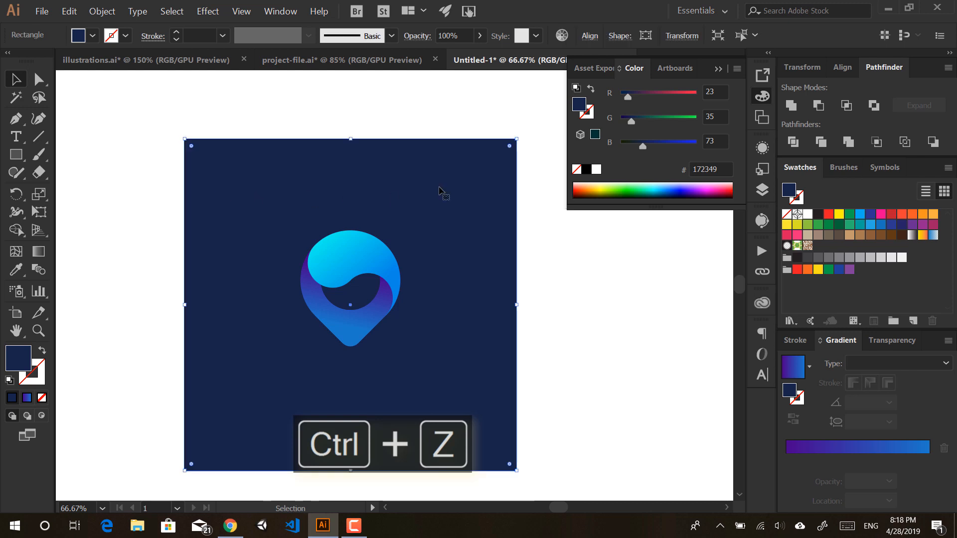
{"action": "left_click", "coordinate": [761, 189]}
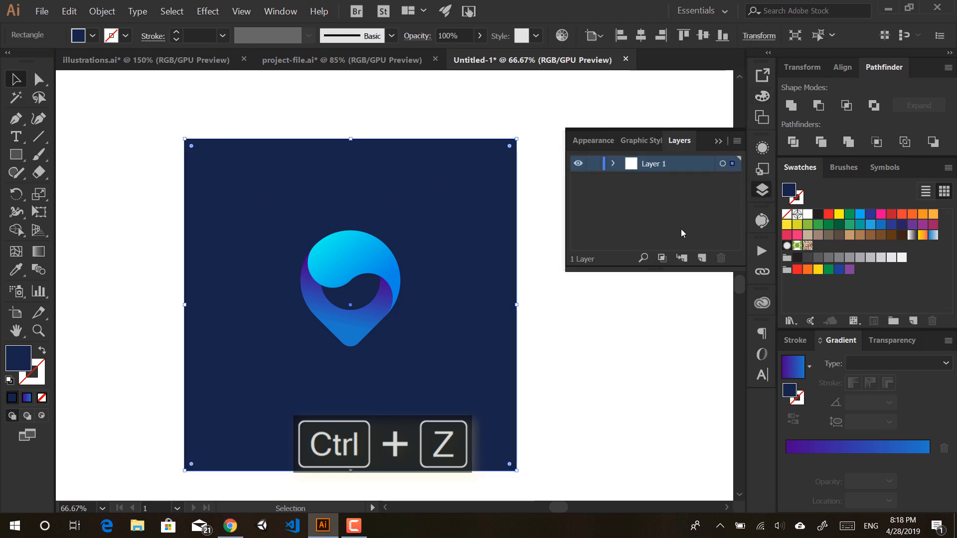
{"action": "left_click", "coordinate": [612, 169]}
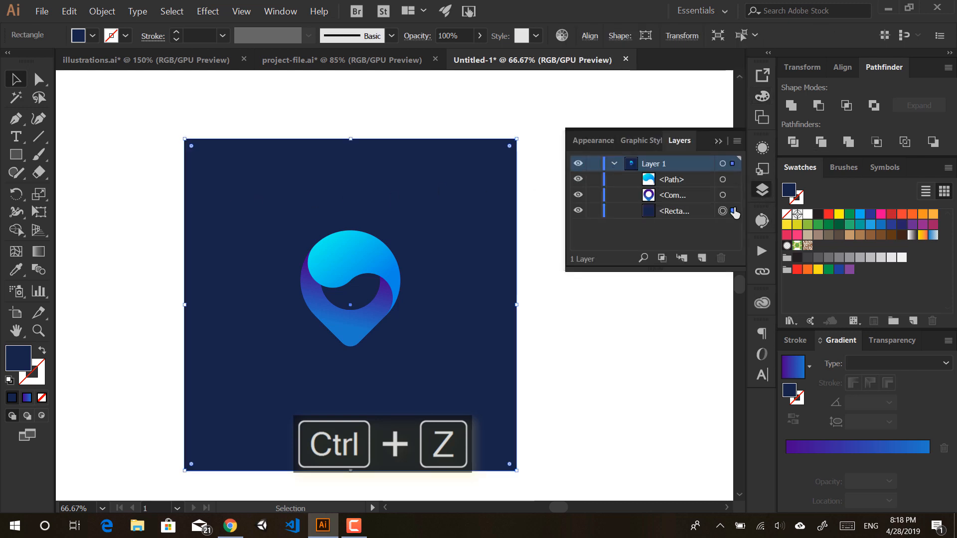
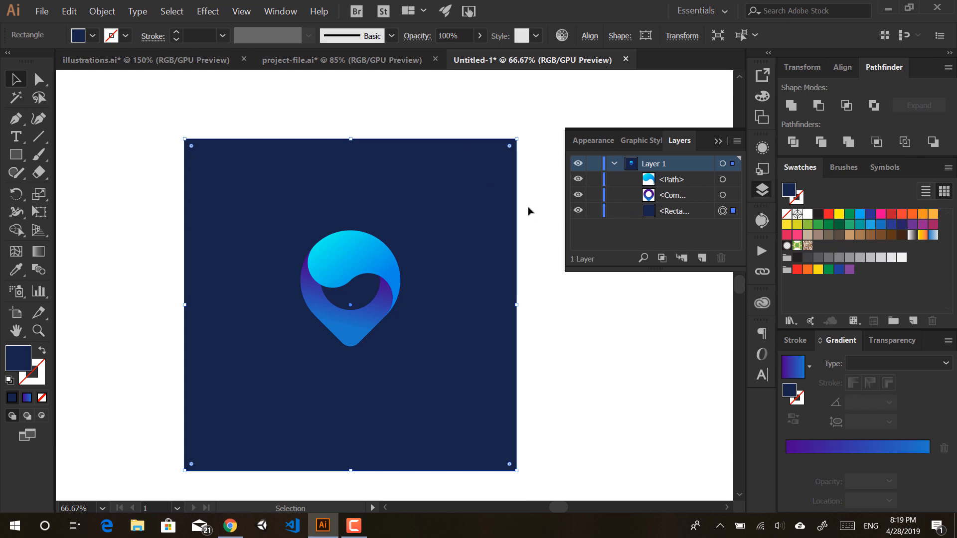
Step: Select the navy background rectangle and fit the whole artboard in the window
{"action": "left_click", "coordinate": [718, 142]}
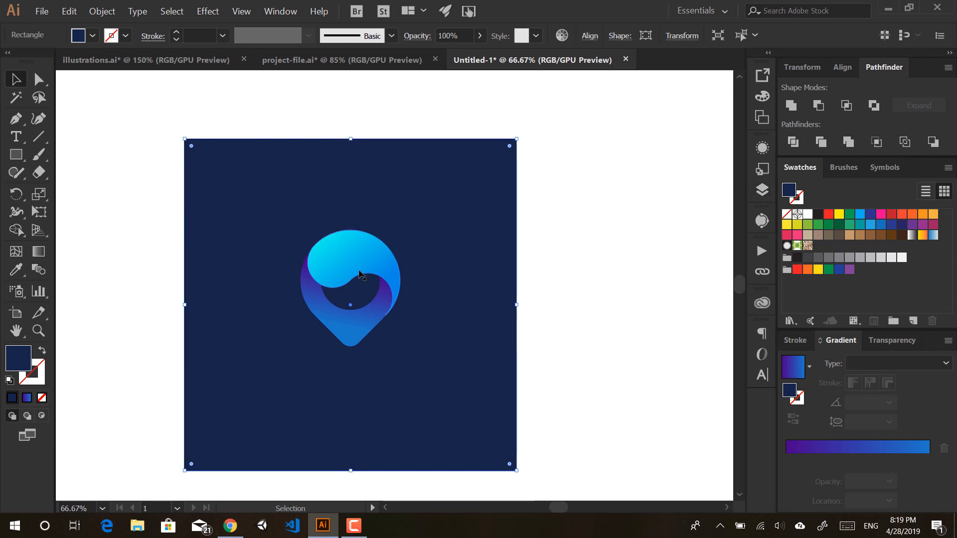
{"action": "left_click", "coordinate": [361, 275]}
{"action": "left_click", "coordinate": [337, 319]}
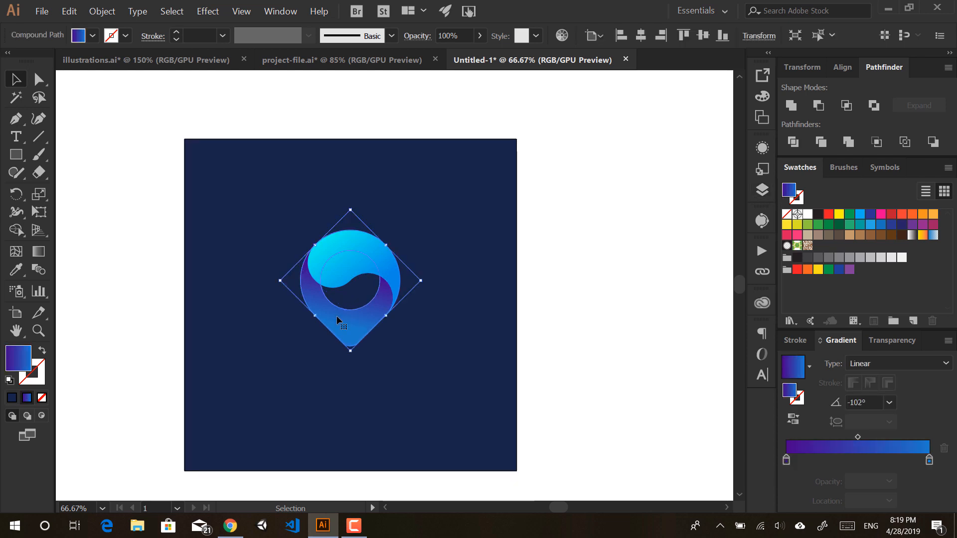
{"action": "left_click", "coordinate": [646, 236]}
{"action": "left_click", "coordinate": [444, 224]}
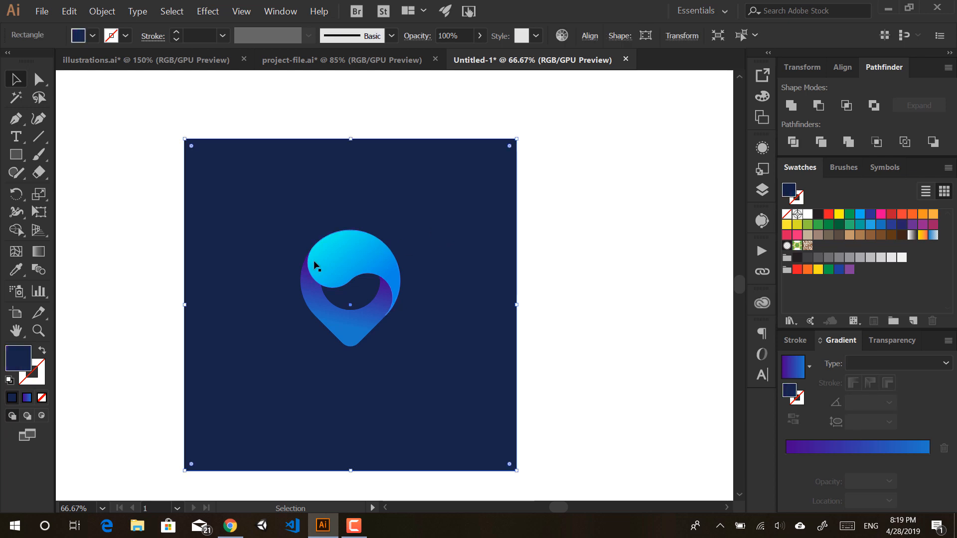
{"action": "key", "text": "ctrl+0"}
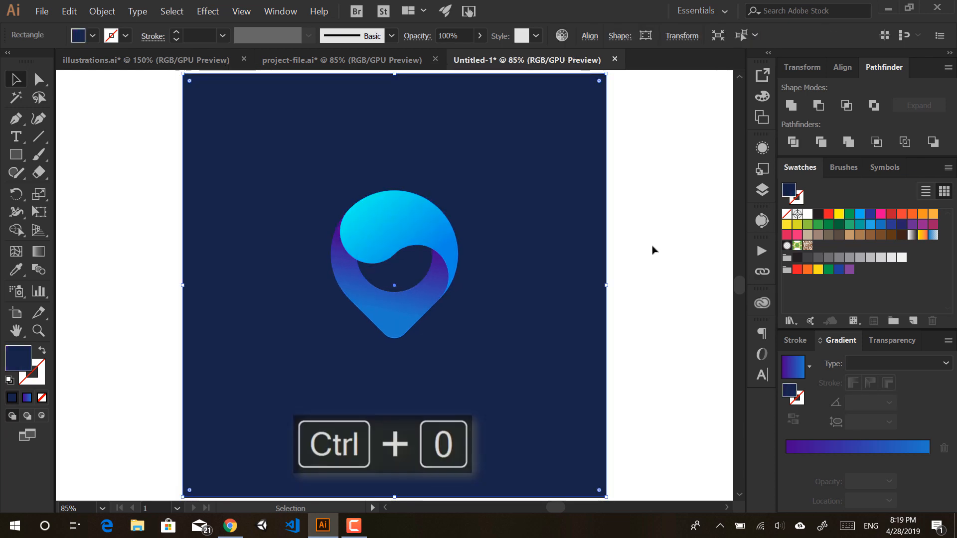
{"action": "key", "text": "ctrl"}
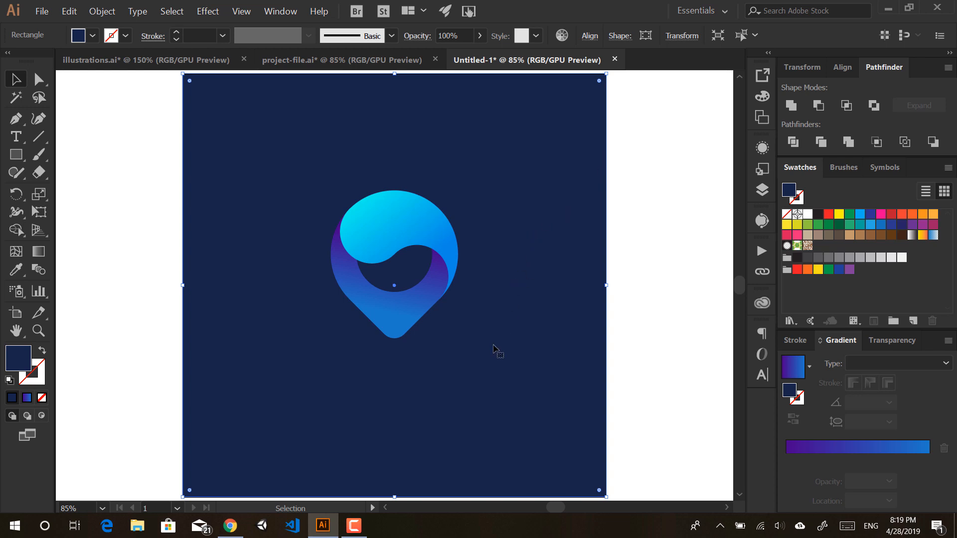
Step: Lock the background rectangle with Ctrl+2 and confirm the lock in the Layers panel
{"action": "key", "text": "ctrl+2"}
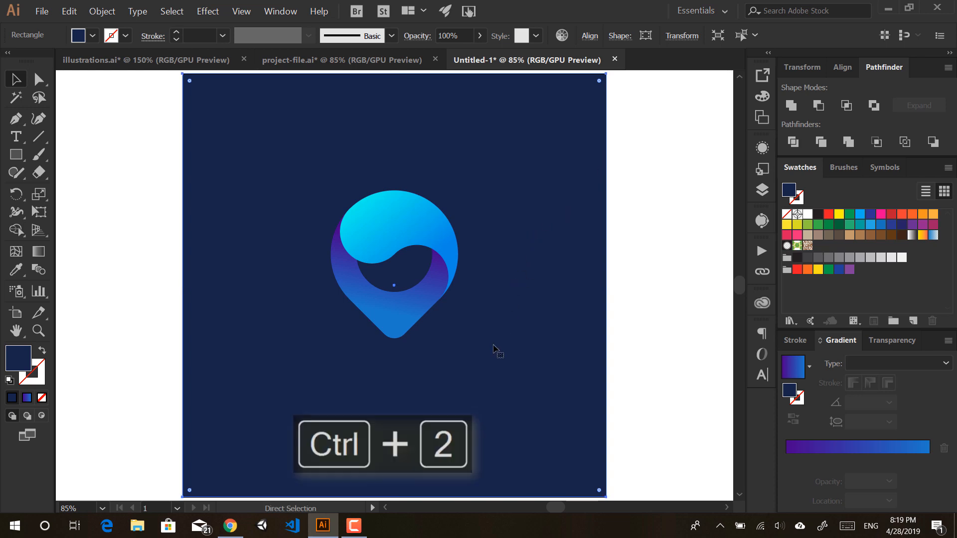
{"action": "key", "text": "F7"}
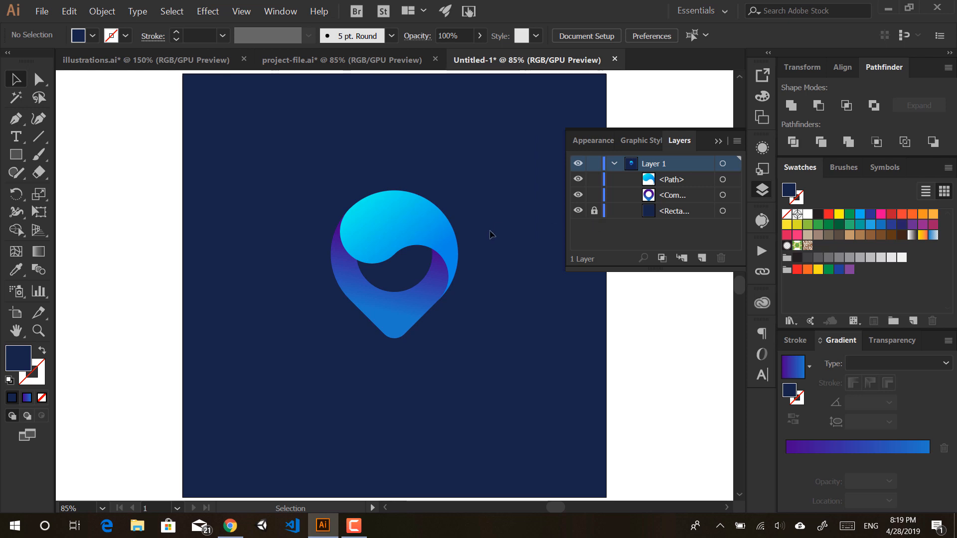
{"action": "left_click", "coordinate": [718, 142]}
Step: Check that only the logo shapes are selectable, then zoom and recentre on the logo
{"action": "left_click_drag", "start_coordinate": [490, 136], "coordinate": [270, 400]}
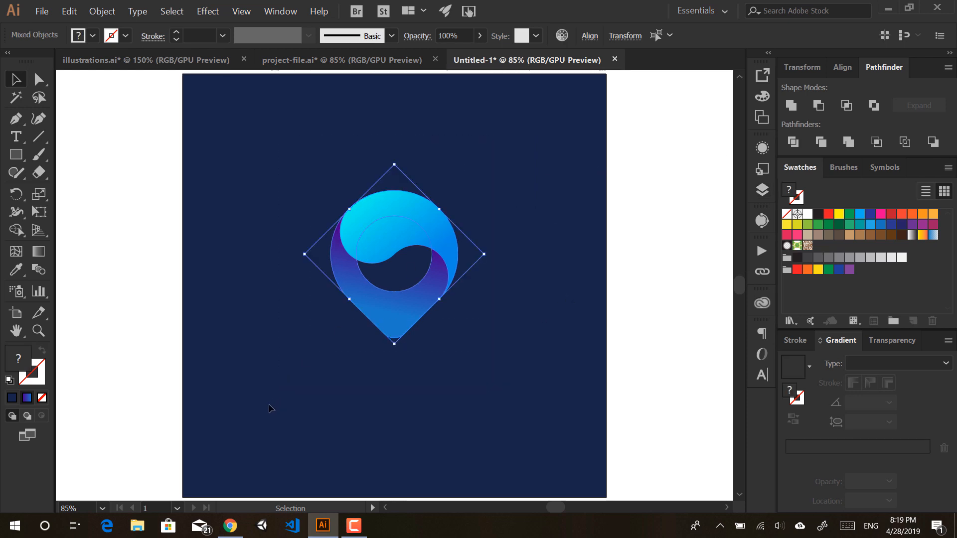
{"action": "left_click", "coordinate": [269, 404]}
{"action": "scroll", "coordinate": [410, 263], "scroll_direction": "up", "scroll_amount": 3}
{"action": "left_click_drag", "start_coordinate": [399, 302], "coordinate": [397, 355]}
{"action": "left_click_drag", "start_coordinate": [473, 294], "coordinate": [470, 238]}
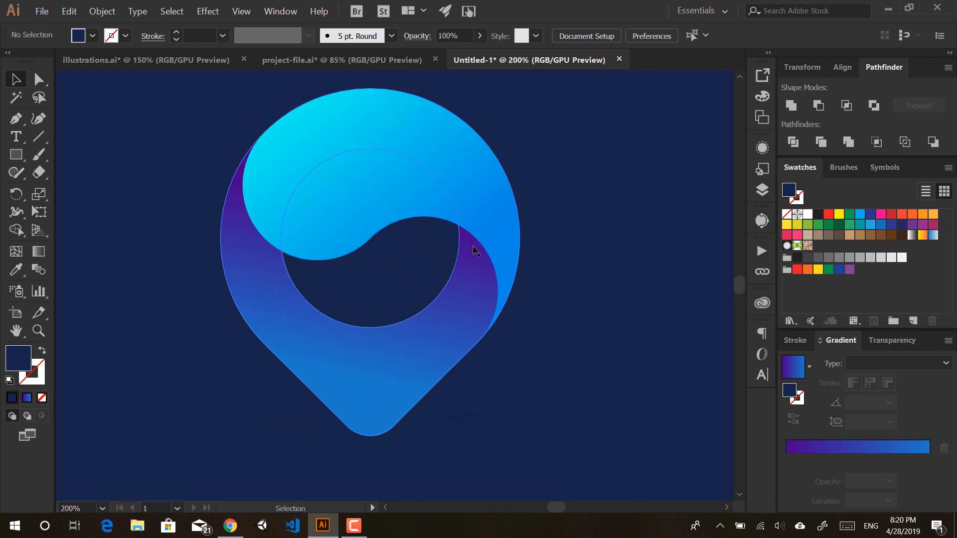
{"action": "scroll", "coordinate": [471, 244], "scroll_direction": "down", "scroll_amount": 1}
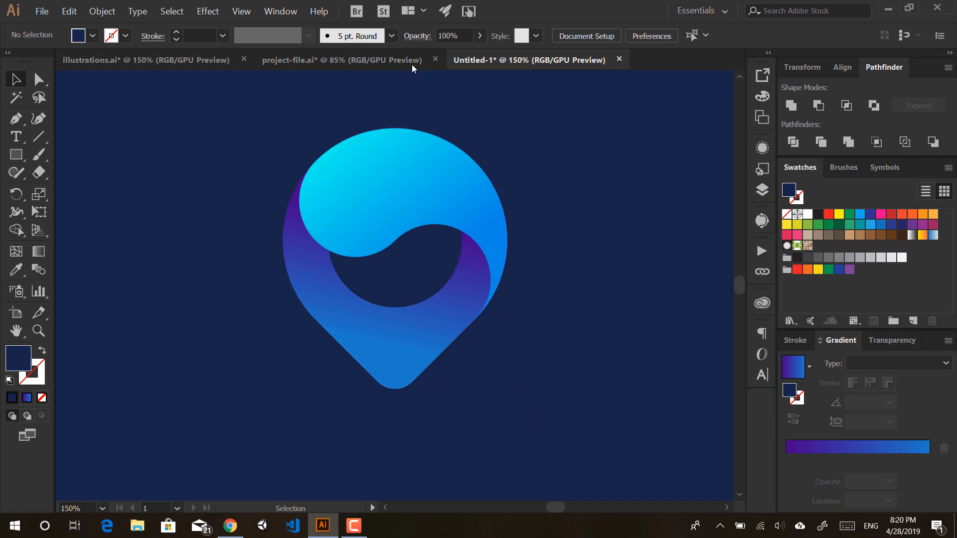
{"action": "left_click", "coordinate": [394, 60]}
{"action": "left_click", "coordinate": [438, 220]}
{"action": "scroll", "coordinate": [456, 356], "scroll_direction": "up", "scroll_amount": 1}
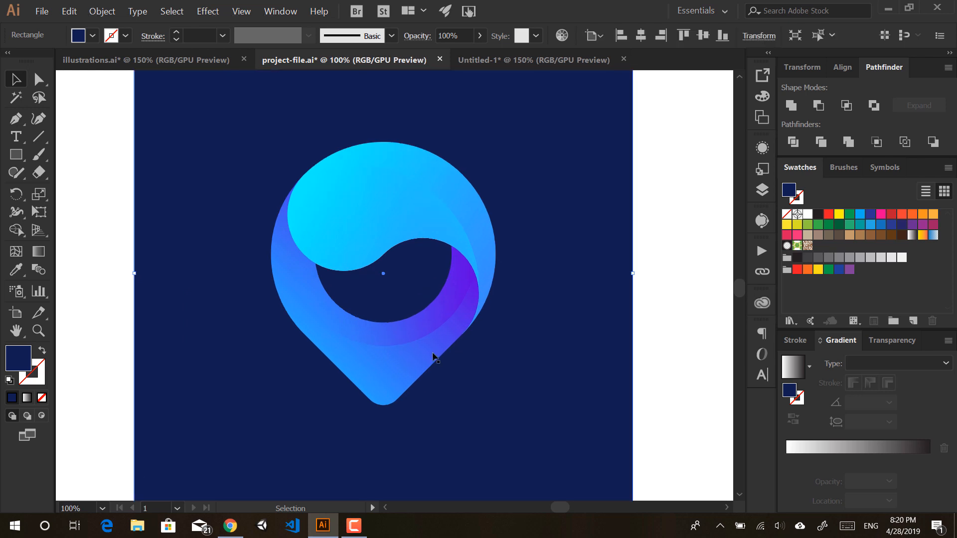
{"action": "scroll", "coordinate": [376, 339], "scroll_direction": "up", "scroll_amount": 1}
{"action": "key", "text": "a"}
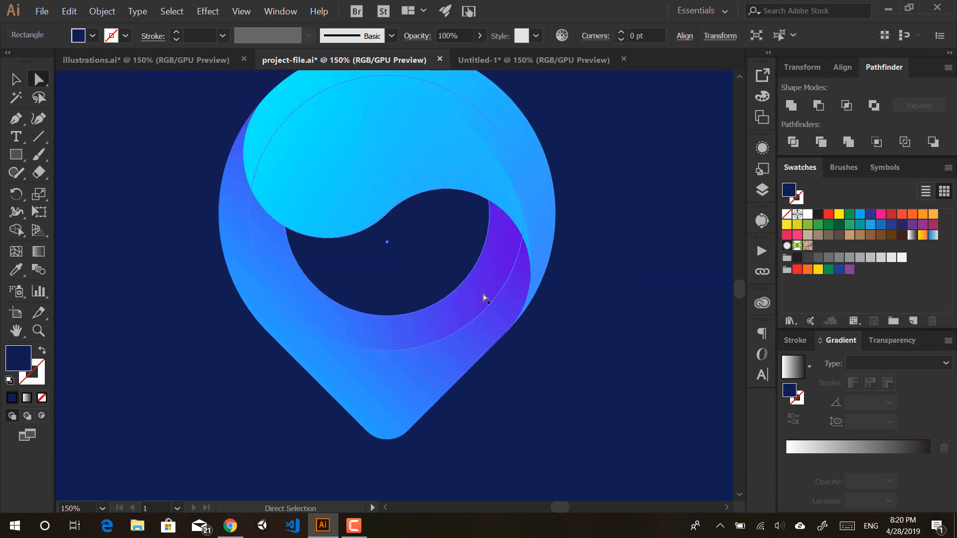
{"action": "left_click", "coordinate": [482, 297]}
{"action": "left_click", "coordinate": [659, 251]}
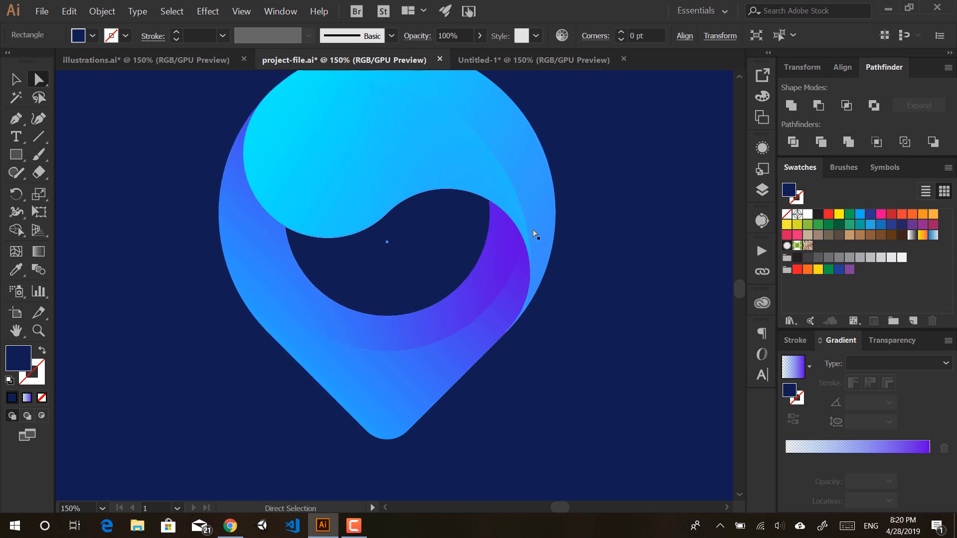
{"action": "left_click", "coordinate": [495, 65]}
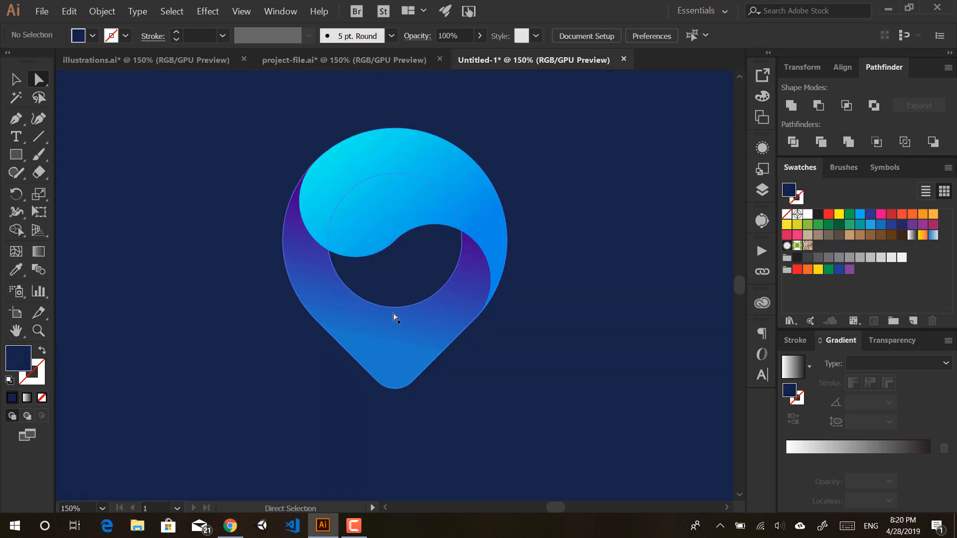
{"action": "left_click", "coordinate": [417, 60]}
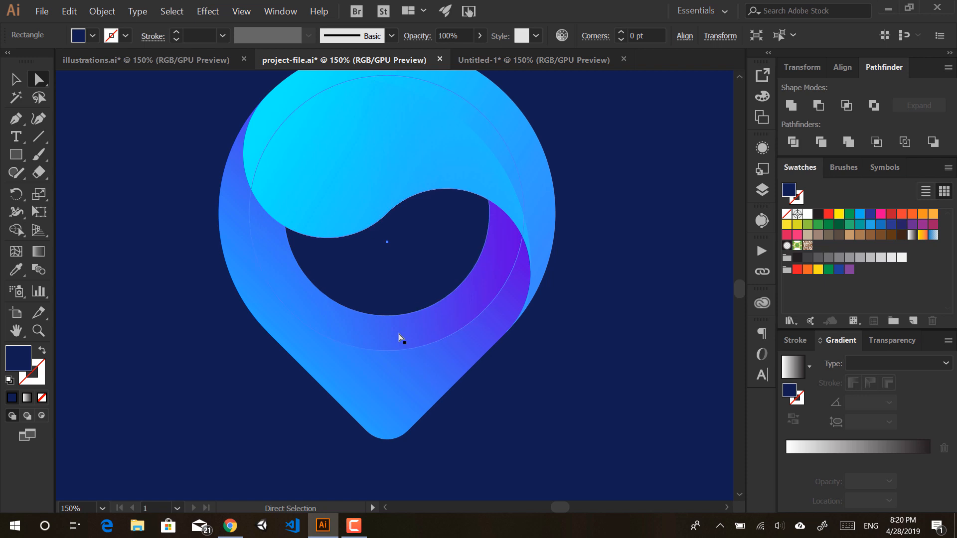
{"action": "left_click", "coordinate": [488, 63]}
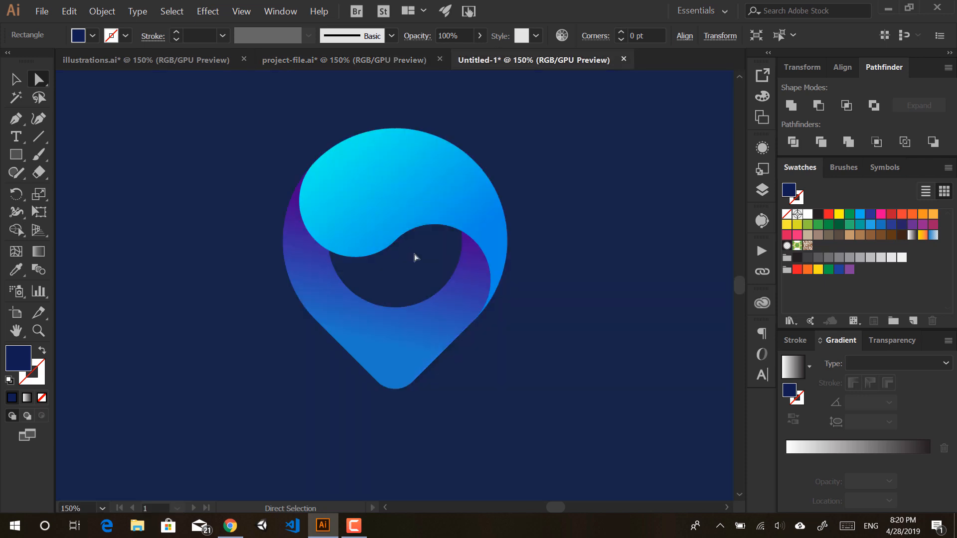
{"action": "left_click", "coordinate": [444, 168]}
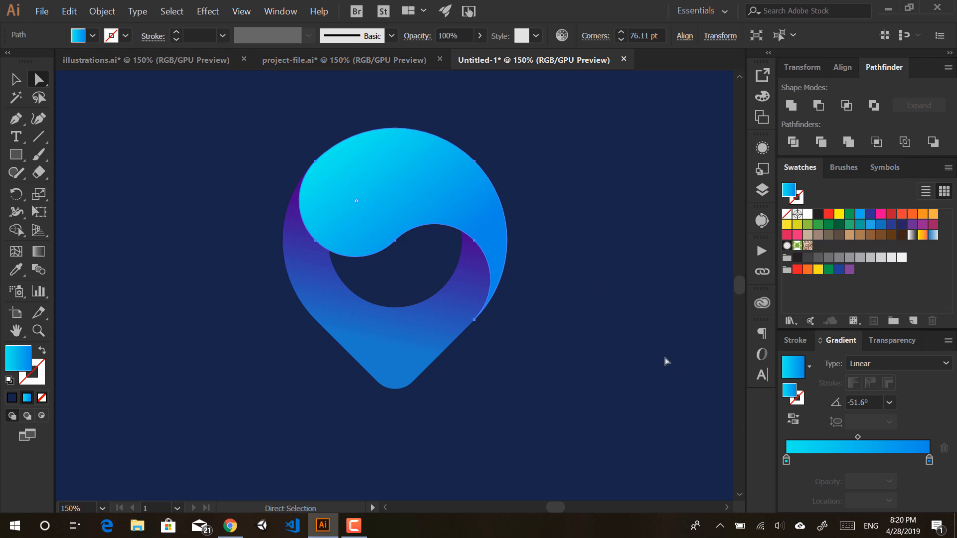
Step: Select the pin's ring body and shift the gradient's left stop to a bluer colour
{"action": "left_click_drag", "start_coordinate": [524, 124], "coordinate": [242, 429]}
{"action": "left_click", "coordinate": [251, 418]}
{"action": "left_click", "coordinate": [319, 301]}
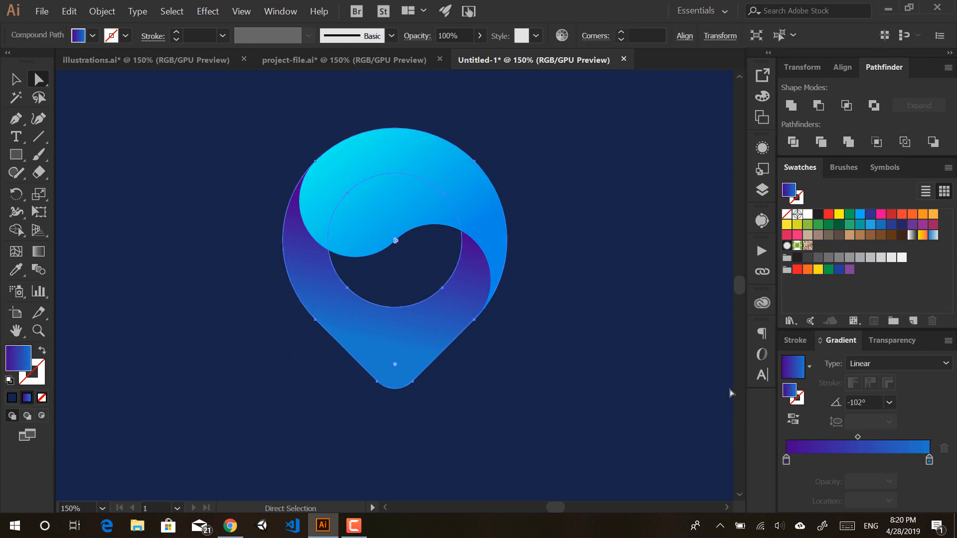
{"action": "double_click", "coordinate": [787, 459]}
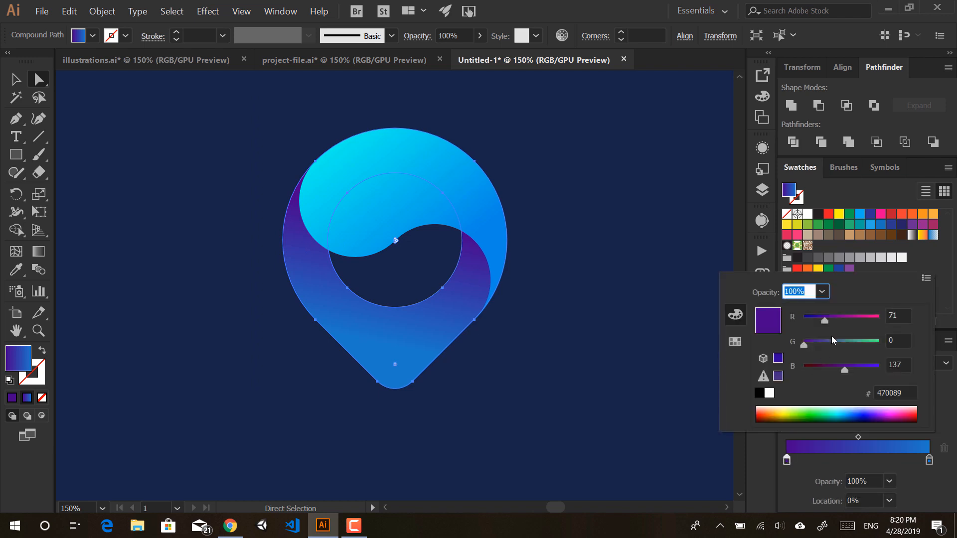
{"action": "left_click_drag", "start_coordinate": [824, 321], "coordinate": [820, 321]}
{"action": "left_click_drag", "start_coordinate": [845, 370], "coordinate": [862, 370]}
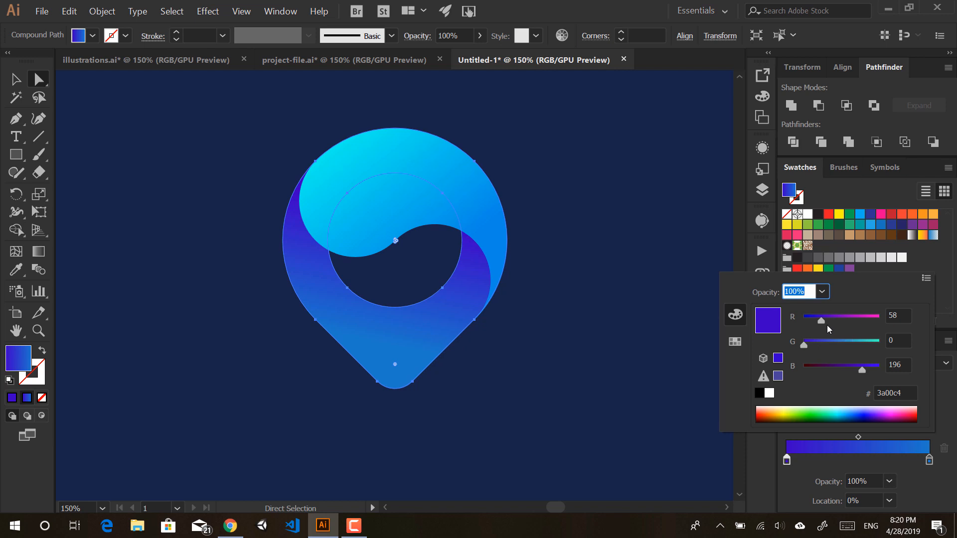
{"action": "left_click", "coordinate": [822, 341]}
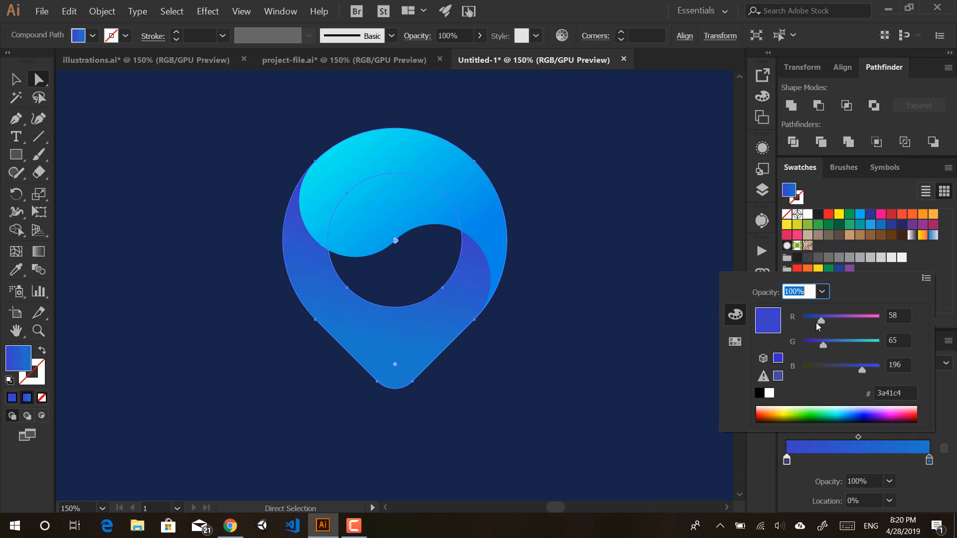
{"action": "left_click", "coordinate": [815, 317]}
{"action": "left_click", "coordinate": [788, 459]}
{"action": "double_click", "coordinate": [786, 458]}
{"action": "left_click", "coordinate": [929, 459]}
Step: Make the gradient's right stop a brighter blue, with red 55 and green 130
{"action": "double_click", "coordinate": [928, 460]}
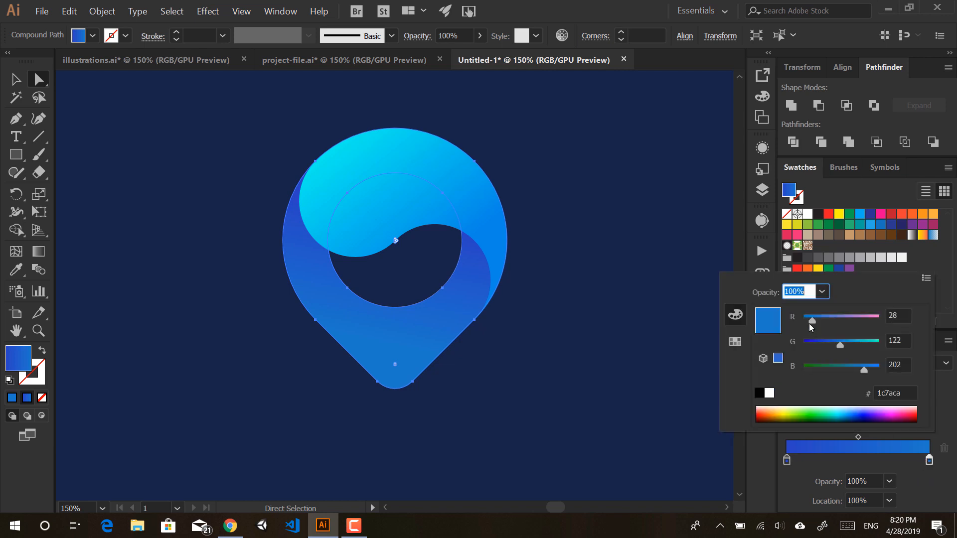
{"action": "left_click_drag", "start_coordinate": [838, 345], "coordinate": [847, 345]}
{"action": "left_click", "coordinate": [848, 343]}
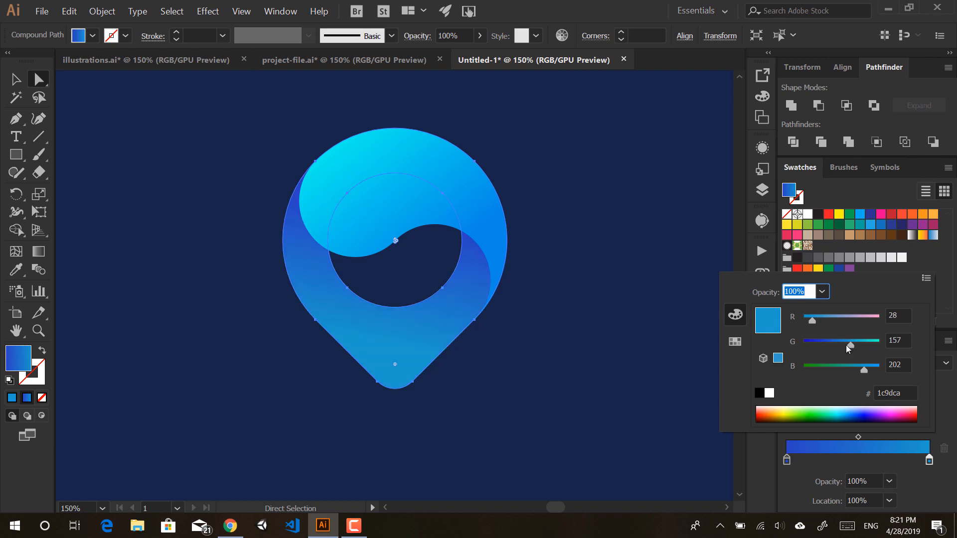
{"action": "left_click_drag", "start_coordinate": [848, 345], "coordinate": [875, 371]}
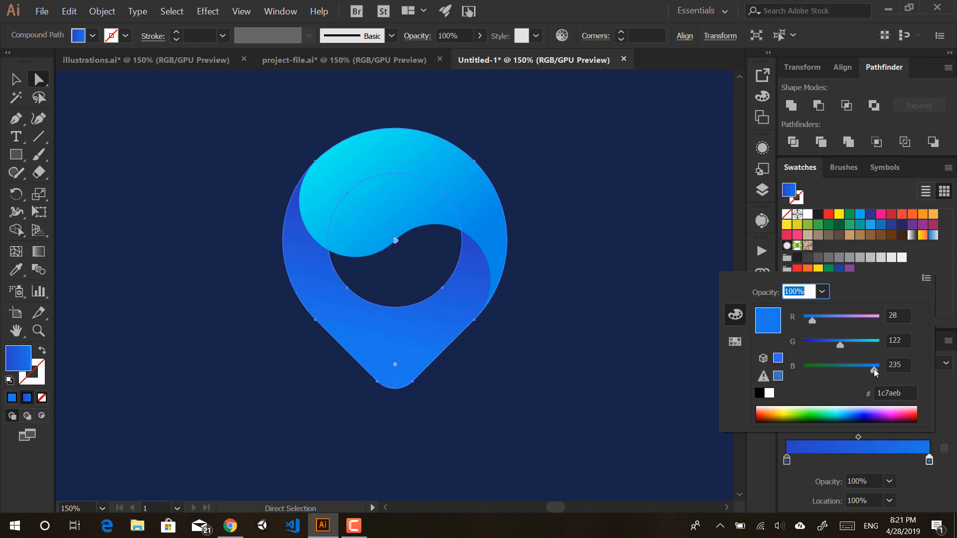
{"action": "left_click", "coordinate": [844, 345]}
{"action": "left_click_drag", "start_coordinate": [801, 325], "coordinate": [817, 325]}
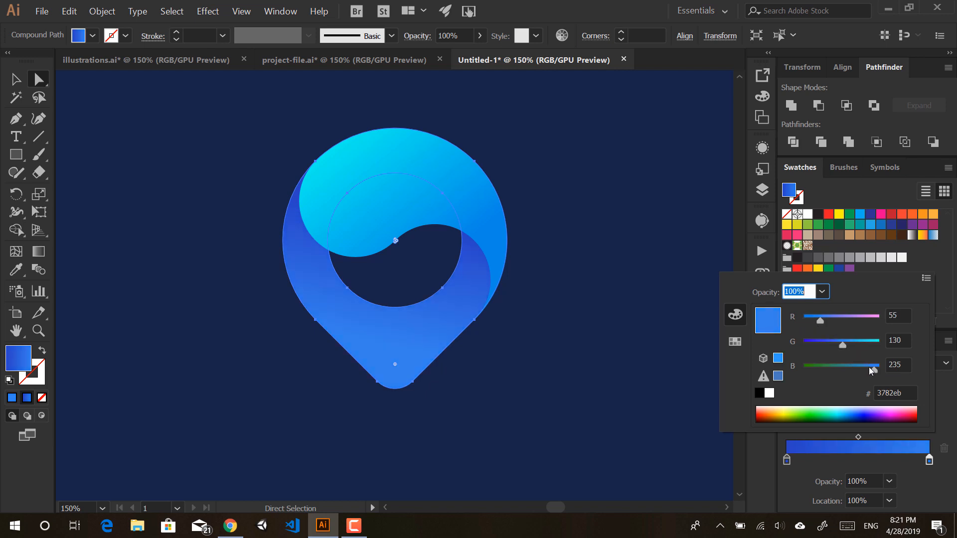
{"action": "left_click_drag", "start_coordinate": [881, 370], "coordinate": [884, 370]}
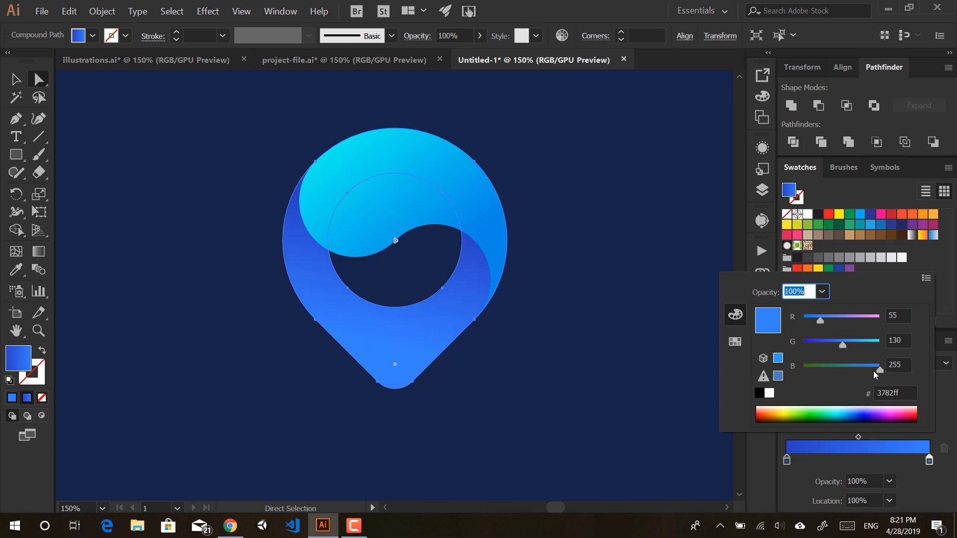
{"action": "left_click", "coordinate": [621, 347]}
{"action": "left_click", "coordinate": [610, 353]}
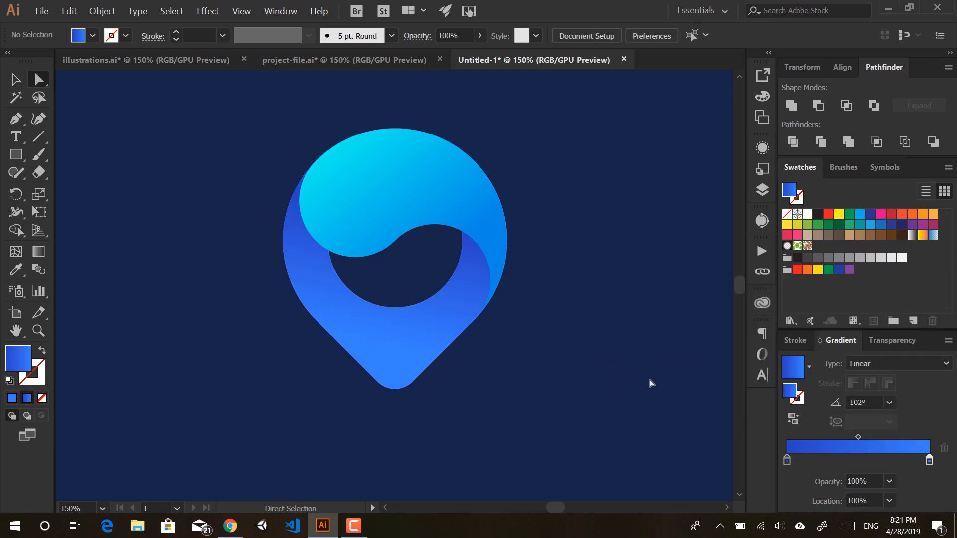
Step: Compare against project-file.ai, then raise the end stop's green to 162, giving #37a2ff
{"action": "left_click", "coordinate": [390, 55]}
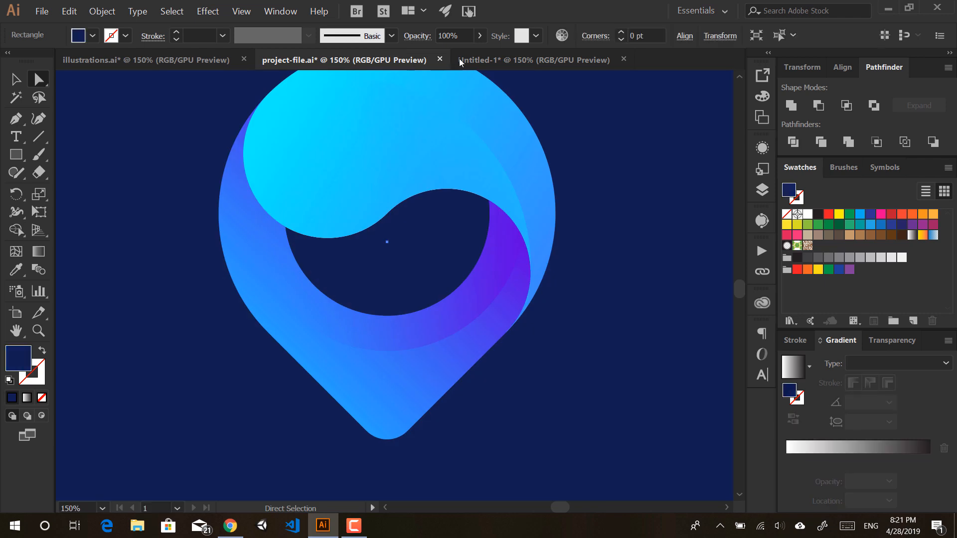
{"action": "left_click", "coordinate": [520, 55]}
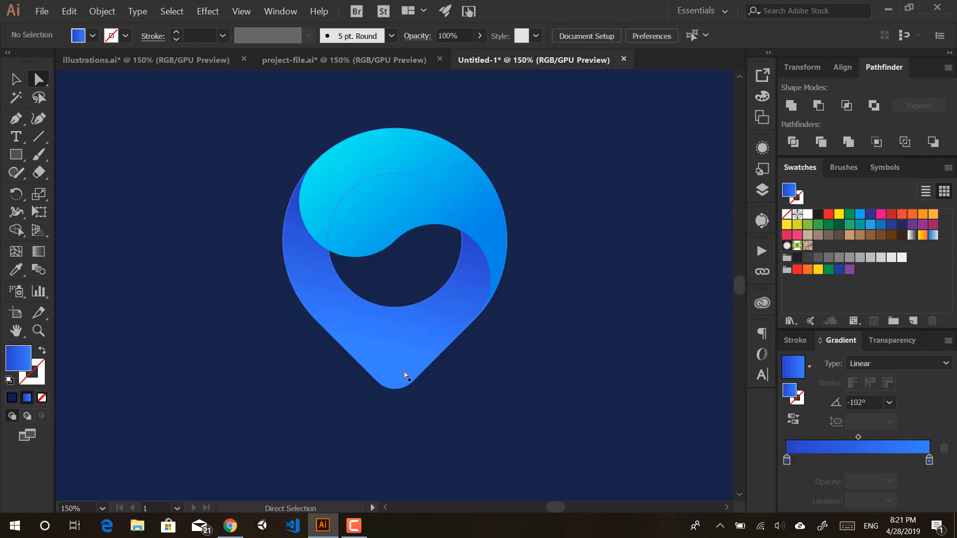
{"action": "left_click", "coordinate": [441, 305]}
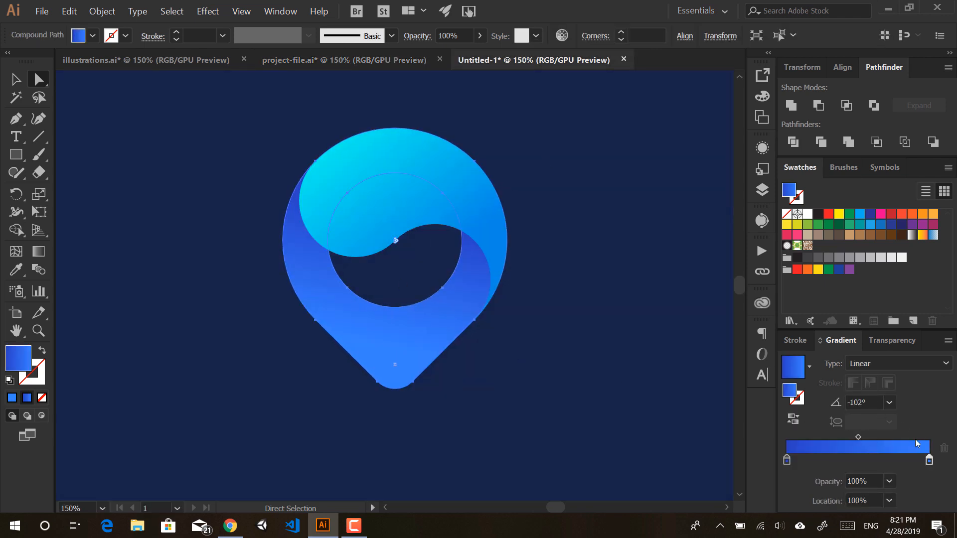
{"action": "left_click", "coordinate": [929, 460]}
{"action": "double_click", "coordinate": [929, 461]}
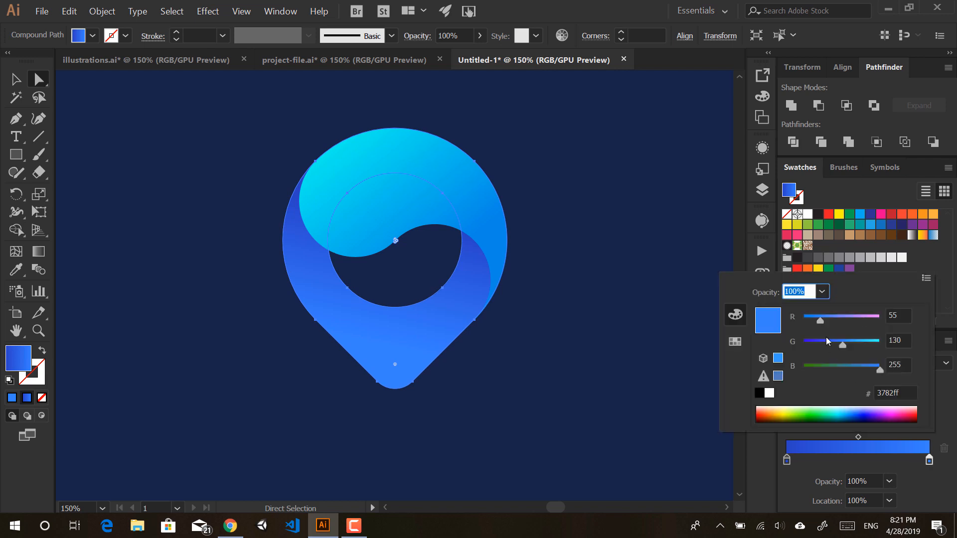
{"action": "left_click_drag", "start_coordinate": [844, 343], "coordinate": [854, 345]}
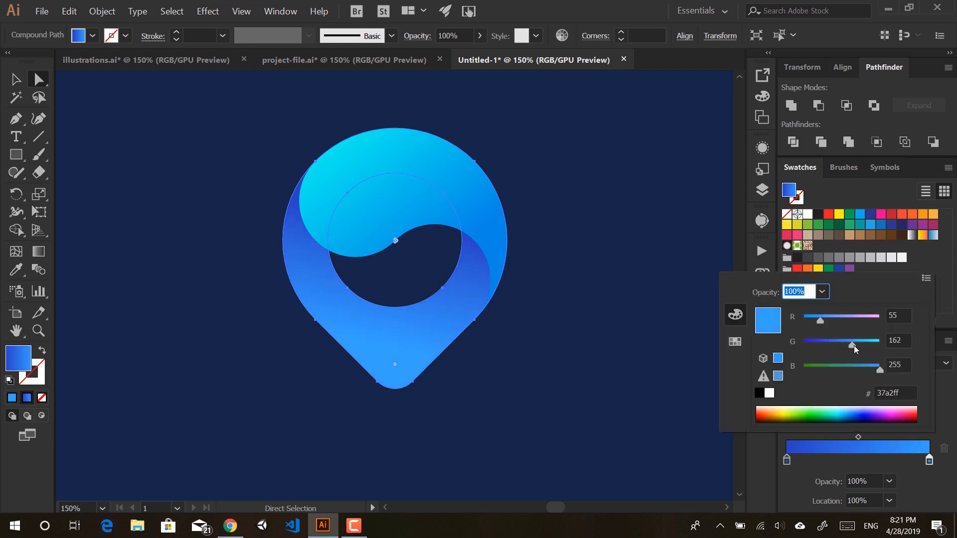
{"action": "left_click", "coordinate": [625, 352]}
{"action": "left_click", "coordinate": [630, 354]}
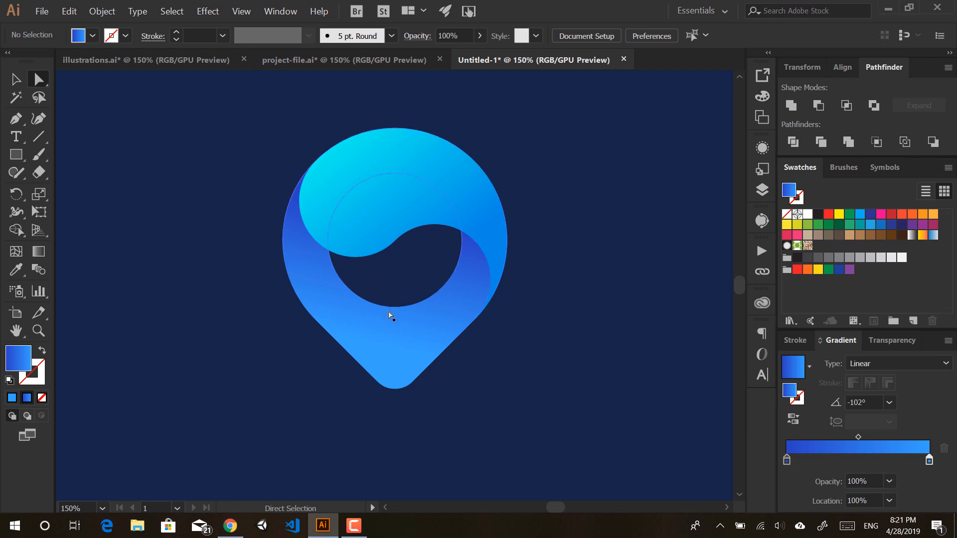
{"action": "key", "text": "l"}
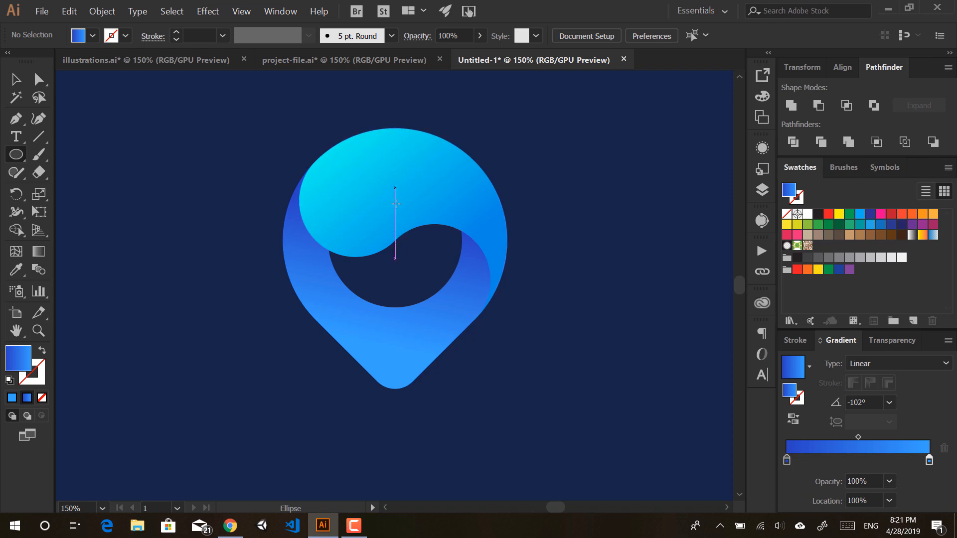
Step: Select both logo shapes and rotate them 45° so the tip points bottom-right
{"action": "key", "text": "v"}
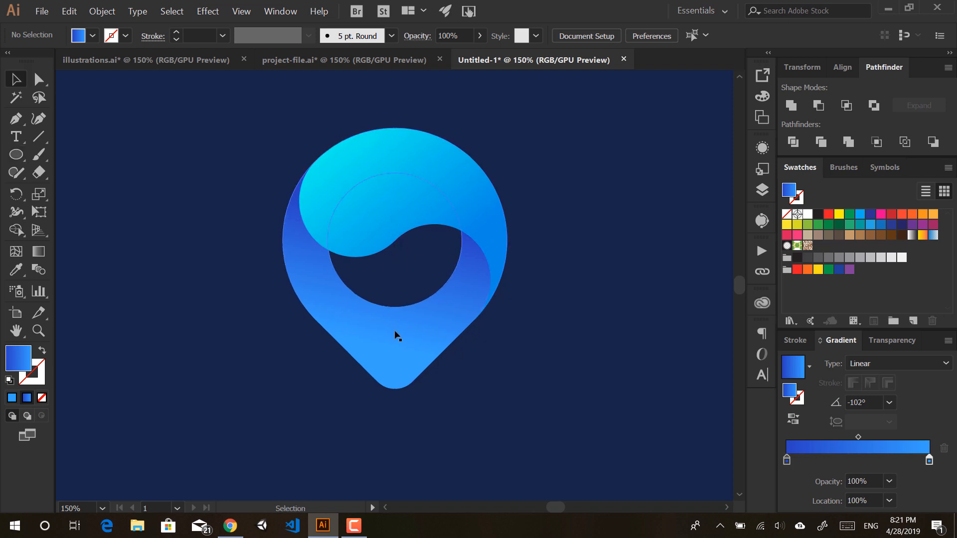
{"action": "left_click_drag", "start_coordinate": [248, 387], "coordinate": [365, 219]}
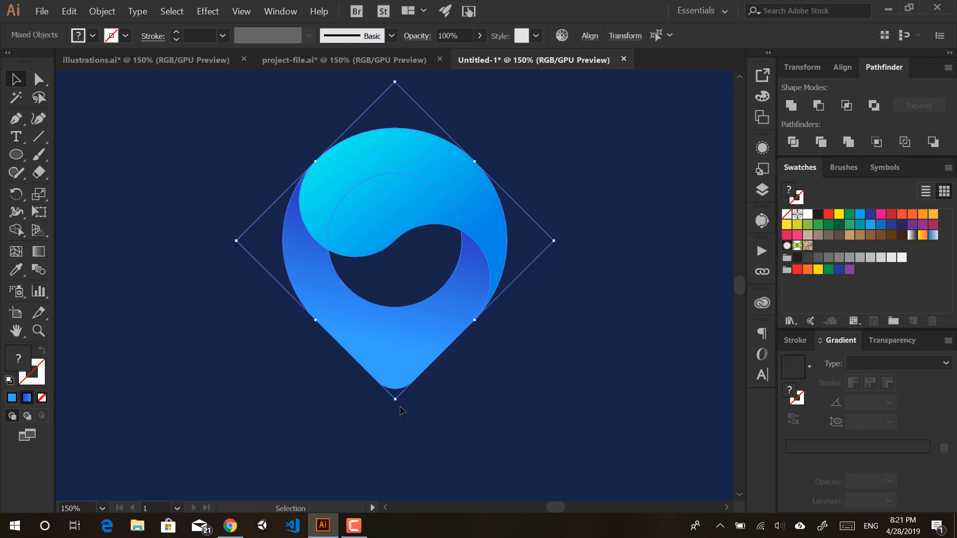
{"action": "left_click_drag", "start_coordinate": [395, 402], "coordinate": [491, 346]}
{"action": "left_click", "coordinate": [454, 399]}
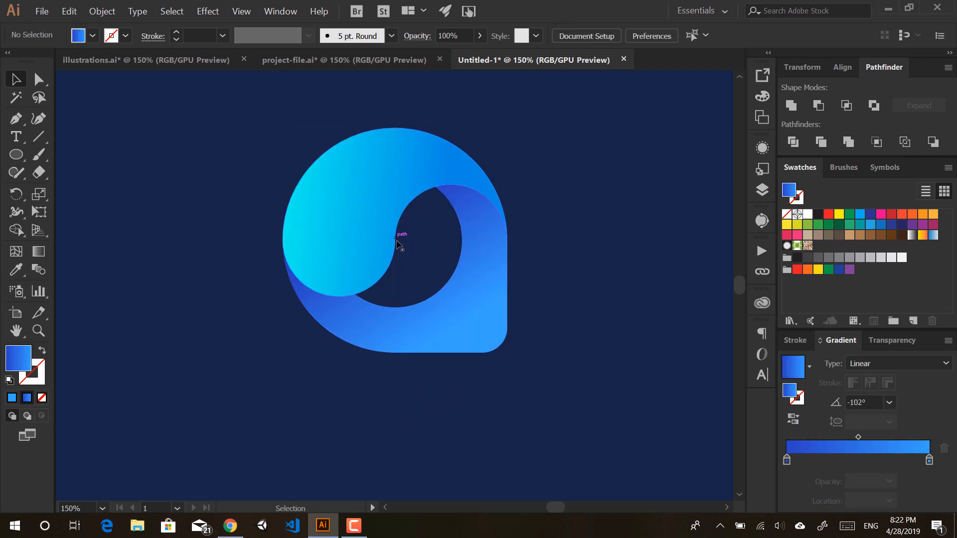
{"action": "key", "text": "l"}
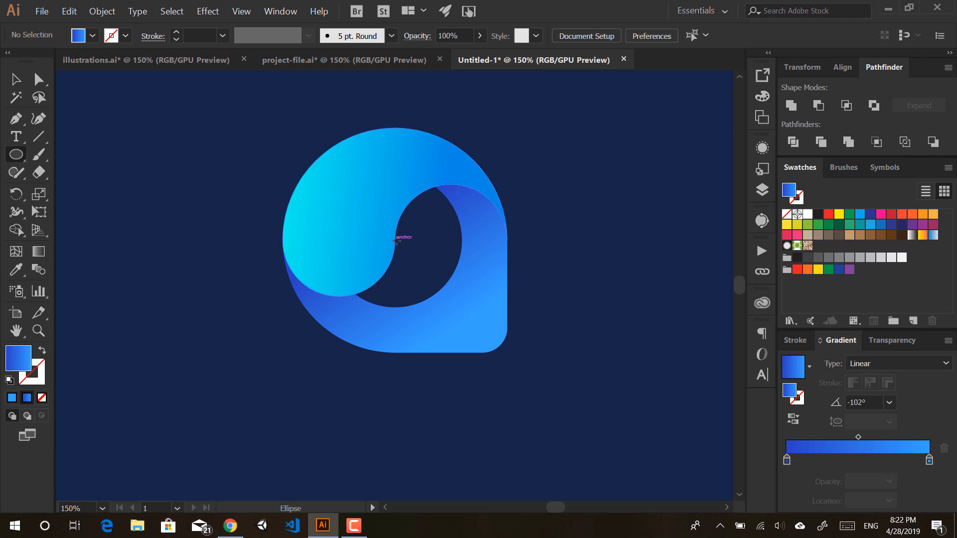
Step: Draw a 240.67 pt circle centred on the logo and select it with the outer pin shape
{"action": "left_click_drag", "start_coordinate": [396, 240], "coordinate": [485, 229]}
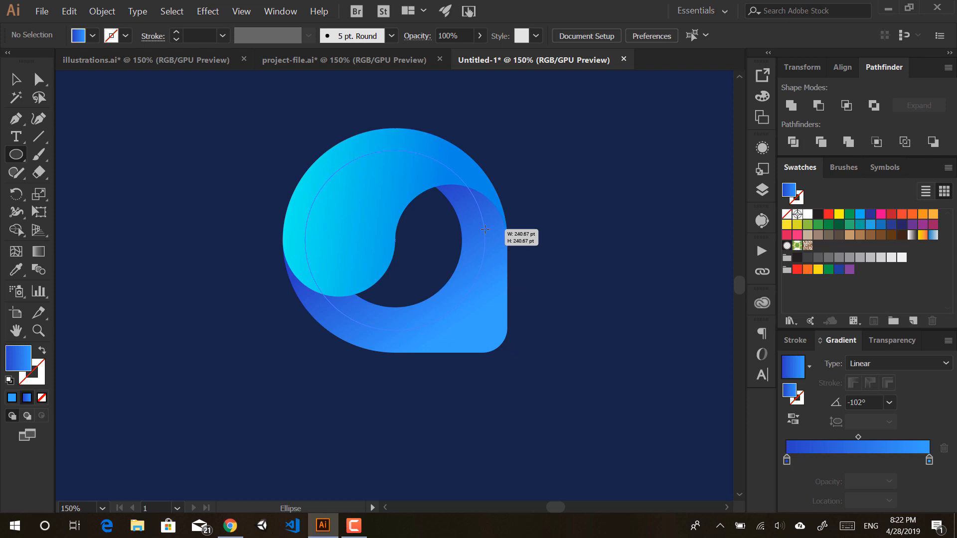
{"action": "left_click_drag", "start_coordinate": [485, 229], "coordinate": [485, 229]}
{"action": "key", "text": "v"}
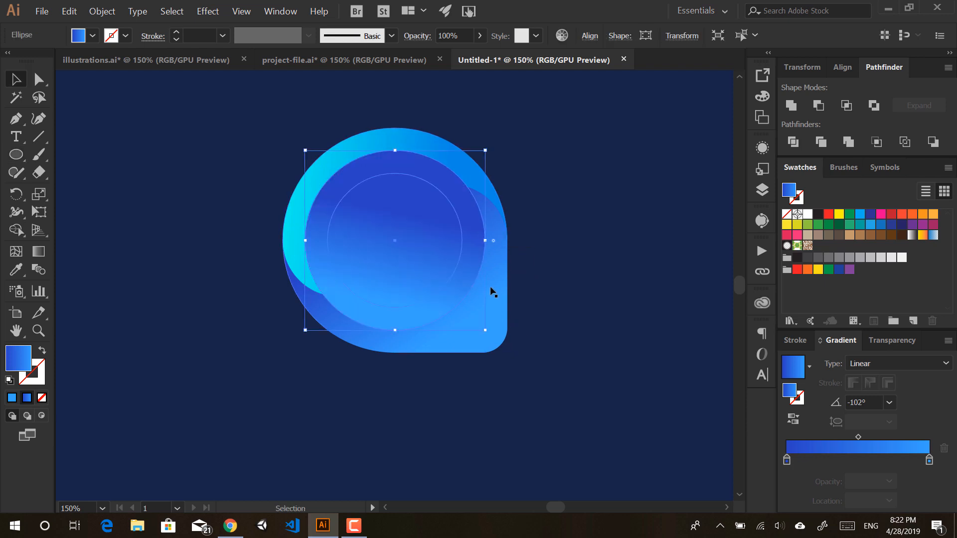
{"action": "left_click", "coordinate": [536, 324]}
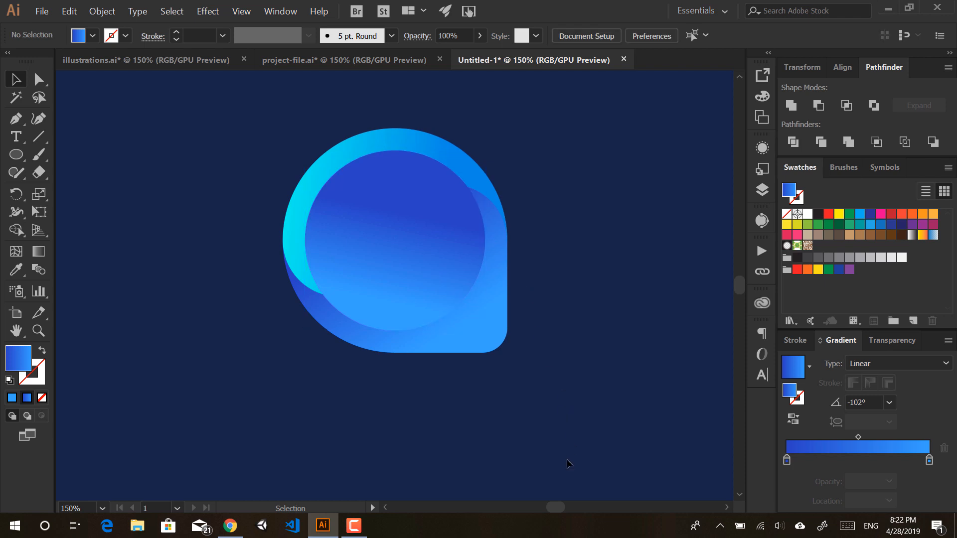
{"action": "left_click", "coordinate": [466, 256]}
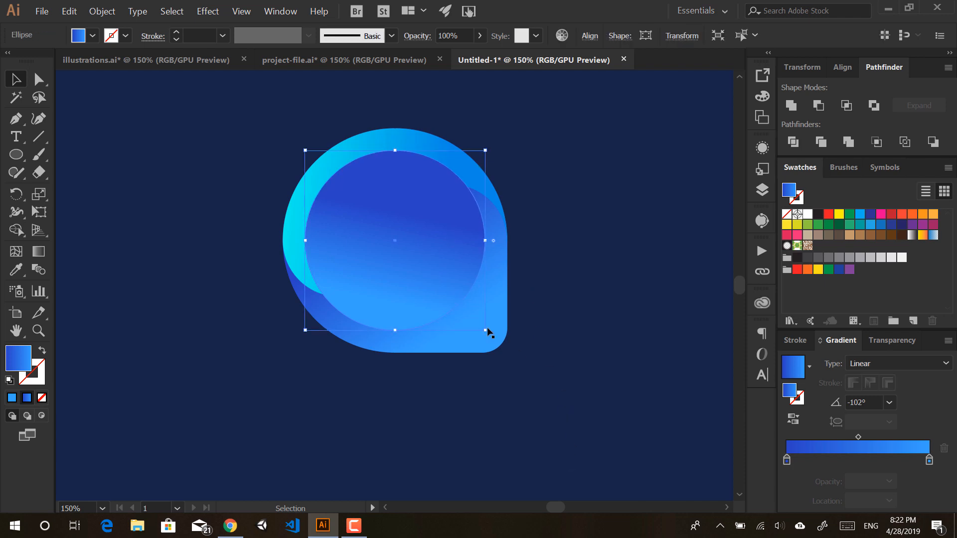
{"action": "left_click", "coordinate": [503, 292], "text": "shift"}
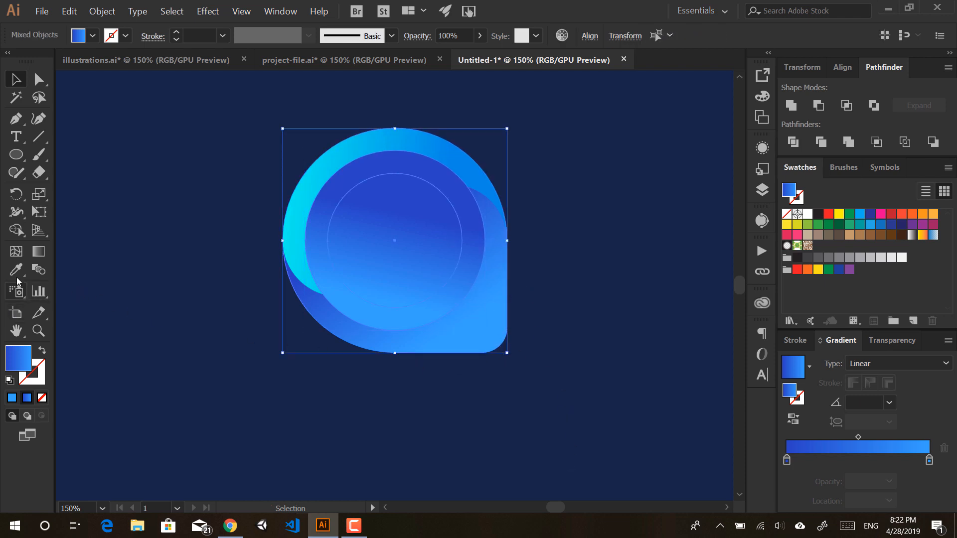
Step: Use Shape Builder to merge and delete the inner circle region, leaving a hole
{"action": "left_click", "coordinate": [15, 230]}
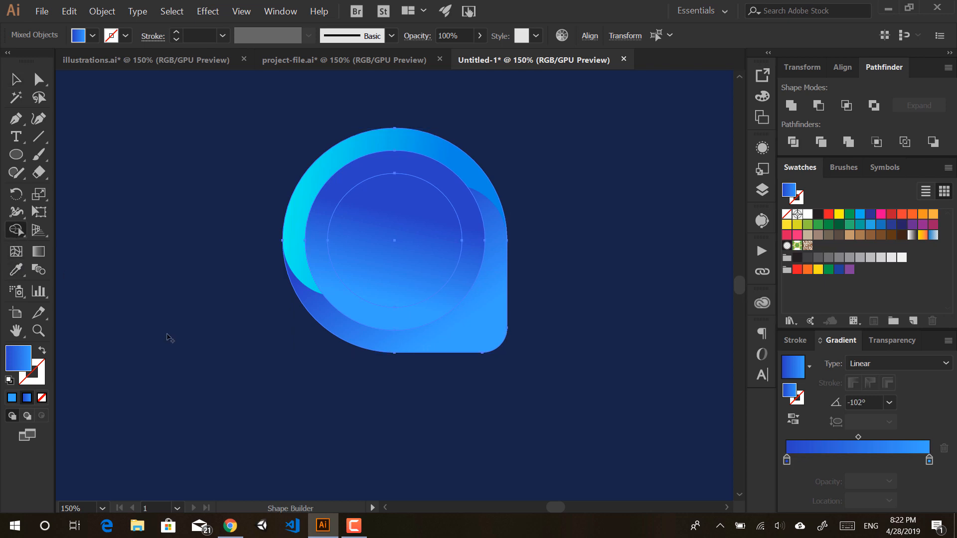
{"action": "left_click", "coordinate": [402, 245], "text": "alt"}
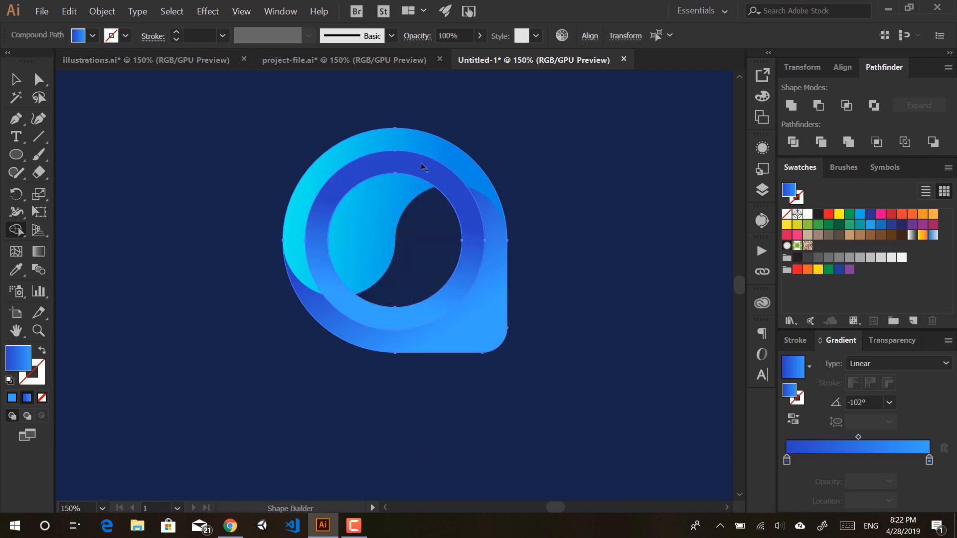
{"action": "key", "text": "a"}
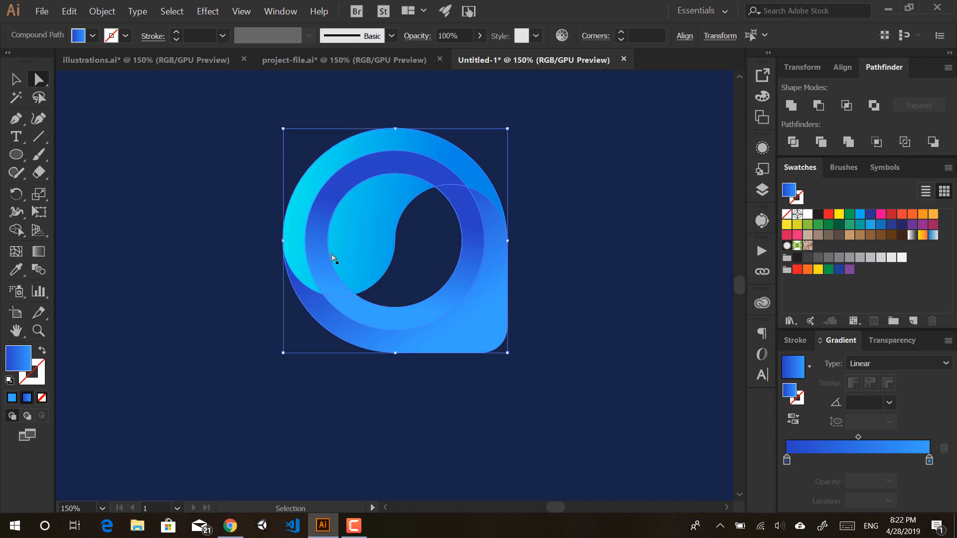
{"action": "key", "text": "ctrl+z"}
{"action": "key", "text": "ctrl+z"}
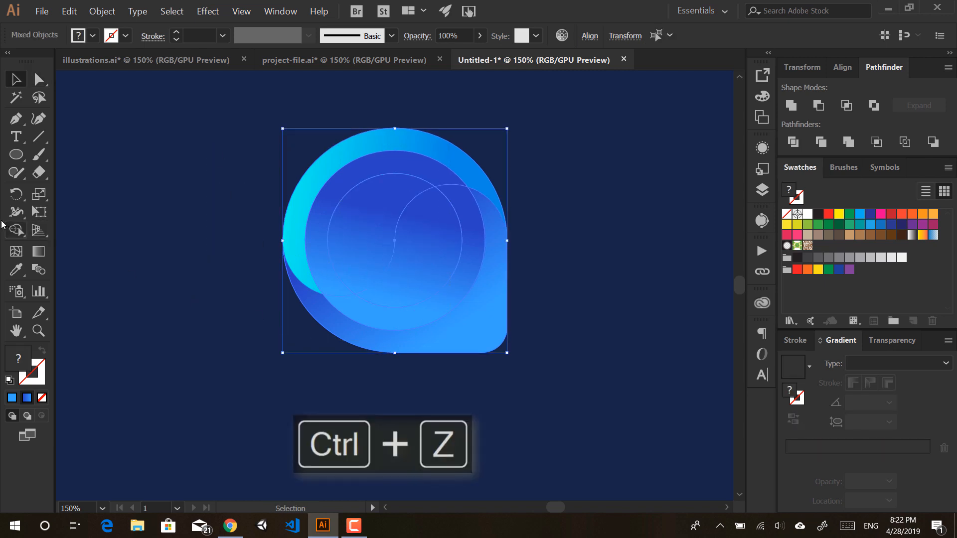
{"action": "left_click", "coordinate": [15, 230]}
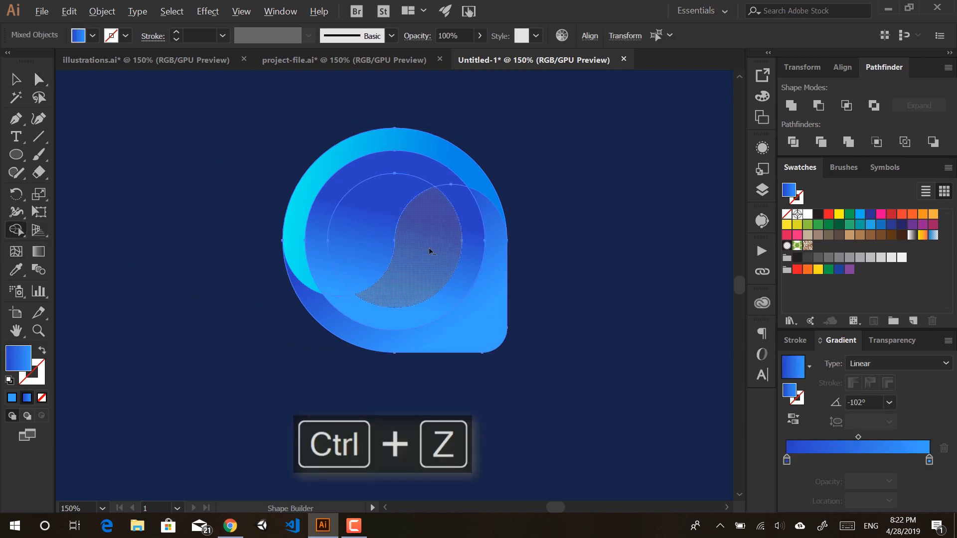
{"action": "left_click_drag", "start_coordinate": [434, 252], "coordinate": [390, 241]}
{"action": "left_click", "coordinate": [416, 309], "text": "alt"}
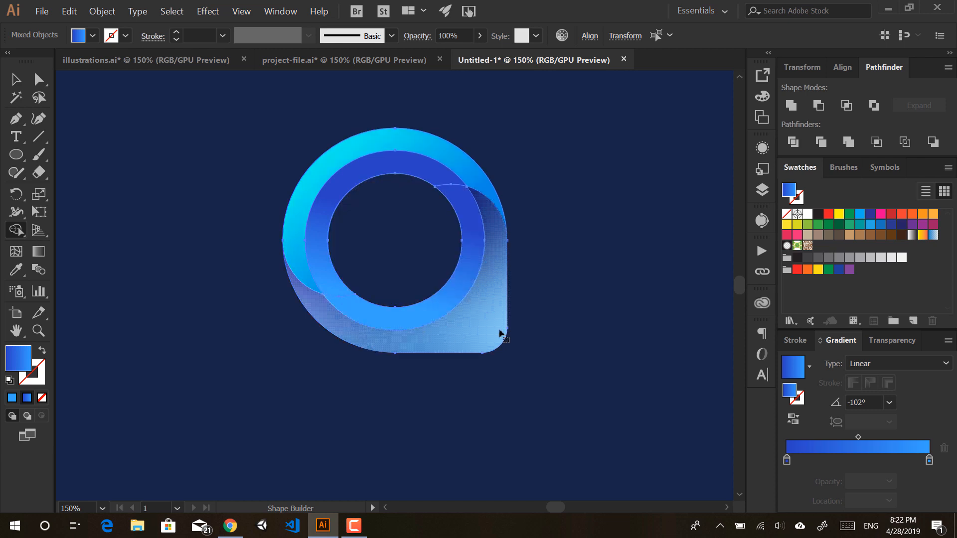
Step: Pull the inner ring aside, then undo back to the plain overlapping circle
{"action": "key", "text": "ctrl+shift+a"}
{"action": "key", "text": "a"}
{"action": "left_click_drag", "start_coordinate": [460, 291], "coordinate": [221, 251]}
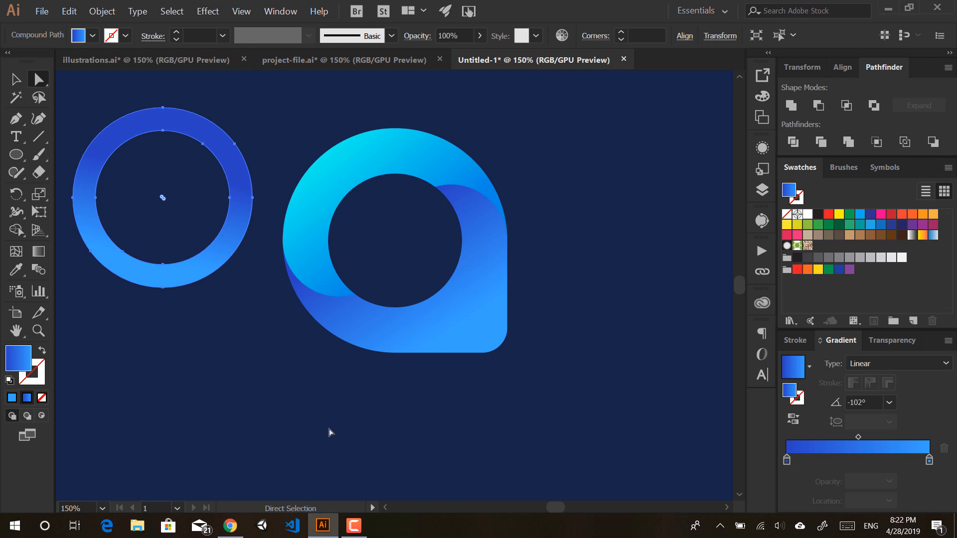
{"action": "key", "text": "v"}
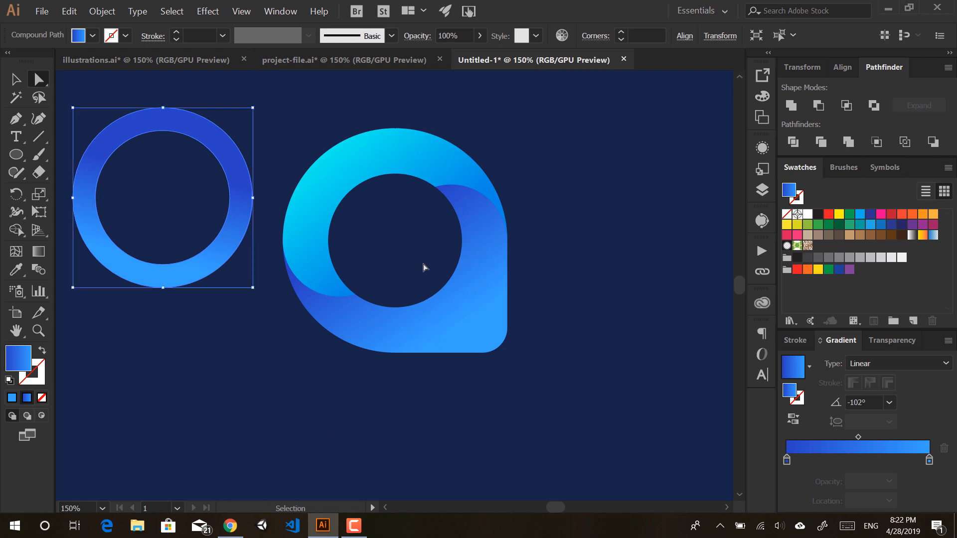
{"action": "key", "text": "ctrl+z"}
{"action": "key", "text": "ctrl+z"}
{"action": "key", "text": "ctrl+z"}
{"action": "key", "text": "ctrl+z"}
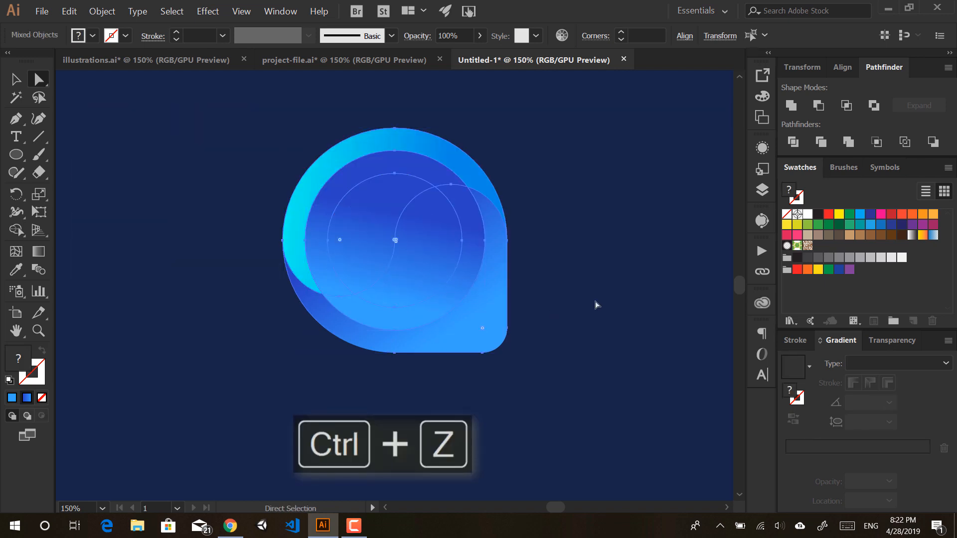
{"action": "key", "text": "ctrl+z"}
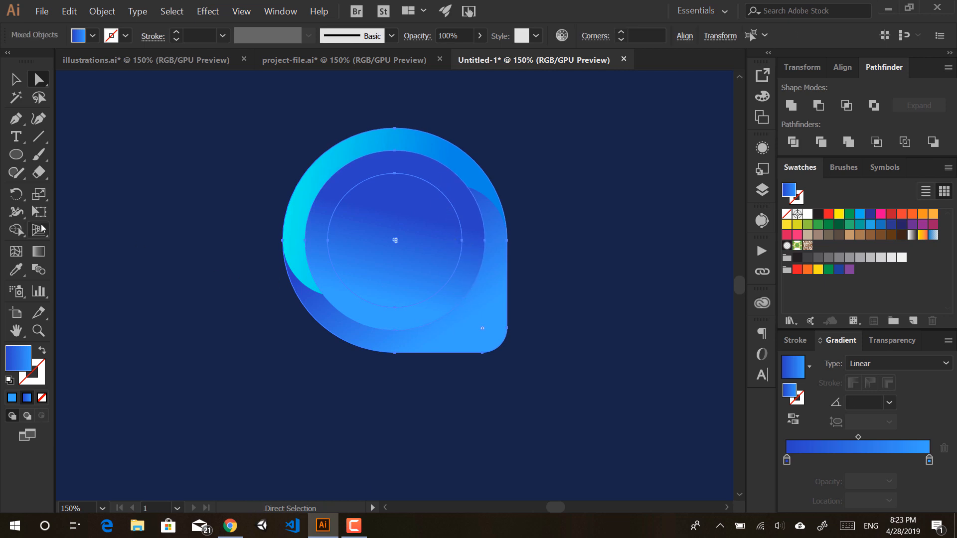
Step: Split the inner circle along the swirl curve with Shape Builder and select the upper swirl path
{"action": "left_click", "coordinate": [16, 230]}
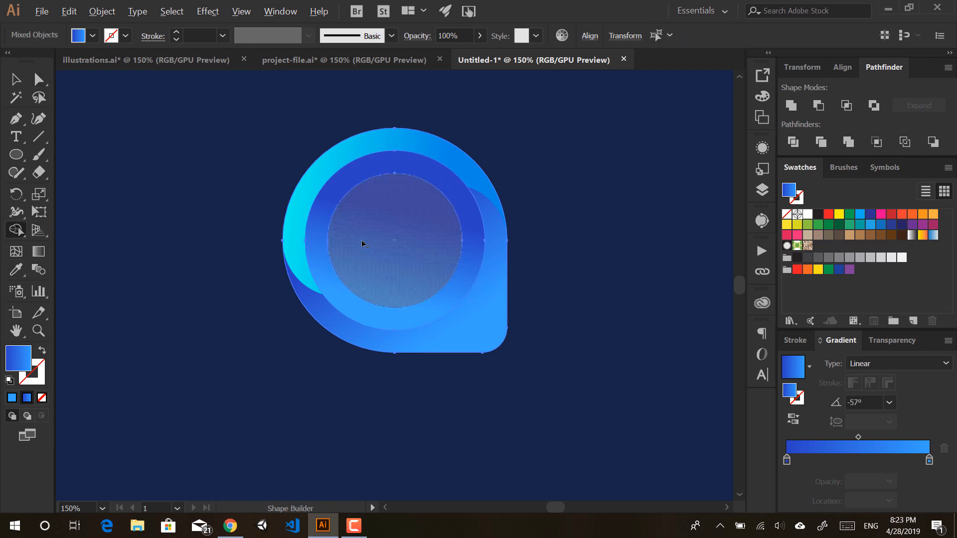
{"action": "left_click", "coordinate": [392, 260]}
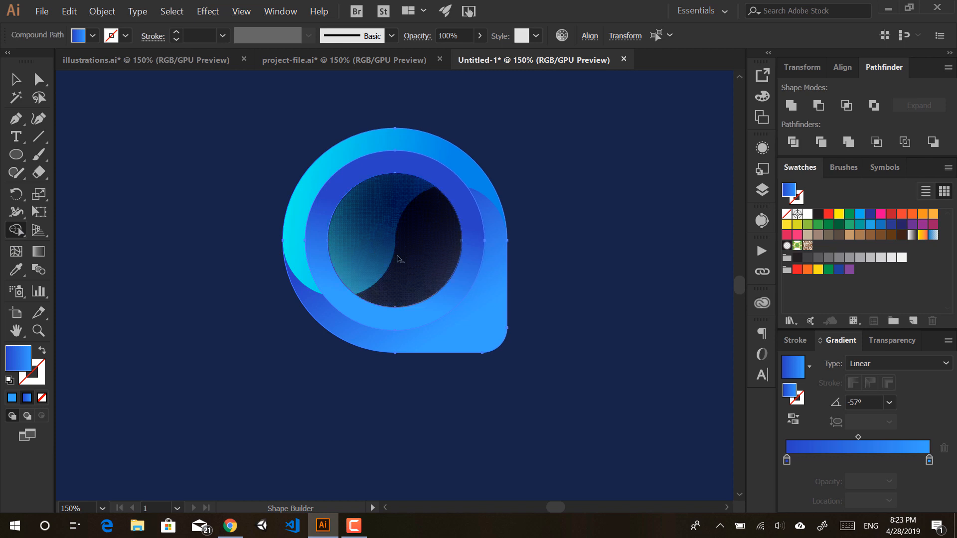
{"action": "key", "text": "a"}
{"action": "left_click", "coordinate": [564, 216]}
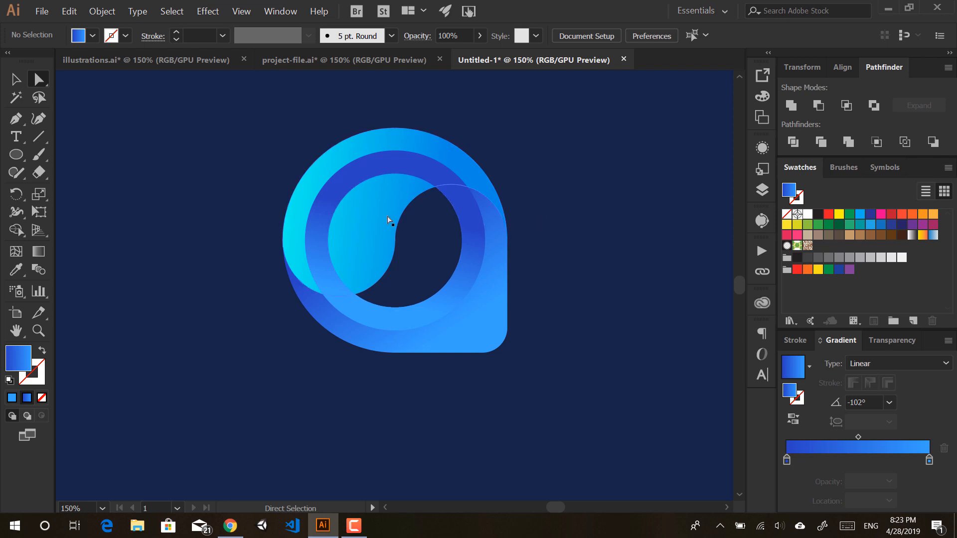
{"action": "key", "text": "v"}
{"action": "left_click", "coordinate": [361, 208]}
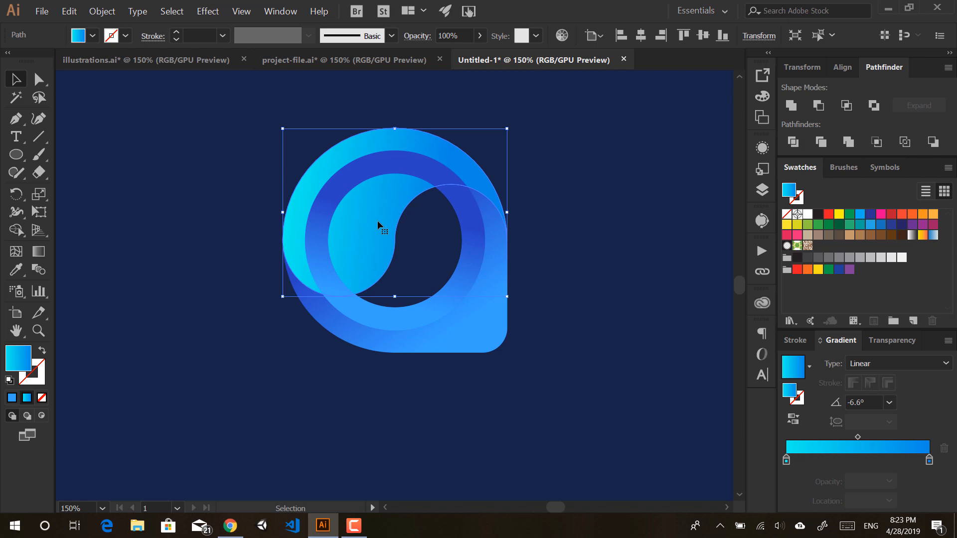
Step: Bring the cyan circle to the front with Arrange > Bring to Front, then deselect
{"action": "key", "text": "ctrl"}
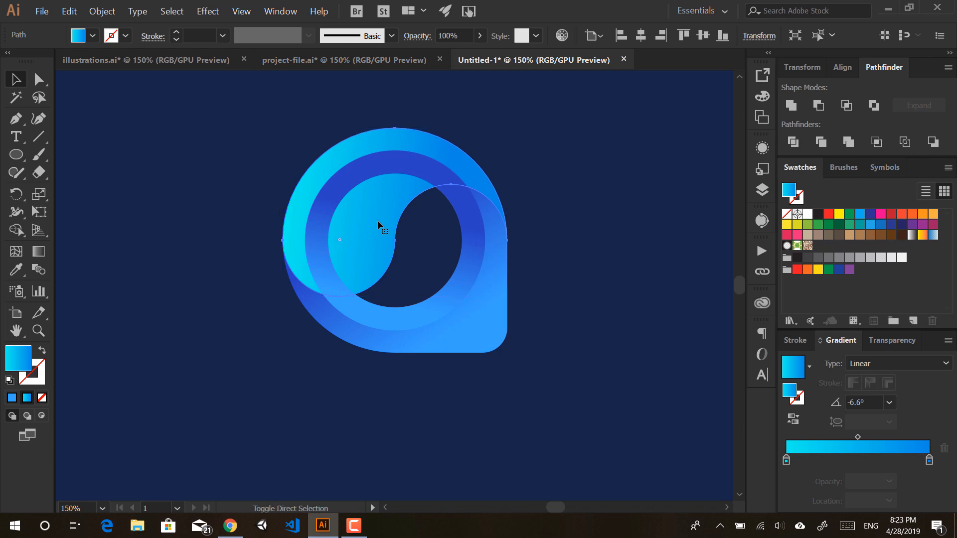
{"action": "key", "text": "ctrl+shift+bracketright"}
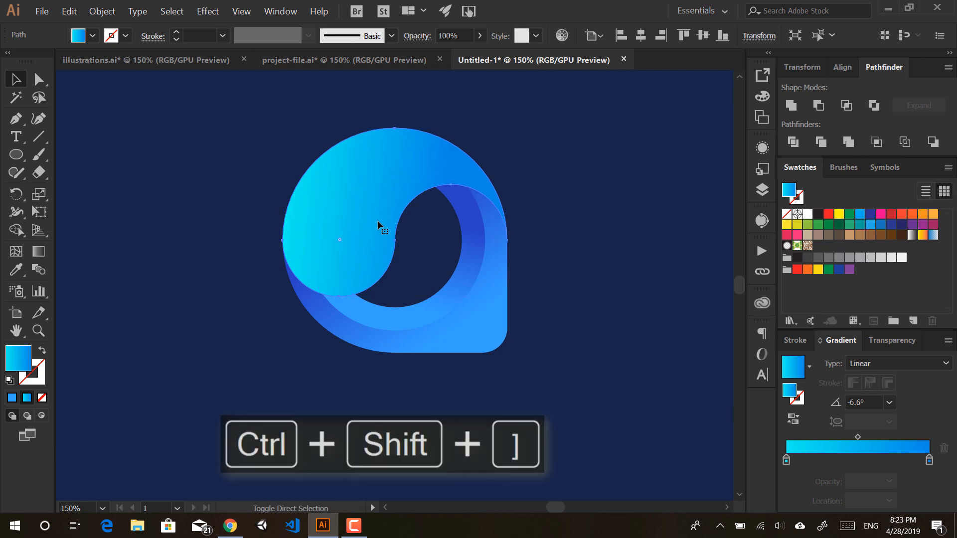
{"action": "key", "text": "ctrl+z"}
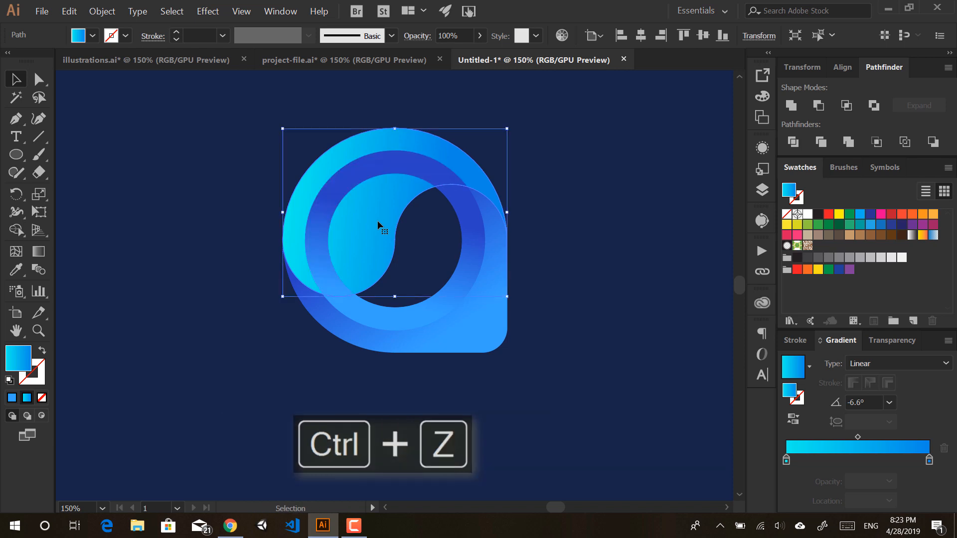
{"action": "right_click", "coordinate": [377, 225]}
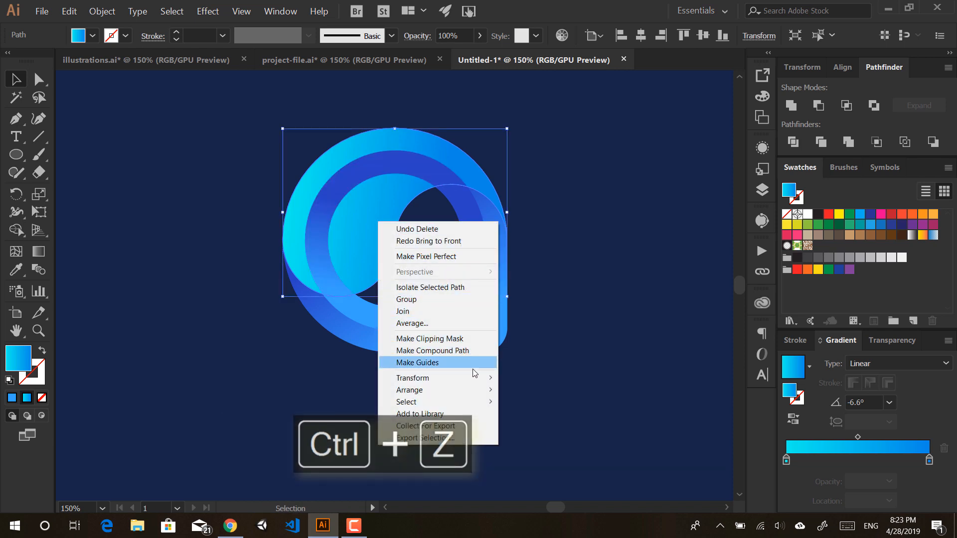
{"action": "mouse_move", "coordinate": [476, 391]}
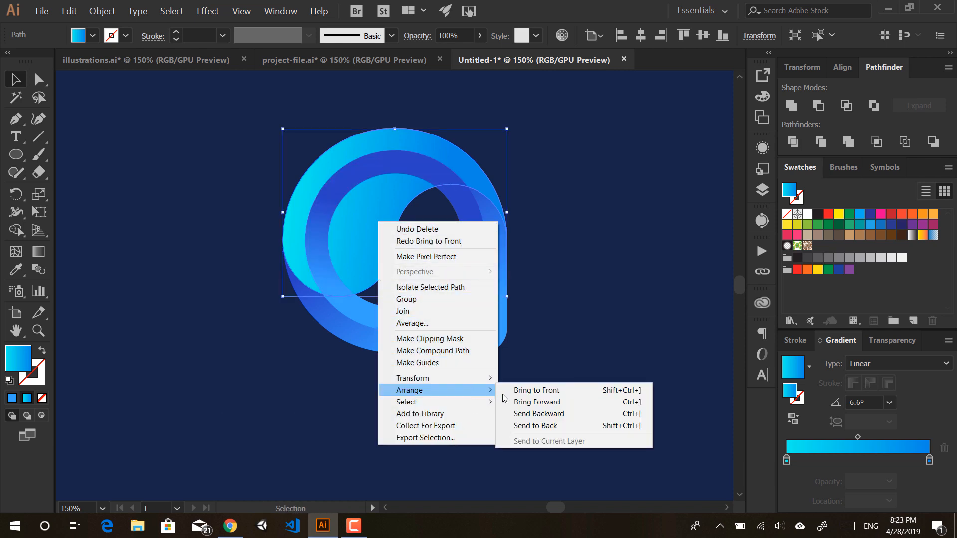
{"action": "left_click", "coordinate": [537, 393]}
{"action": "left_click", "coordinate": [537, 395]}
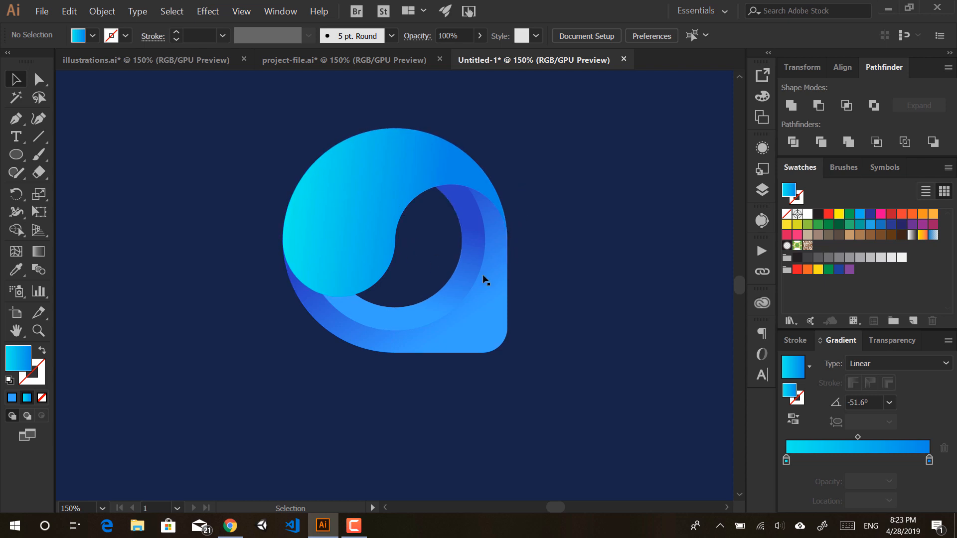
Step: Draw a new circle centred inside the ring and select it
{"action": "left_click", "coordinate": [447, 339]}
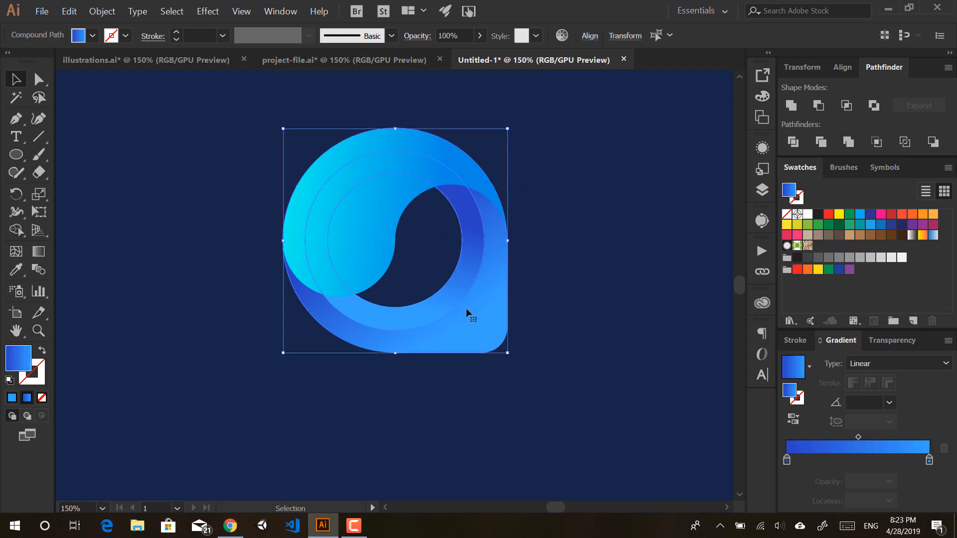
{"action": "left_click", "coordinate": [523, 235]}
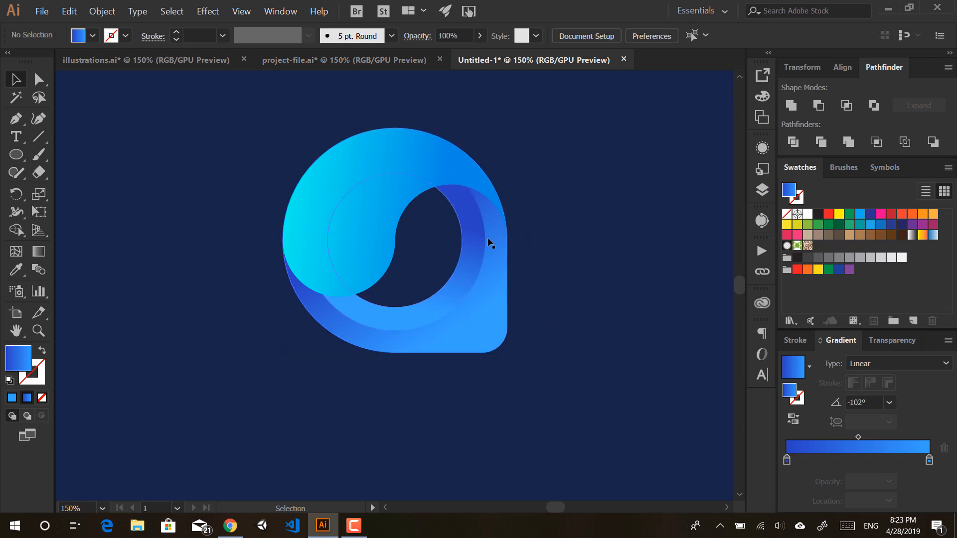
{"action": "key", "text": "l"}
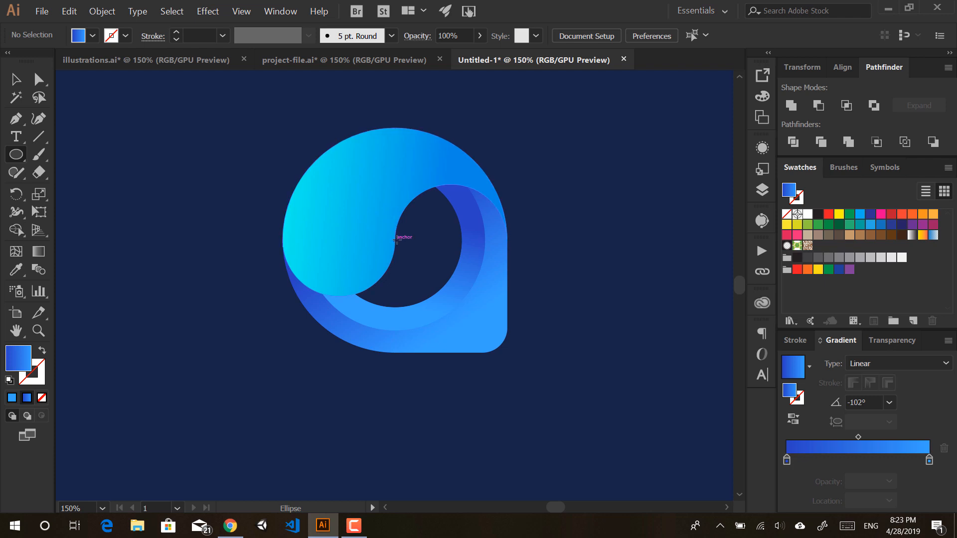
{"action": "left_click_drag", "start_coordinate": [396, 239], "coordinate": [485, 222]}
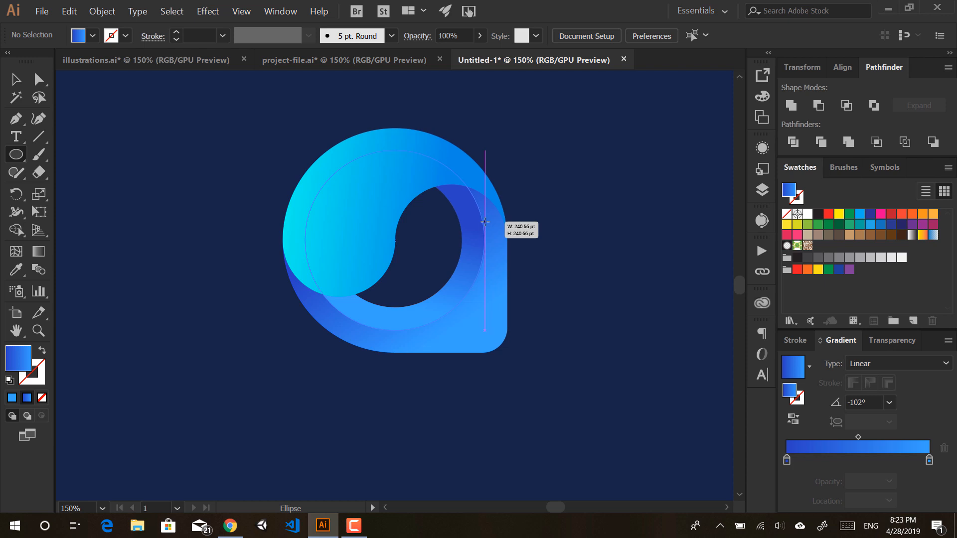
{"action": "left_click_drag", "start_coordinate": [485, 221], "coordinate": [484, 221]}
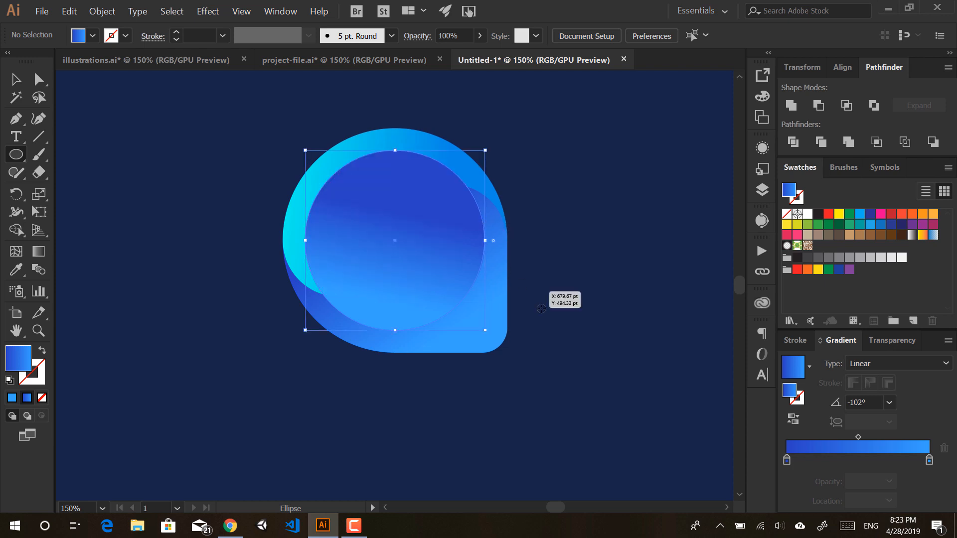
{"action": "key", "text": "a"}
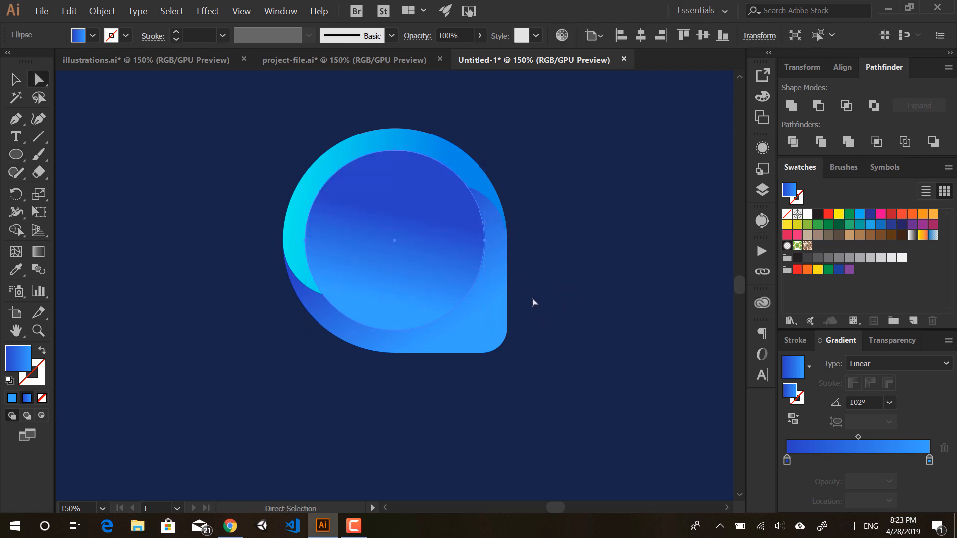
{"action": "scroll", "coordinate": [524, 236], "scroll_direction": "up", "scroll_amount": 4}
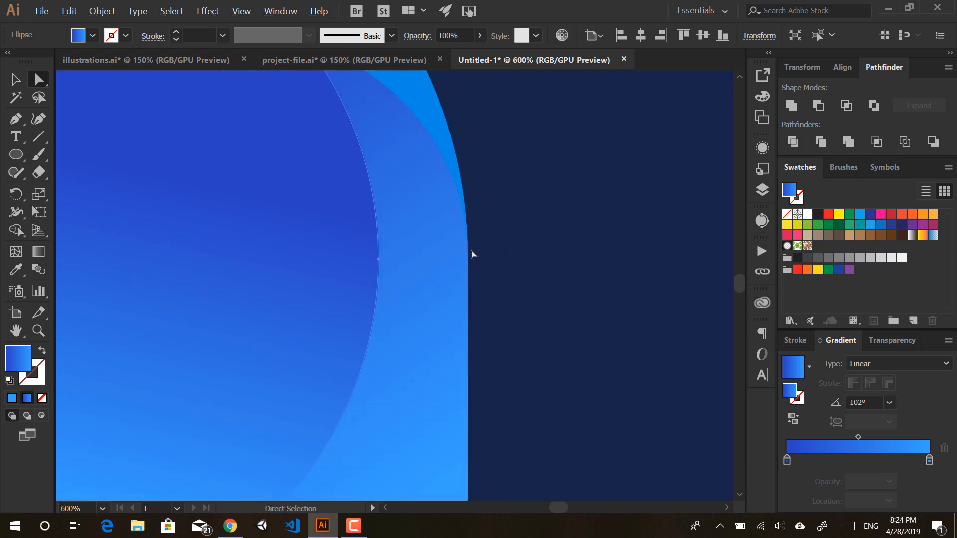
{"action": "scroll", "coordinate": [465, 244], "scroll_direction": "down", "scroll_amount": 3}
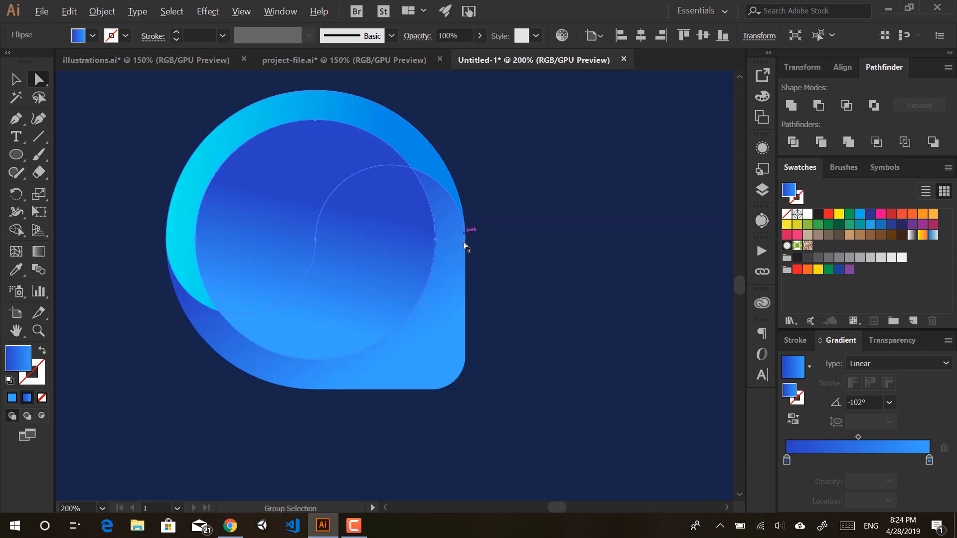
{"action": "left_click", "coordinate": [439, 245], "text": "ctrl"}
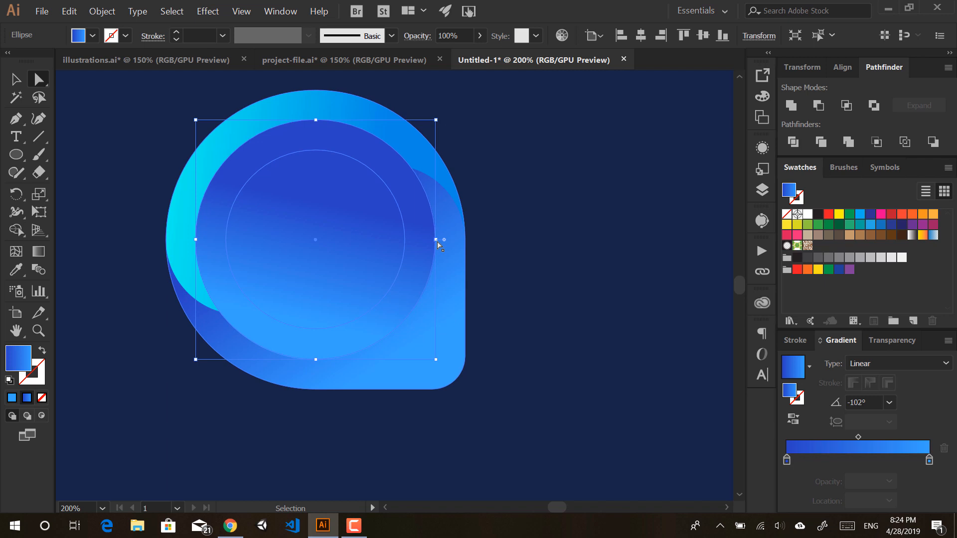
Step: In Outline view, drag the circle's right anchor 29.67 pt out onto the pin's right edge
{"action": "key", "text": "ctrl+y"}
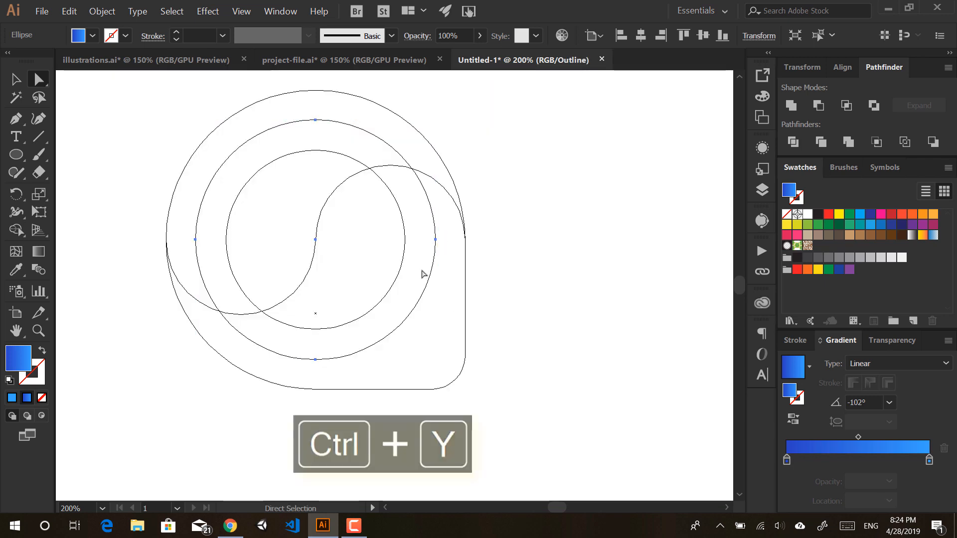
{"action": "left_click_drag", "start_coordinate": [381, 223], "coordinate": [402, 296]}
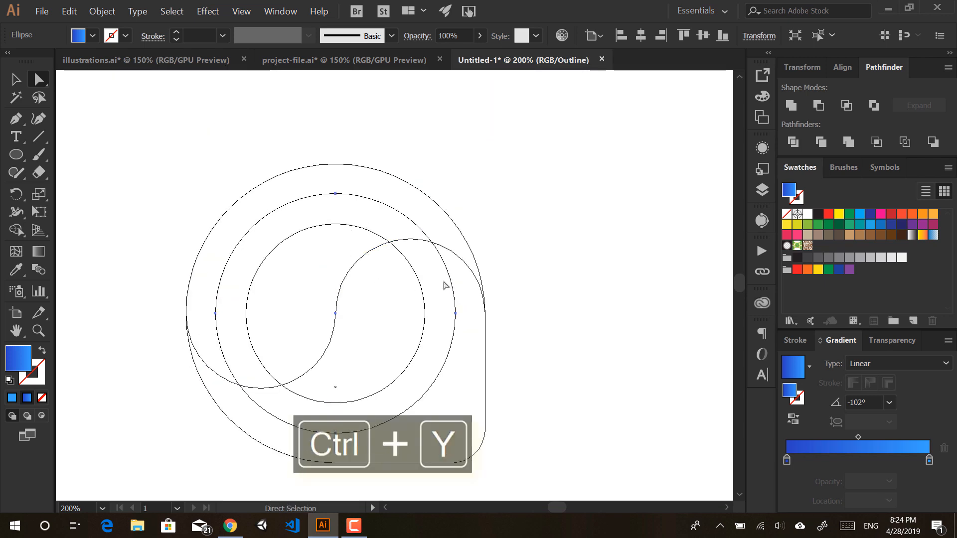
{"action": "scroll", "coordinate": [481, 318], "scroll_direction": "up", "scroll_amount": 2}
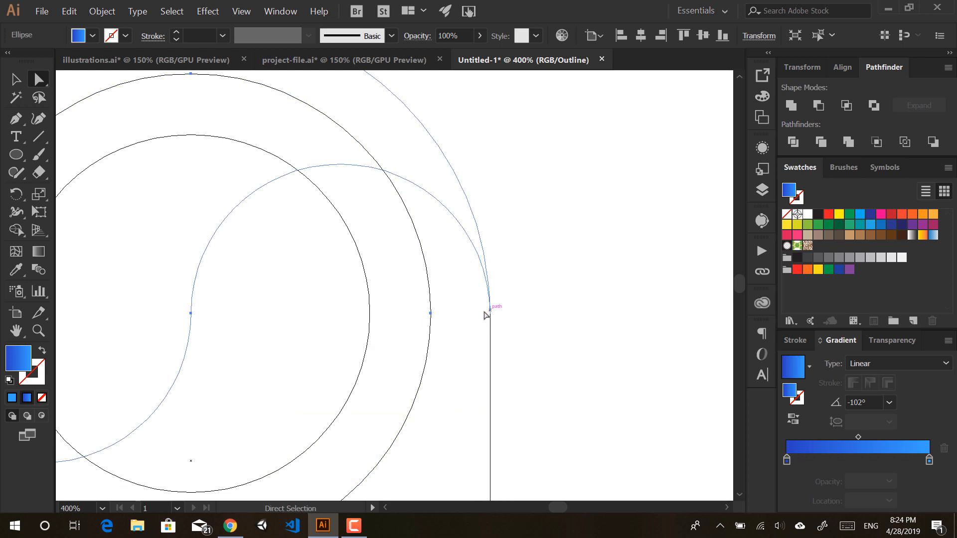
{"action": "left_click", "coordinate": [15, 78]}
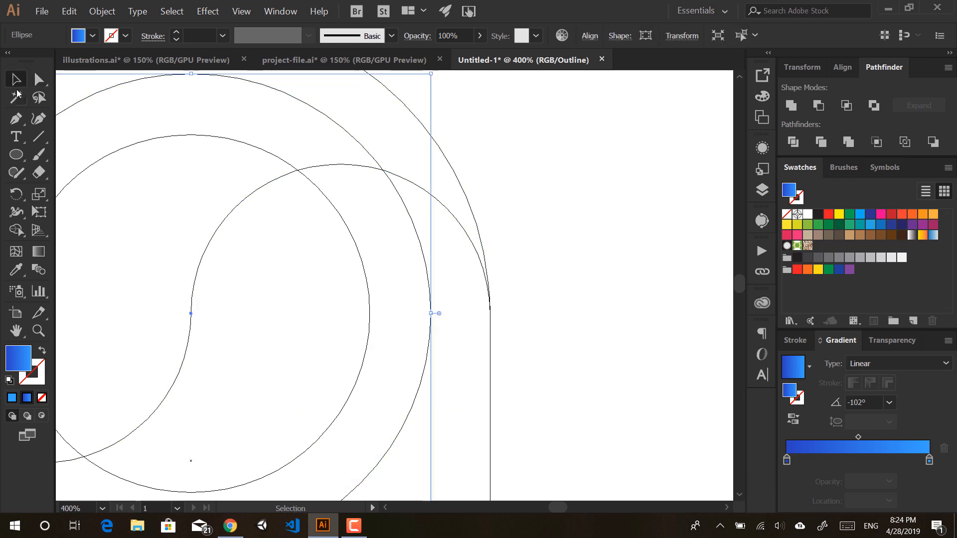
{"action": "left_click", "coordinate": [38, 79]}
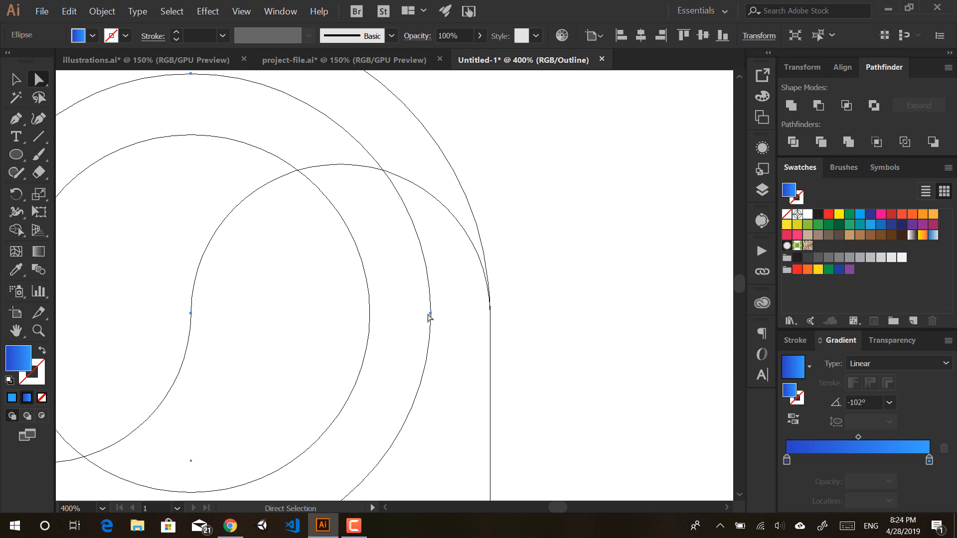
{"action": "left_click_drag", "start_coordinate": [431, 314], "coordinate": [488, 320]}
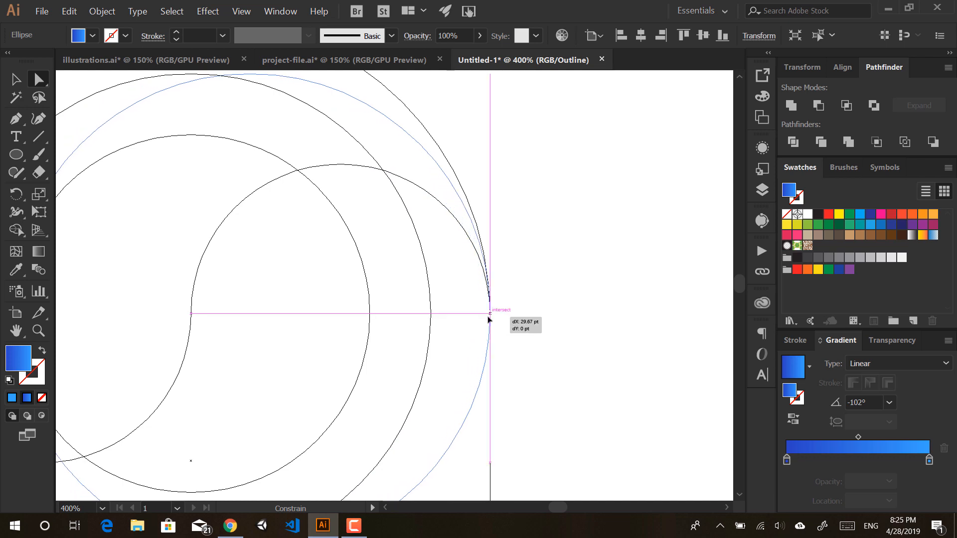
{"action": "left_click_drag", "start_coordinate": [488, 320], "coordinate": [489, 317]}
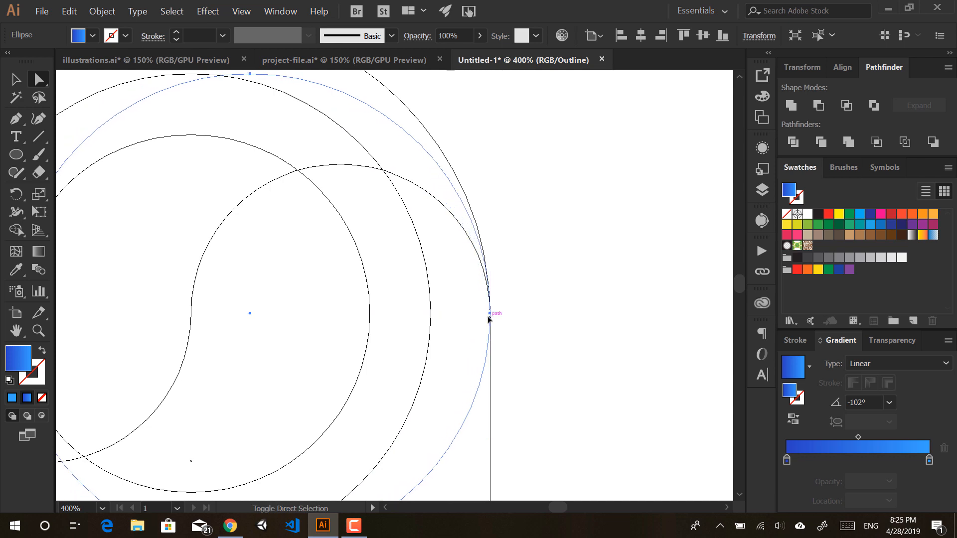
{"action": "scroll", "coordinate": [486, 327], "scroll_direction": "down", "scroll_amount": 3}
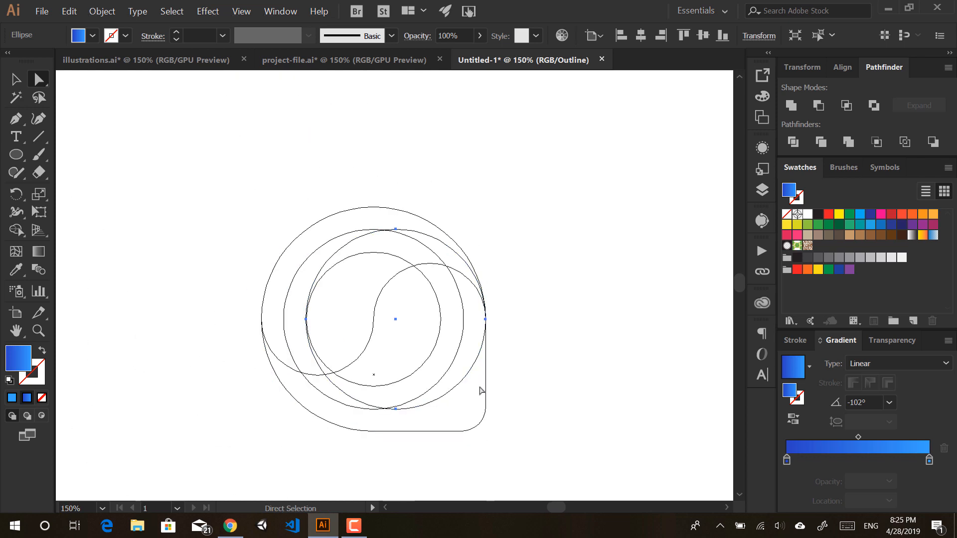
Step: Return to colour preview and copy the cyan gradient onto the inner circle with the Eyedropper
{"action": "key", "text": "ctrl+y"}
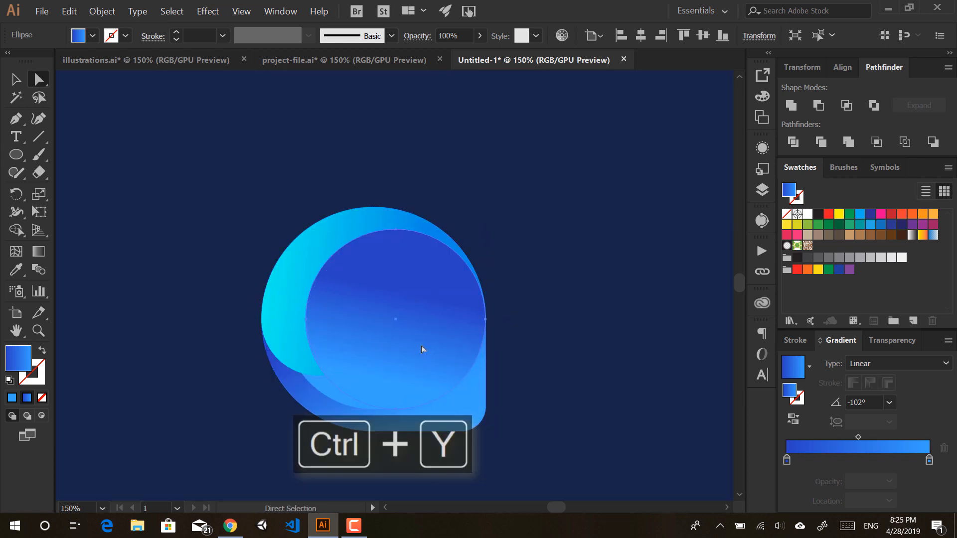
{"action": "key", "text": "i"}
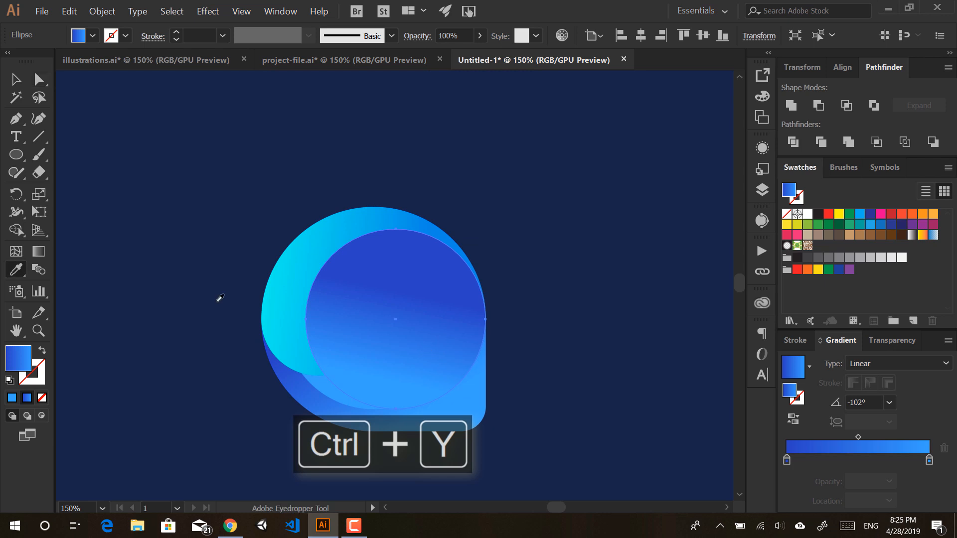
{"action": "left_click", "coordinate": [299, 280]}
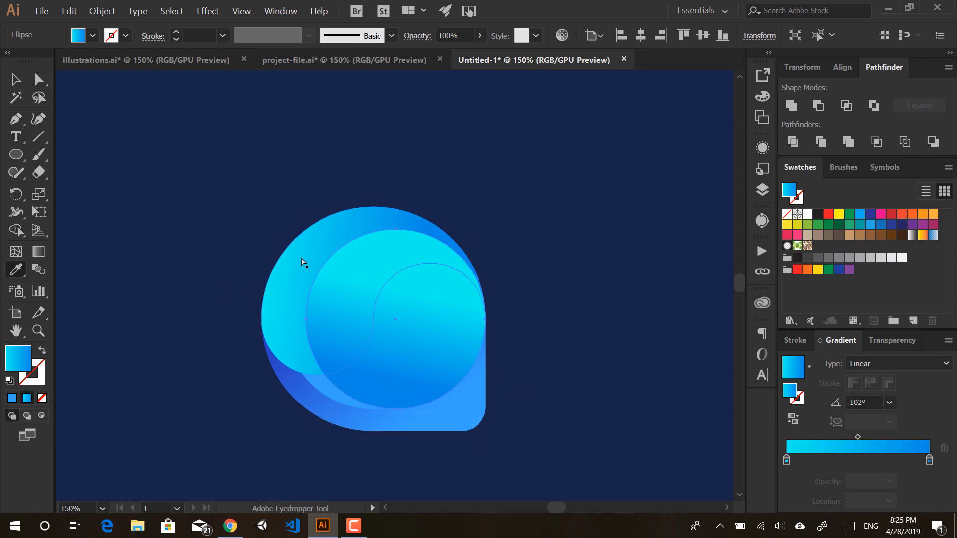
Step: Select the inner circle with the outer shape and delete the overlapping region with Shape Builder
{"action": "key", "text": "v"}
{"action": "left_click", "coordinate": [289, 291]}
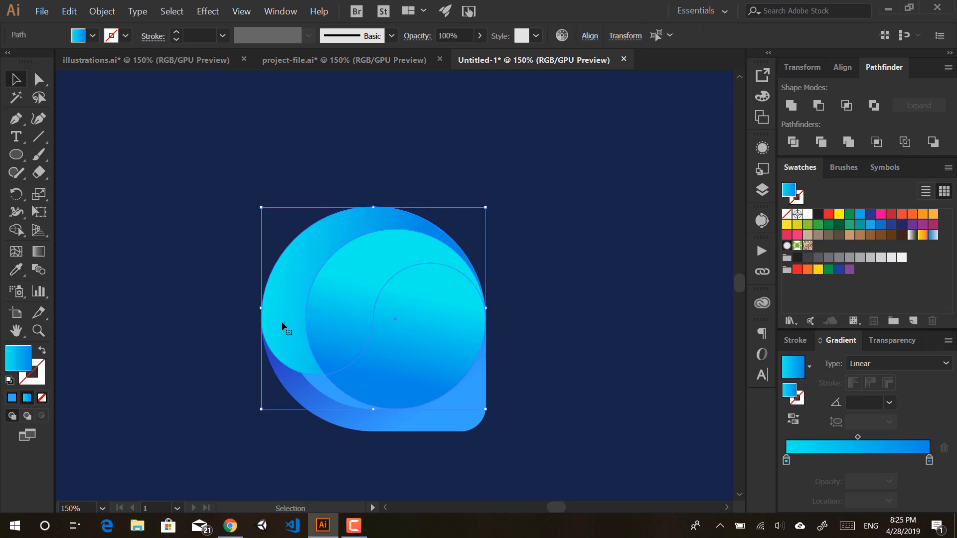
{"action": "left_click", "coordinate": [13, 230]}
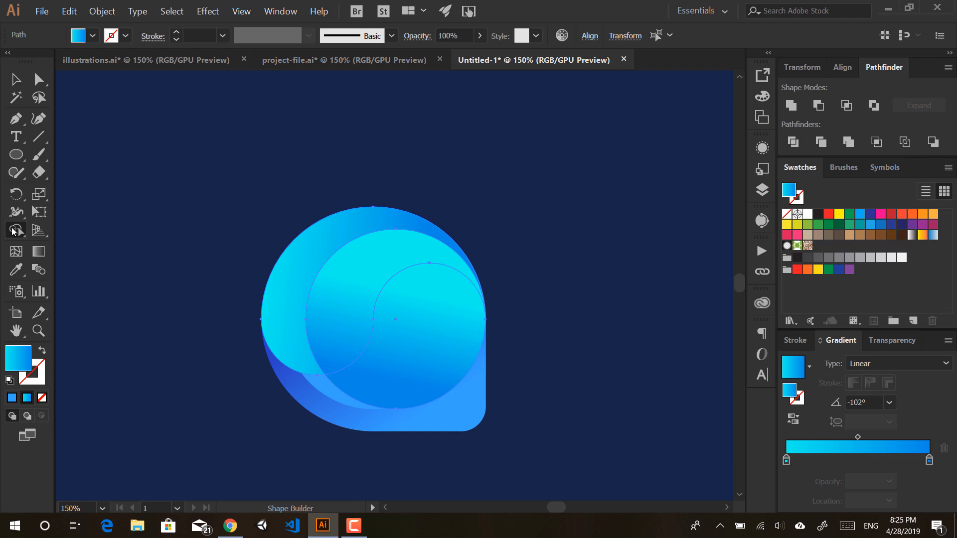
{"action": "left_click", "coordinate": [432, 335], "text": "alt"}
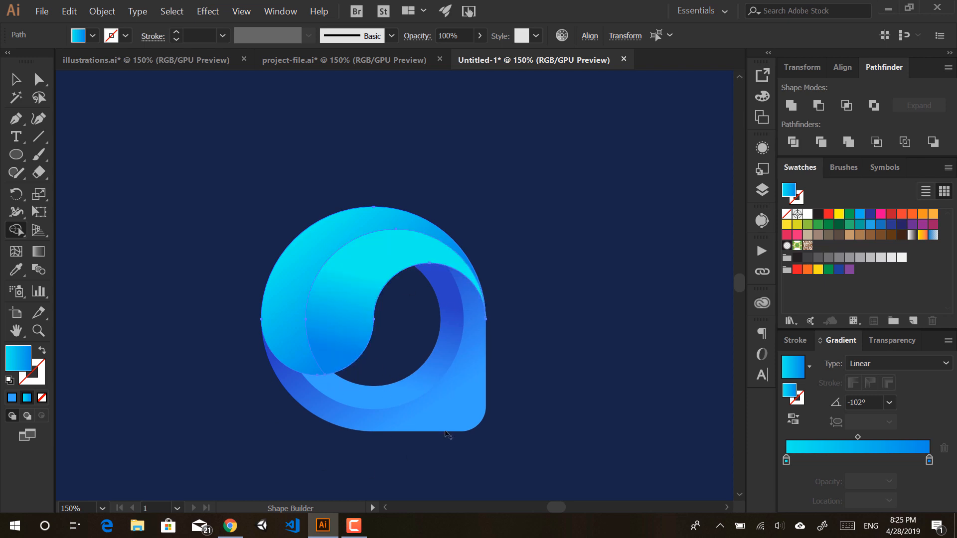
Step: Rotate the whole logo 45° so the pin tip points down, and move it higher
{"action": "key", "text": "v"}
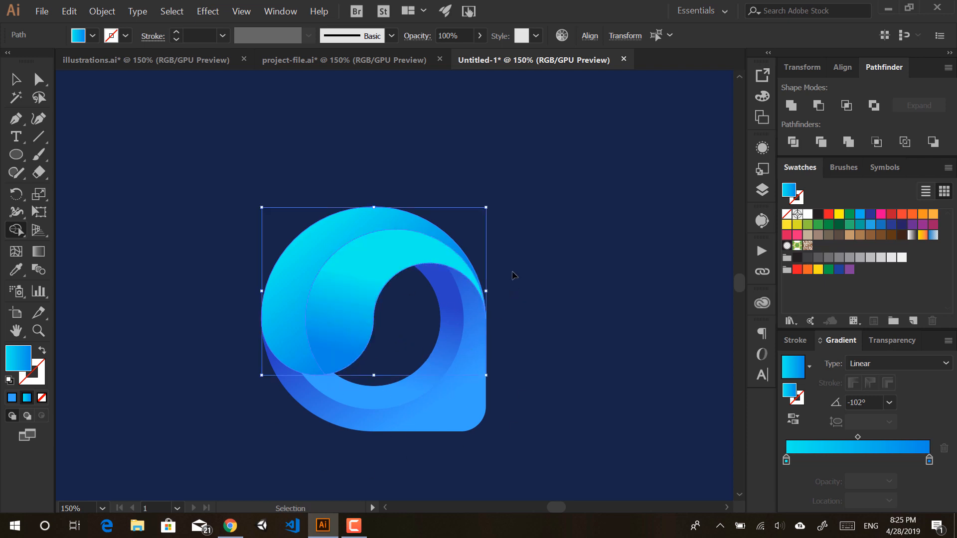
{"action": "key", "text": "ctrl+a"}
{"action": "left_click_drag", "start_coordinate": [491, 203], "coordinate": [539, 353]}
{"action": "left_click_drag", "start_coordinate": [438, 396], "coordinate": [434, 420]}
{"action": "scroll", "coordinate": [433, 341], "scroll_direction": "up", "scroll_amount": 1}
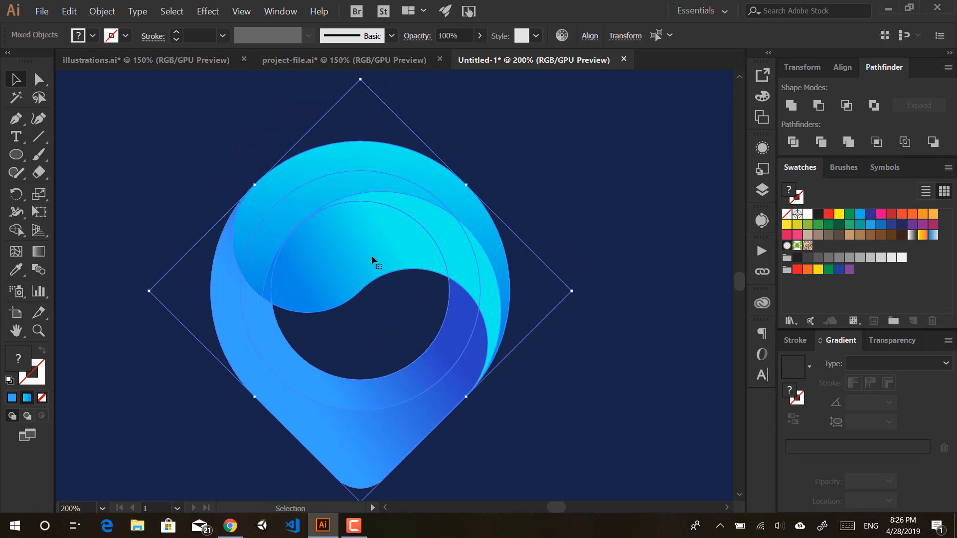
Step: Select the light-blue swirl paths and redraw their gradient along a shallow diagonal
{"action": "left_click", "coordinate": [506, 145]}
{"action": "left_click", "coordinate": [397, 224]}
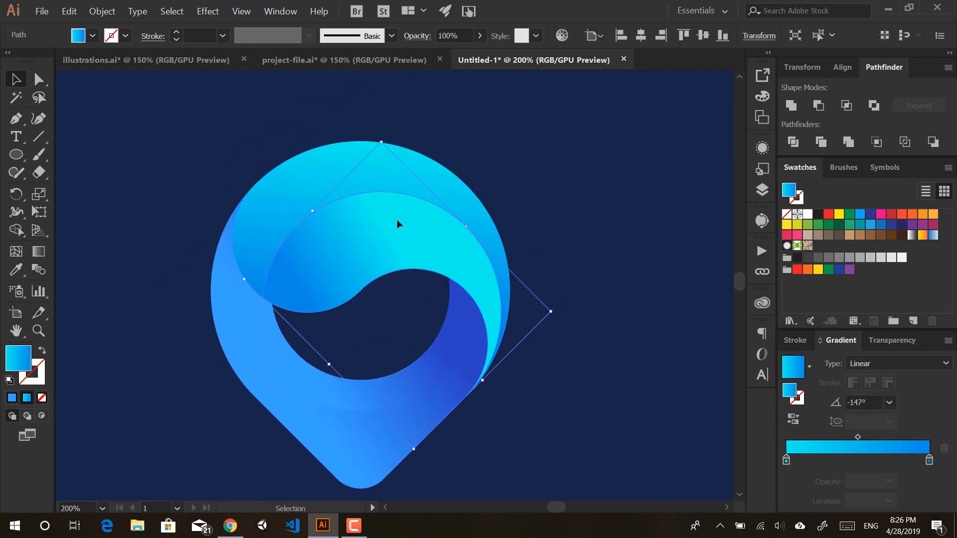
{"action": "left_click", "coordinate": [263, 195]}
{"action": "left_click", "coordinate": [426, 246]}
{"action": "left_click", "coordinate": [304, 193], "text": "shift"}
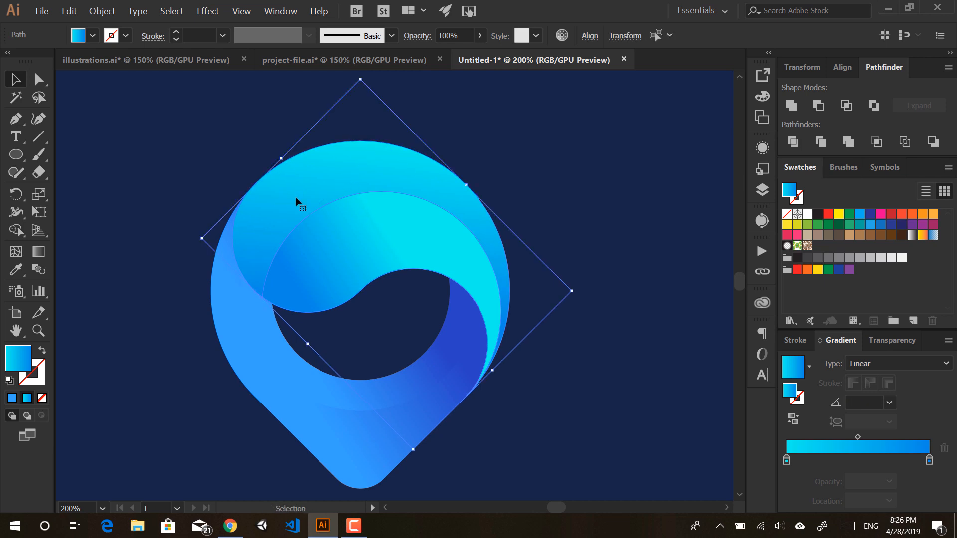
{"action": "key", "text": "g"}
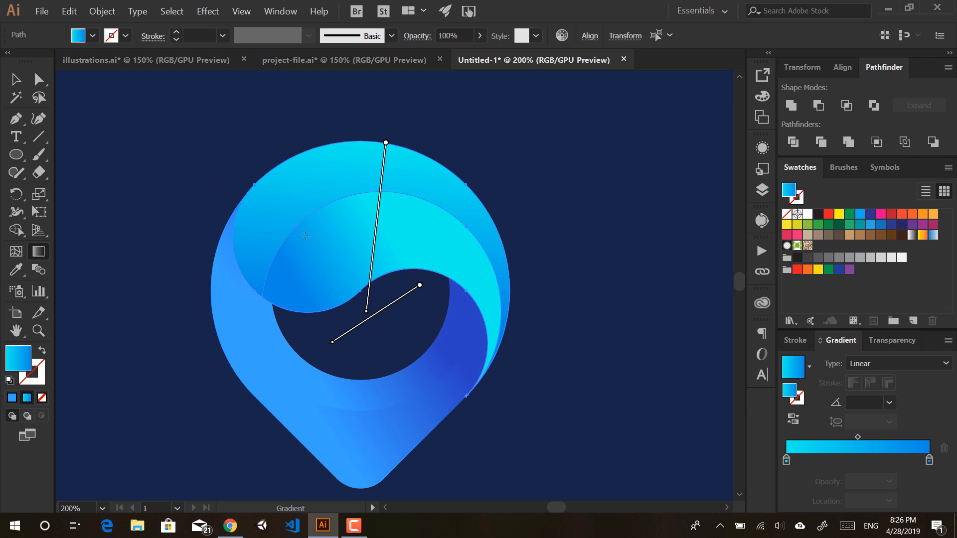
{"action": "left_click_drag", "start_coordinate": [267, 300], "coordinate": [474, 199]}
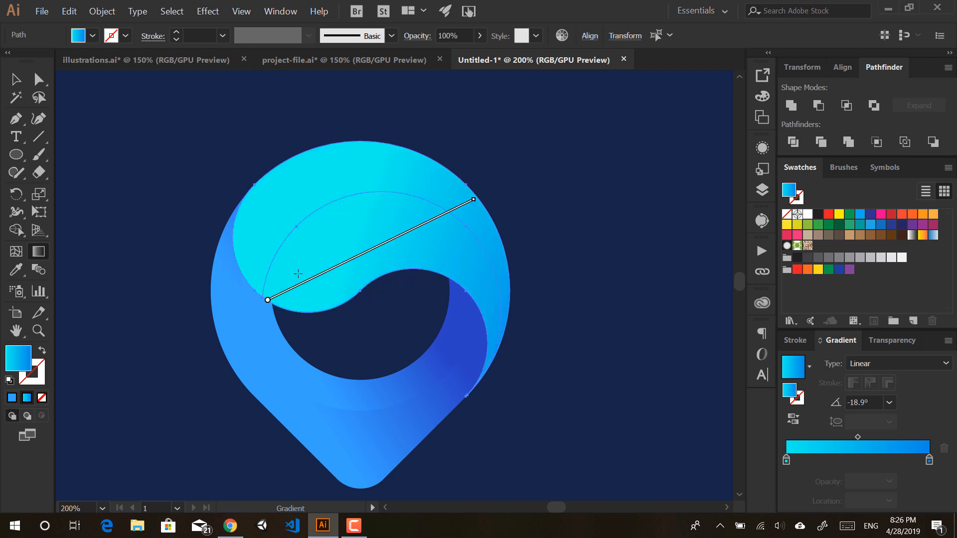
{"action": "left_click_drag", "start_coordinate": [270, 182], "coordinate": [459, 294]}
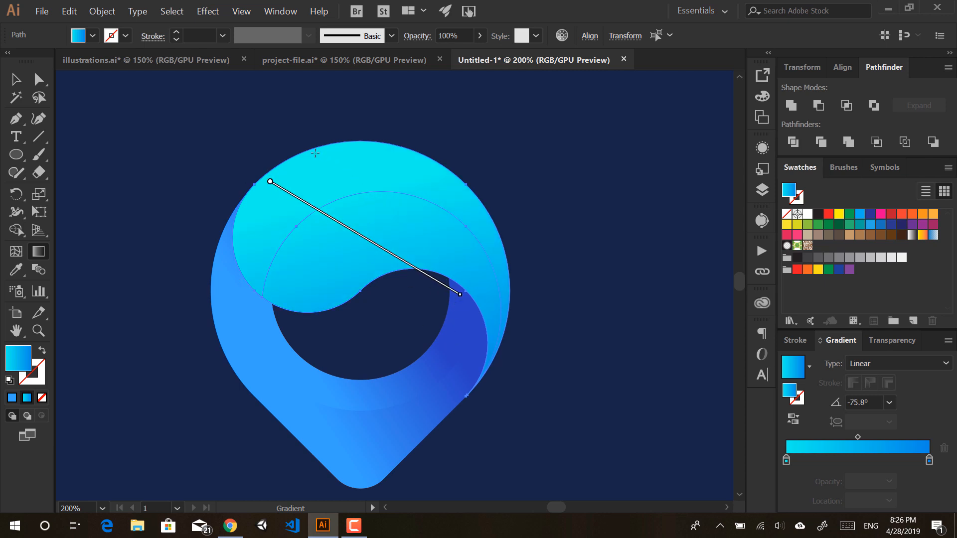
{"action": "left_click_drag", "start_coordinate": [313, 153], "coordinate": [418, 310]}
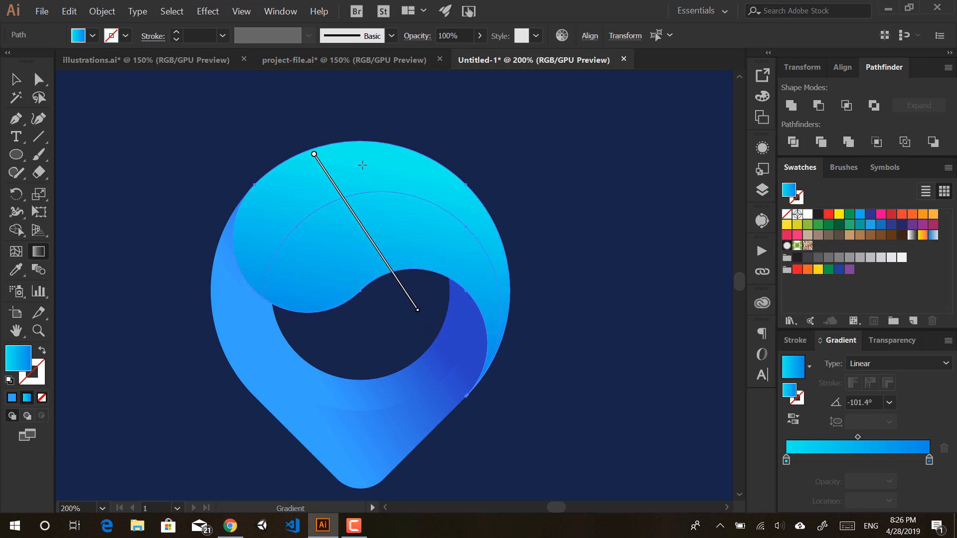
{"action": "left_click_drag", "start_coordinate": [282, 178], "coordinate": [498, 289]}
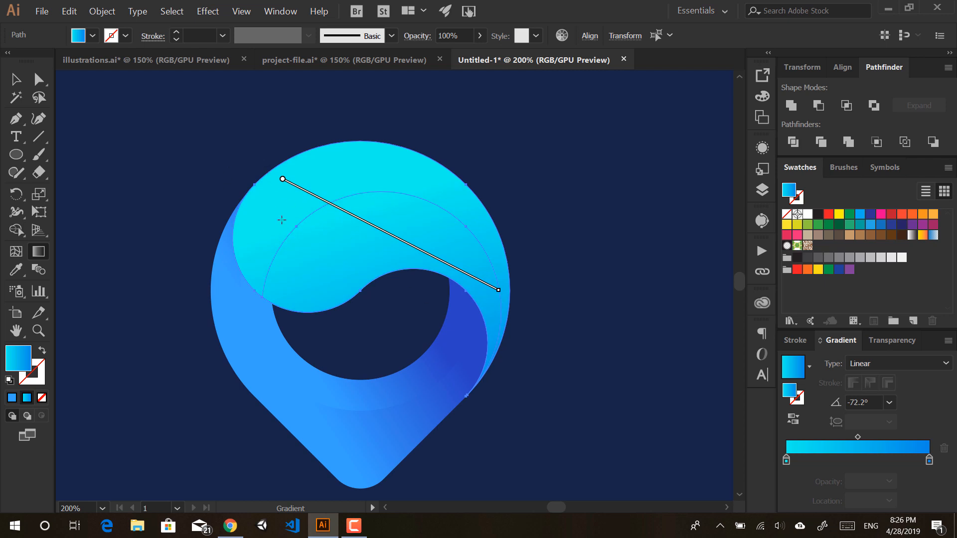
Step: Redraw the inner swirl path's gradient, undoing a solid result, then nudge it up-left
{"action": "key", "text": "v"}
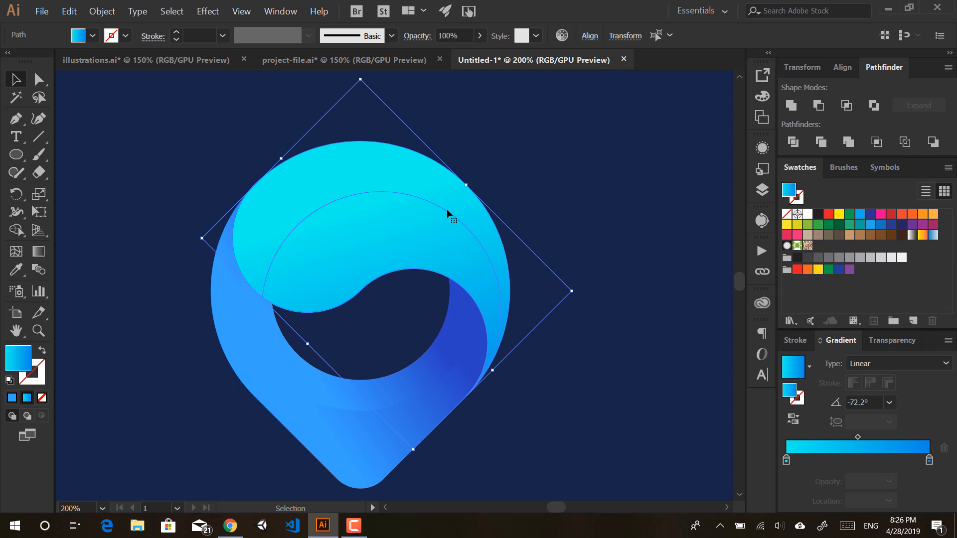
{"action": "left_click", "coordinate": [494, 202]}
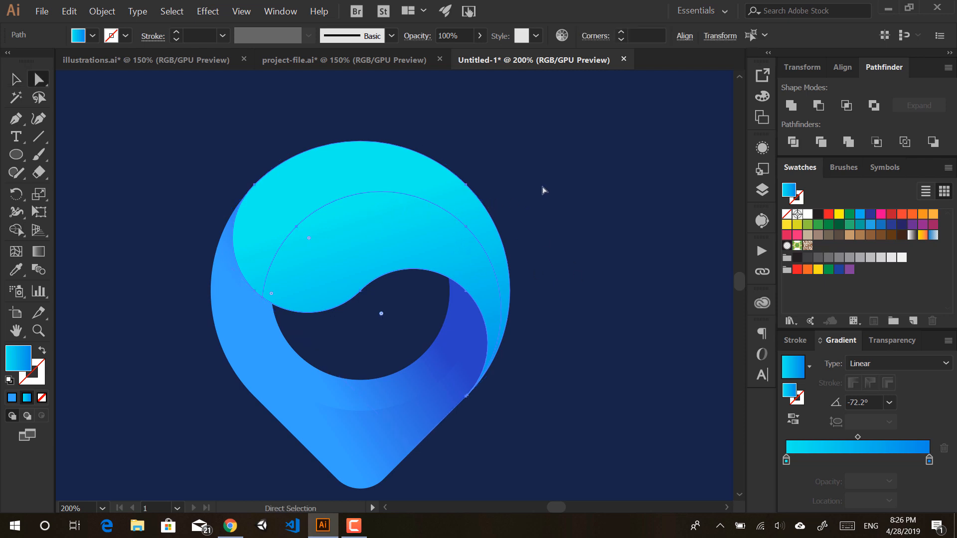
{"action": "key", "text": "a"}
{"action": "left_click", "coordinate": [389, 229]}
{"action": "key", "text": "g"}
{"action": "mouse_move", "coordinate": [394, 312]}
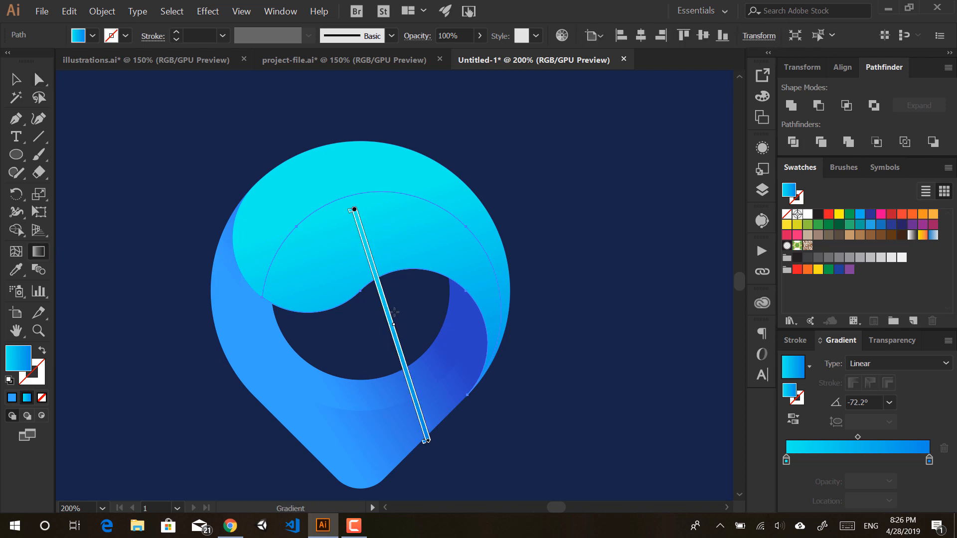
{"action": "left_click_drag", "start_coordinate": [538, 160], "coordinate": [468, 197]}
{"action": "key", "text": "ctrl+z"}
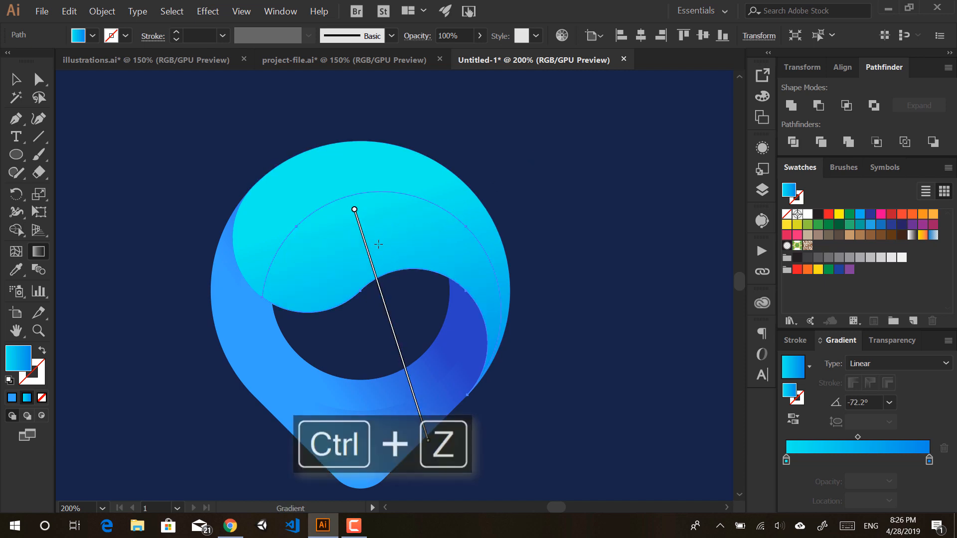
{"action": "key", "text": "a"}
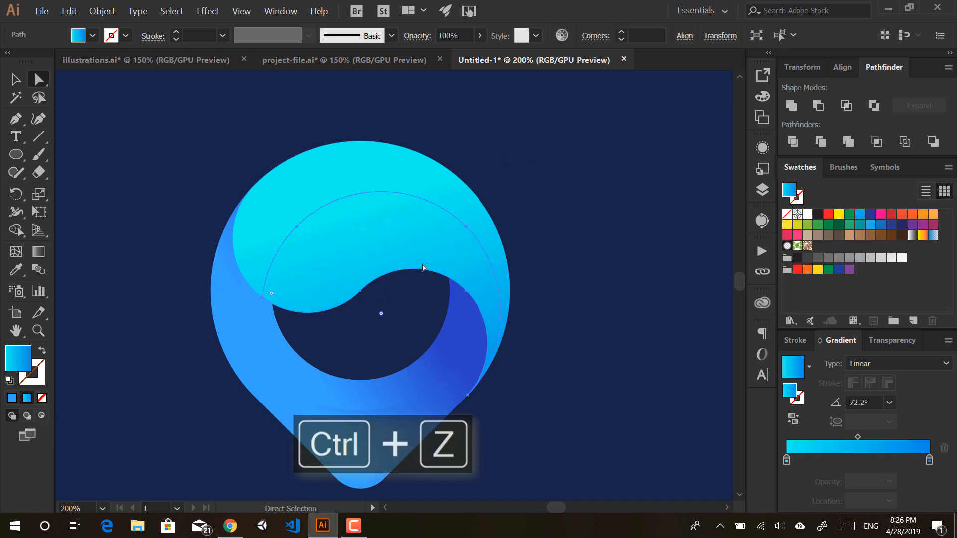
{"action": "key", "text": "g"}
{"action": "left_click_drag", "start_coordinate": [395, 314], "coordinate": [383, 289]}
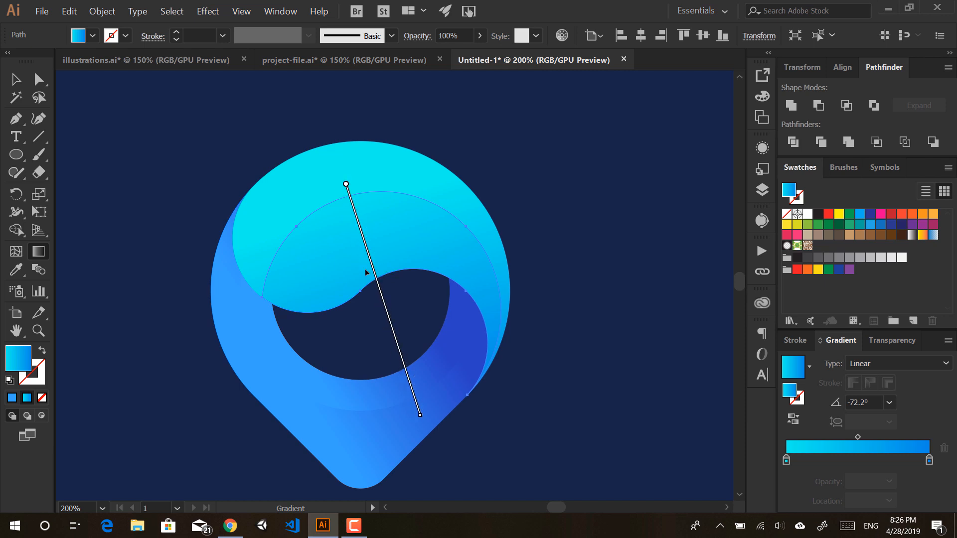
Step: Deselect everything, then reselect just the circular swirl path with Direct Selection
{"action": "key", "text": "ctrl+shift+a"}
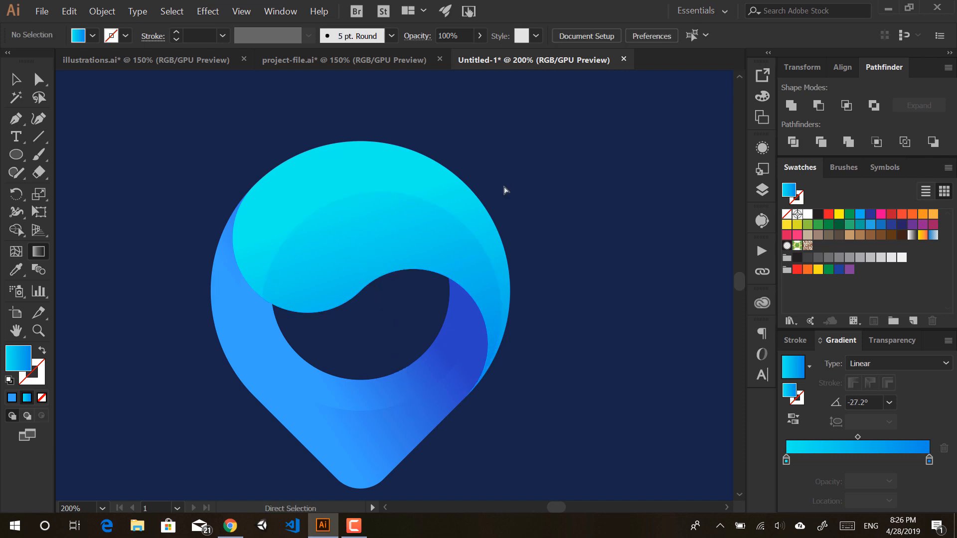
{"action": "scroll", "coordinate": [495, 254], "scroll_direction": "down", "scroll_amount": 2}
{"action": "scroll", "coordinate": [476, 263], "scroll_direction": "up", "scroll_amount": 3}
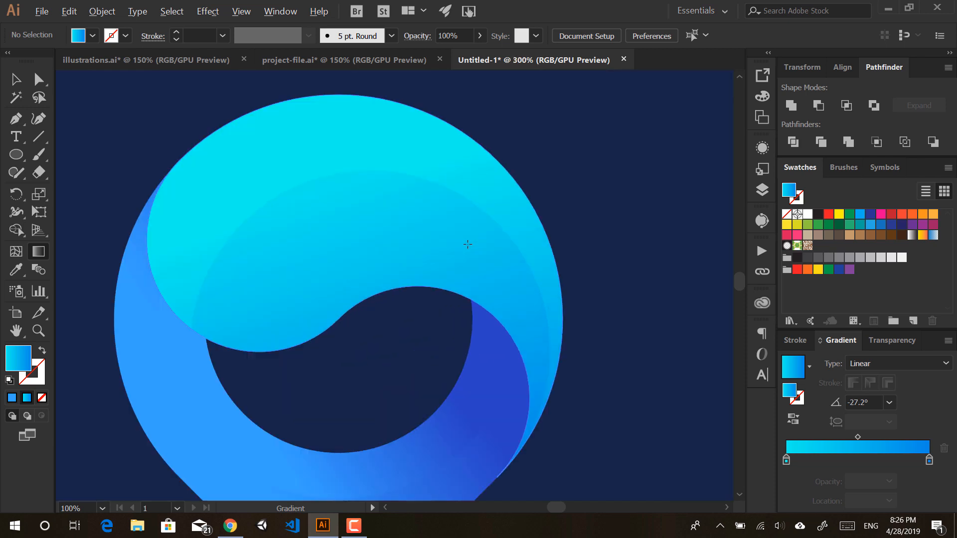
{"action": "scroll", "coordinate": [466, 245], "scroll_direction": "down", "scroll_amount": 1}
{"action": "scroll", "coordinate": [466, 245], "scroll_direction": "up", "scroll_amount": 1}
{"action": "scroll", "coordinate": [463, 239], "scroll_direction": "down", "scroll_amount": 1}
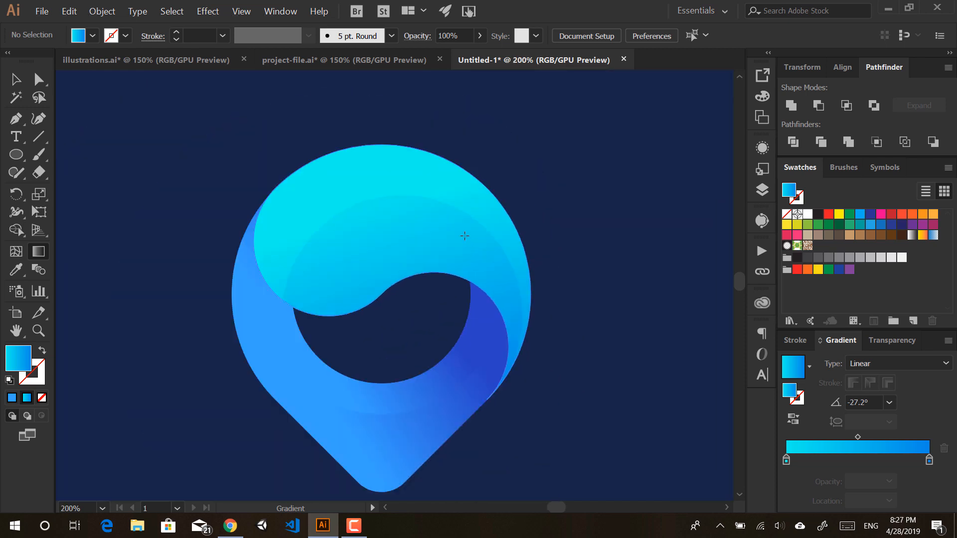
{"action": "left_click", "coordinate": [461, 235]}
{"action": "key", "text": "a"}
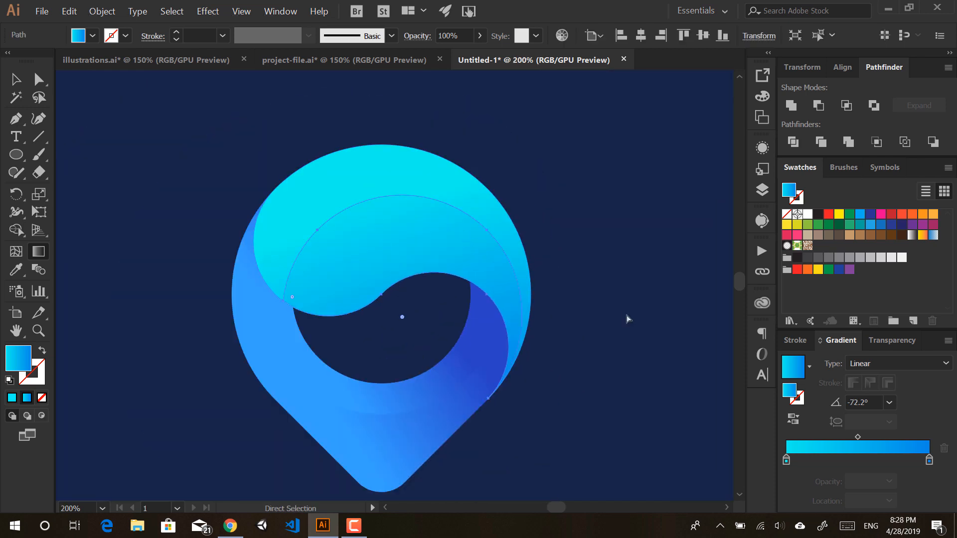
{"action": "left_click", "coordinate": [626, 317]}
{"action": "left_click", "coordinate": [401, 238]}
Step: Redraw the swirl gradient right to left (175.2°), fading its right end to 0% opacity
{"action": "key", "text": "g"}
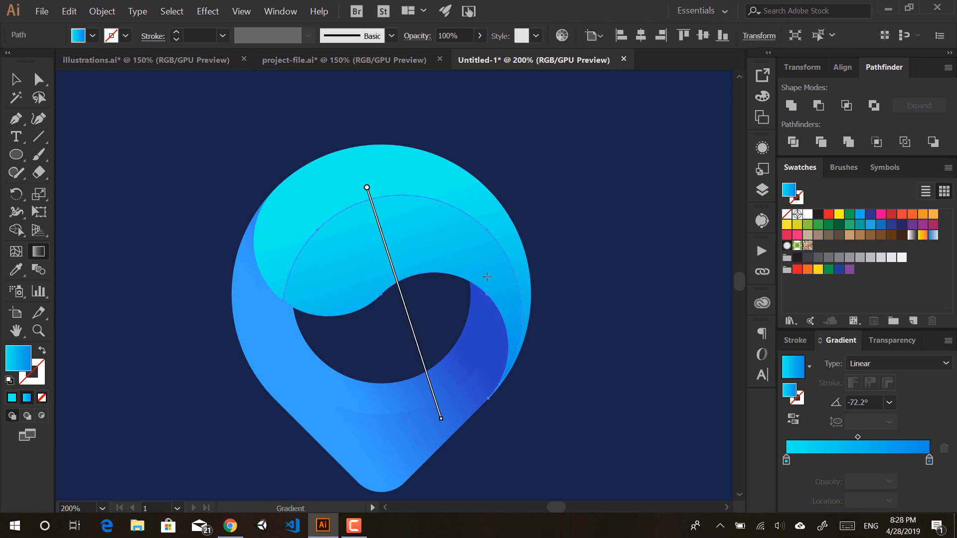
{"action": "mouse_move", "coordinate": [525, 302]}
{"action": "left_mouse_down"}
{"action": "mouse_move", "coordinate": [289, 273]}
{"action": "mouse_move", "coordinate": [287, 283]}
{"action": "left_mouse_up"}
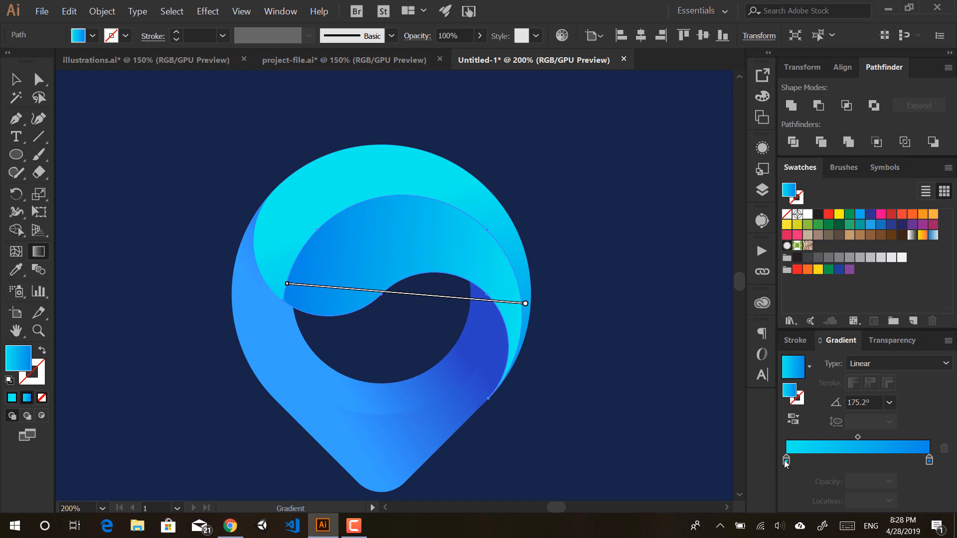
{"action": "left_click_drag", "start_coordinate": [785, 459], "coordinate": [824, 459]}
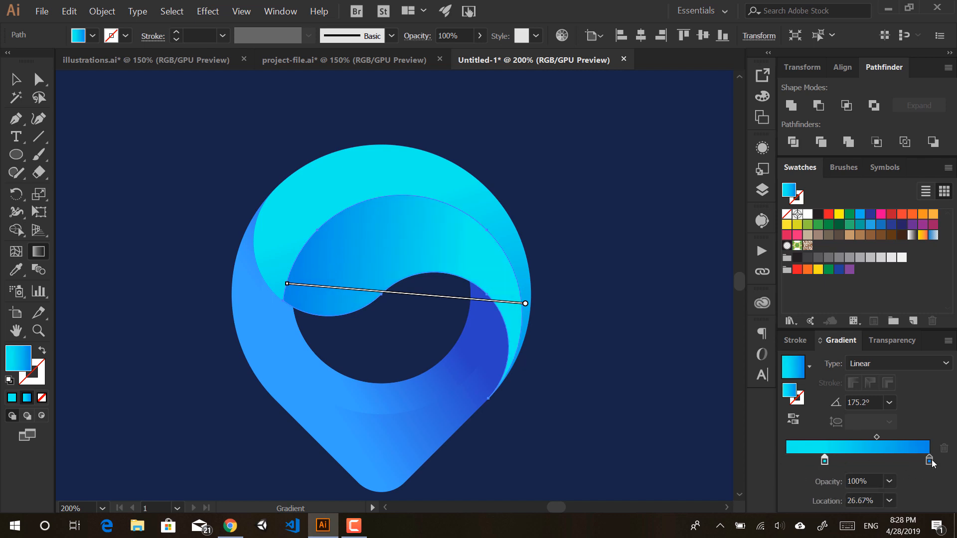
{"action": "left_click", "coordinate": [803, 461]}
{"action": "left_click_drag", "start_coordinate": [805, 460], "coordinate": [786, 461]}
{"action": "left_click_drag", "start_coordinate": [928, 460], "coordinate": [886, 479]}
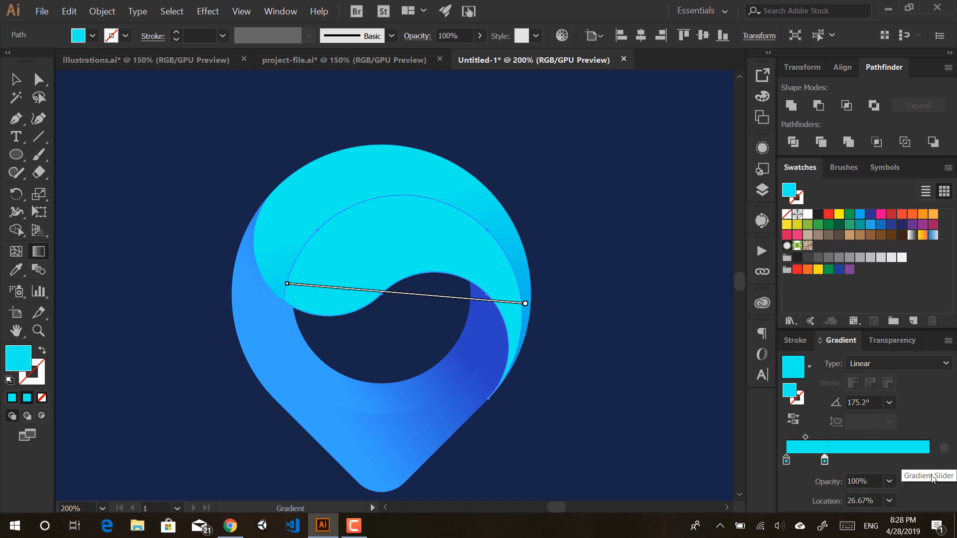
{"action": "left_click_drag", "start_coordinate": [825, 460], "coordinate": [942, 462]}
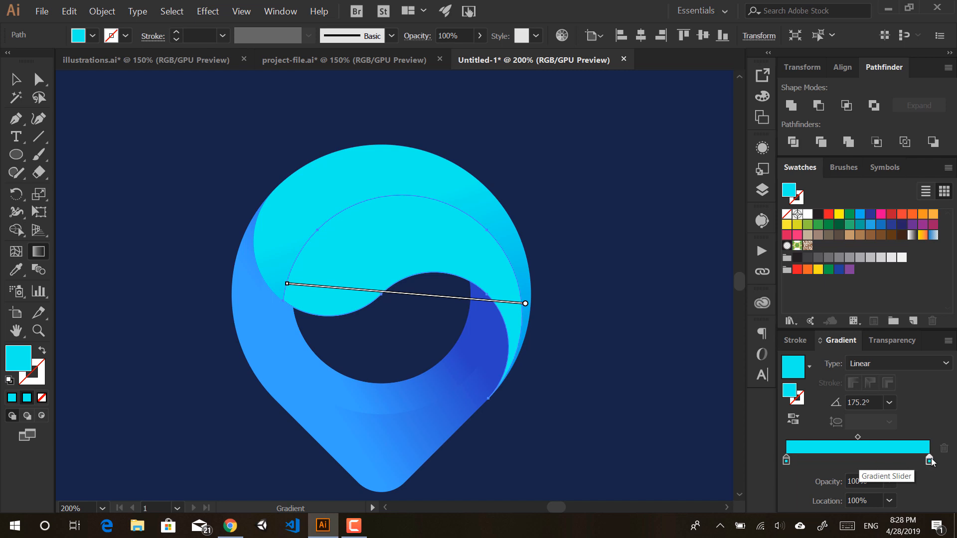
{"action": "left_click", "coordinate": [889, 481]}
{"action": "left_click", "coordinate": [904, 309]}
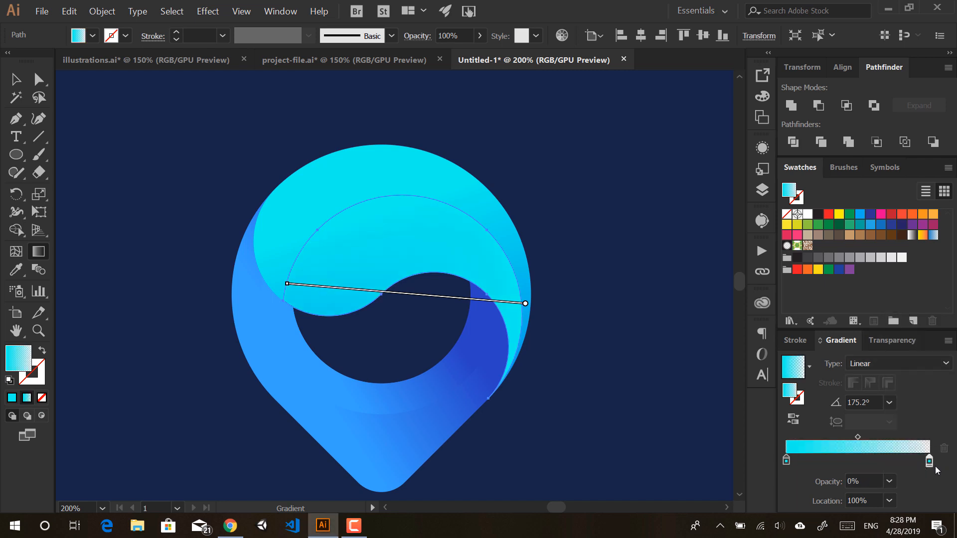
Step: Lower the cyan swirl shape's opacity to 50%
{"action": "key", "text": "a"}
{"action": "key", "text": "v"}
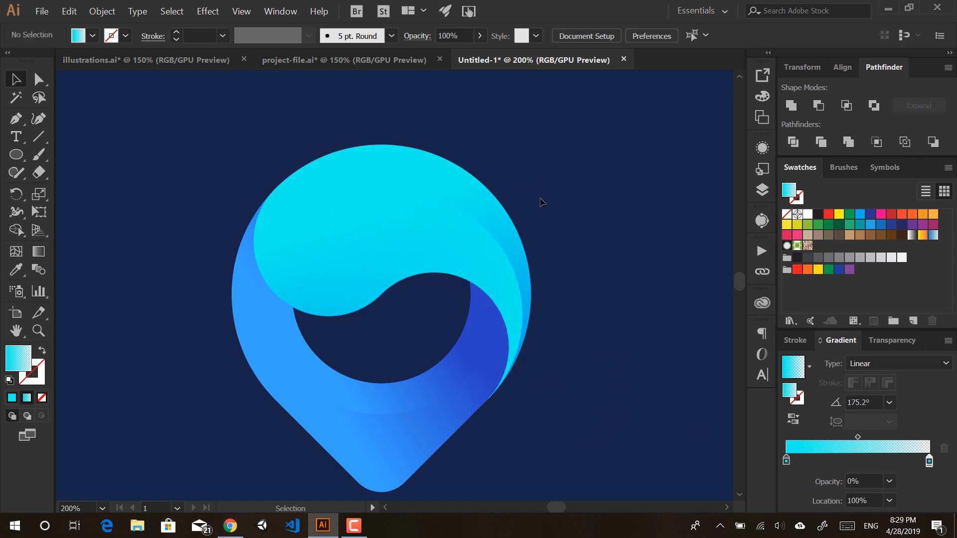
{"action": "left_click", "coordinate": [471, 259]}
{"action": "left_click", "coordinate": [479, 36]}
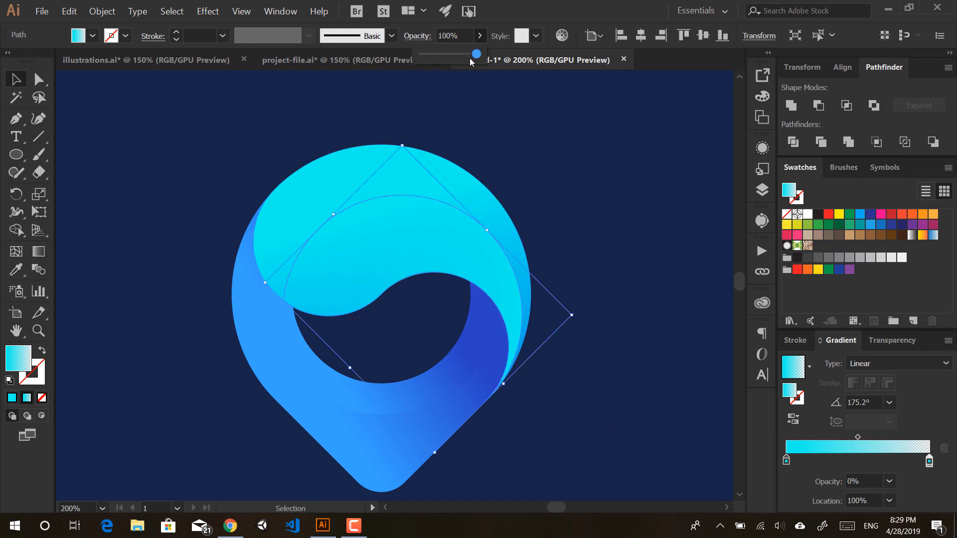
{"action": "left_click_drag", "start_coordinate": [478, 54], "coordinate": [449, 53]}
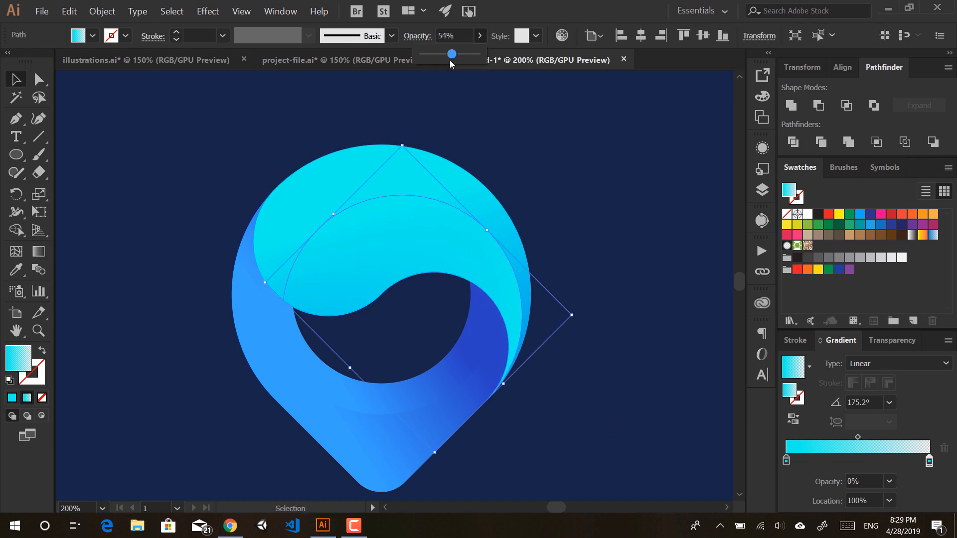
{"action": "left_click", "coordinate": [535, 156]}
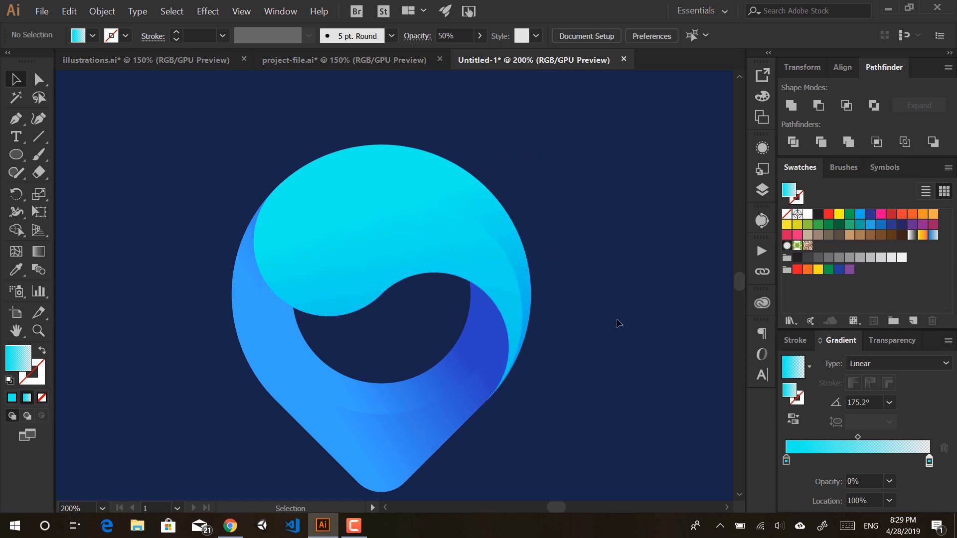
Step: Redraw the blue ring body's gradient to -134.9°, darkening toward the lower right
{"action": "scroll", "coordinate": [604, 306], "scroll_direction": "down", "scroll_amount": 3}
{"action": "scroll", "coordinate": [600, 330], "scroll_direction": "up", "scroll_amount": 4}
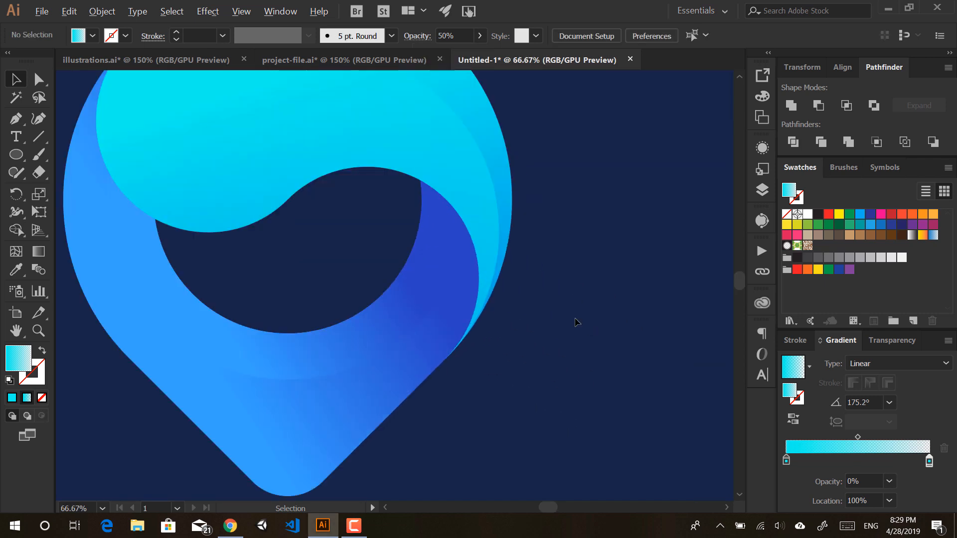
{"action": "left_click", "coordinate": [312, 361]}
{"action": "mouse_move", "coordinate": [282, 341]}
{"action": "left_mouse_down"}
{"action": "mouse_move", "coordinate": [366, 339]}
{"action": "mouse_move", "coordinate": [335, 366]}
{"action": "left_mouse_up"}
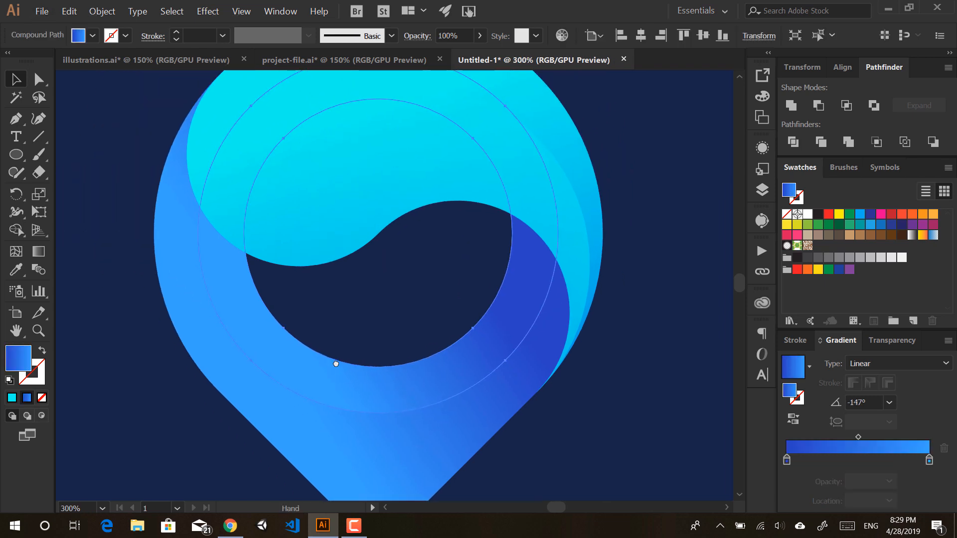
{"action": "key", "text": "g"}
{"action": "mouse_move", "coordinate": [532, 248]}
{"action": "left_mouse_down"}
{"action": "mouse_move", "coordinate": [412, 269]}
{"action": "mouse_move", "coordinate": [279, 375]}
{"action": "left_mouse_up"}
{"action": "left_click_drag", "start_coordinate": [548, 227], "coordinate": [298, 420]}
{"action": "left_click_drag", "start_coordinate": [550, 230], "coordinate": [348, 405]}
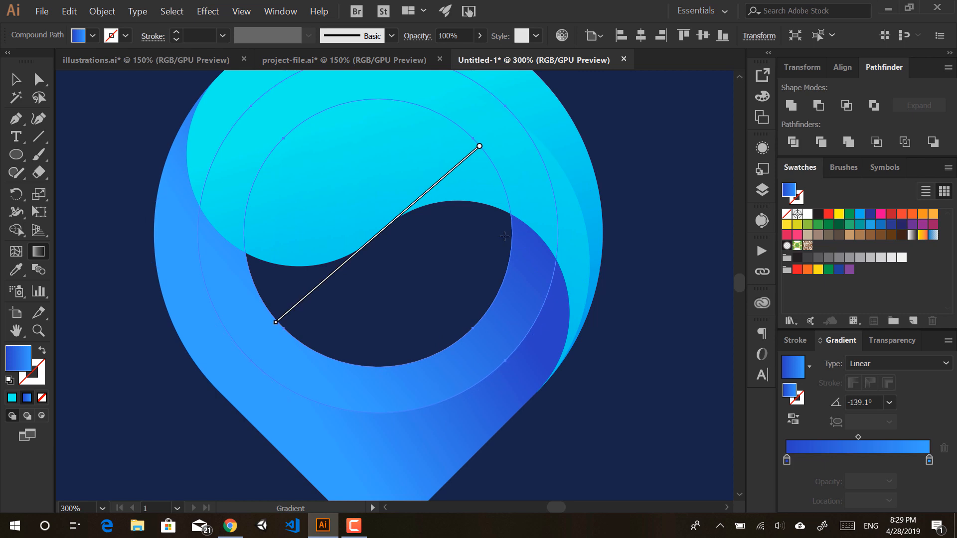
{"action": "left_click_drag", "start_coordinate": [509, 227], "coordinate": [343, 396]}
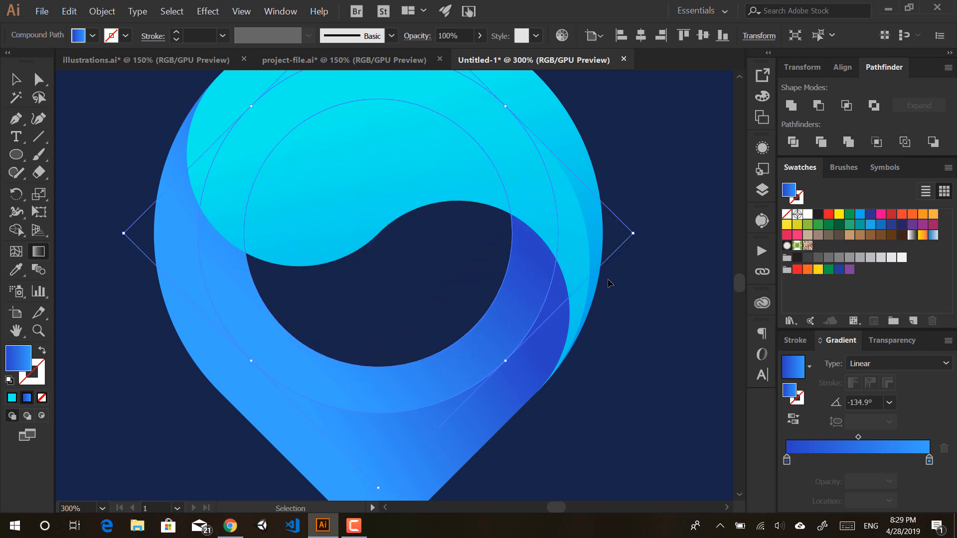
{"action": "left_click", "coordinate": [634, 316], "text": "ctrl"}
{"action": "scroll", "coordinate": [609, 292], "scroll_direction": "down", "scroll_amount": 1}
{"action": "scroll", "coordinate": [604, 294], "scroll_direction": "down", "scroll_amount": 1}
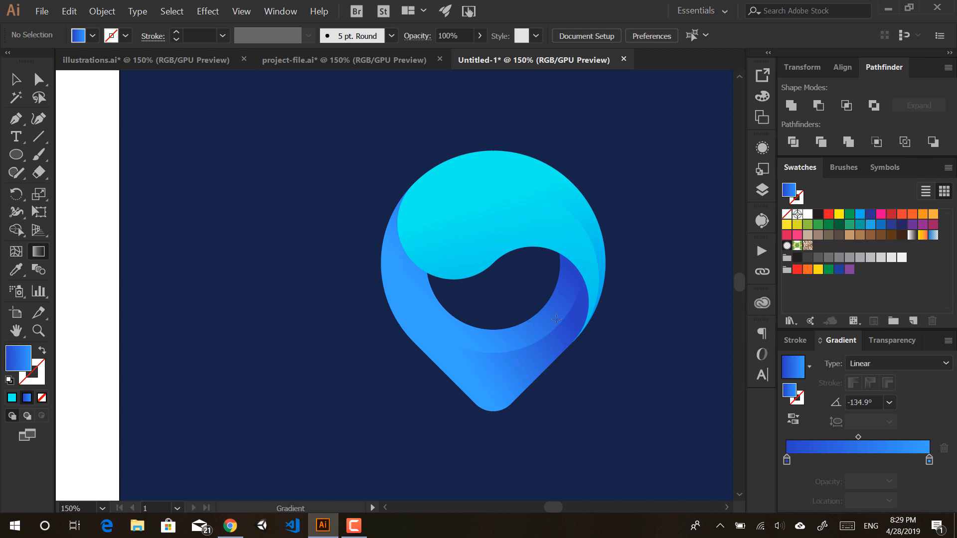
{"action": "scroll", "coordinate": [556, 319], "scroll_direction": "down", "scroll_amount": 1}
{"action": "scroll", "coordinate": [556, 319], "scroll_direction": "up", "scroll_amount": 5}
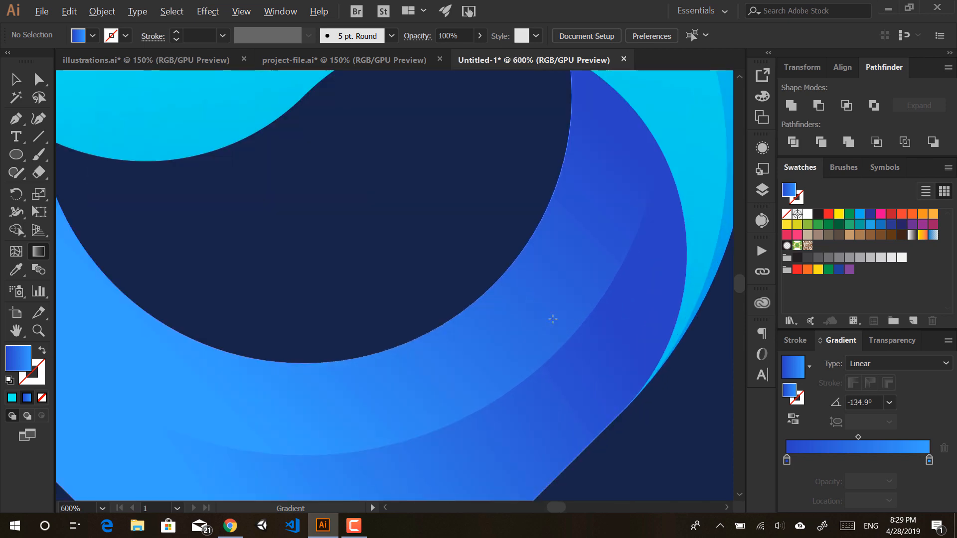
{"action": "scroll", "coordinate": [553, 319], "scroll_direction": "down", "scroll_amount": 4}
{"action": "scroll", "coordinate": [547, 301], "scroll_direction": "down", "scroll_amount": 1}
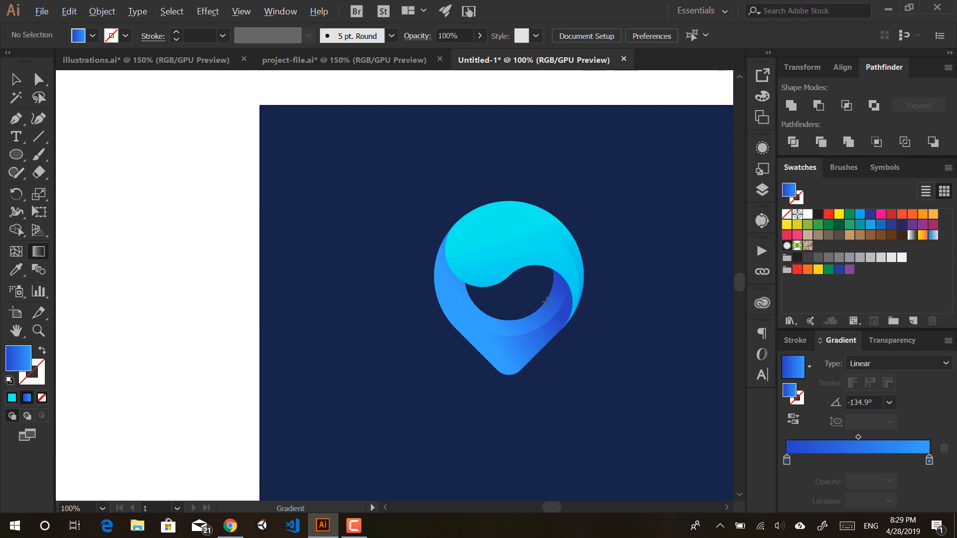
{"action": "scroll", "coordinate": [547, 301], "scroll_direction": "up", "scroll_amount": 2}
{"action": "scroll", "coordinate": [547, 301], "scroll_direction": "down", "scroll_amount": 1}
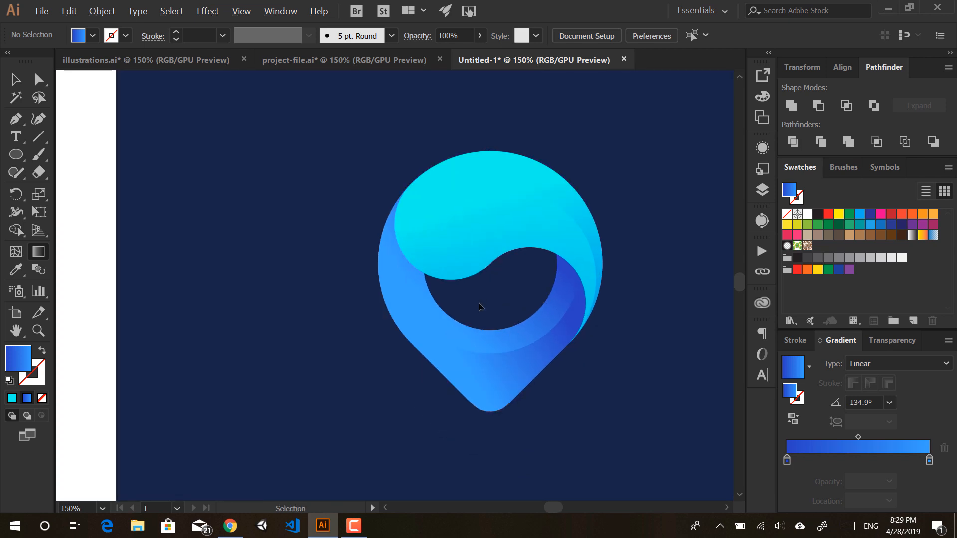
Step: Give the outer pin body a near-vertical -92° gradient, brightening toward the tip
{"action": "left_click", "coordinate": [513, 327]}
{"action": "left_click_drag", "start_coordinate": [490, 293], "coordinate": [503, 409]}
{"action": "key", "text": "ctrl+z"}
{"action": "key", "text": "ctrl+z"}
{"action": "key", "text": "ctrl+z"}
{"action": "key", "text": "ctrl+z"}
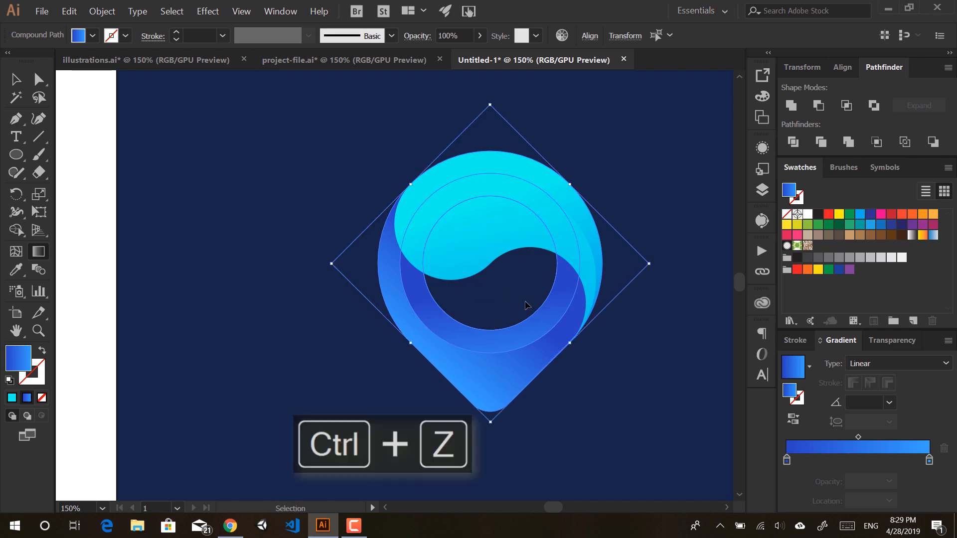
{"action": "left_click", "coordinate": [419, 281]}
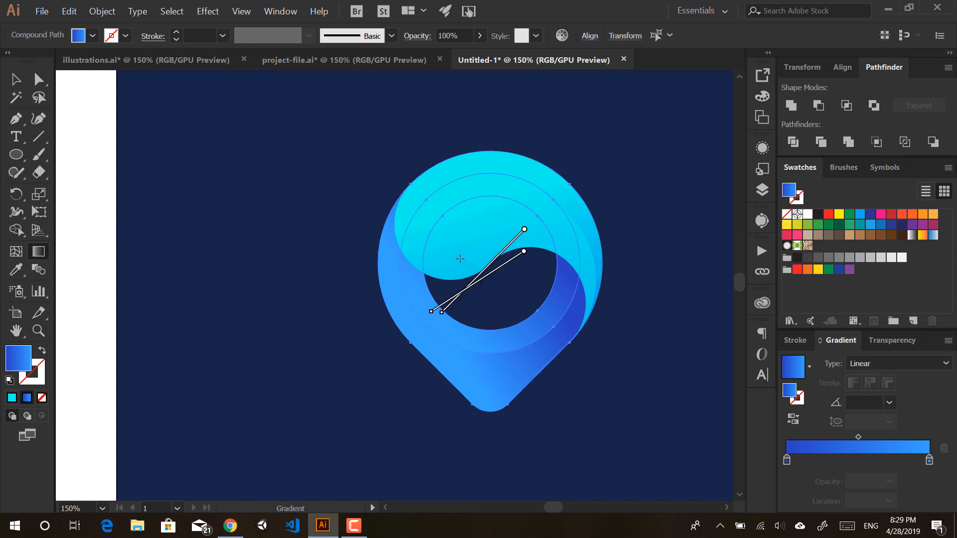
{"action": "left_click_drag", "start_coordinate": [461, 257], "coordinate": [467, 361]}
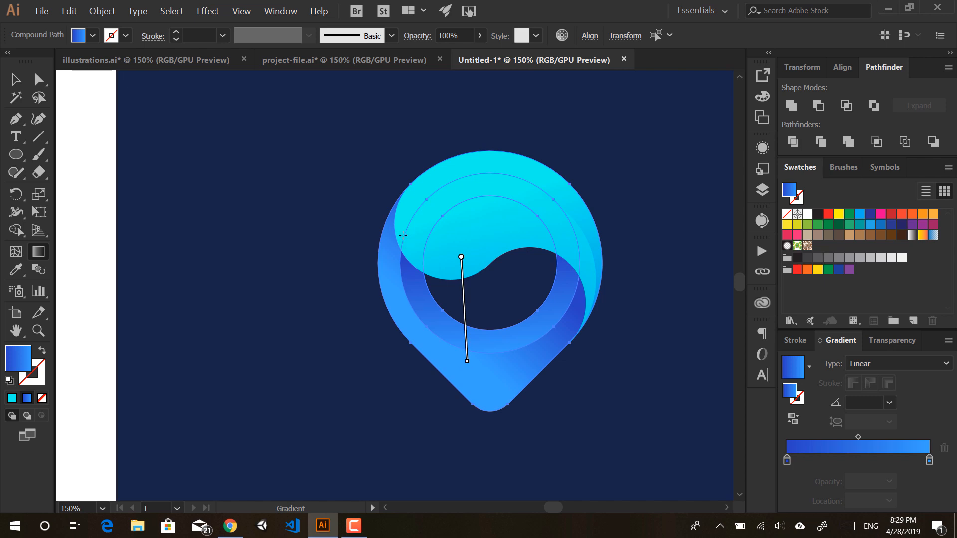
{"action": "left_click_drag", "start_coordinate": [402, 235], "coordinate": [403, 366]}
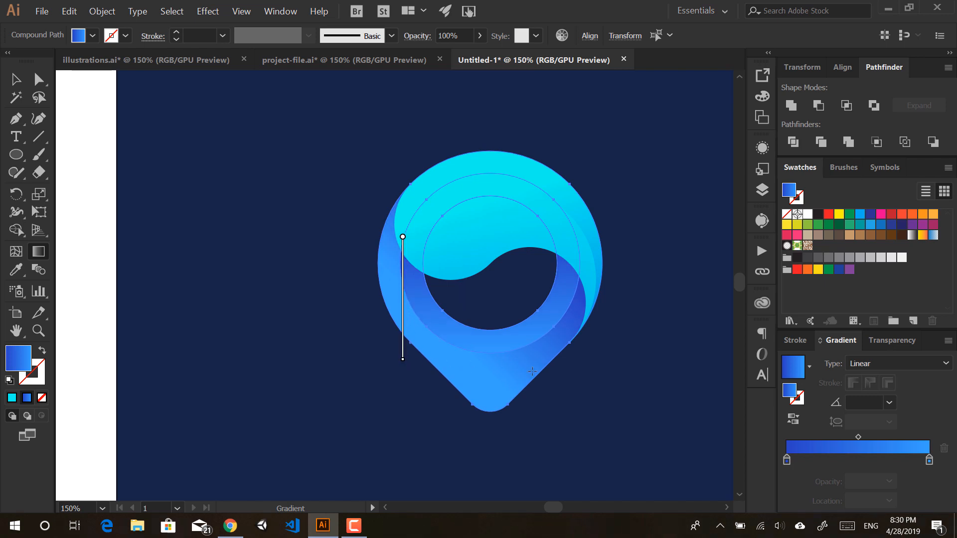
{"action": "left_click", "coordinate": [566, 389], "text": "ctrl"}
{"action": "left_click", "coordinate": [504, 385], "text": "ctrl"}
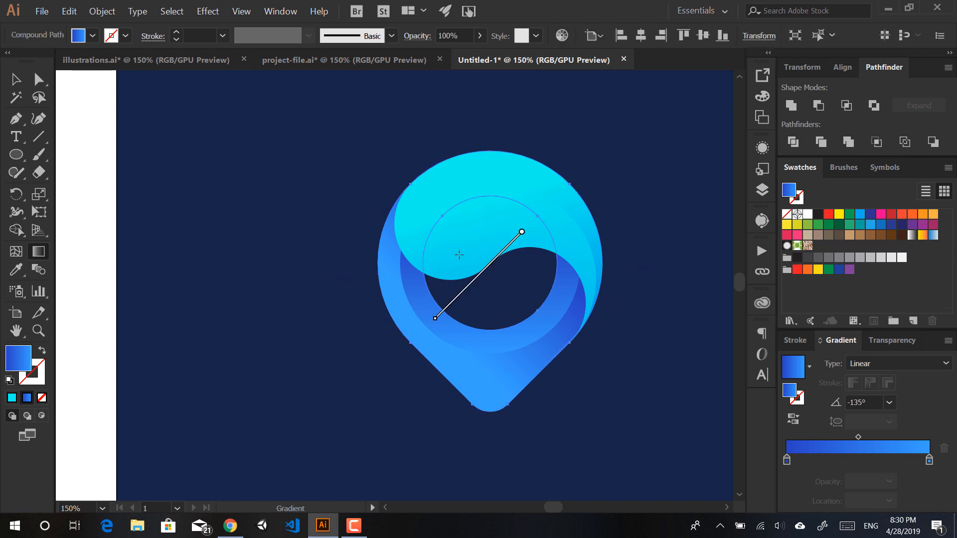
{"action": "left_click_drag", "start_coordinate": [459, 255], "coordinate": [455, 384]}
{"action": "left_click", "coordinate": [599, 414], "text": "ctrl"}
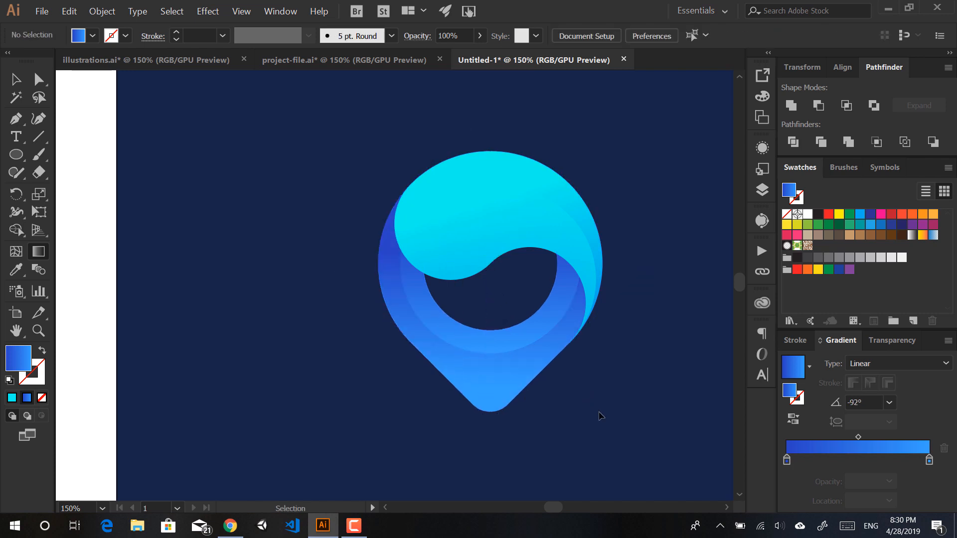
{"action": "scroll", "coordinate": [563, 334], "scroll_direction": "down", "scroll_amount": 2}
{"action": "left_click_drag", "start_coordinate": [592, 355], "coordinate": [529, 390]}
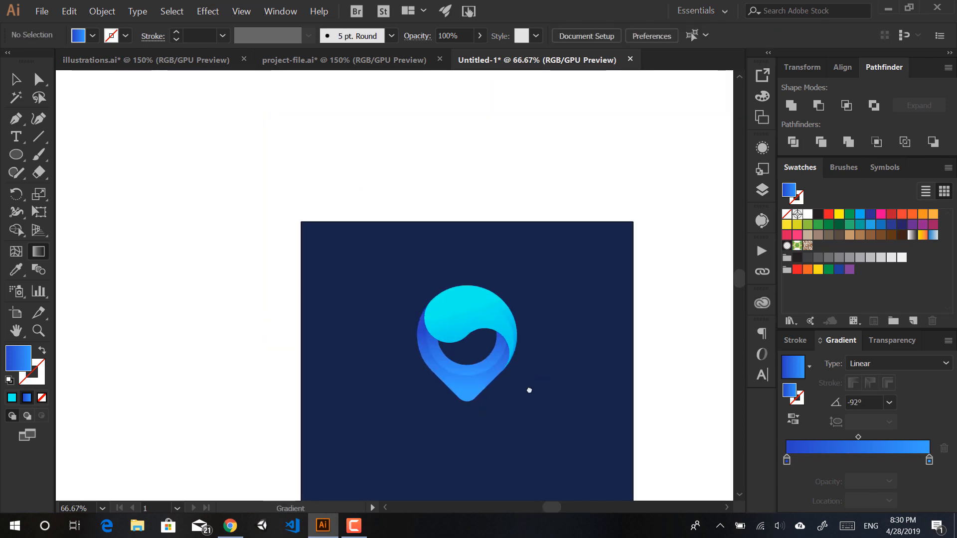
Step: Fit the whole navy artboard in view (Ctrl+0) to review the logo, then switch to Chrome
{"action": "key", "text": "v"}
{"action": "key", "text": "ctrl+a"}
{"action": "scroll", "coordinate": [502, 395], "scroll_direction": "up", "scroll_amount": 2}
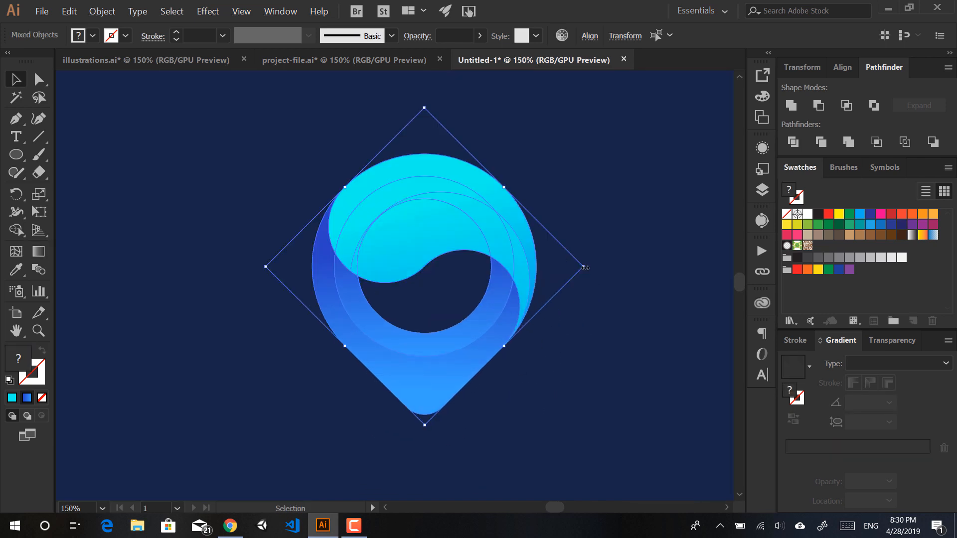
{"action": "left_click", "coordinate": [623, 186]}
{"action": "left_click_drag", "start_coordinate": [613, 189], "coordinate": [366, 468]}
{"action": "left_click", "coordinate": [362, 477]}
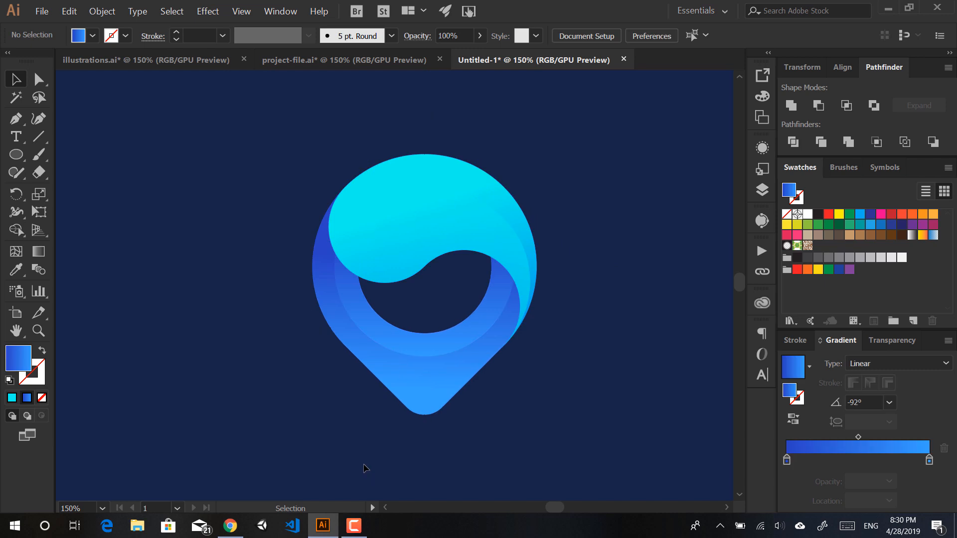
{"action": "key", "text": "ctrl+0"}
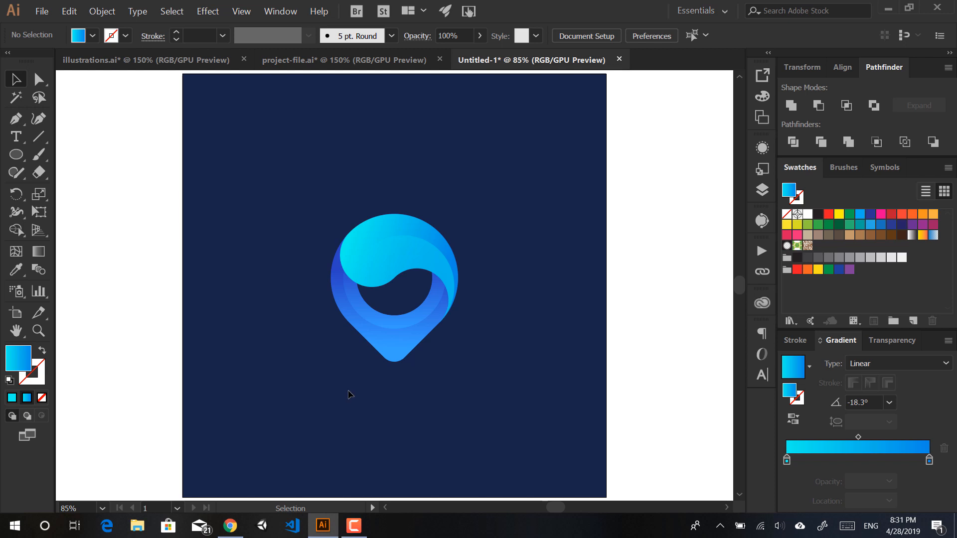
{"action": "left_click_drag", "start_coordinate": [348, 391], "coordinate": [464, 186]}
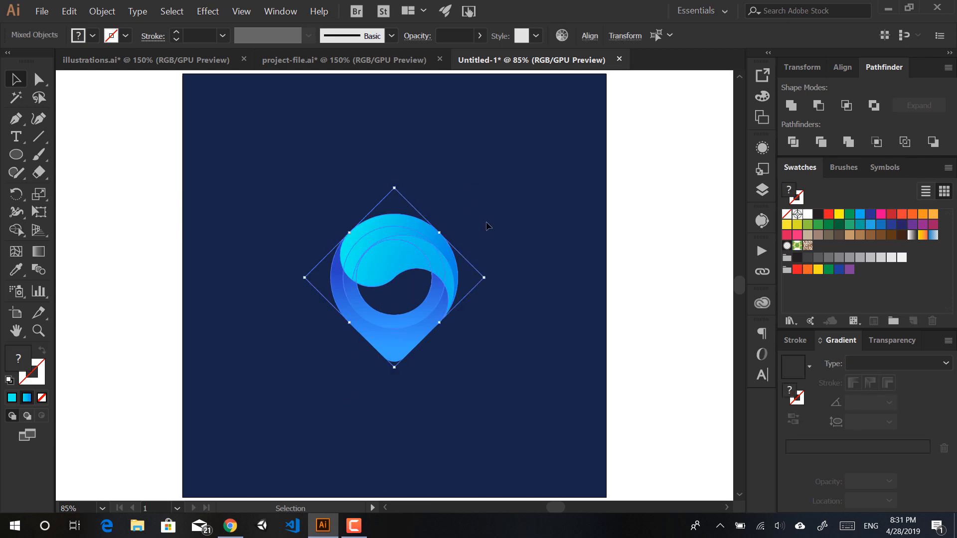
{"action": "left_click", "coordinate": [488, 226]}
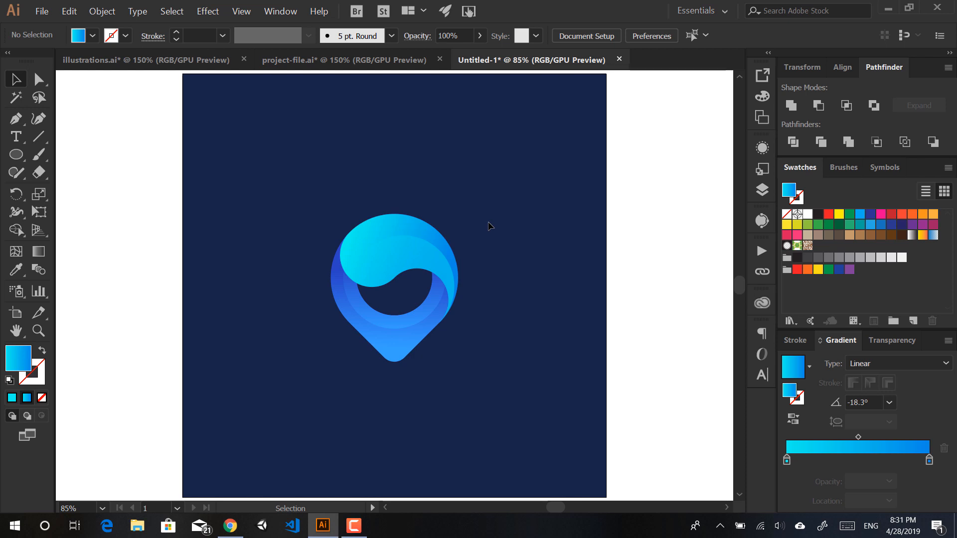
{"action": "key", "text": "alt+Tab"}
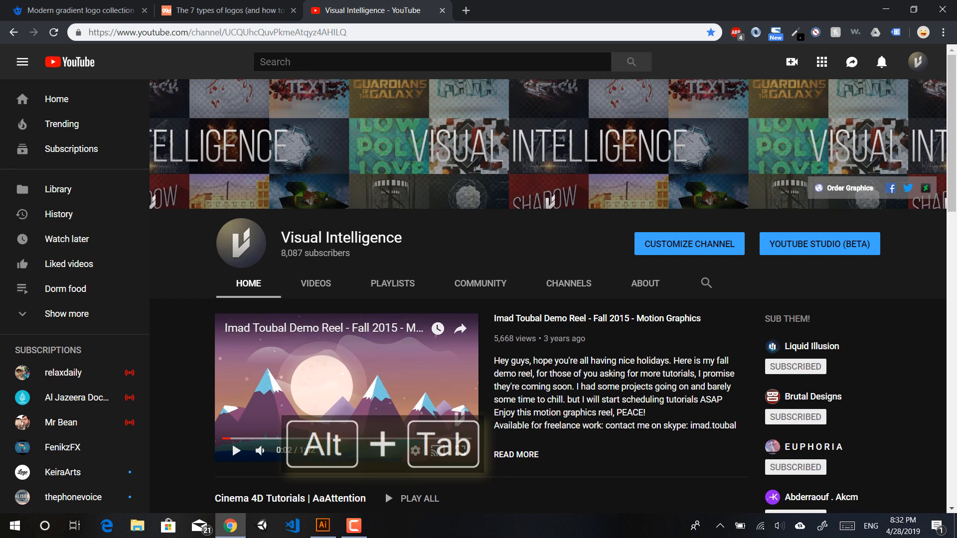
Step: Scroll through the channel's playlist and video rows, then Alt+Tab back to Illustrator
{"action": "scroll", "coordinate": [232, 433], "scroll_direction": "down", "scroll_amount": 7}
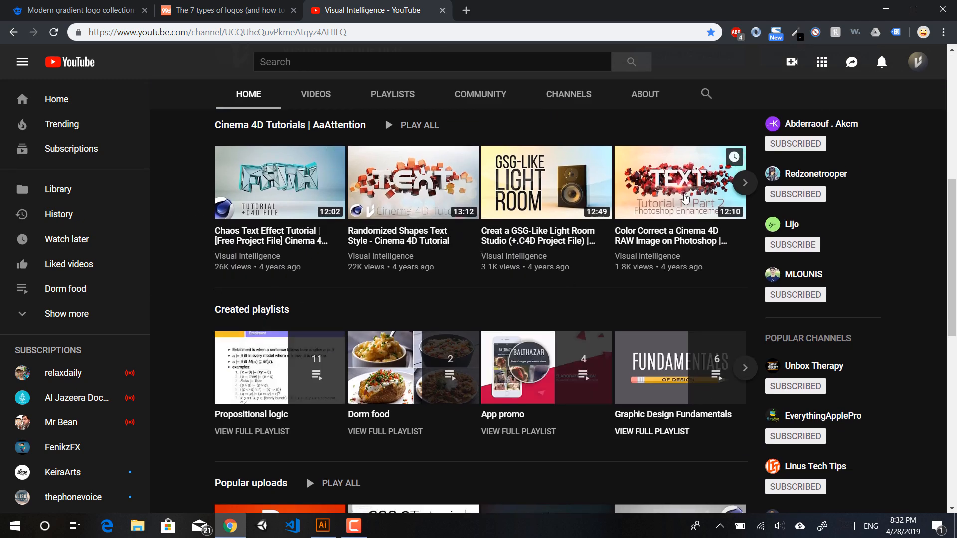
{"action": "scroll", "coordinate": [583, 211], "scroll_direction": "down", "scroll_amount": 6}
{"action": "scroll", "coordinate": [583, 211], "scroll_direction": "down", "scroll_amount": 4}
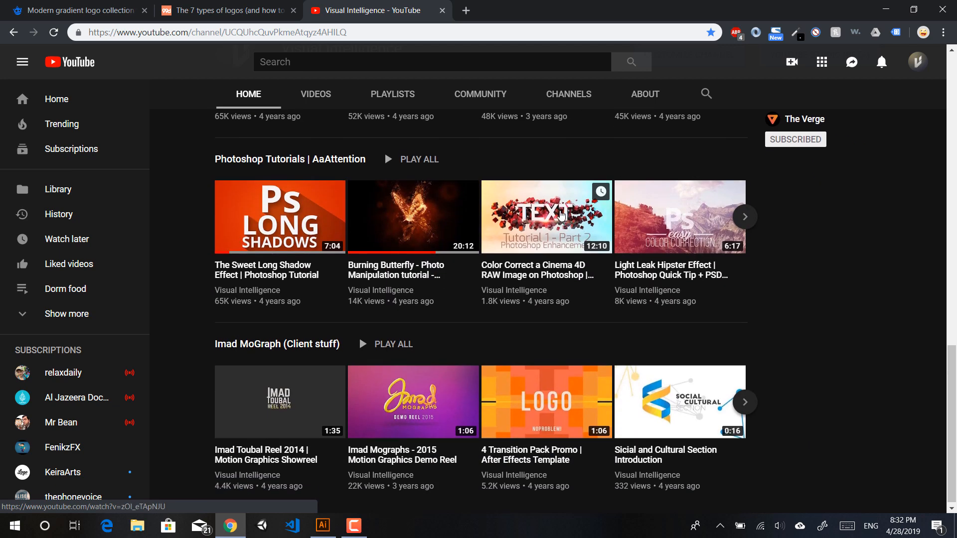
{"action": "key", "text": "alt+Tab"}
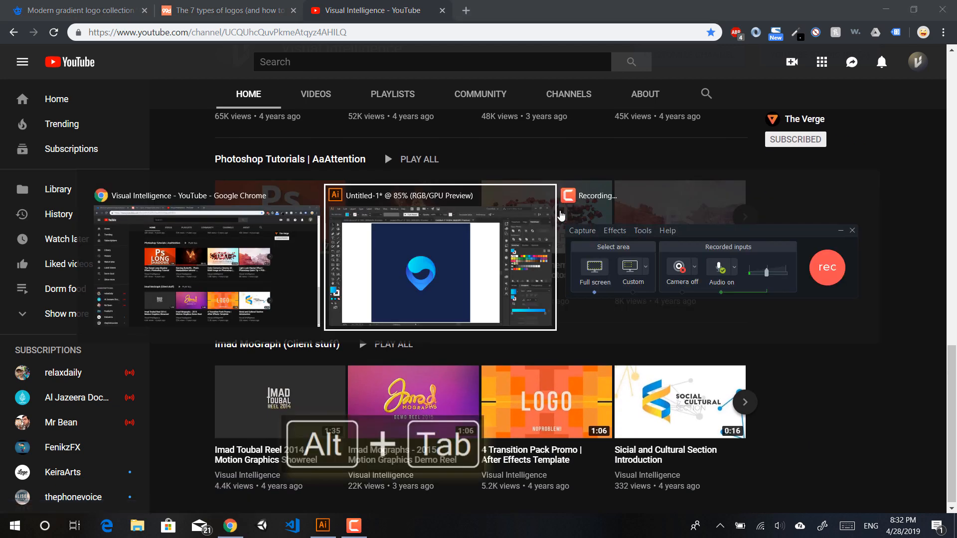